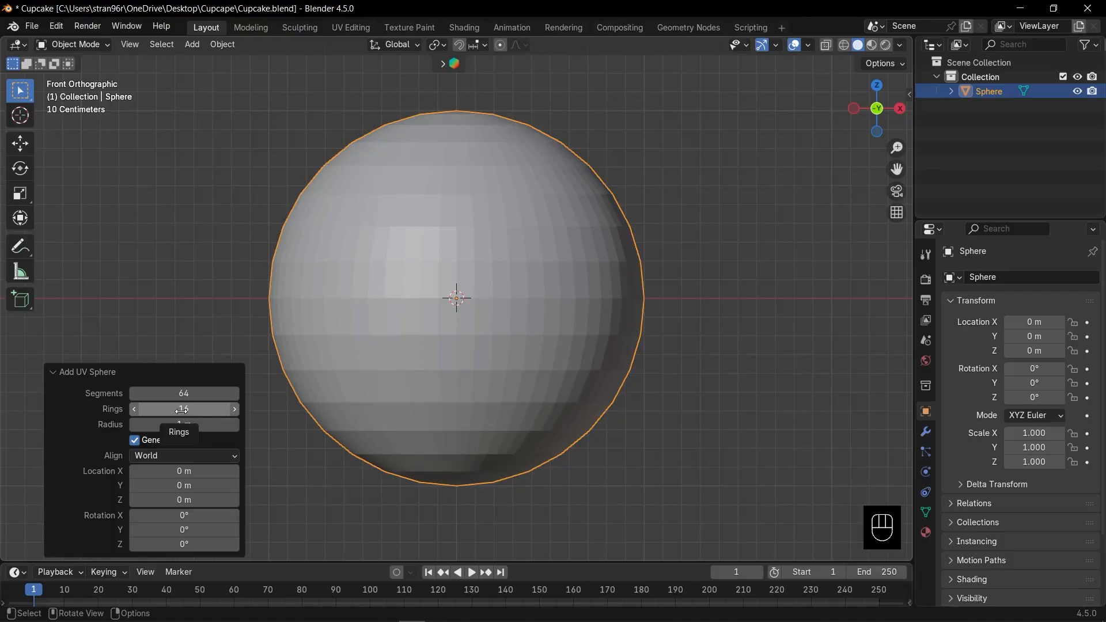
Flatten the UV sphere along the Z axis to a scale of about 0.342.
{"action": "left_click", "coordinate": [75, 371]}
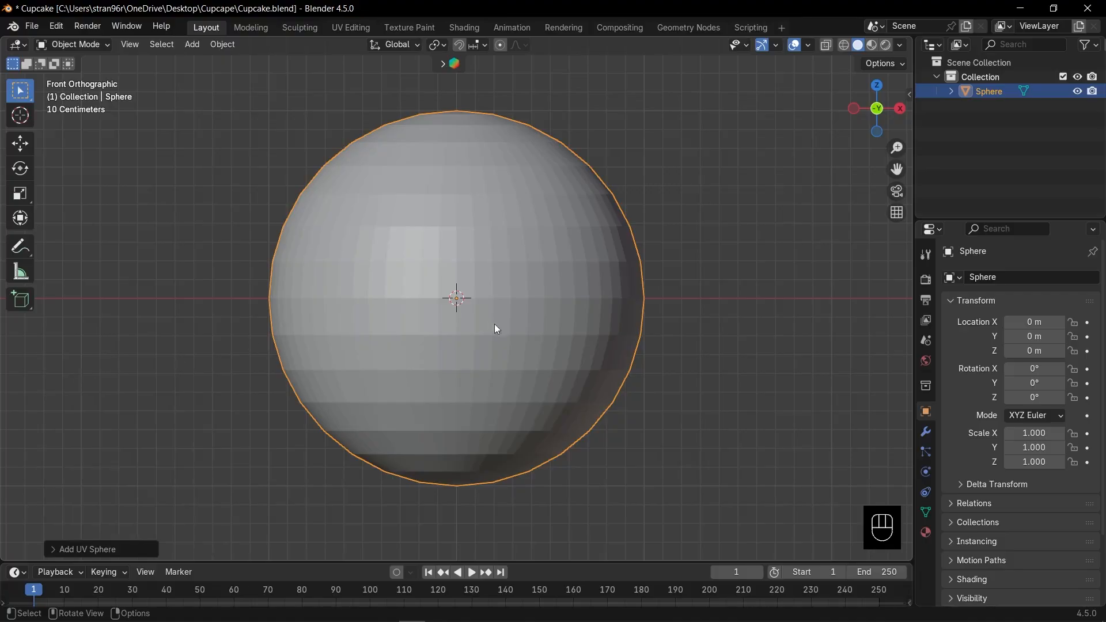
{"action": "scroll", "coordinate": [541, 347], "scroll_direction": "down", "scroll_amount": 2}
{"action": "key", "text": "s"}
{"action": "key", "text": "z"}
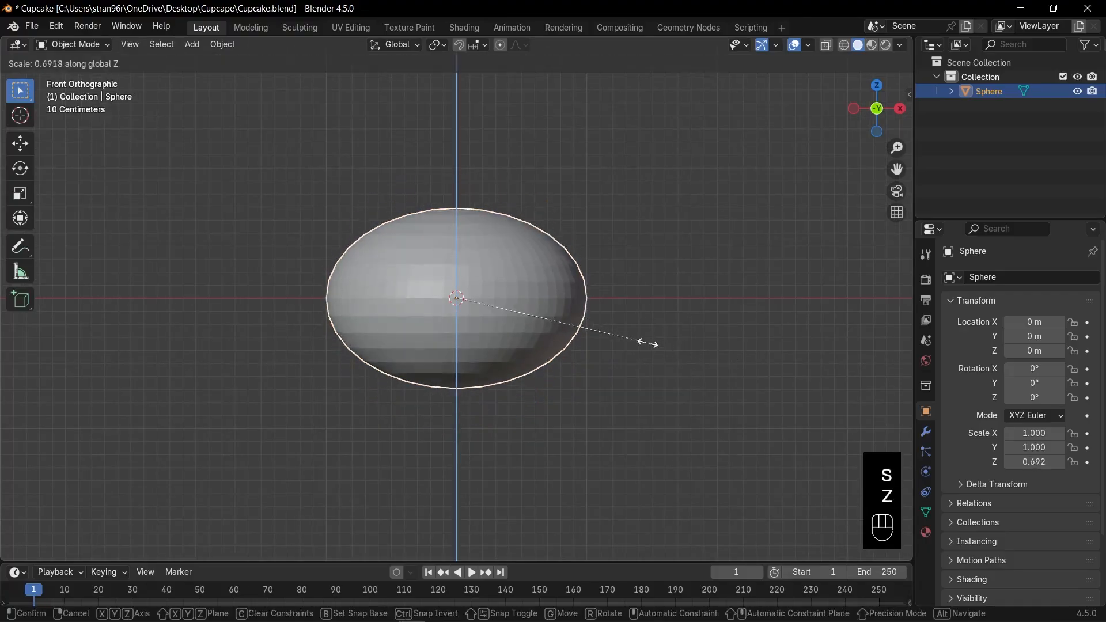
{"action": "left_click", "coordinate": [552, 322]}
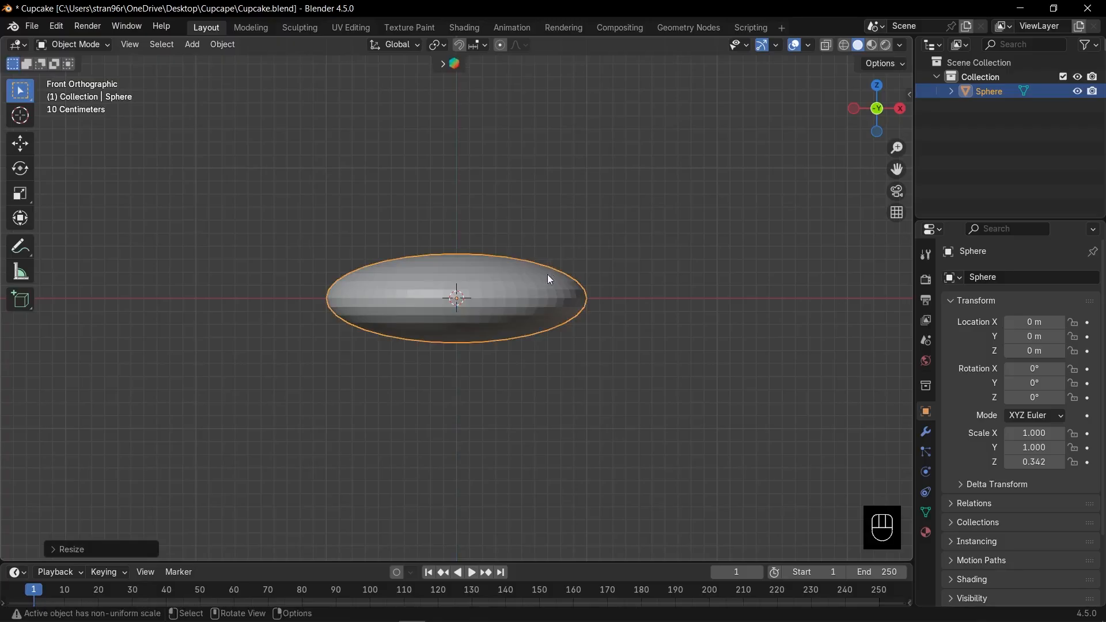
Apply the flattened sphere's scale and save the file.
{"action": "key", "text": "ctrl+a"}
{"action": "left_click", "coordinate": [561, 311]}
{"action": "key", "text": "ctrl+s"}
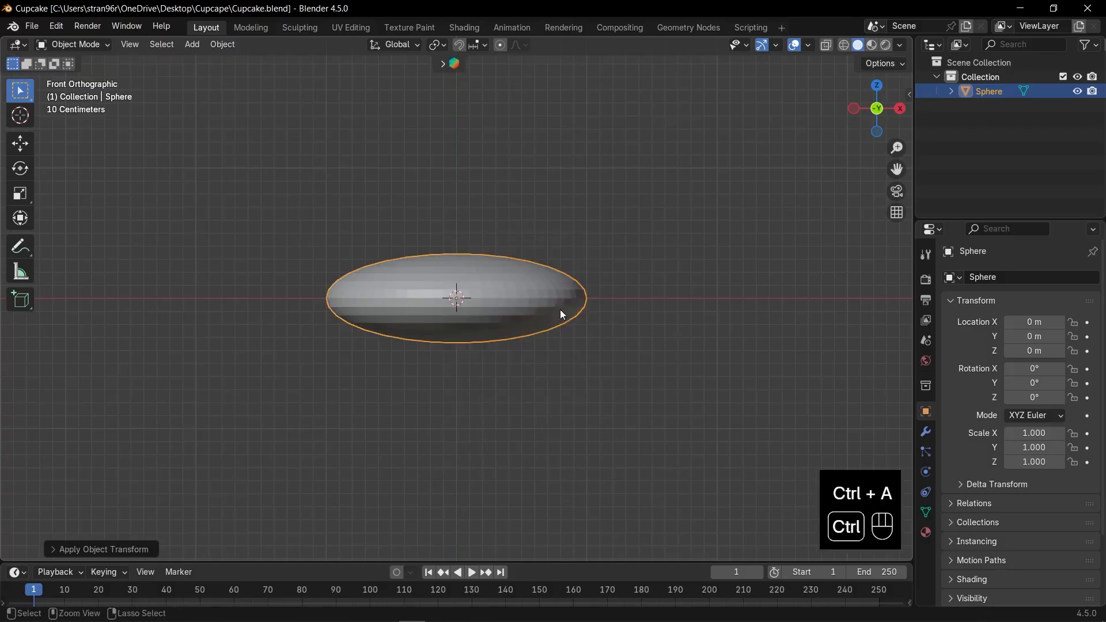
Delete the faces of the sphere's lower half, keeping the face ring just below the middle.
{"action": "key", "text": "KP_Decimal"}
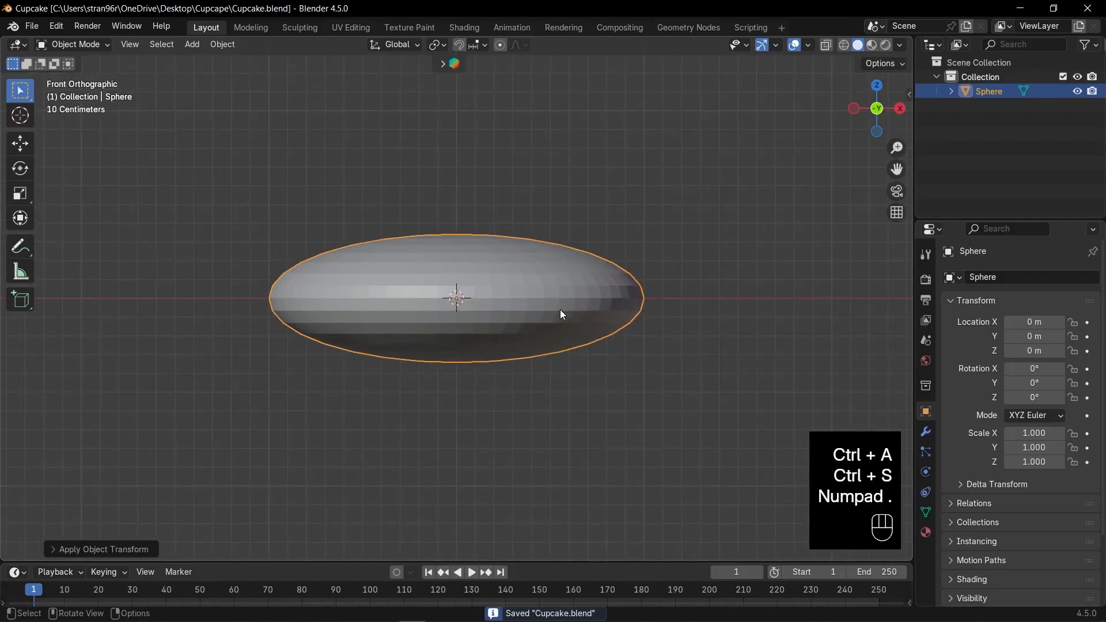
{"action": "key", "text": "Tab"}
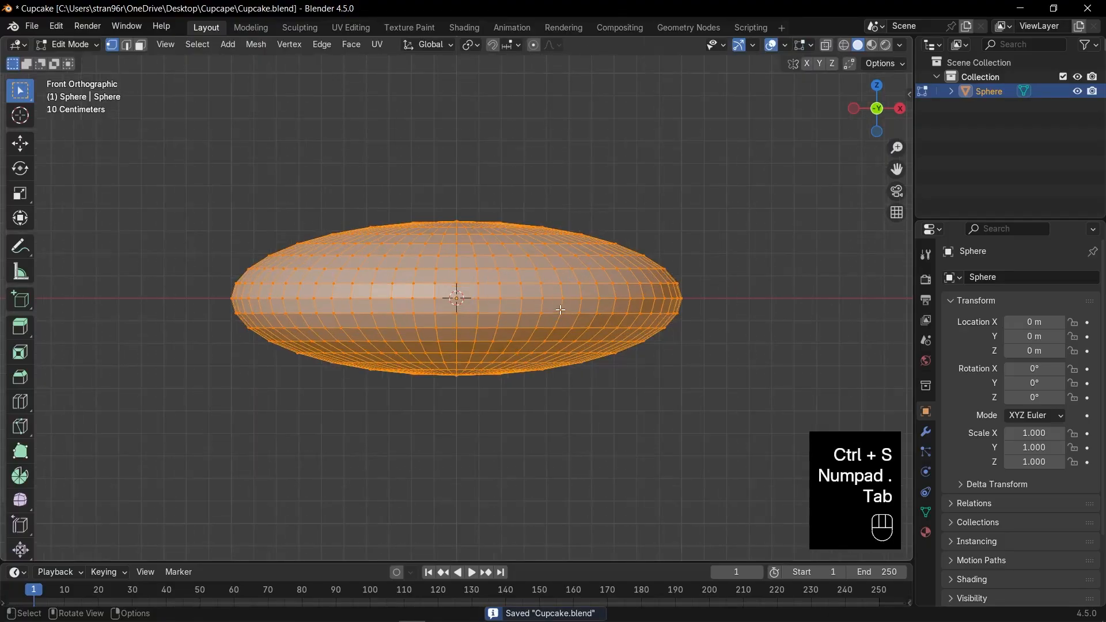
{"action": "key", "text": "3"}
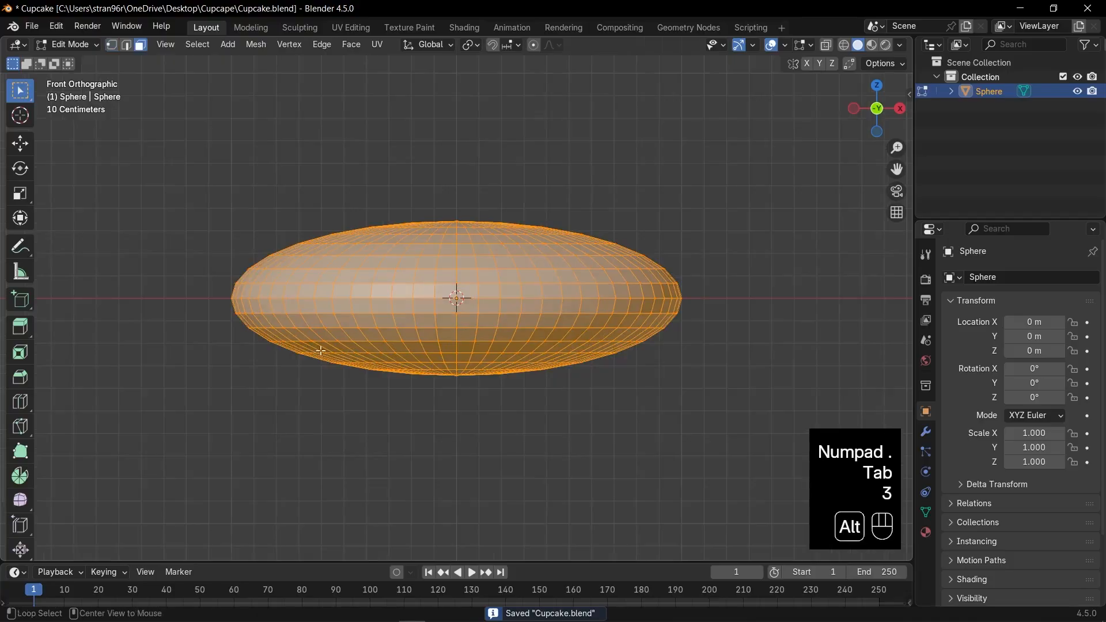
{"action": "key", "text": "alt+z"}
{"action": "left_click_drag", "start_coordinate": [228, 313], "coordinate": [792, 454]}
{"action": "key", "text": "x"}
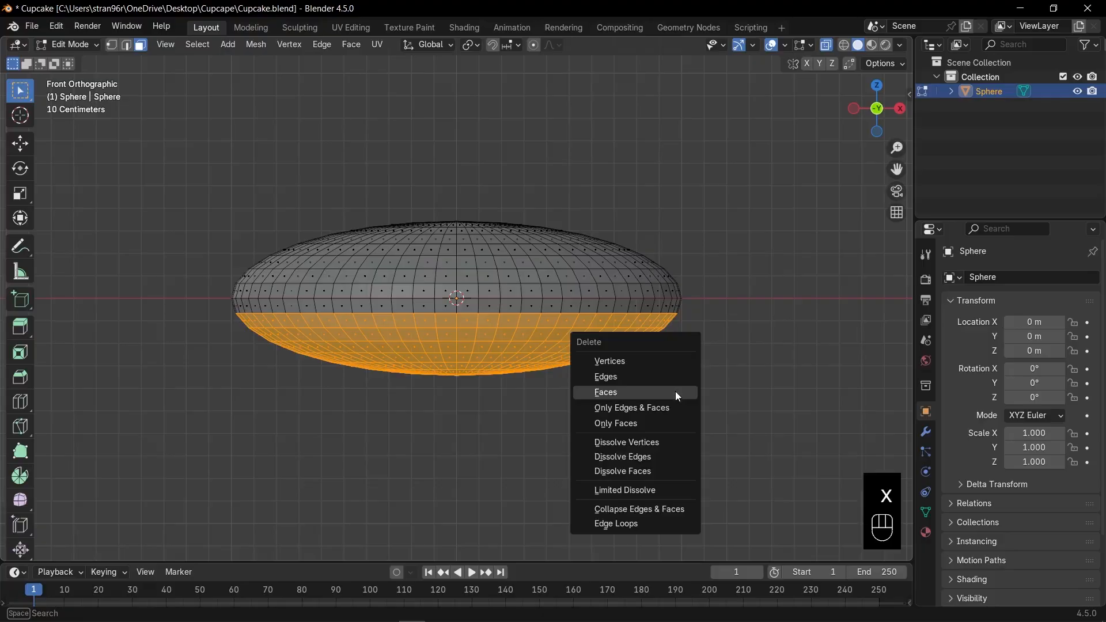
{"action": "left_click", "coordinate": [678, 396]}
Move the open bottom edge loop about 0.92 m straight down along Z to form the cupcake's side wall.
{"action": "key", "text": "2"}
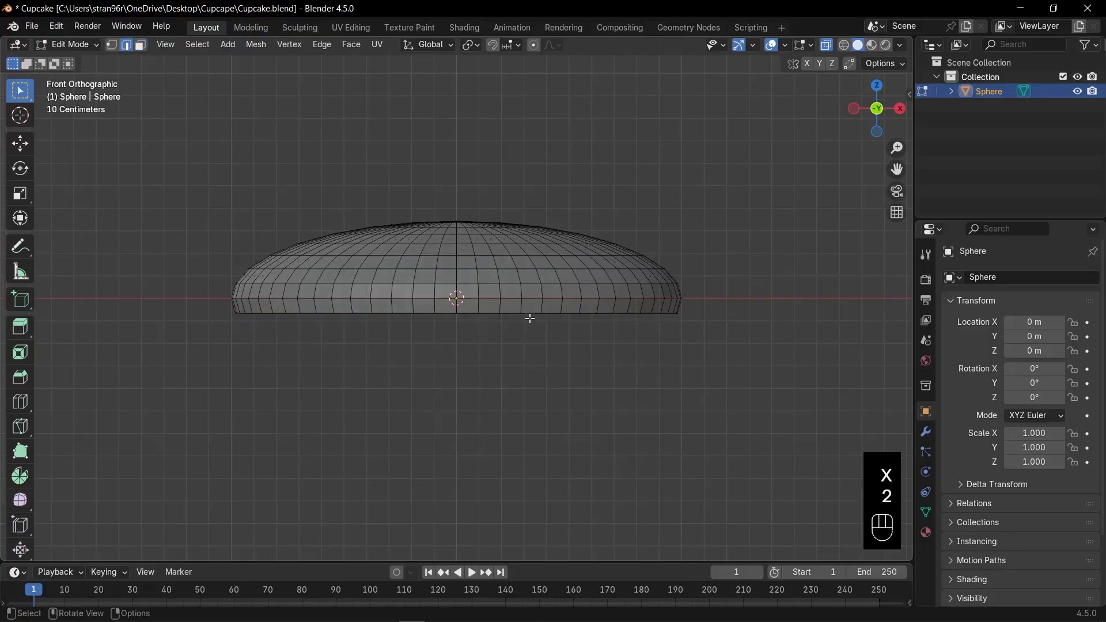
{"action": "left_click", "coordinate": [528, 314], "text": "alt"}
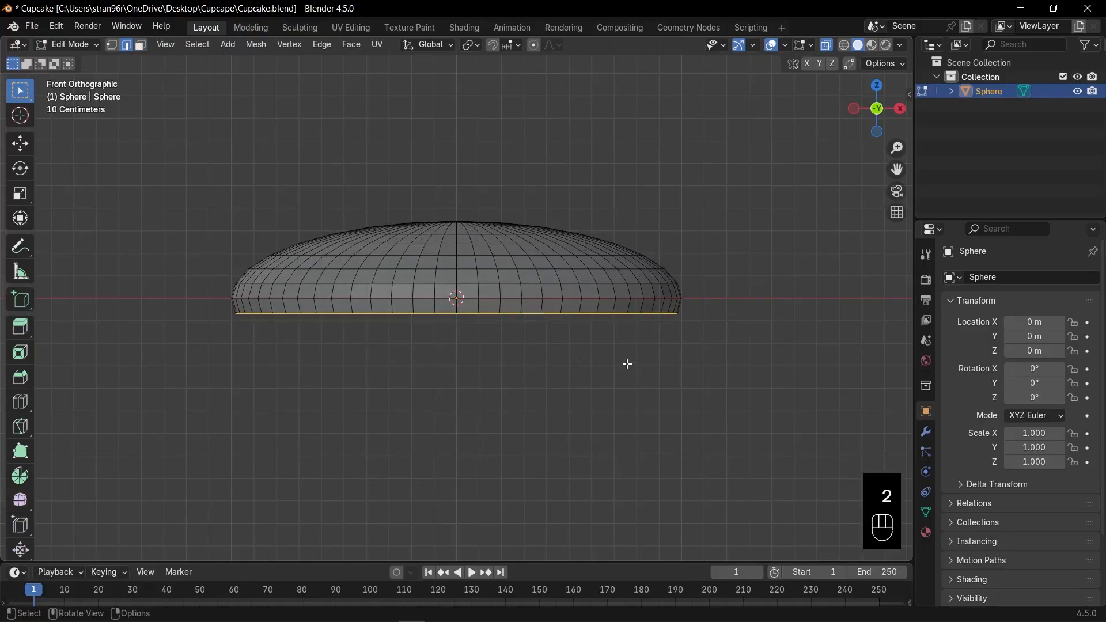
{"action": "scroll", "coordinate": [627, 364], "scroll_direction": "down", "scroll_amount": 1}
{"action": "scroll", "coordinate": [621, 341], "scroll_direction": "down", "scroll_amount": 2}
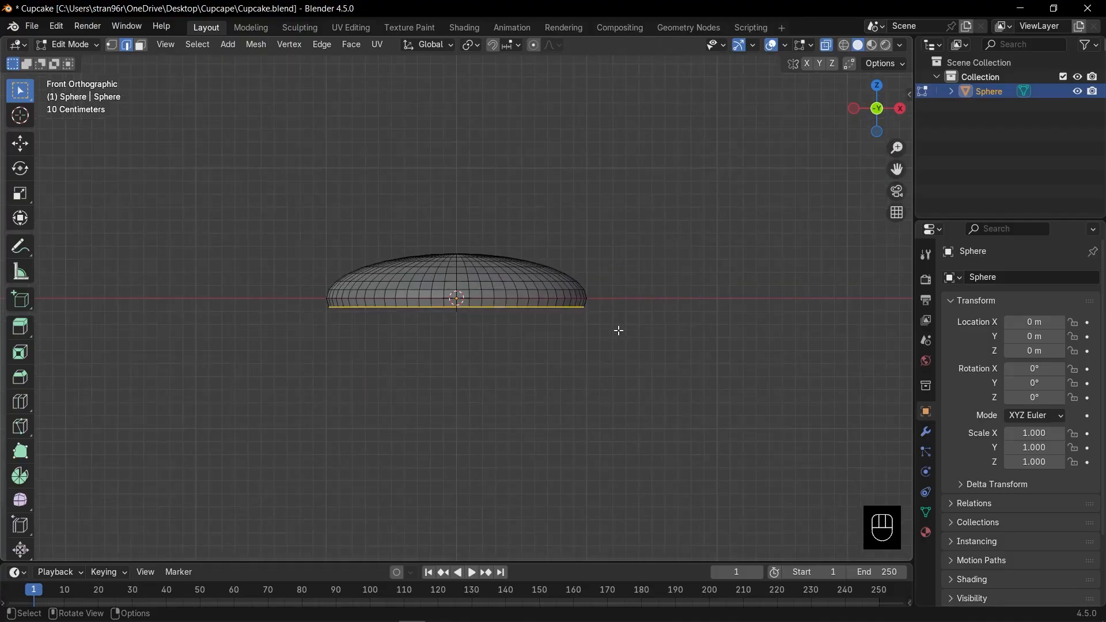
{"action": "key", "text": "g"}
{"action": "key", "text": "z"}
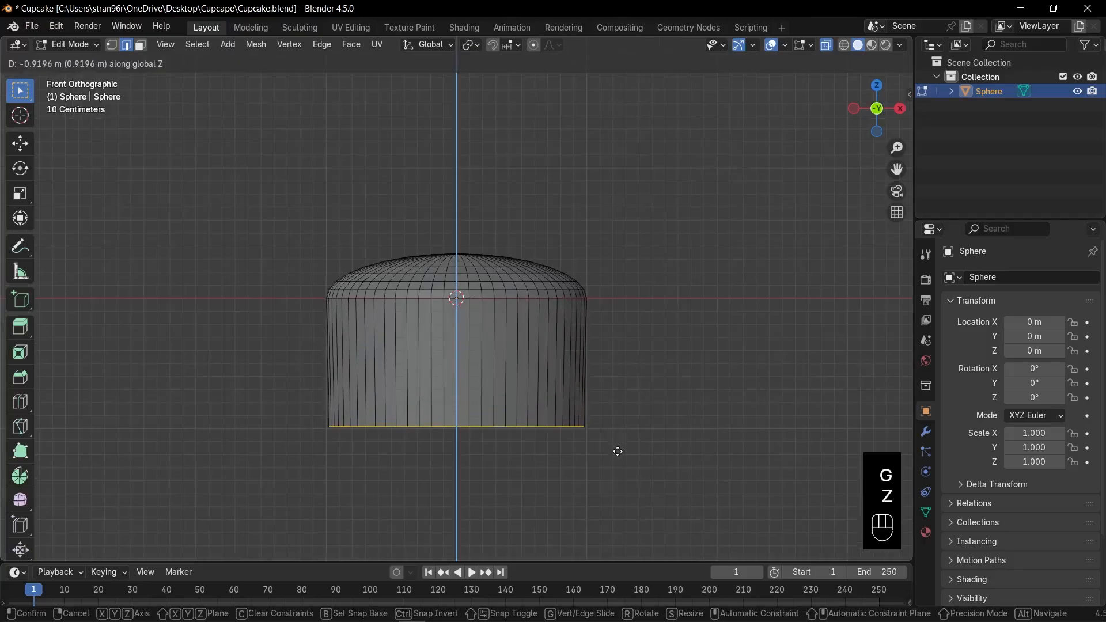
{"action": "left_click", "coordinate": [618, 451]}
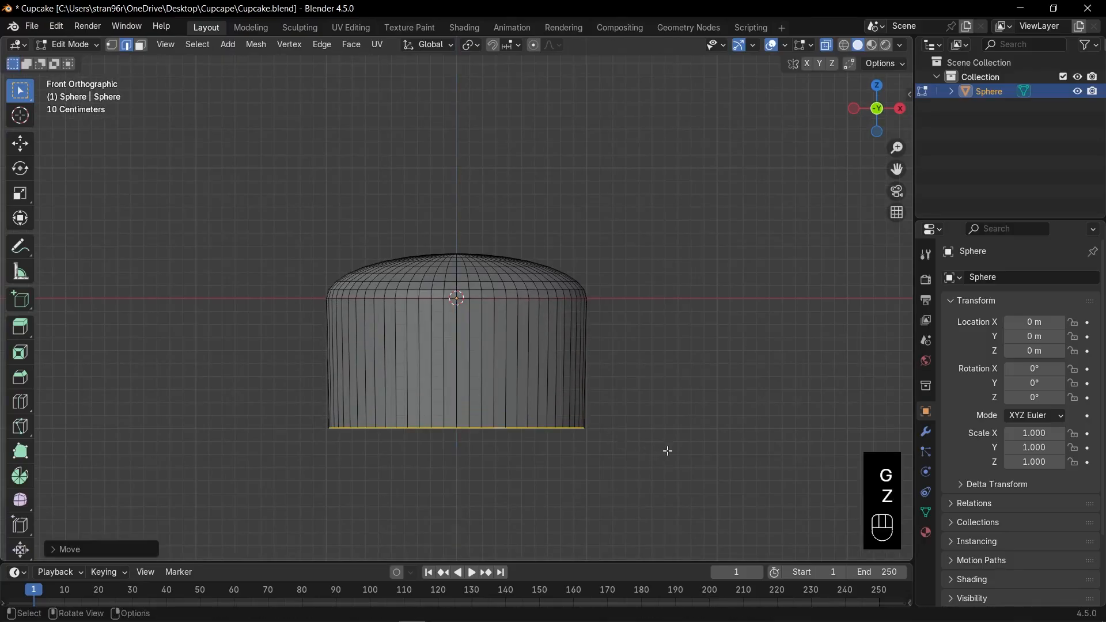
Scale the bottom edge loop to about 0.84 to taper the cupcake's side wall.
{"action": "key", "text": "s"}
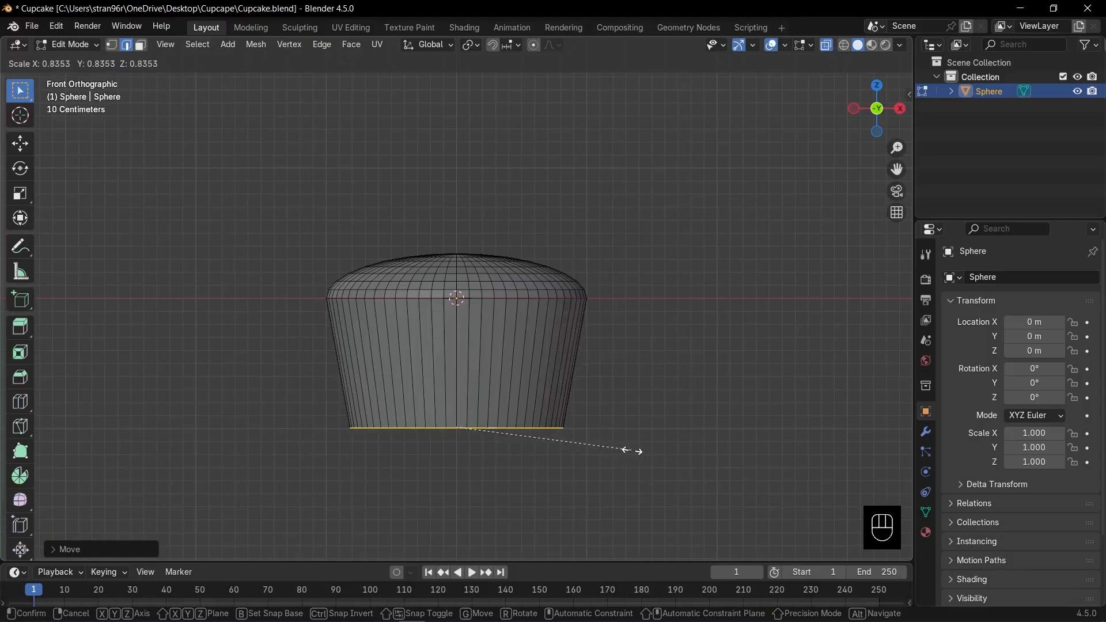
{"action": "left_click", "coordinate": [633, 451]}
{"action": "scroll", "coordinate": [576, 449], "scroll_direction": "up", "scroll_amount": 2}
{"action": "middle_click_drag", "start_coordinate": [563, 450], "coordinate": [576, 422], "text": "shift"}
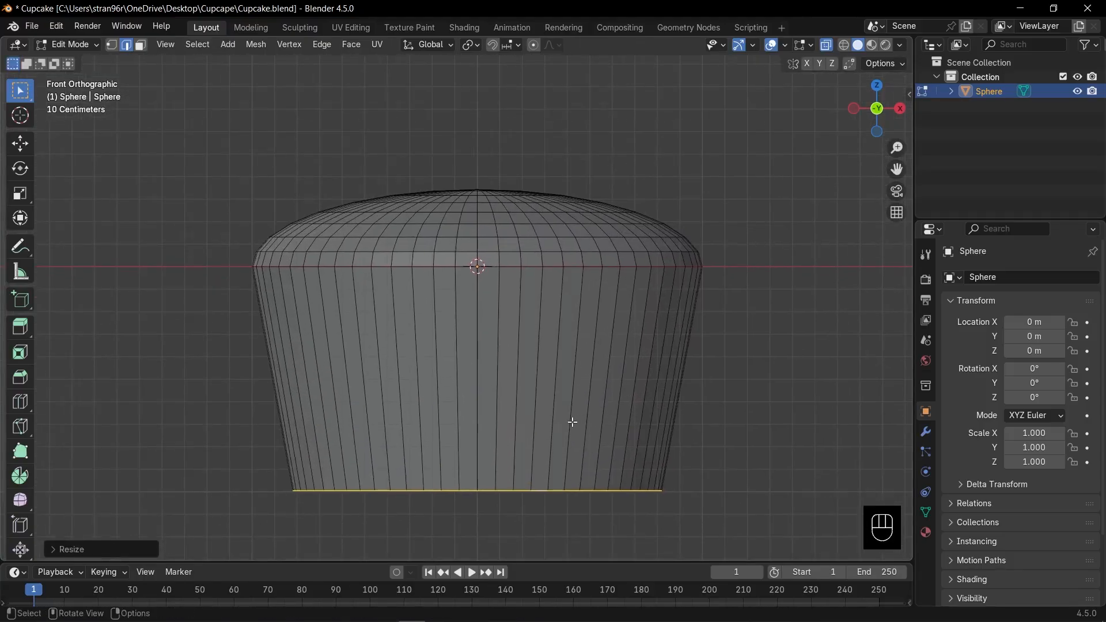
Select all vertical edges of the side wall, including those at the back, and apply Checker Deselect.
{"action": "scroll", "coordinate": [570, 422], "scroll_direction": "down", "scroll_amount": 1}
{"action": "key", "text": "2"}
{"action": "key", "text": "alt+z"}
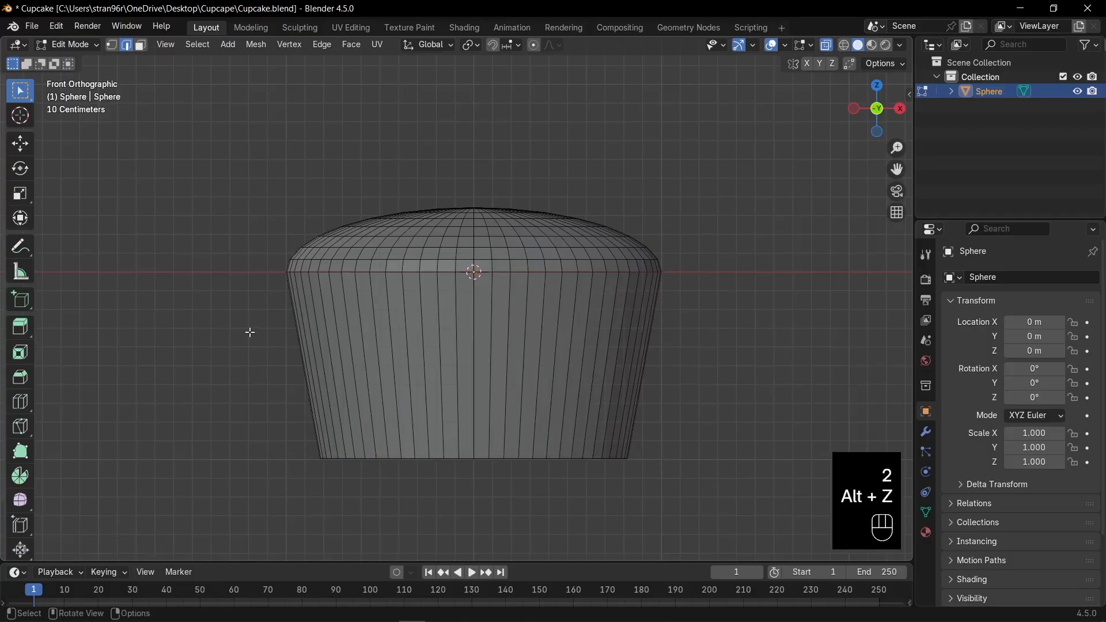
{"action": "left_click_drag", "start_coordinate": [210, 320], "coordinate": [724, 404]}
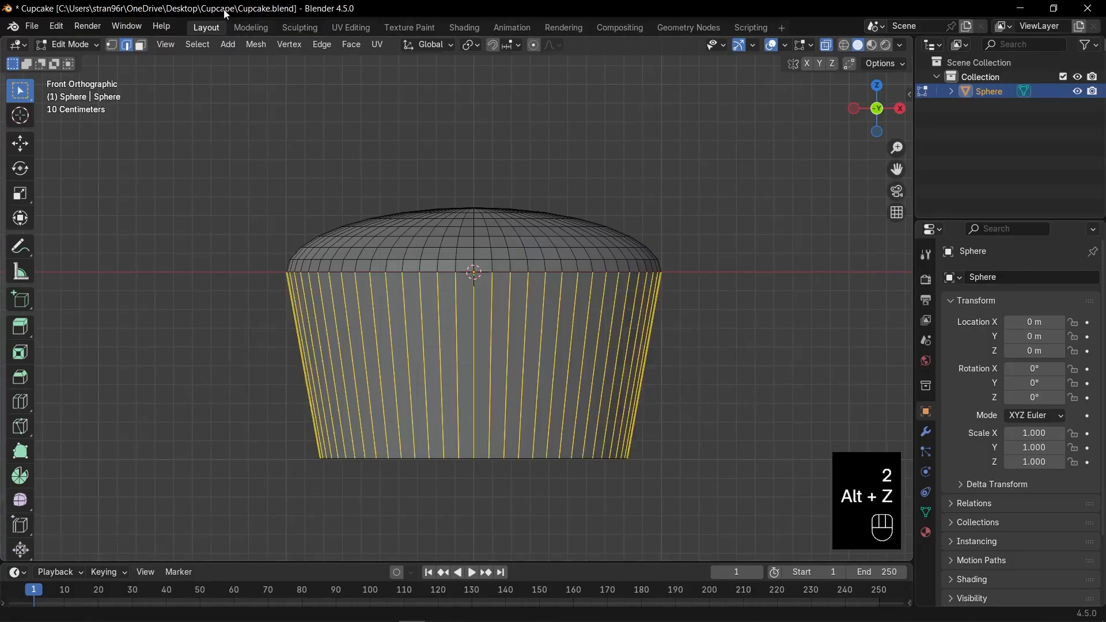
{"action": "left_click", "coordinate": [198, 45]}
{"action": "mouse_move", "coordinate": [267, 254]}
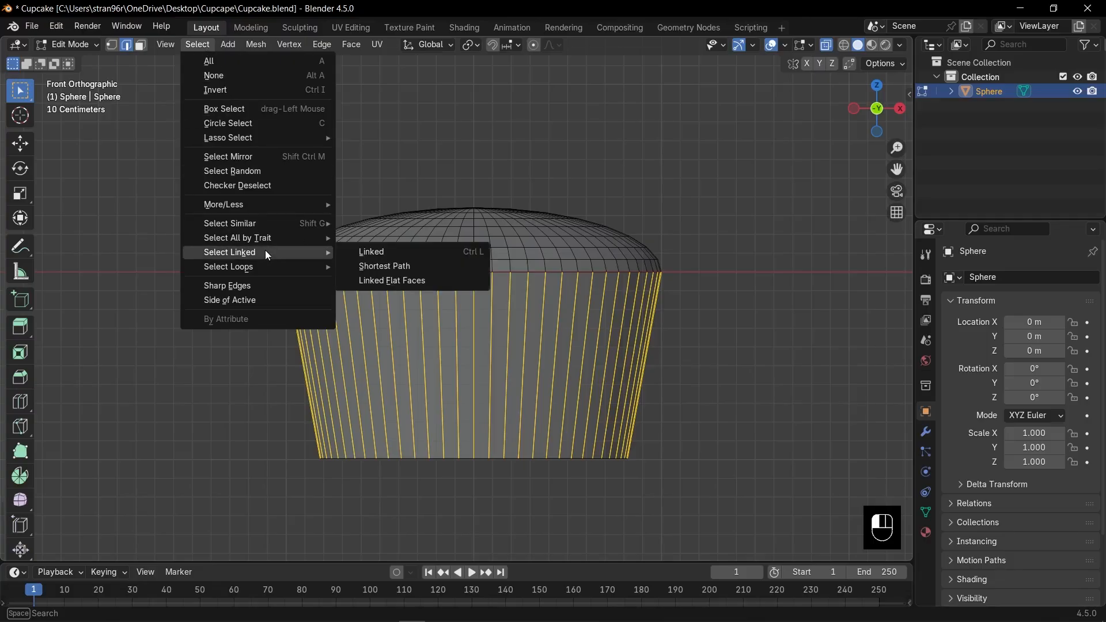
{"action": "mouse_move", "coordinate": [259, 203]}
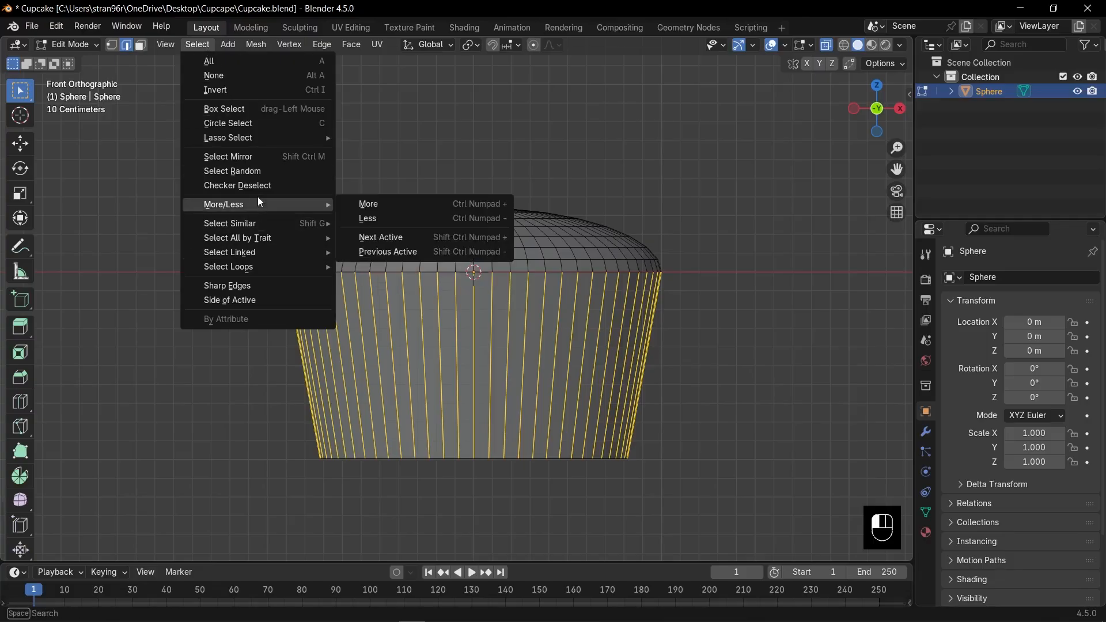
{"action": "left_click", "coordinate": [229, 185]}
Scale the alternating vertical edges inward to about 0.89, excluding the Z axis, to form wrapper pleats.
{"action": "scroll", "coordinate": [636, 318], "scroll_direction": "down", "scroll_amount": 2}
{"action": "middle_click_drag", "start_coordinate": [563, 298], "coordinate": [659, 334]}
{"action": "key", "text": "s"}
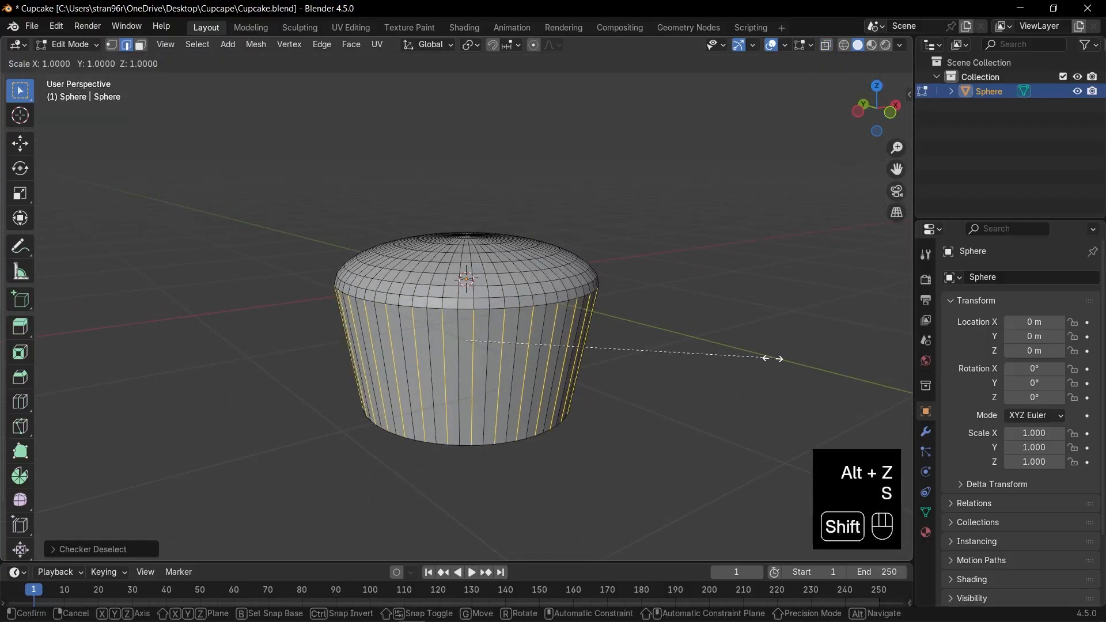
{"action": "key", "text": "shift+z"}
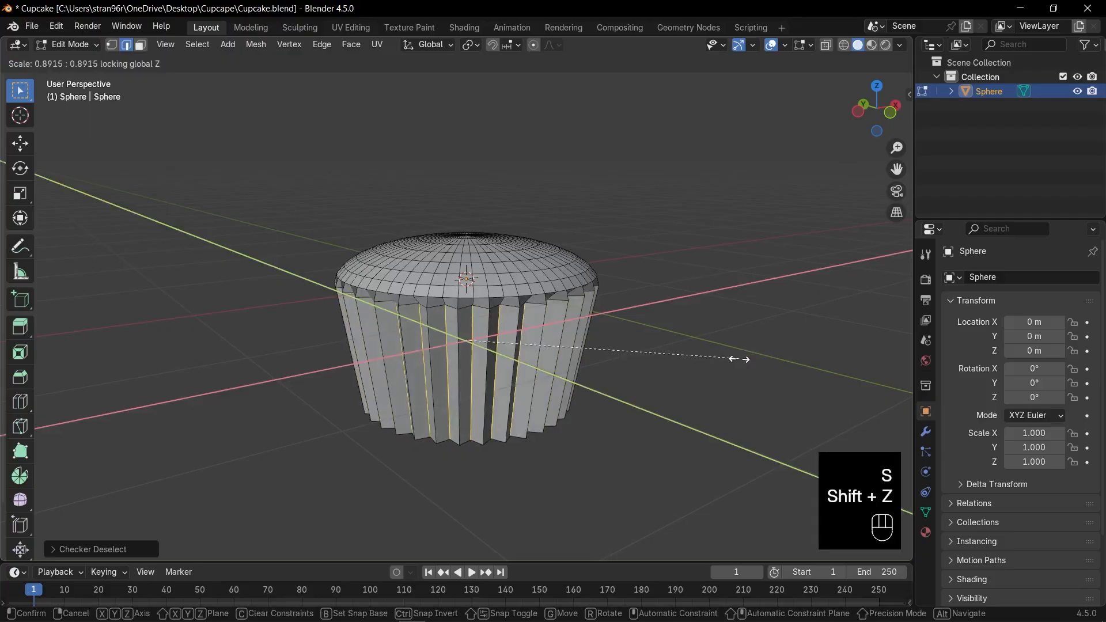
{"action": "left_click", "coordinate": [736, 360]}
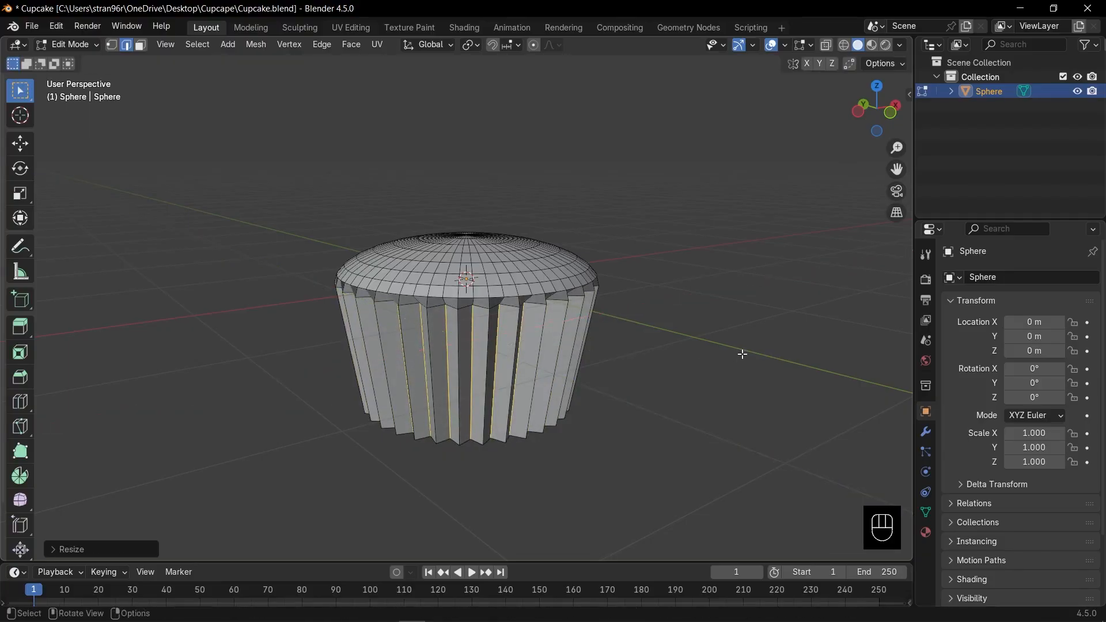
Return to Object Mode and add a Subdivision Surface modifier to the cupcake.
{"action": "middle_click_drag", "start_coordinate": [741, 353], "coordinate": [632, 367]}
{"action": "key", "text": "Tab"}
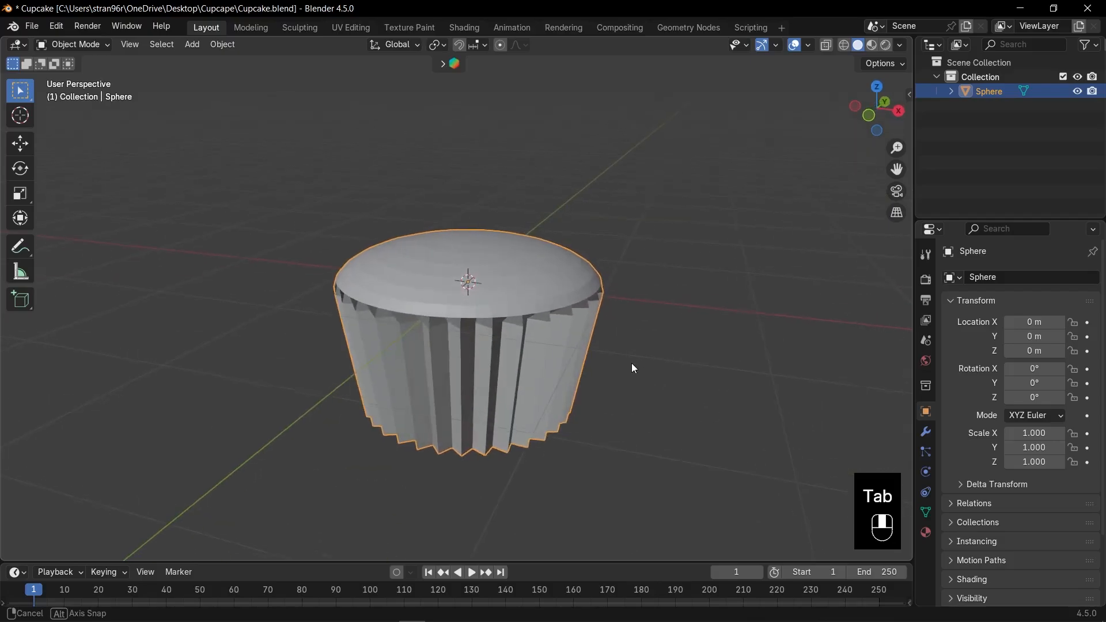
{"action": "left_click", "coordinate": [926, 431]}
{"action": "left_click", "coordinate": [986, 278]}
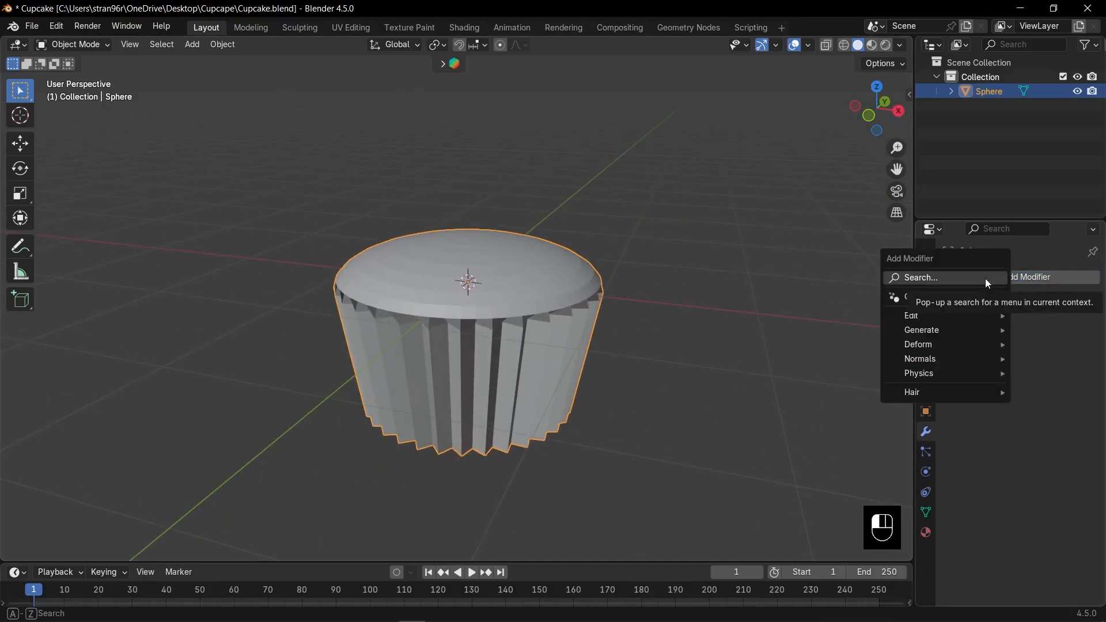
{"action": "type", "text": "sub"}
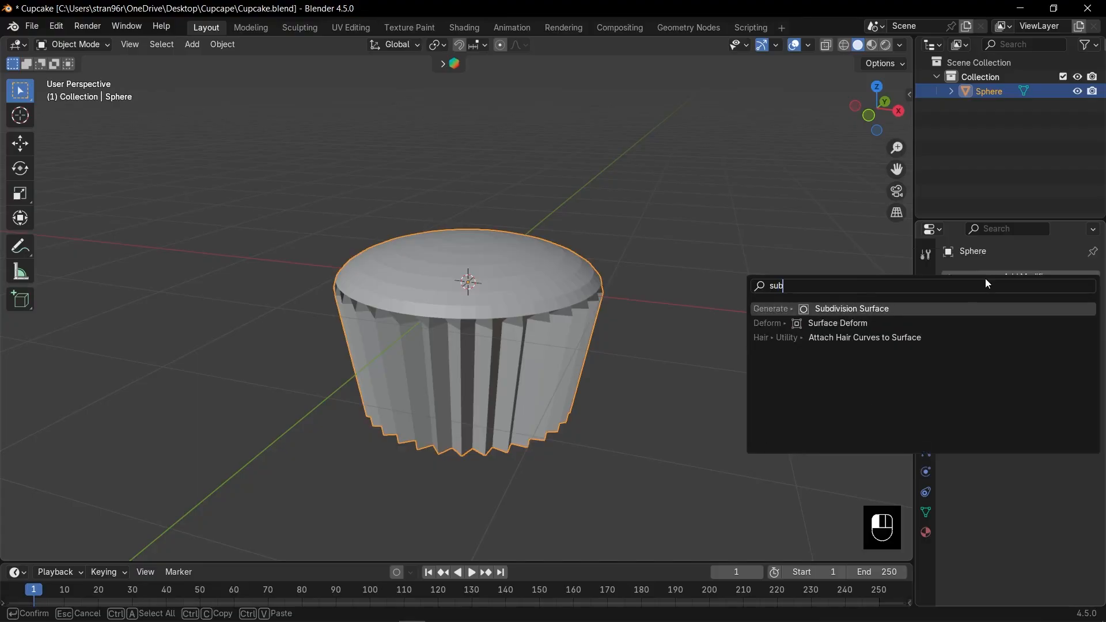
{"action": "key", "text": "Return"}
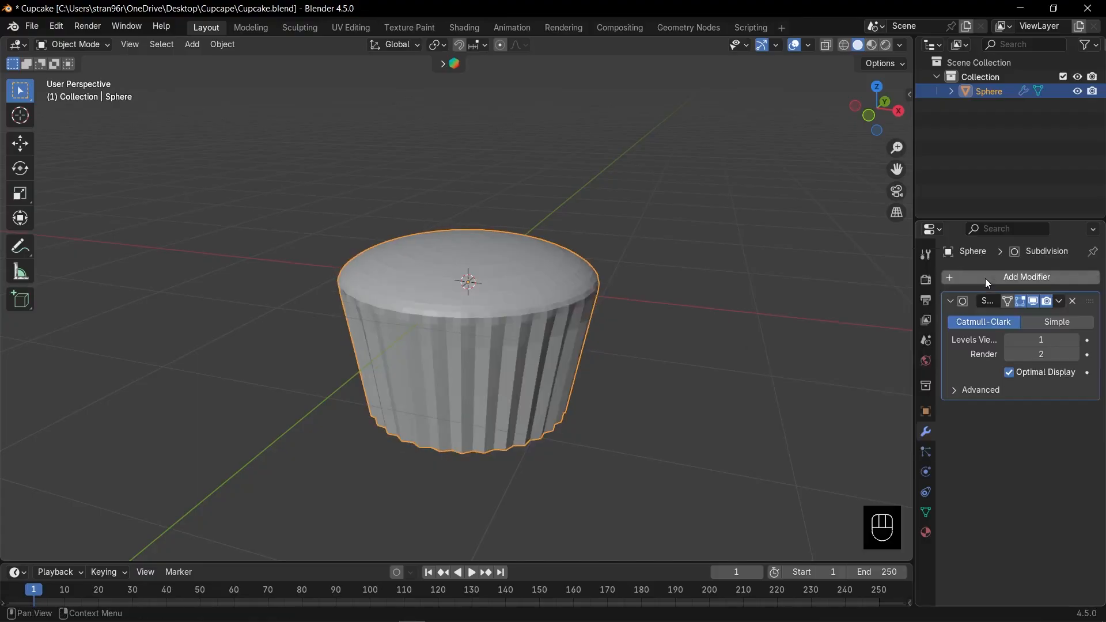
Collapse the modifier's settings and shade the cupcake smooth.
{"action": "left_click", "coordinate": [951, 302]}
{"action": "right_click", "coordinate": [520, 304]}
{"action": "left_click", "coordinate": [521, 306]}
{"action": "middle_click_drag", "start_coordinate": [530, 313], "coordinate": [624, 346]}
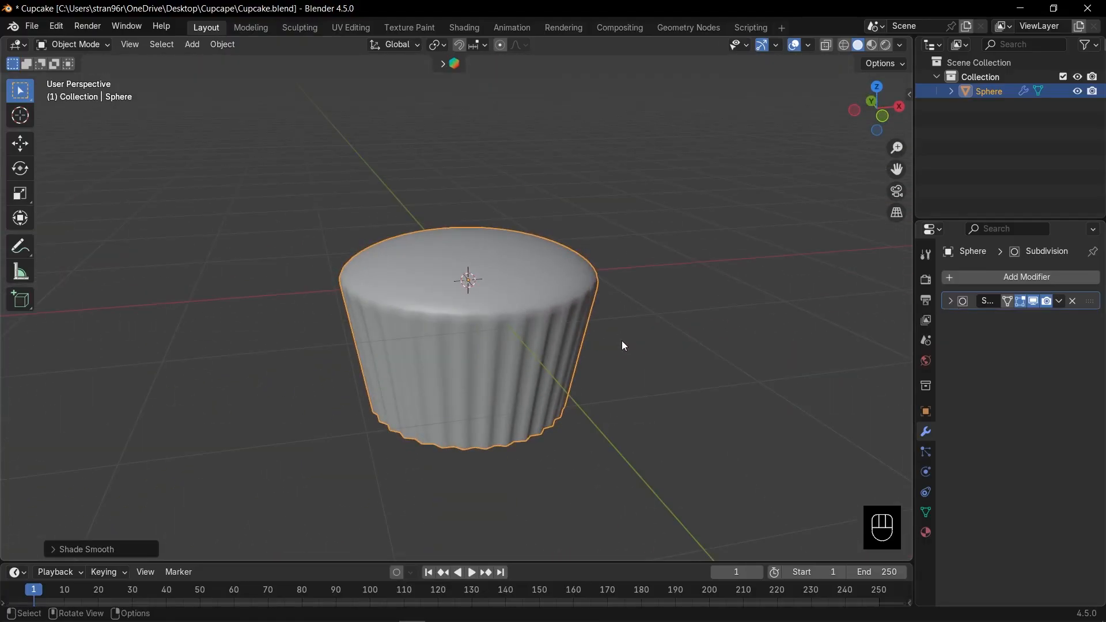
Duplicate all pleated side-wall faces in place and separate the copy into its own object.
{"action": "key", "text": "KP_1"}
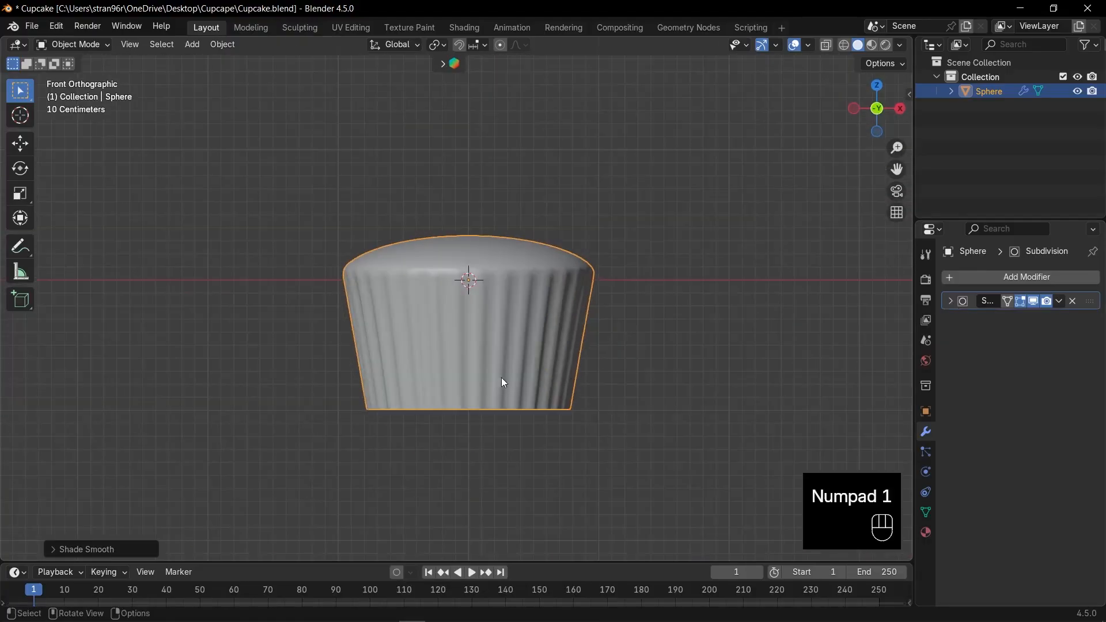
{"action": "scroll", "coordinate": [547, 384], "scroll_direction": "up", "scroll_amount": 3}
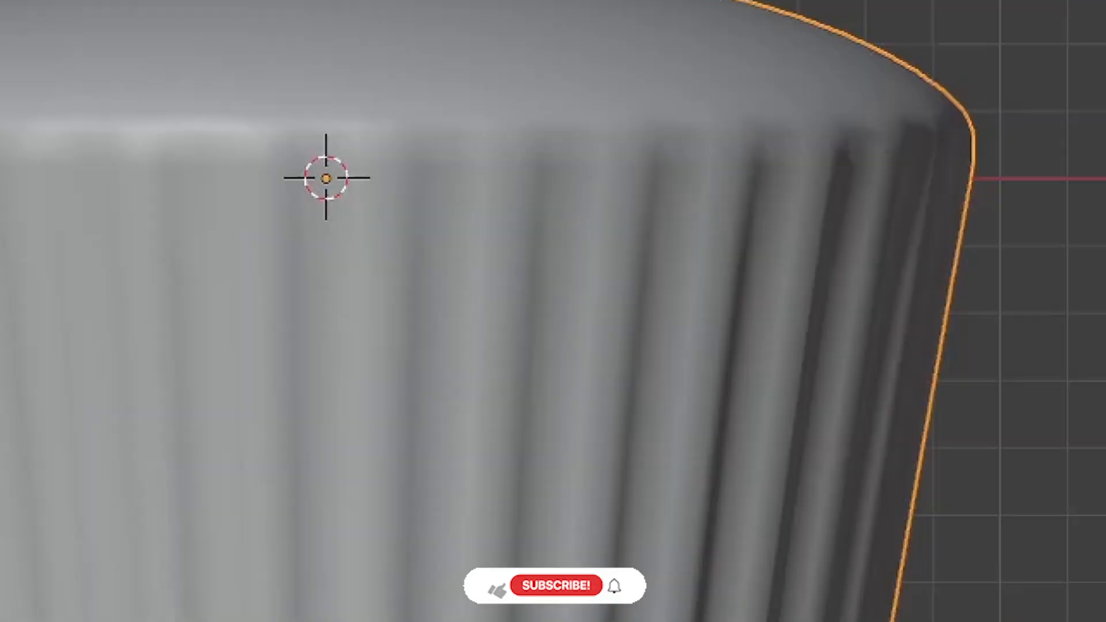
{"action": "key", "text": "Tab"}
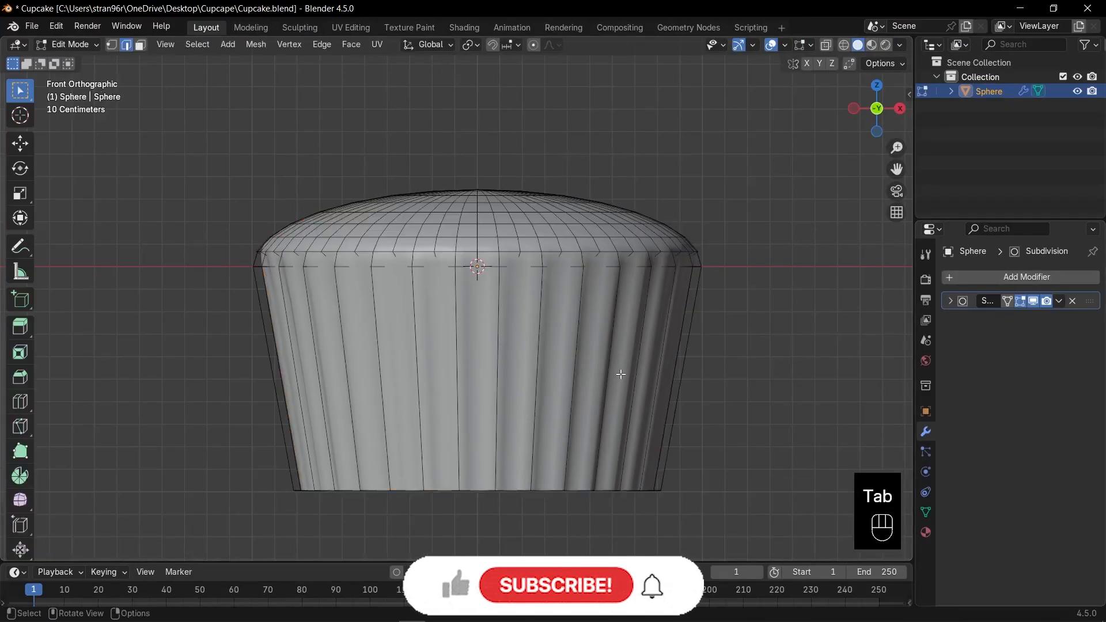
{"action": "key", "text": "3"}
{"action": "key", "text": "alt+z"}
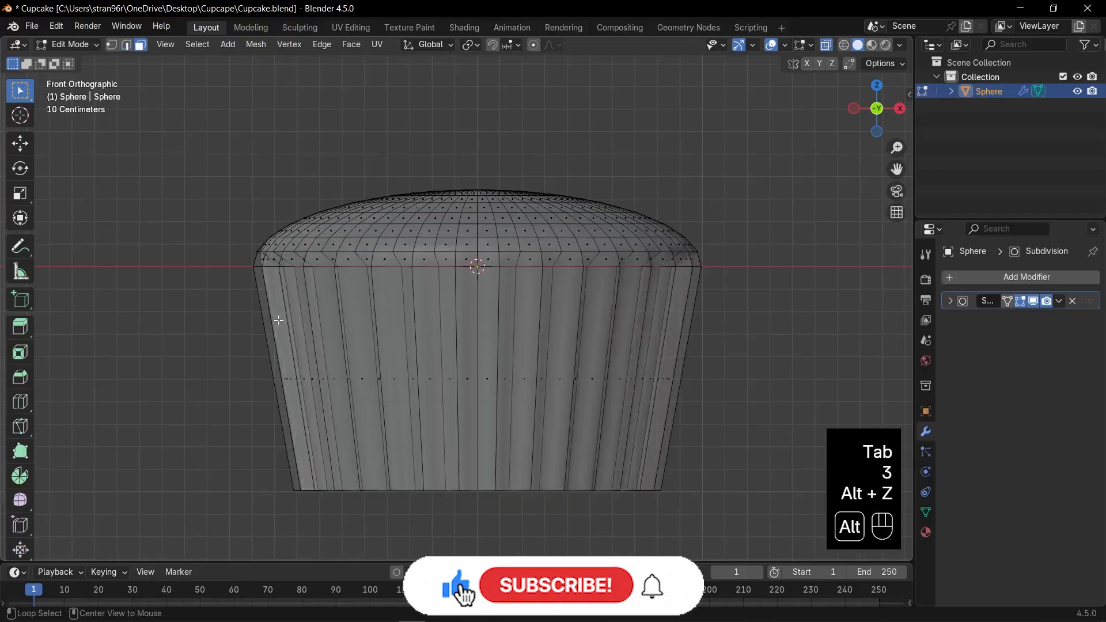
{"action": "left_click_drag", "start_coordinate": [177, 318], "coordinate": [739, 436]}
{"action": "scroll", "coordinate": [605, 403], "scroll_direction": "down", "scroll_amount": 3}
{"action": "key", "text": "alt+z"}
{"action": "key", "text": "shift+d"}
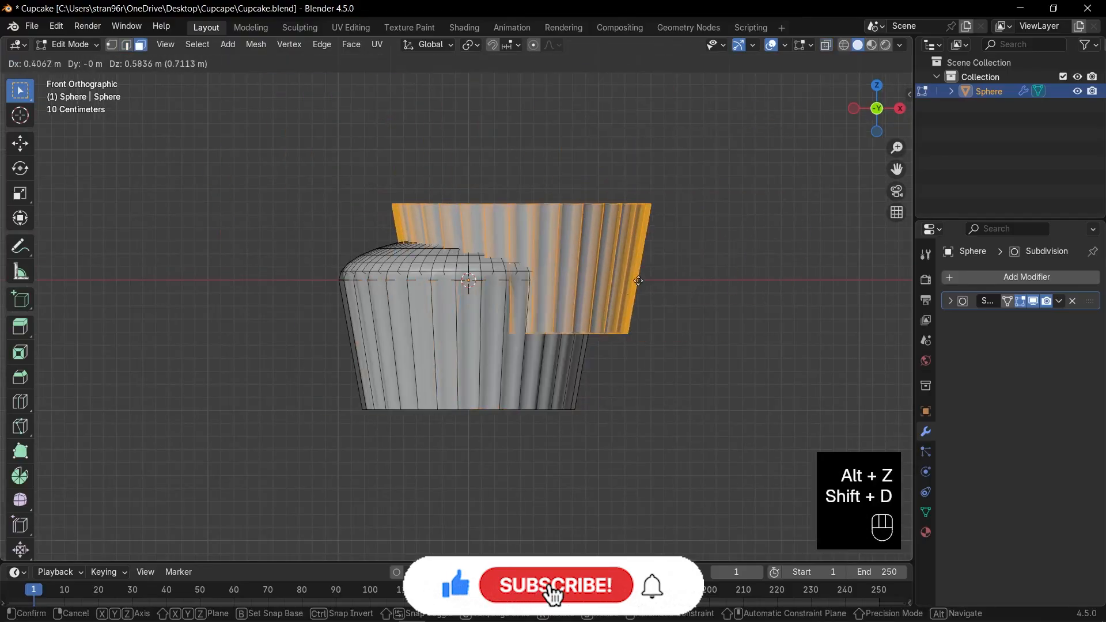
{"action": "key", "text": "Escape"}
{"action": "key", "text": "p"}
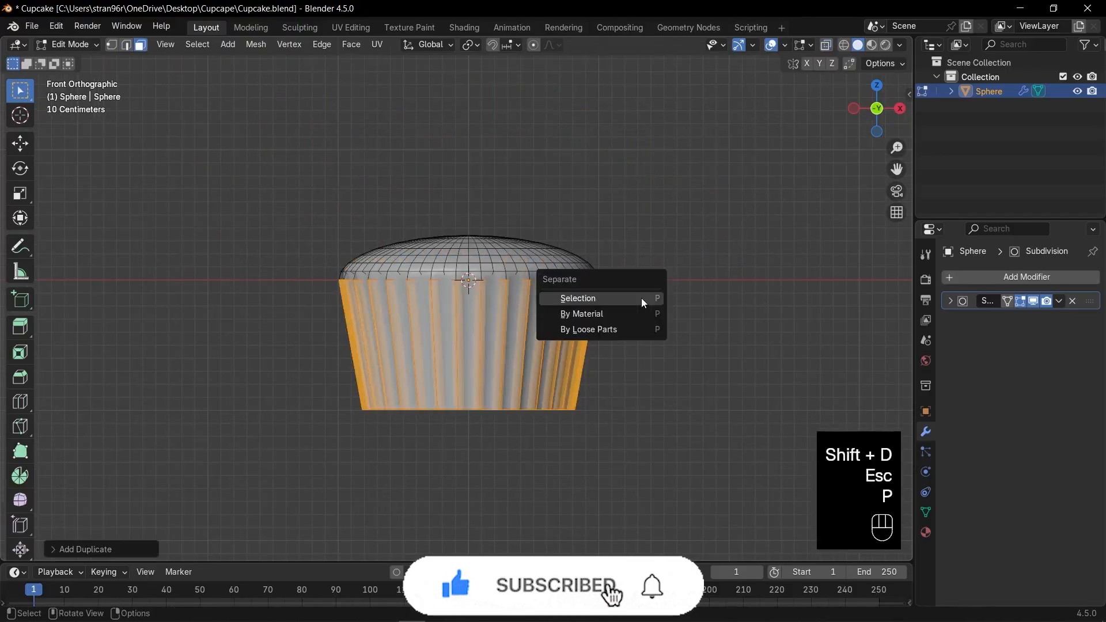
{"action": "left_click", "coordinate": [642, 298]}
Return to Object Mode, select only the separated wrapper object in front view, and save the file.
{"action": "key", "text": "Tab"}
{"action": "key", "text": "alt+z"}
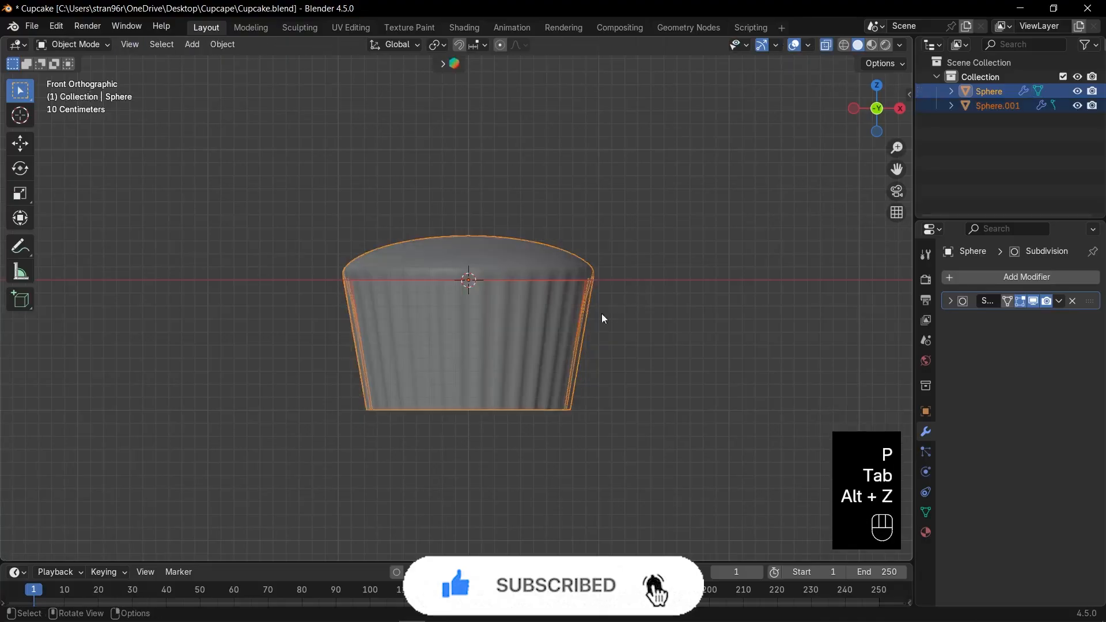
{"action": "key", "text": "alt+z"}
{"action": "left_click", "coordinate": [569, 317]}
{"action": "key", "text": "KP_1"}
{"action": "key", "text": "ctrl+s"}
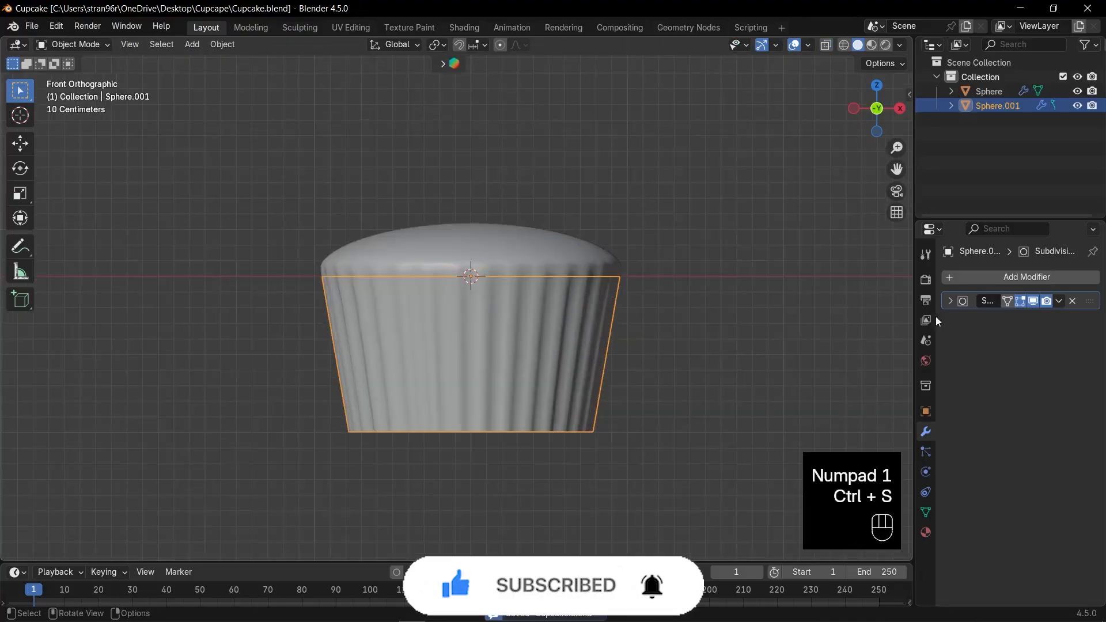
Remove the Subdivision Surface modifier from the wrapper object and return to front view.
{"action": "left_click", "coordinate": [1072, 301]}
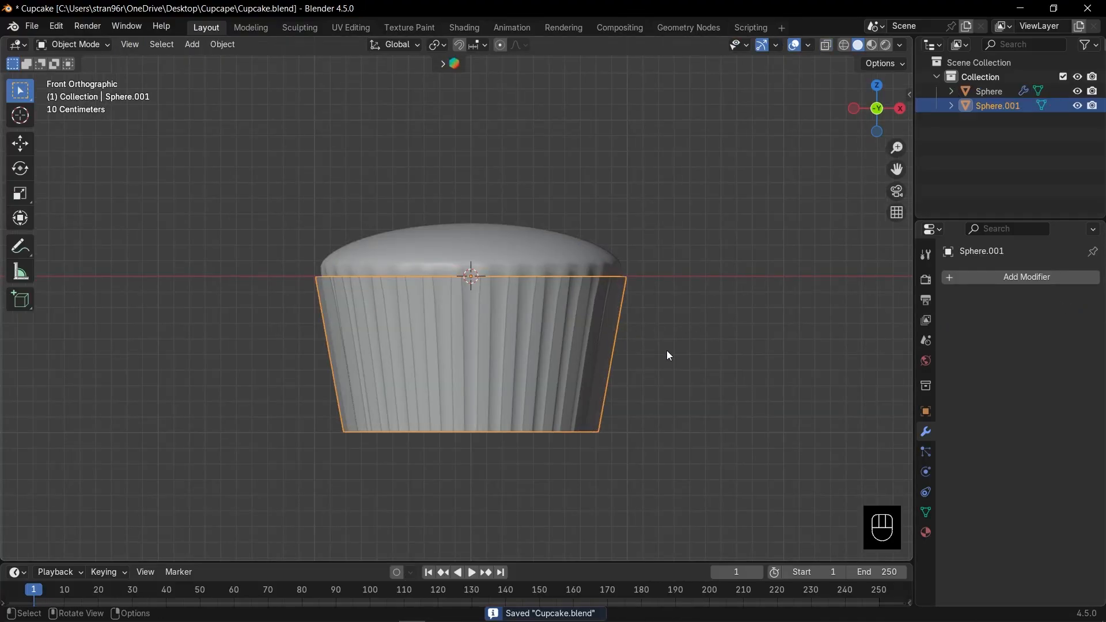
{"action": "middle_click_drag", "start_coordinate": [657, 336], "coordinate": [672, 298]}
{"action": "scroll", "coordinate": [705, 362], "scroll_direction": "up", "scroll_amount": 3}
{"action": "middle_click_drag", "start_coordinate": [735, 329], "coordinate": [713, 318]}
{"action": "key", "text": "KP_1"}
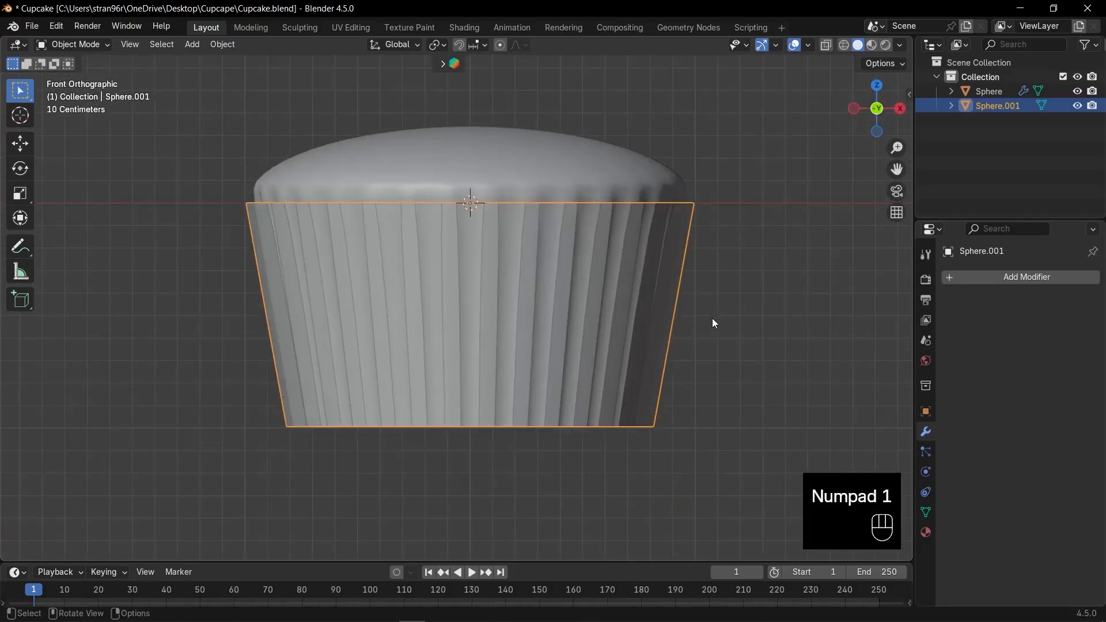
In Edit Mode, select all the wrapper's vertical pleat edges through the mesh and apply Checker Deselect to keep every other one.
{"action": "key", "text": "Tab"}
{"action": "key", "text": "2"}
{"action": "key", "text": "alt+z"}
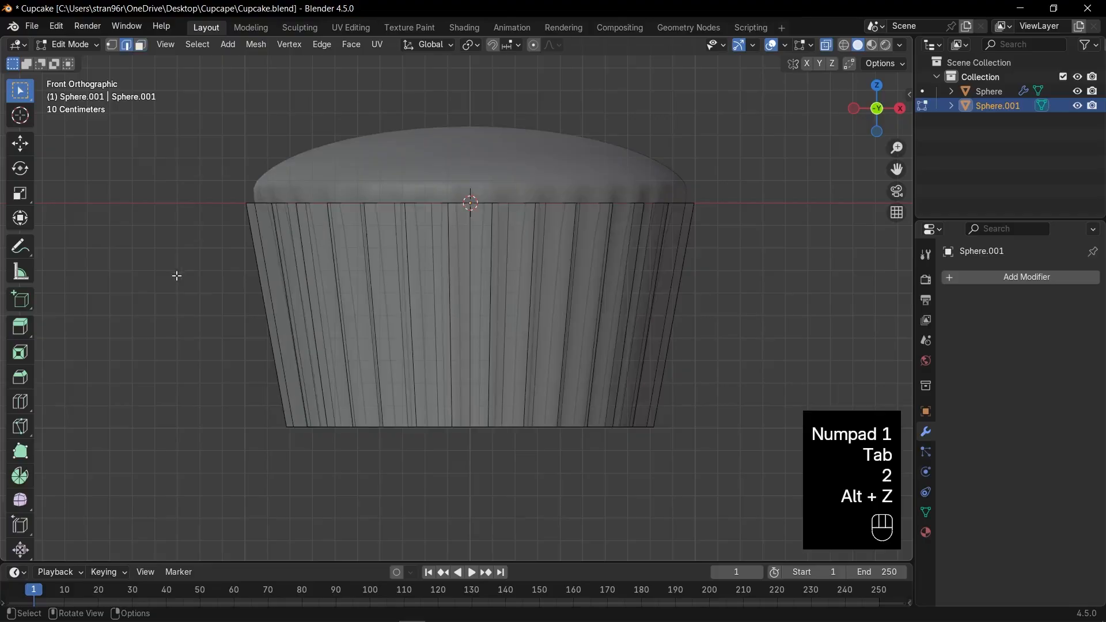
{"action": "left_click_drag", "start_coordinate": [173, 275], "coordinate": [806, 352]}
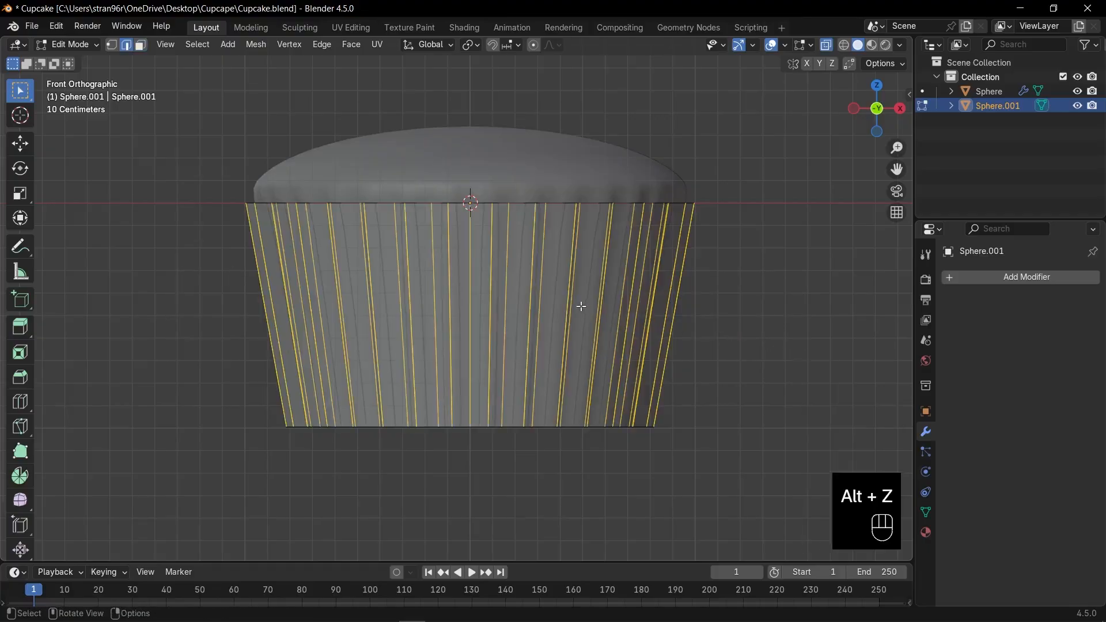
{"action": "left_click", "coordinate": [197, 45]}
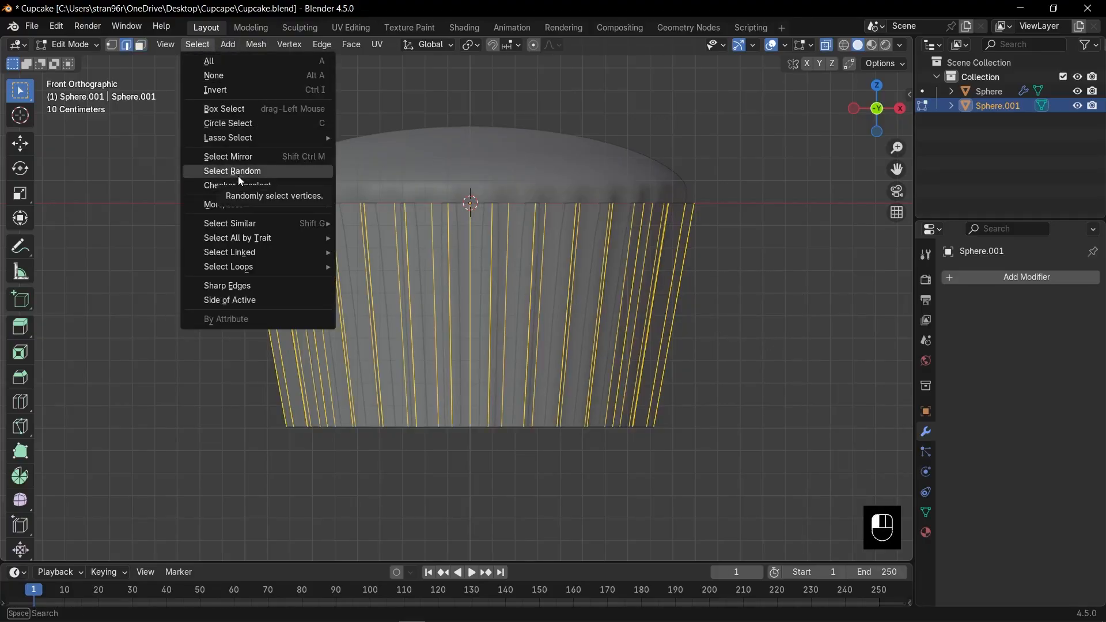
{"action": "left_click", "coordinate": [235, 186]}
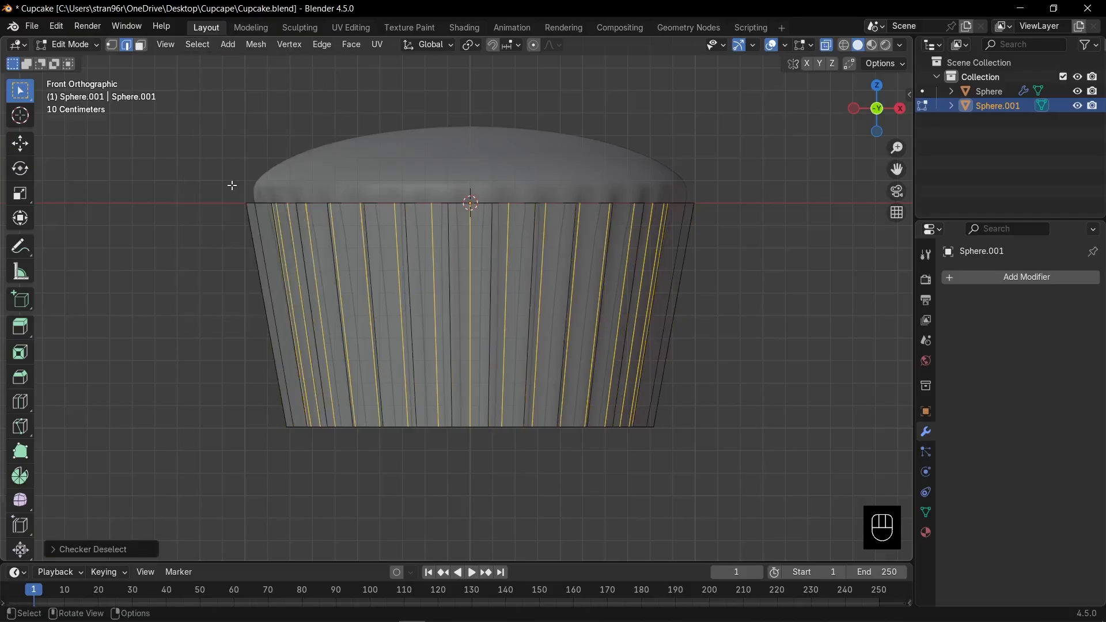
Invert the edge selection and deselect the rim loops so only the vertical outer pleat edges stay selected.
{"action": "middle_click_drag", "start_coordinate": [493, 354], "coordinate": [566, 387]}
{"action": "key", "text": "alt+z"}
{"action": "key", "text": "ctrl+i"}
{"action": "scroll", "coordinate": [654, 415], "scroll_direction": "up", "scroll_amount": 1}
{"action": "key", "text": "2"}
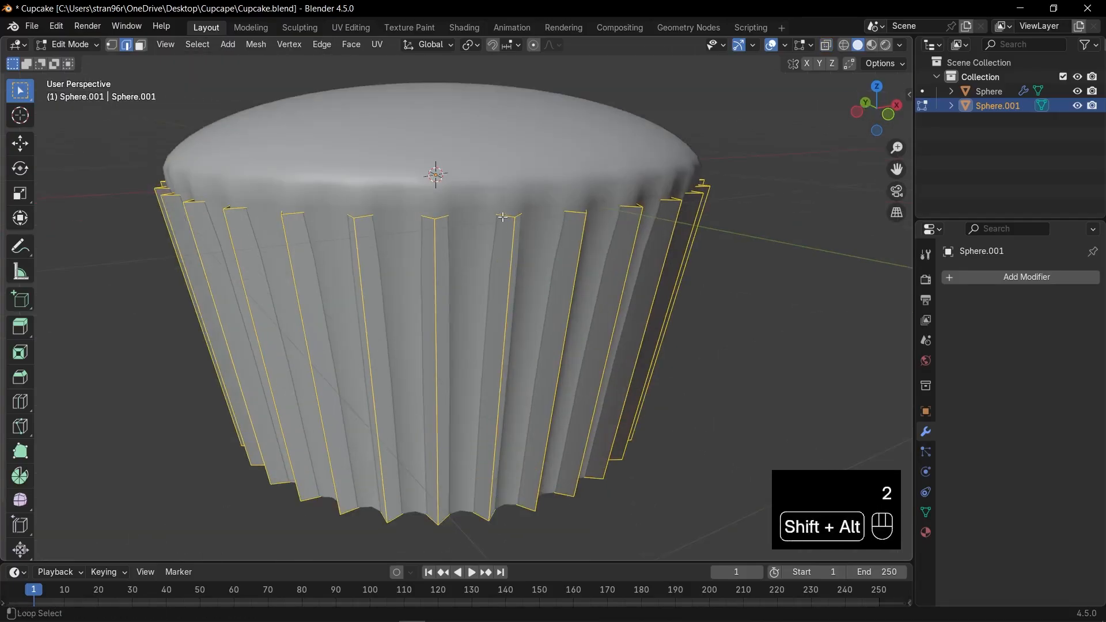
{"action": "left_click", "coordinate": [504, 218], "text": "alt+shift"}
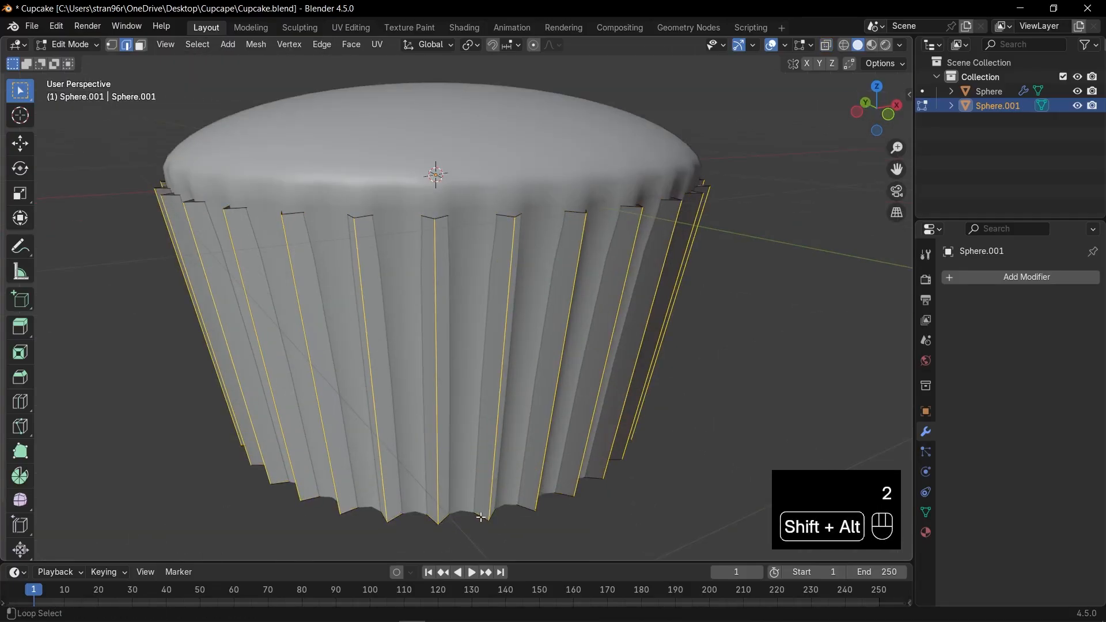
Bevel the selected outer pleat edges by about 0.017 m with one segment and return to Object Mode.
{"action": "scroll", "coordinate": [787, 344], "scroll_direction": "up", "scroll_amount": 1}
{"action": "key", "text": "ctrl+b"}
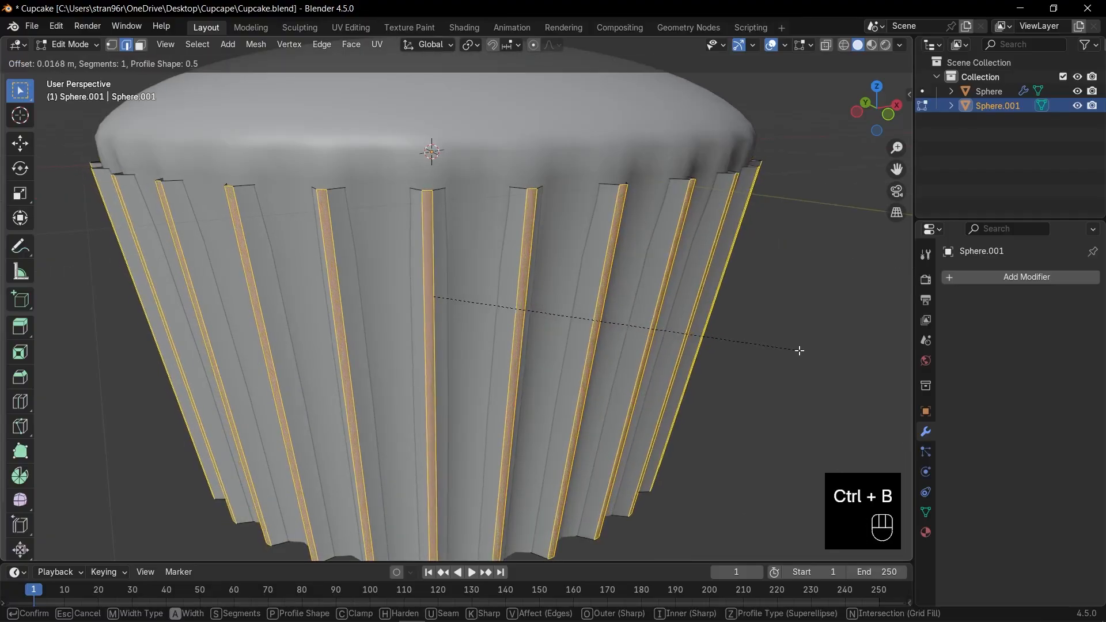
{"action": "left_click", "coordinate": [795, 350]}
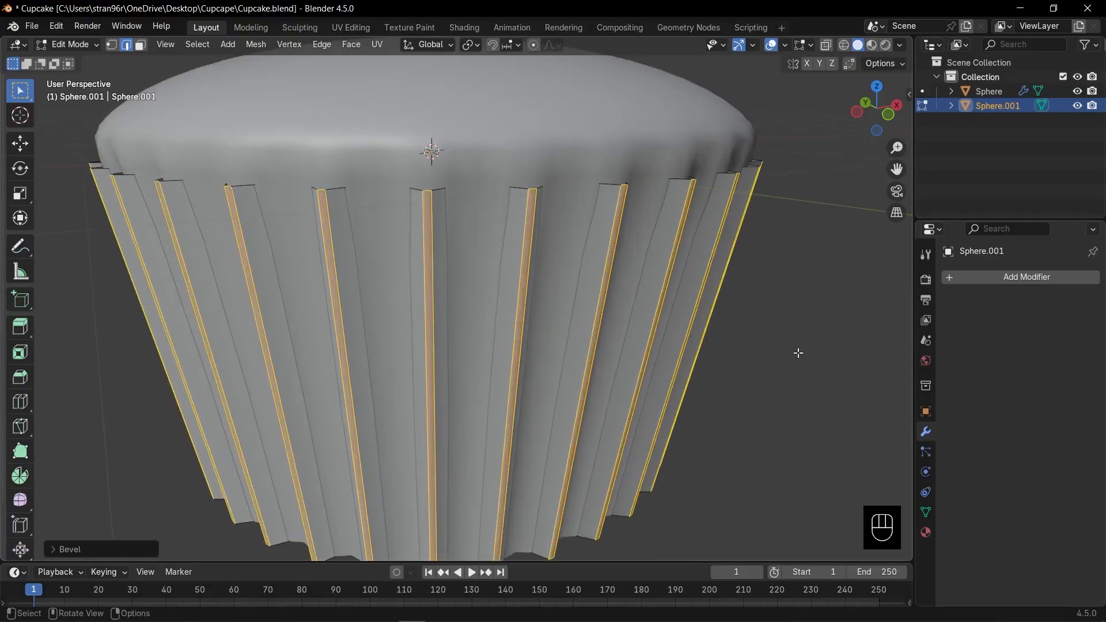
{"action": "scroll", "coordinate": [748, 343], "scroll_direction": "down", "scroll_amount": 2}
{"action": "key", "text": "Tab"}
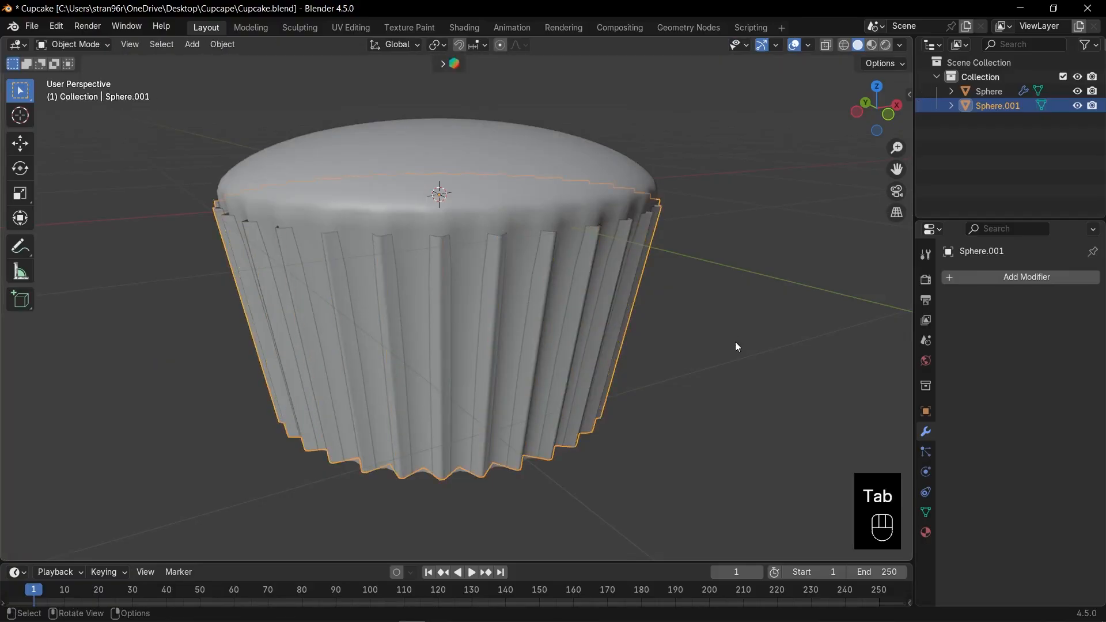
Scale the wrapper outward to about 1.07, excluding the Z axis, so it sits around the cupcake.
{"action": "key", "text": "s"}
{"action": "key", "text": "shift+z"}
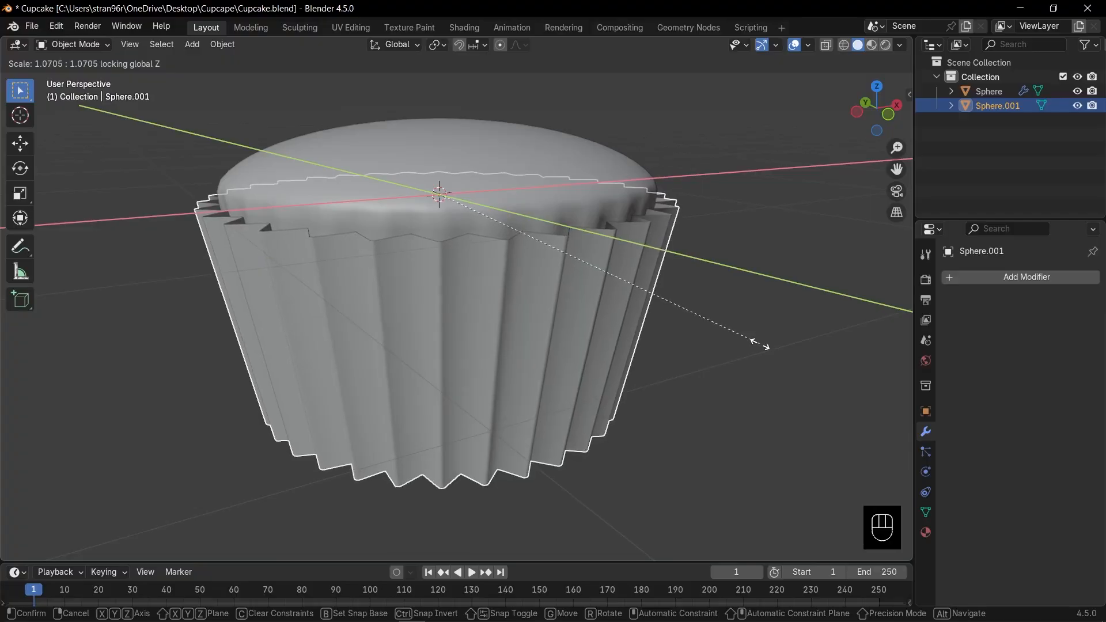
{"action": "left_click", "coordinate": [757, 341]}
{"action": "middle_click_drag", "start_coordinate": [757, 340], "coordinate": [648, 341]}
In front view, select all the wrapper's bottom vertices and move them down about 0.036 m along Z.
{"action": "key", "text": "KP_1"}
{"action": "key", "text": "Tab"}
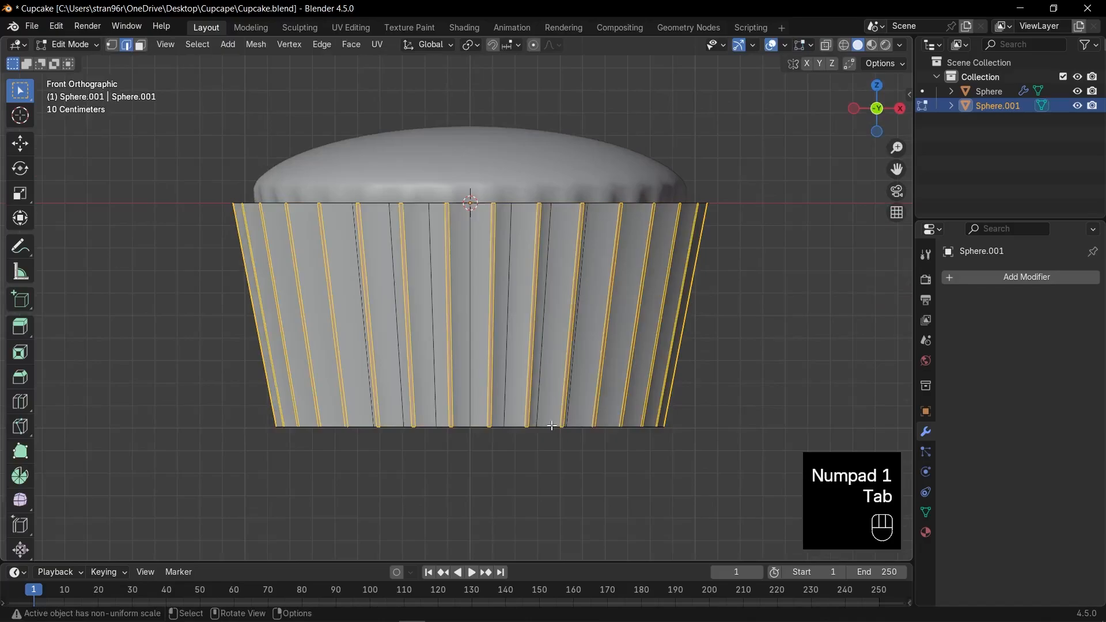
{"action": "key", "text": "1"}
{"action": "key", "text": "alt+z"}
{"action": "left_click_drag", "start_coordinate": [185, 378], "coordinate": [770, 496]}
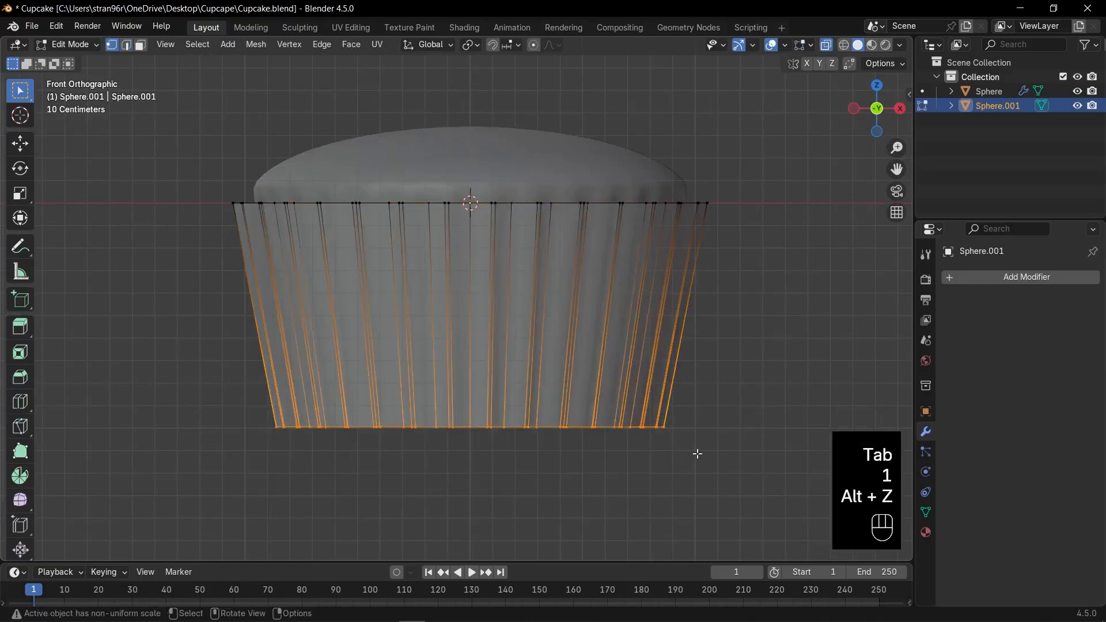
{"action": "key", "text": "g"}
{"action": "key", "text": "z"}
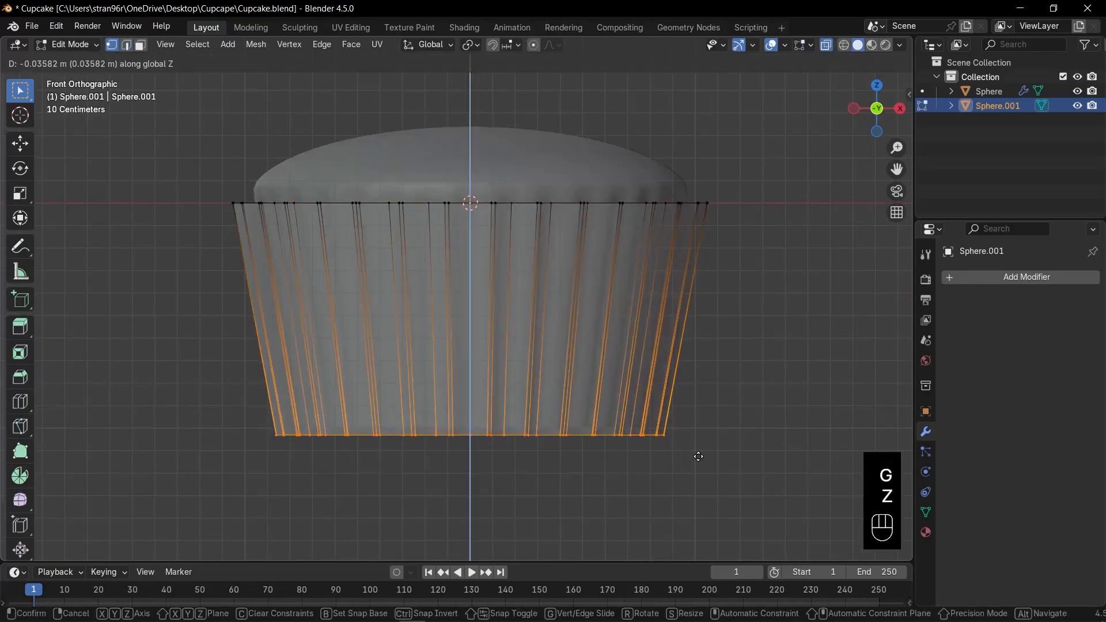
{"action": "left_click", "coordinate": [699, 457]}
Fill the wrapper's open bottom with a face, return to Object Mode in solid front view, and save the file.
{"action": "middle_click_drag", "start_coordinate": [698, 457], "coordinate": [683, 358]}
{"action": "key", "text": "f"}
{"action": "key", "text": "KP_1"}
{"action": "key", "text": "Tab"}
{"action": "key", "text": "alt+z"}
{"action": "key", "text": "ctrl+s"}
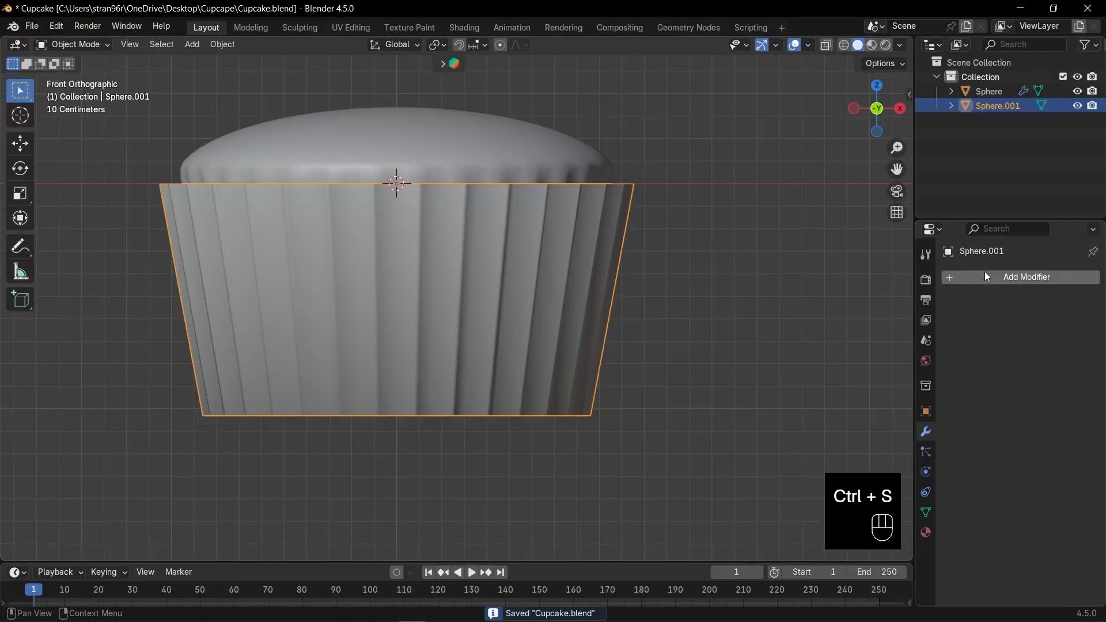
Add a Solidify modifier with 0.01 m thickness to the wrapper and collapse its settings.
{"action": "left_click", "coordinate": [985, 274]}
{"action": "left_click", "coordinate": [984, 272]}
{"action": "type", "text": "so"}
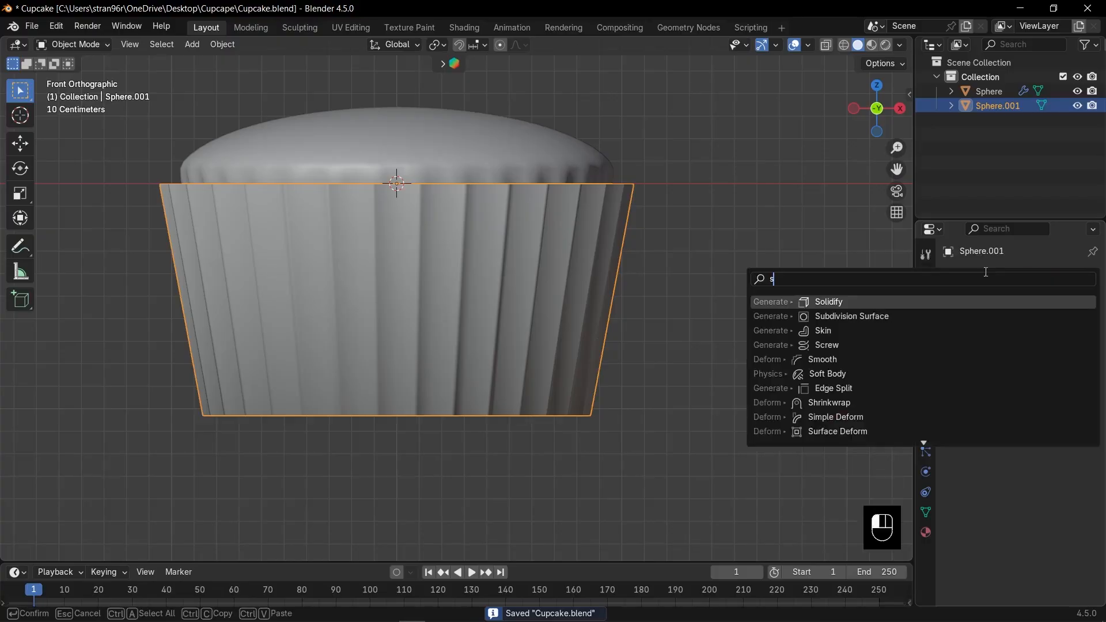
{"action": "key", "text": "Return"}
{"action": "middle_click_drag", "start_coordinate": [622, 271], "coordinate": [551, 262]}
{"action": "scroll", "coordinate": [550, 262], "scroll_direction": "up", "scroll_amount": 4}
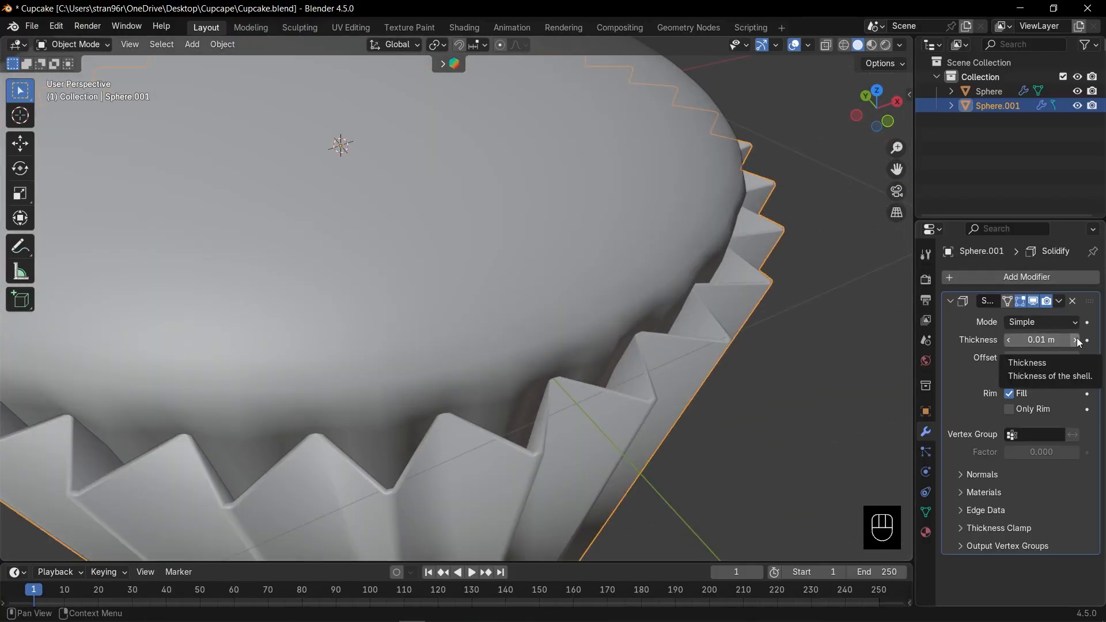
{"action": "scroll", "coordinate": [727, 306], "scroll_direction": "up", "scroll_amount": 3}
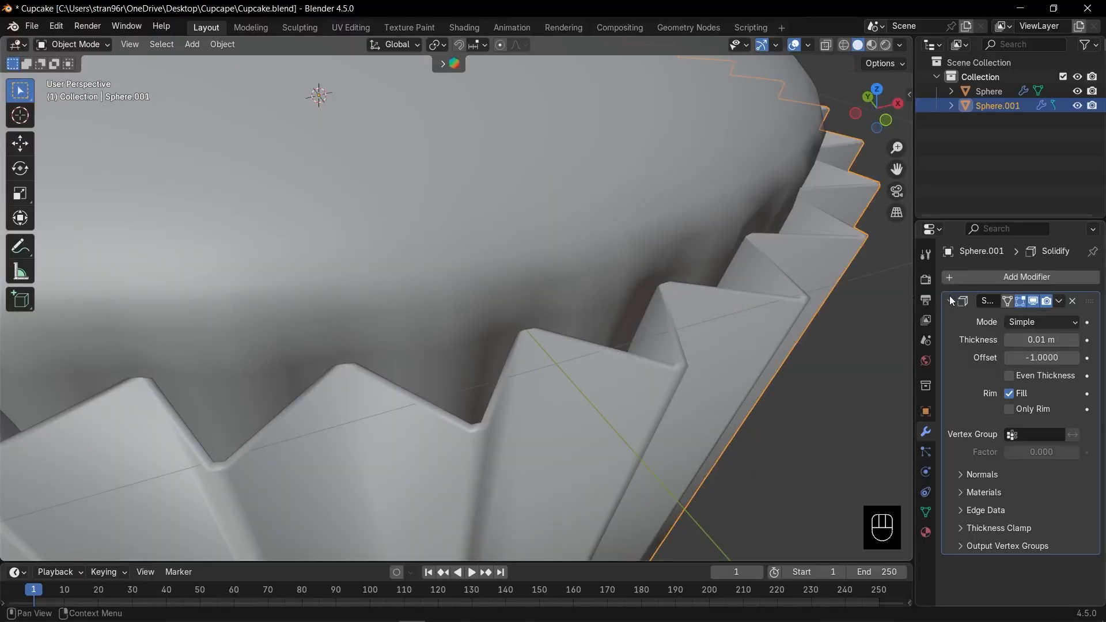
{"action": "left_click", "coordinate": [950, 298]}
Return to front view, deselect the cupcake, and save the file.
{"action": "scroll", "coordinate": [561, 252], "scroll_direction": "down", "scroll_amount": 4}
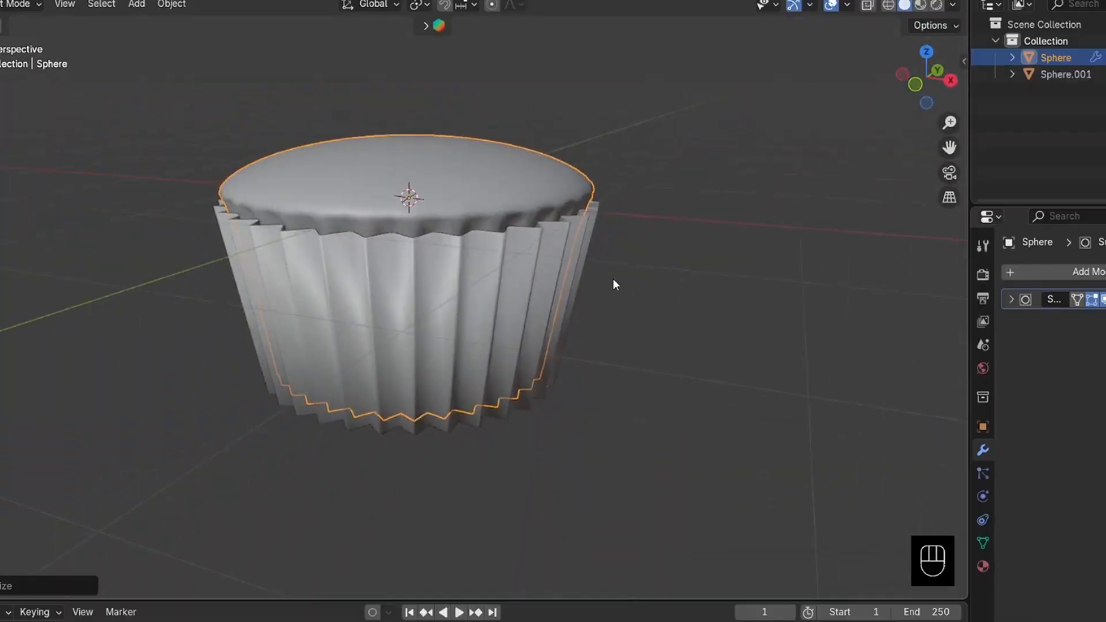
{"action": "key", "text": "KP_1"}
{"action": "left_click", "coordinate": [607, 284]}
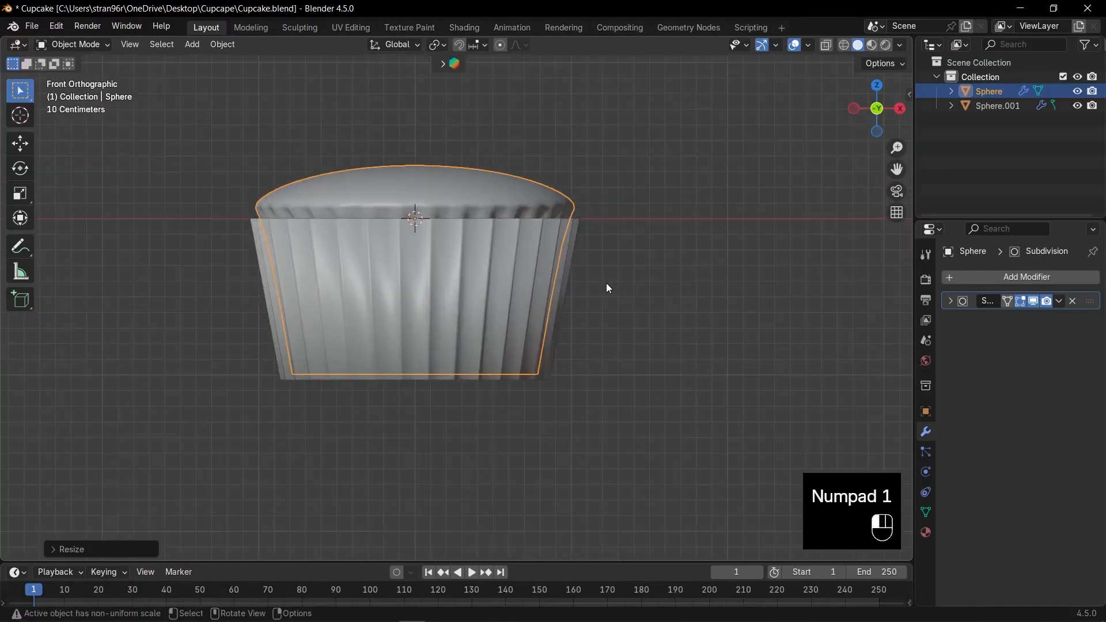
{"action": "key", "text": "ctrl+s"}
{"action": "middle_click_drag", "start_coordinate": [603, 243], "coordinate": [611, 271], "text": "shift"}
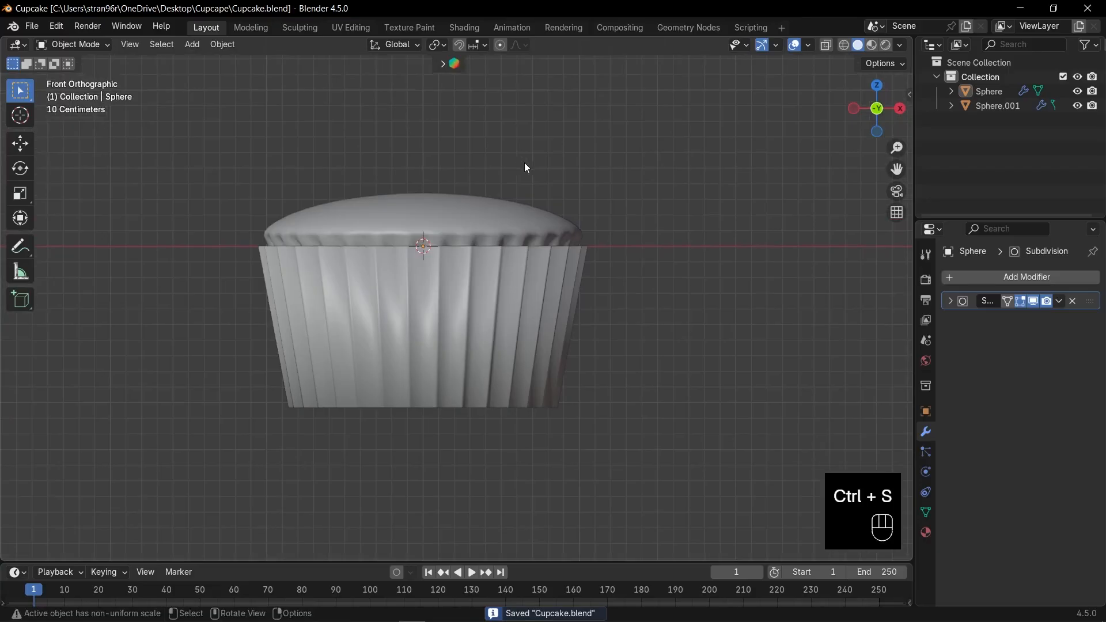
Add a UV sphere with 8 segments, 8 rings and a 1 m radius at the origin.
{"action": "key", "text": "shift+a"}
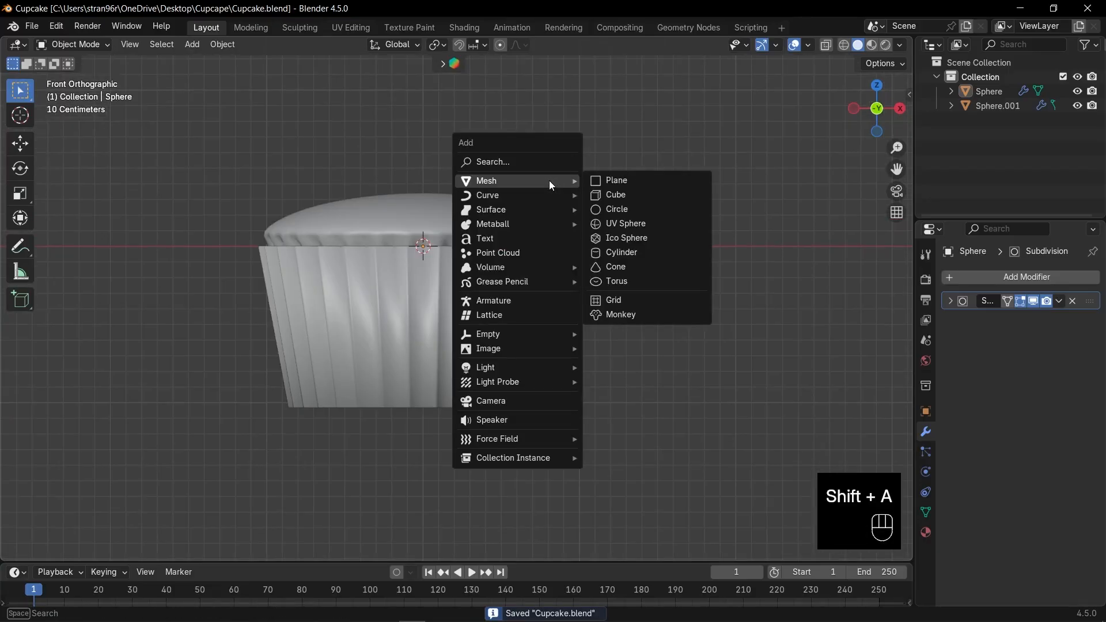
{"action": "left_click", "coordinate": [617, 224]}
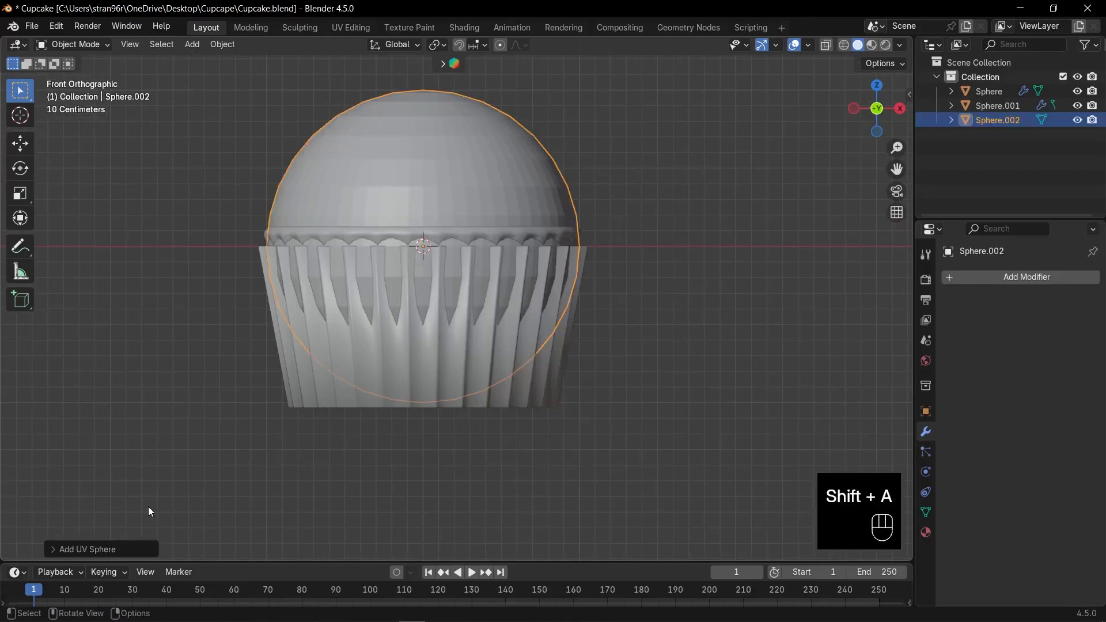
{"action": "left_click", "coordinate": [111, 549]}
{"action": "left_click_drag", "start_coordinate": [184, 393], "coordinate": [206, 410]}
{"action": "type", "text": "8"}
{"action": "key", "text": "Return"}
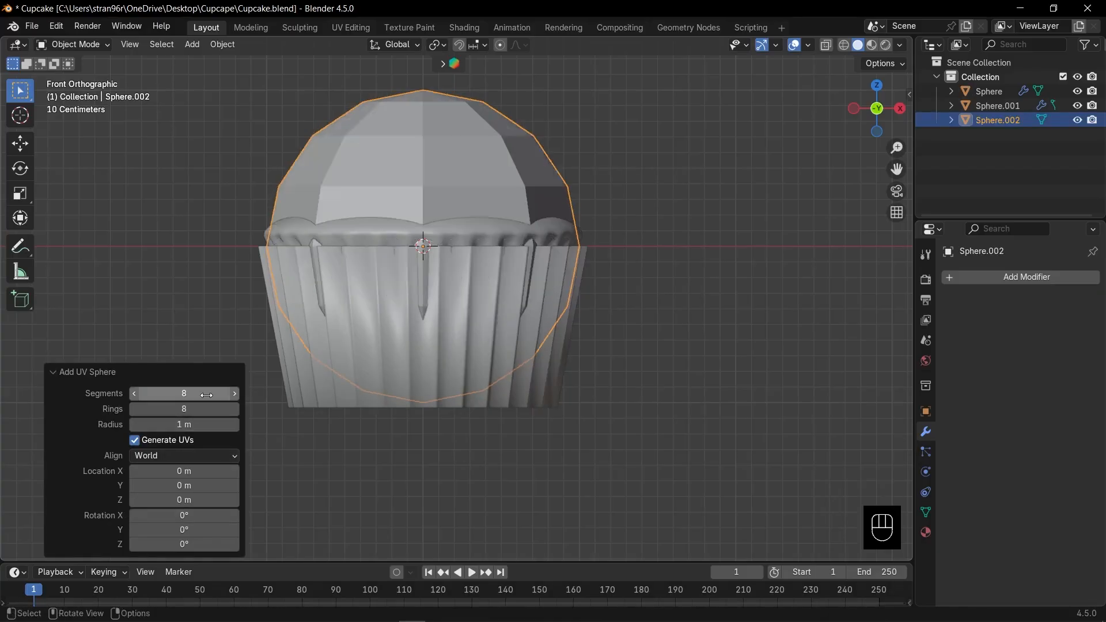
{"action": "left_click", "coordinate": [74, 373]}
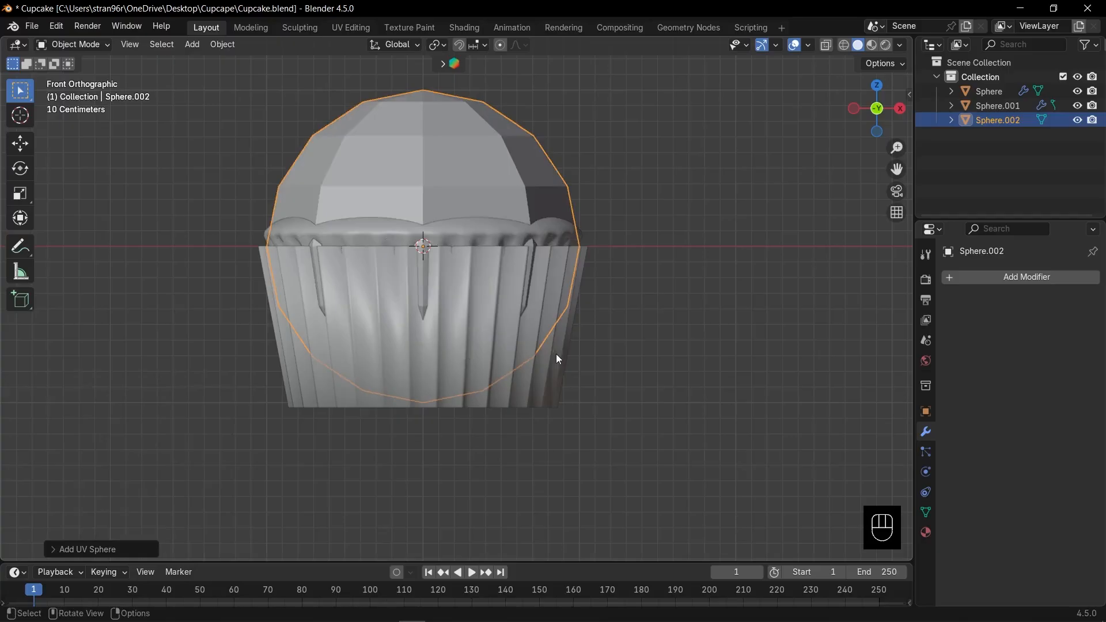
Flatten the new sphere along Z to roughly a third of its height and raise it about 0.74 m above the cupcake.
{"action": "key", "text": "s"}
{"action": "key", "text": "z"}
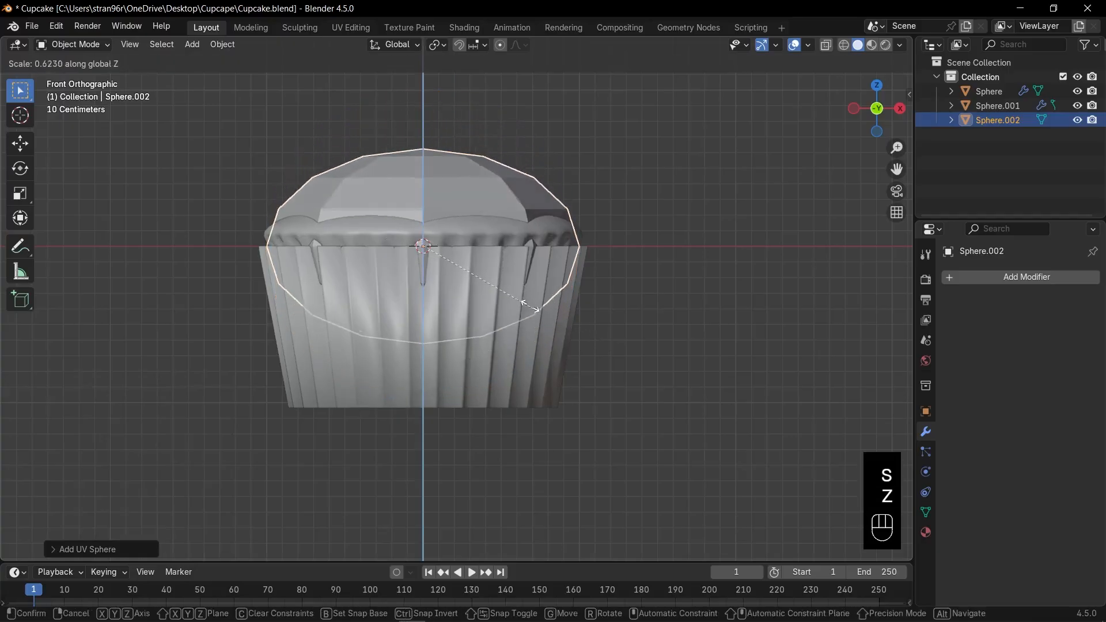
{"action": "left_click", "coordinate": [494, 275]}
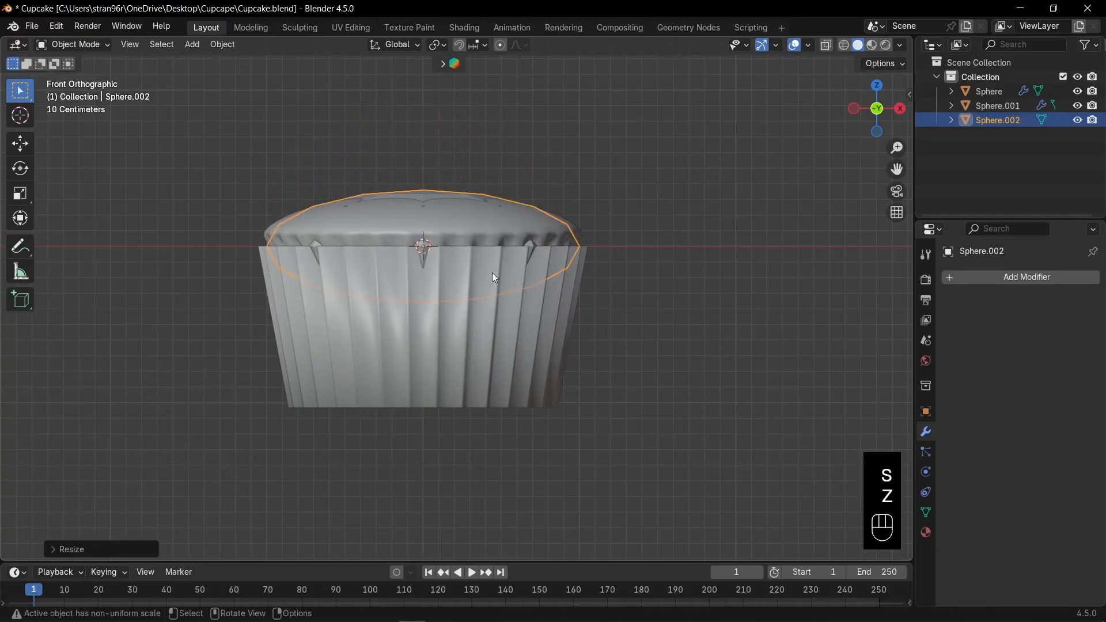
{"action": "key", "text": "g"}
{"action": "key", "text": "z"}
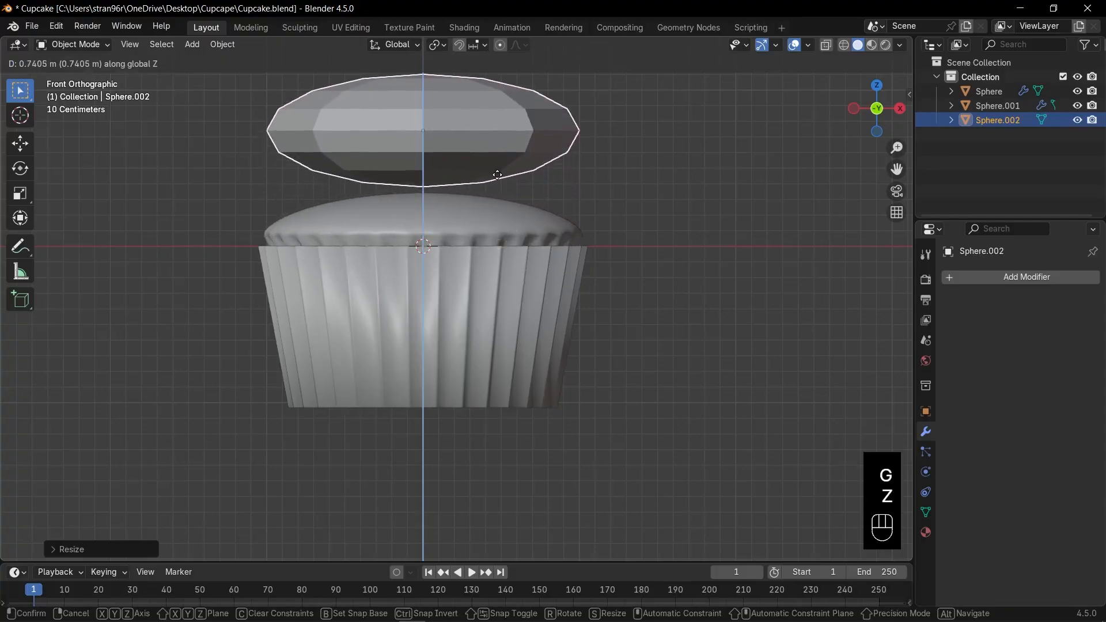
{"action": "left_click", "coordinate": [497, 174]}
Push the flattened sphere's bottom pole vertex up about 0.34 m along Z with proportional editing to hollow its underside.
{"action": "key", "text": "Tab"}
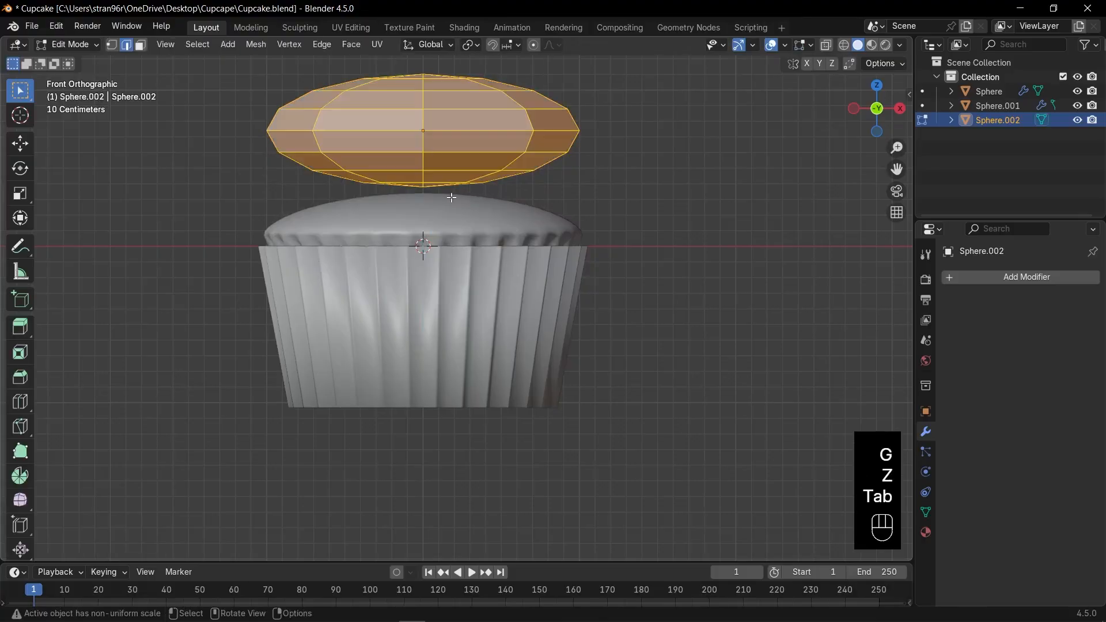
{"action": "middle_click_drag", "start_coordinate": [483, 188], "coordinate": [439, 187]}
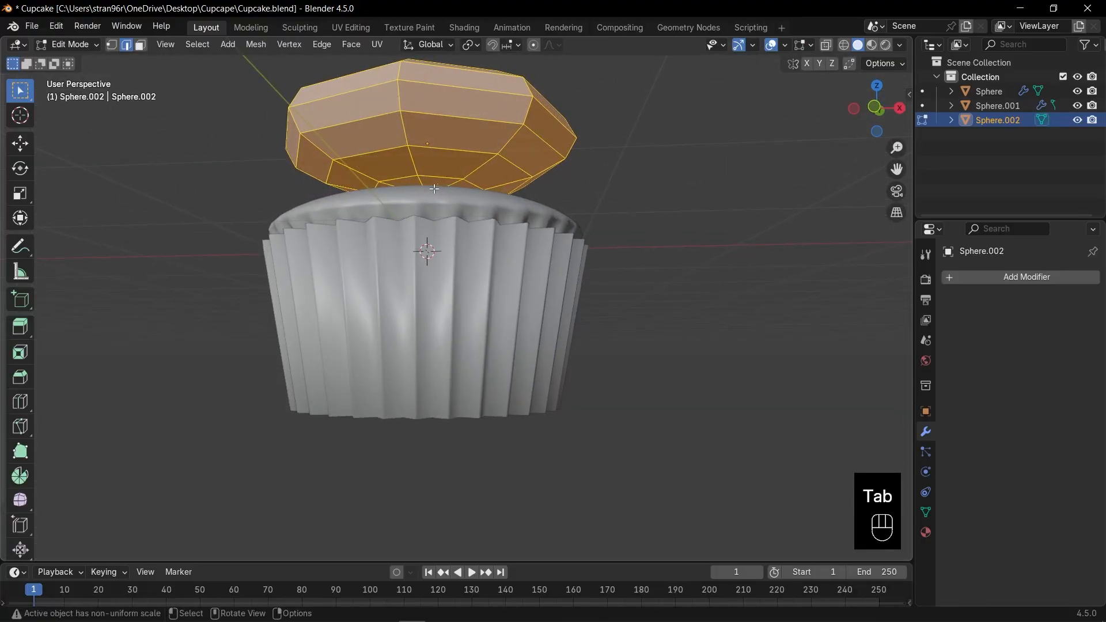
{"action": "key", "text": "1"}
{"action": "key", "text": "alt+z"}
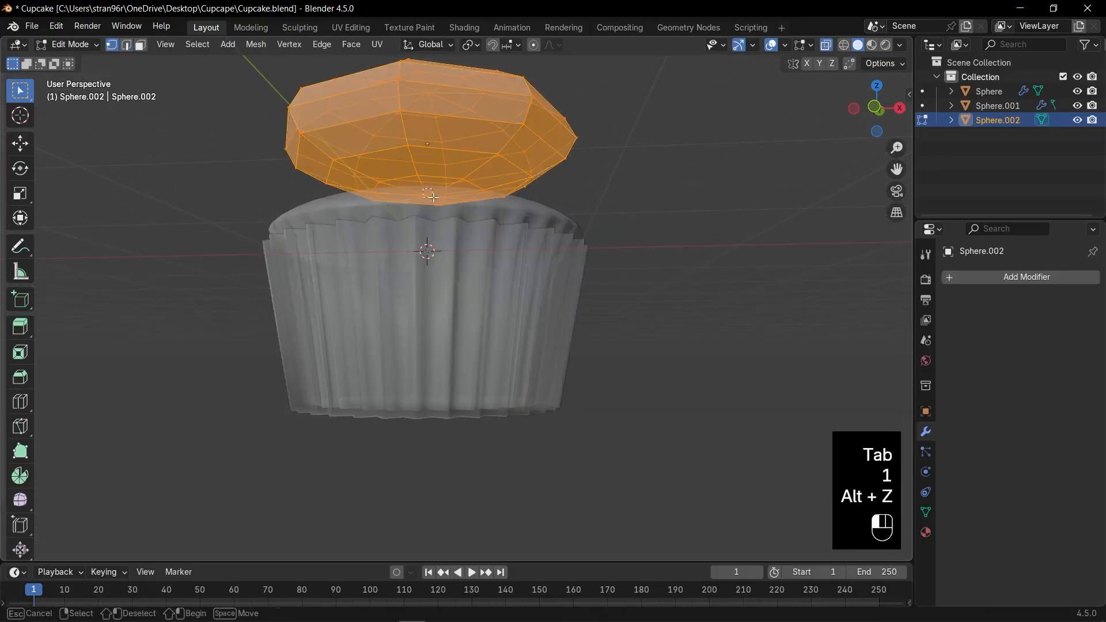
{"action": "left_click", "coordinate": [433, 197]}
{"action": "middle_click_drag", "start_coordinate": [450, 212], "coordinate": [451, 214]}
{"action": "key", "text": "alt+z"}
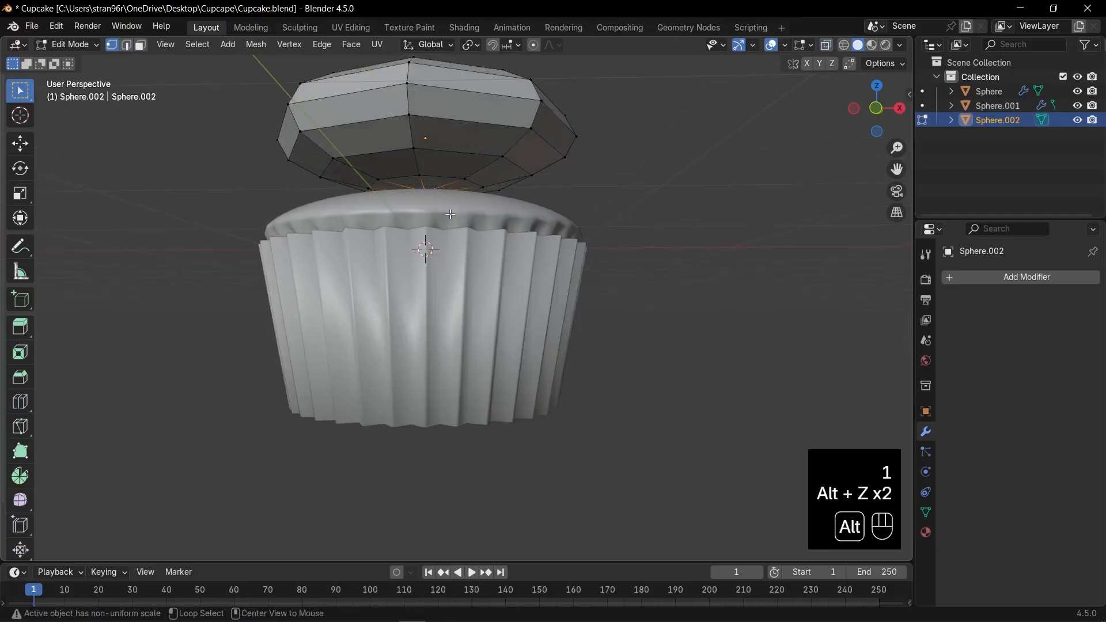
{"action": "key", "text": "g"}
{"action": "key", "text": "z"}
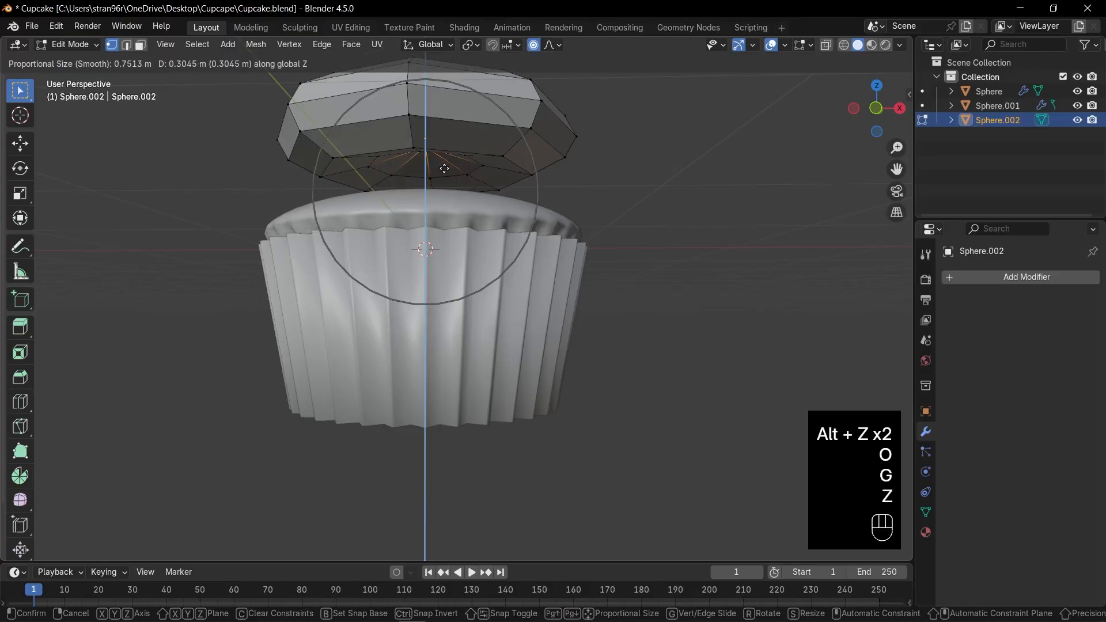
{"action": "scroll", "coordinate": [445, 165], "scroll_direction": "down", "scroll_amount": 1}
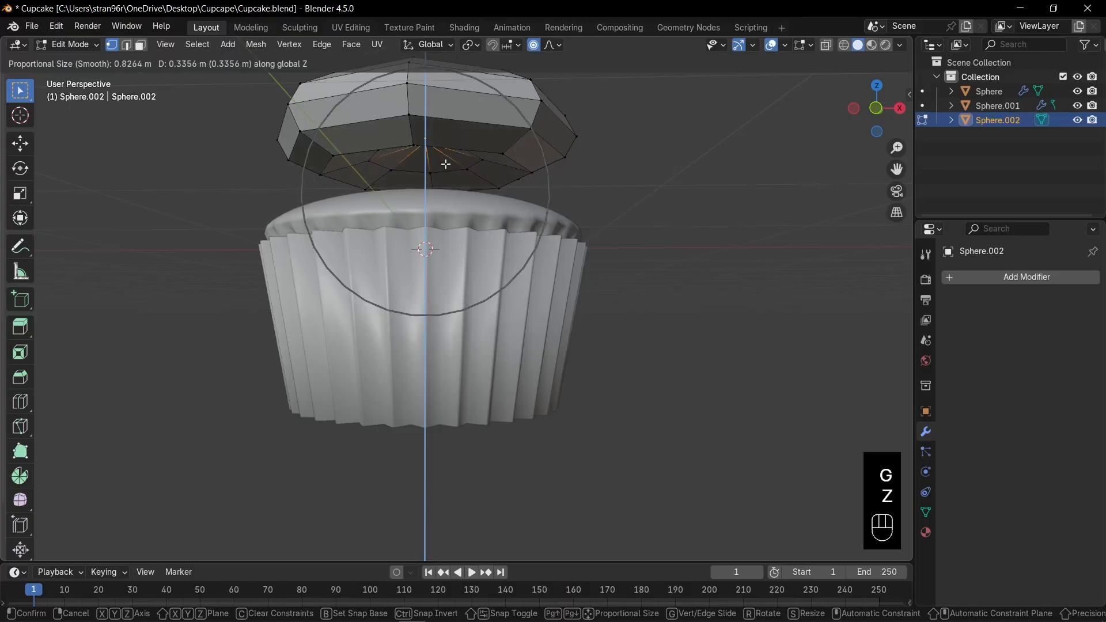
{"action": "left_click", "coordinate": [445, 165]}
Lower the topping about 0.3 m along Z so it sits on the cupcake's dome.
{"action": "key", "text": "Tab"}
{"action": "key", "text": "alt+z"}
{"action": "key", "text": "KP_1"}
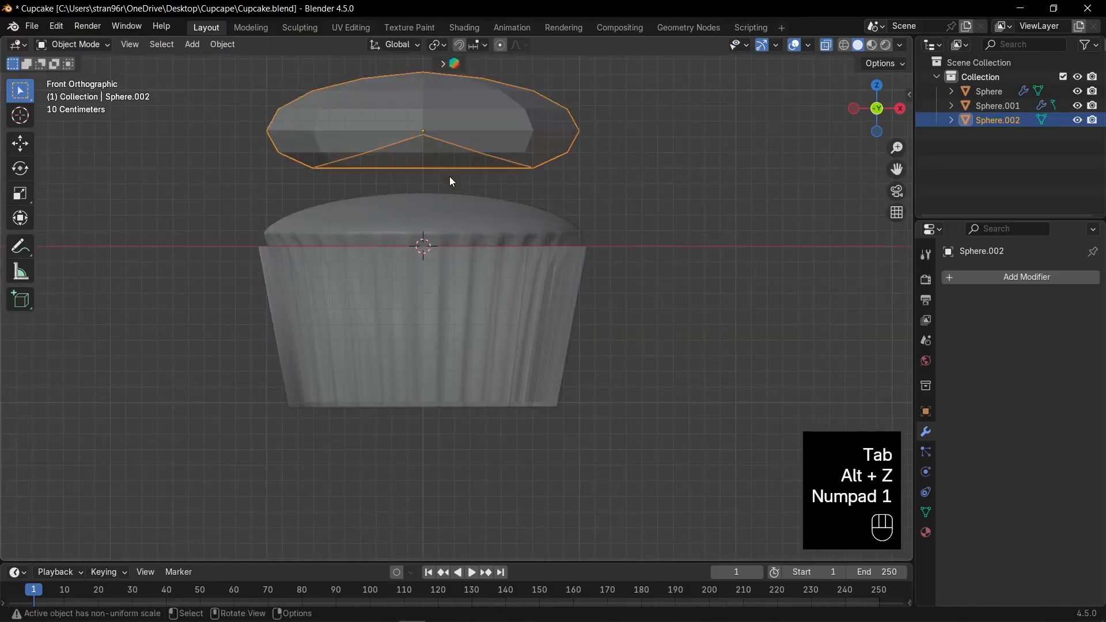
{"action": "key", "text": "alt+z"}
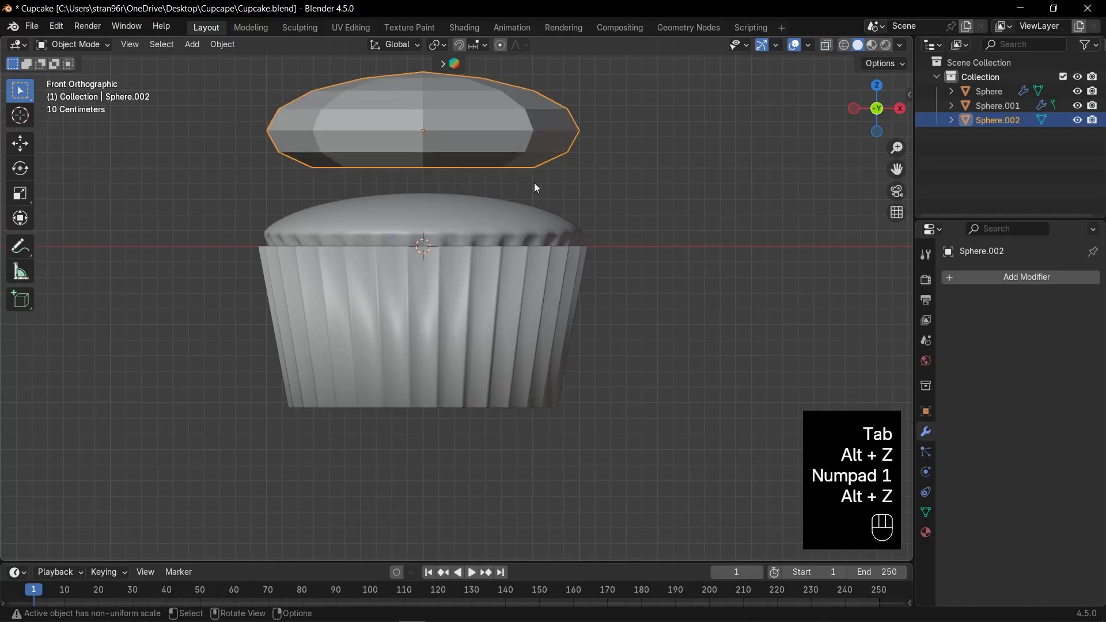
{"action": "key", "text": "g"}
{"action": "key", "text": "z"}
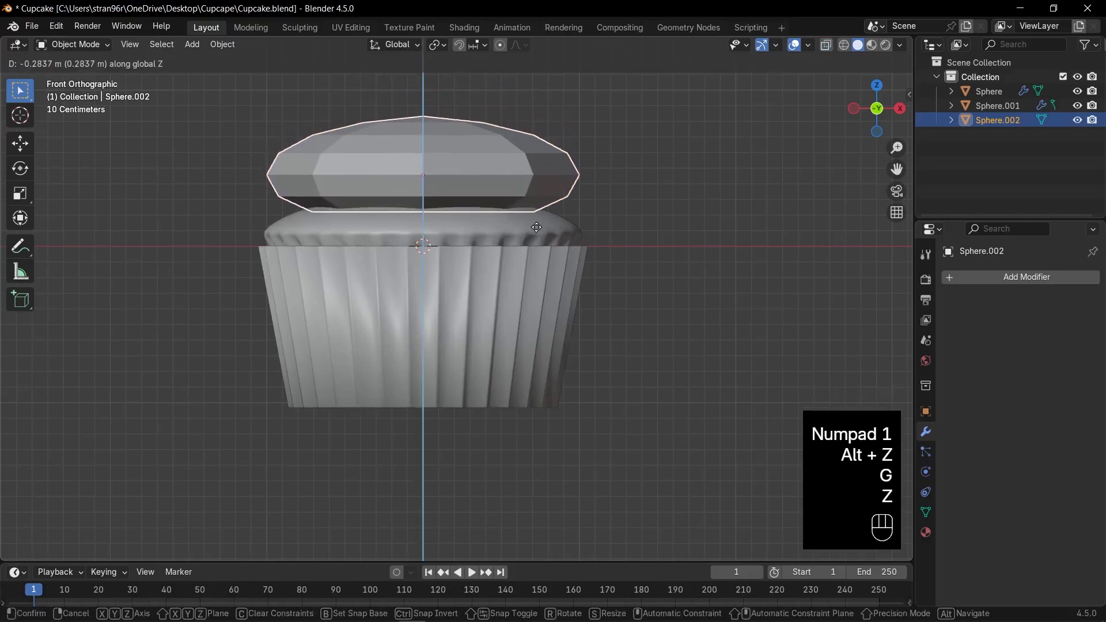
{"action": "left_click", "coordinate": [539, 232]}
Add a level 2 Subdivision Surface modifier to the topping and shade it smooth.
{"action": "middle_click_drag", "start_coordinate": [555, 212], "coordinate": [569, 252], "text": "shift"}
{"action": "key", "text": "ctrl+2"}
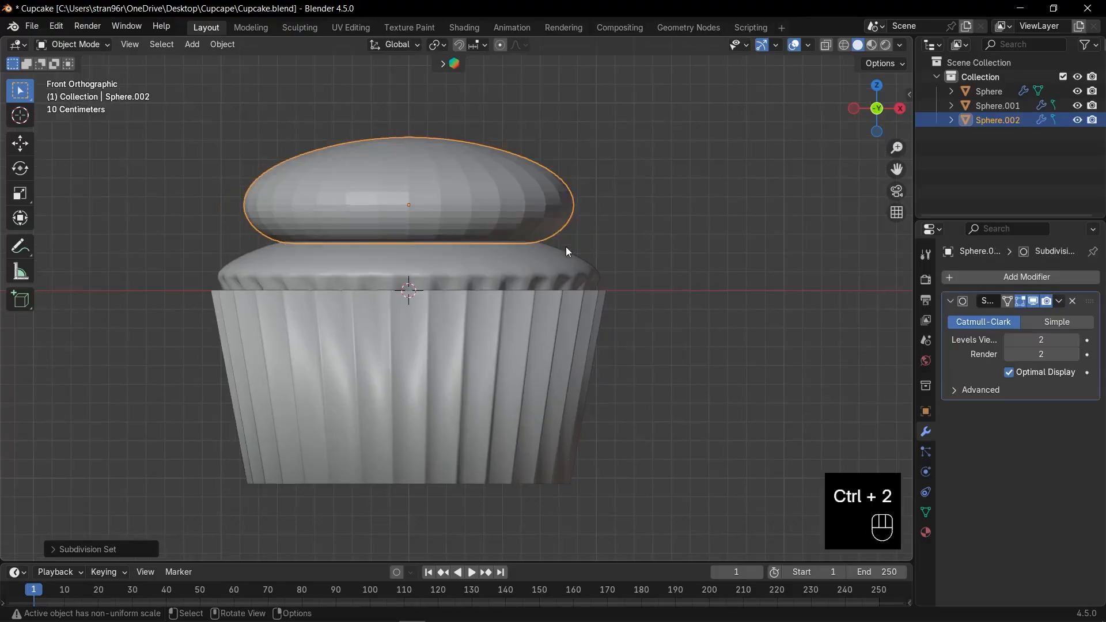
{"action": "right_click", "coordinate": [484, 217]}
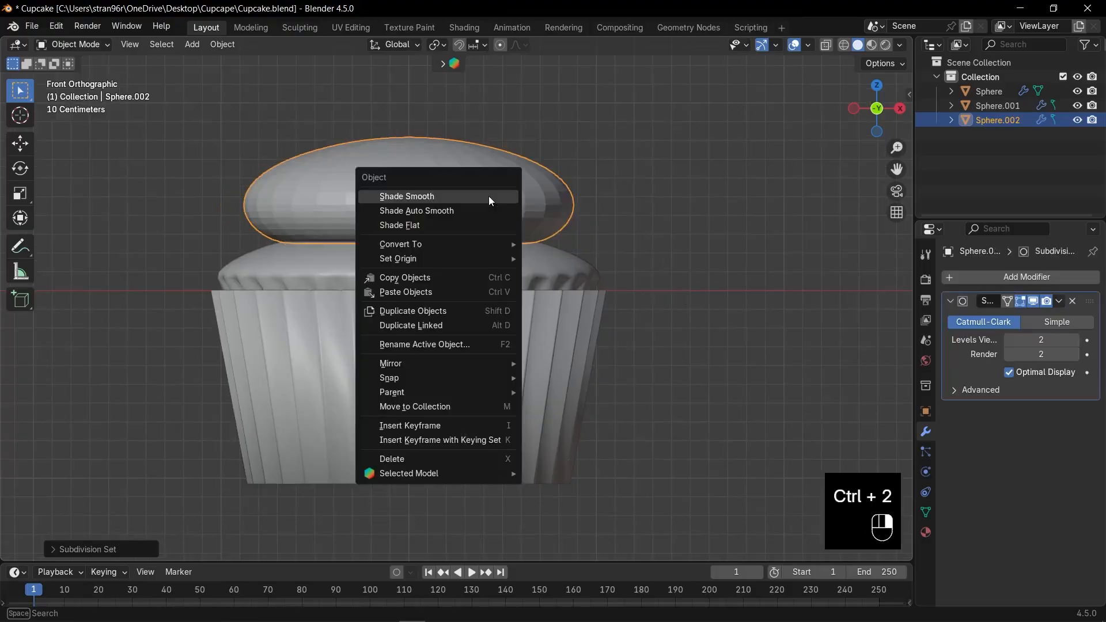
{"action": "left_click", "coordinate": [488, 195]}
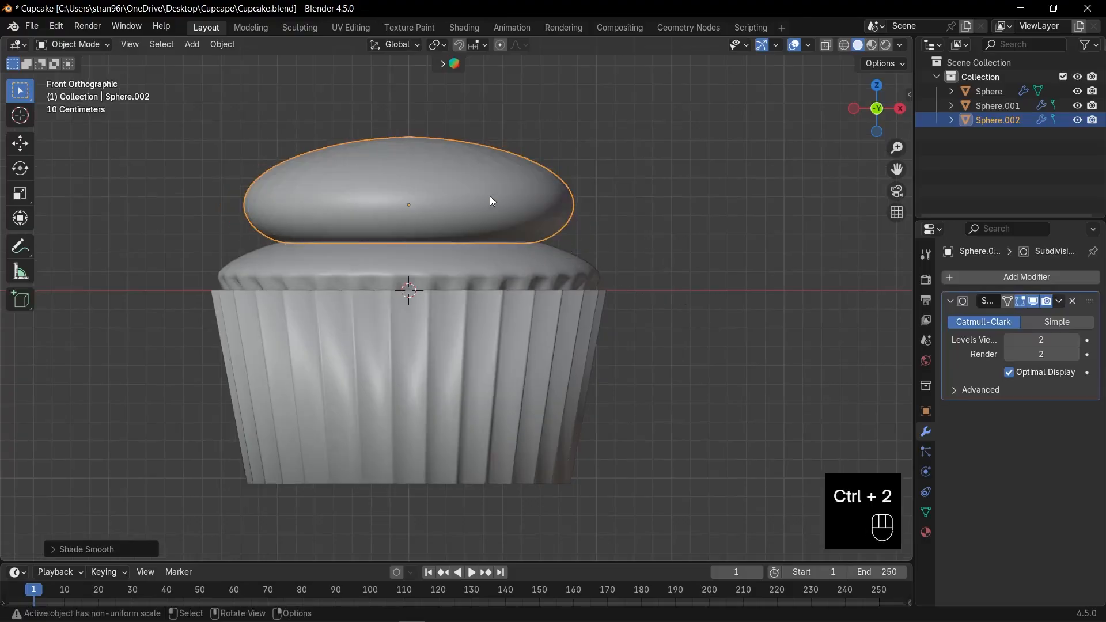
Raise the topping slightly and stretch it along Z to about 1.2 times its height.
{"action": "key", "text": "g"}
{"action": "key", "text": "z"}
{"action": "left_click", "coordinate": [573, 213]}
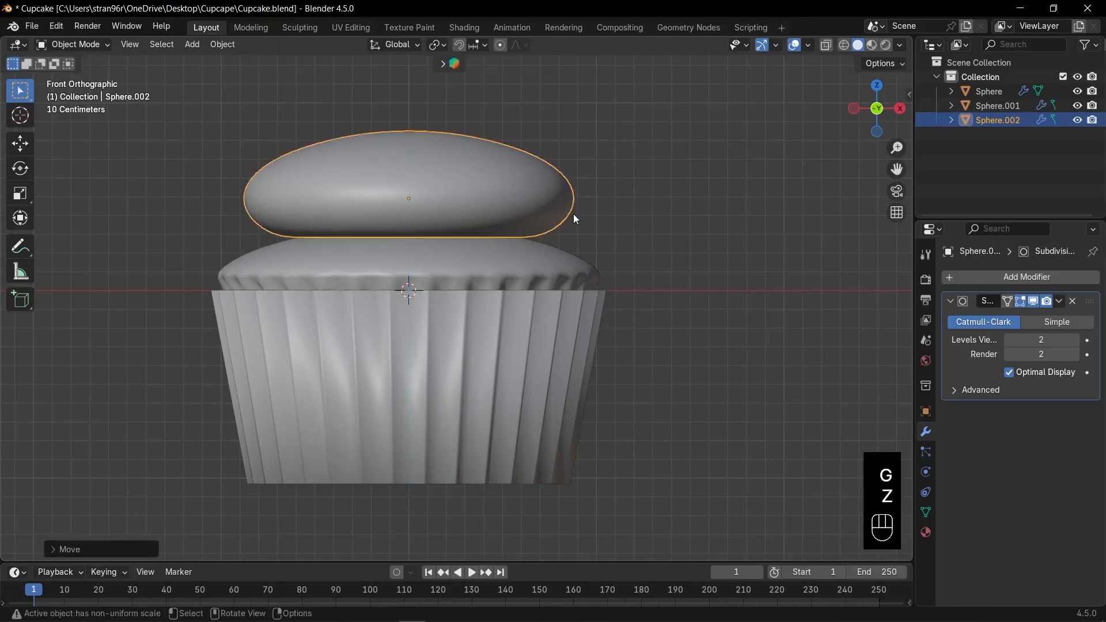
{"action": "key", "text": "s"}
{"action": "key", "text": "z"}
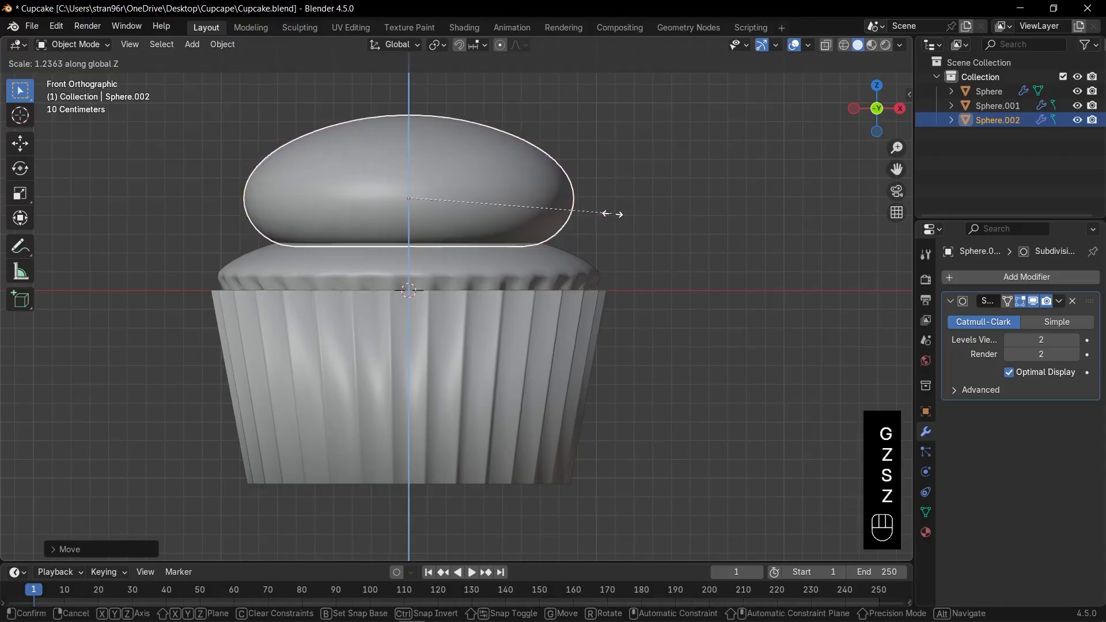
{"action": "left_click", "coordinate": [607, 215]}
Apply the topping's rotation and scale, and save the file.
{"action": "key", "text": "ctrl+a"}
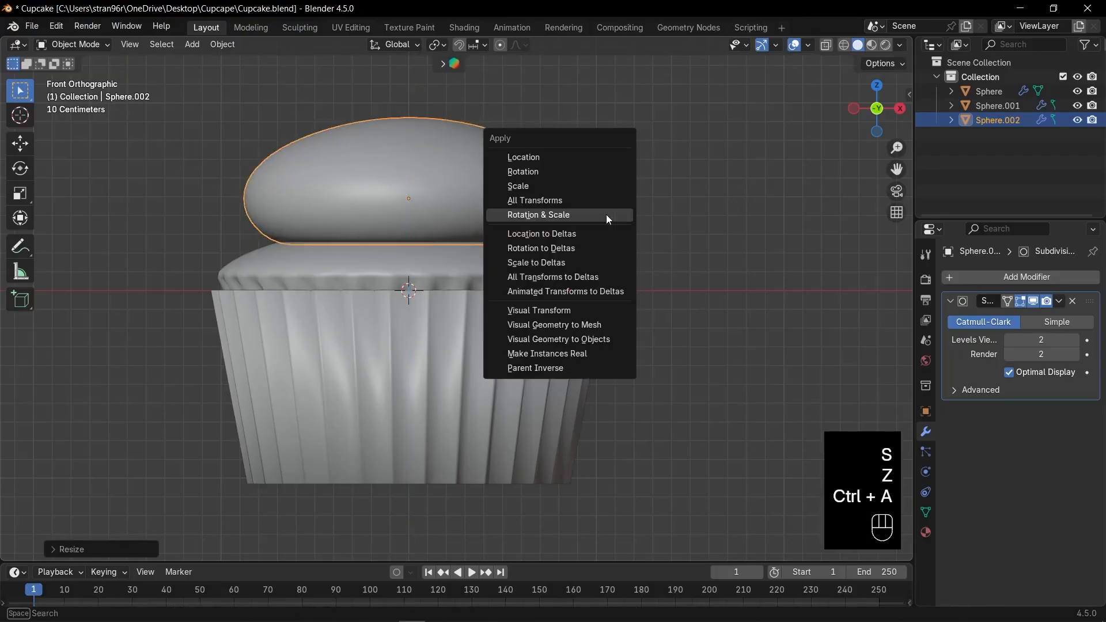
{"action": "left_click", "coordinate": [606, 215]}
{"action": "key", "text": "ctrl+s"}
Pull the topping's +X side outward about 0.07 m with proportional editing, raising its upper vertices and lowering its bottom ones.
{"action": "middle_click_drag", "start_coordinate": [591, 217], "coordinate": [556, 231], "text": "shift"}
{"action": "key", "text": "Tab"}
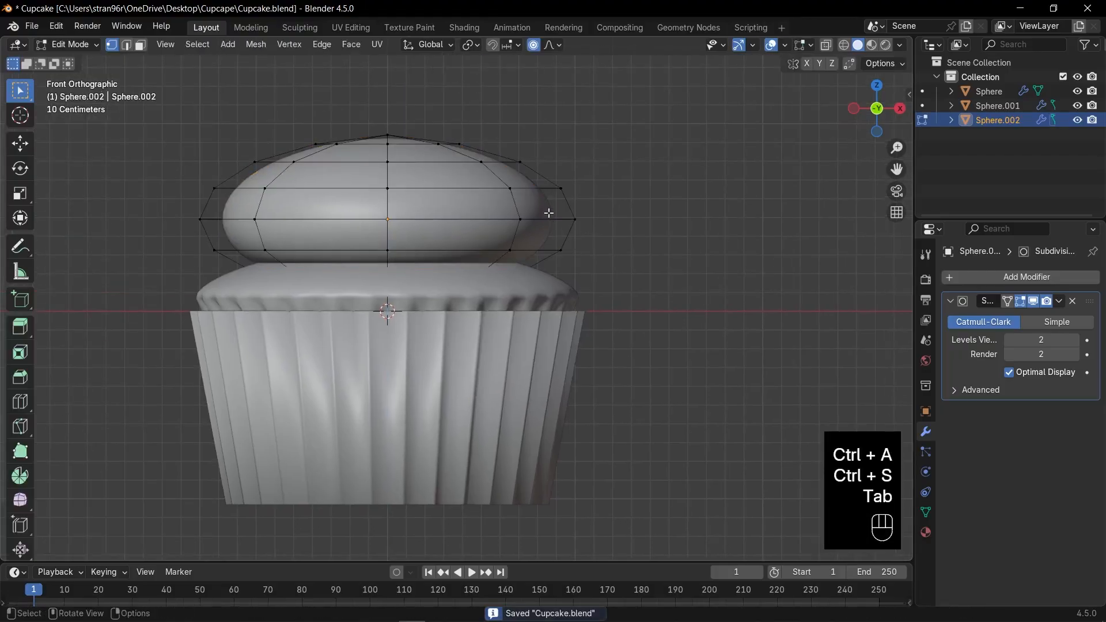
{"action": "key", "text": "1"}
{"action": "key", "text": "g"}
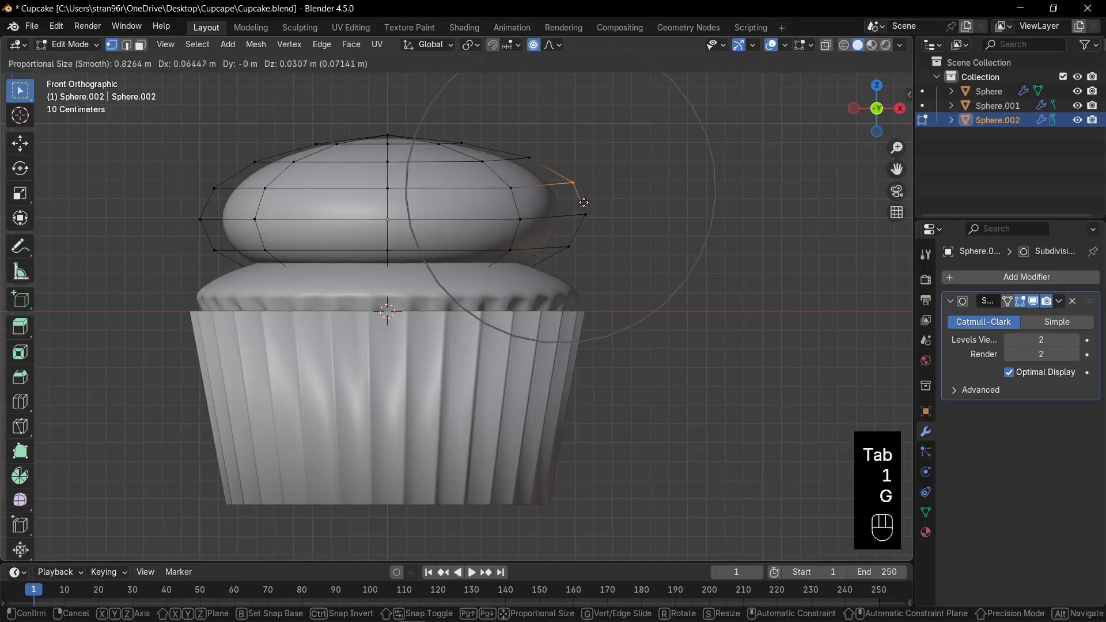
{"action": "scroll", "coordinate": [584, 200], "scroll_direction": "down", "scroll_amount": 3}
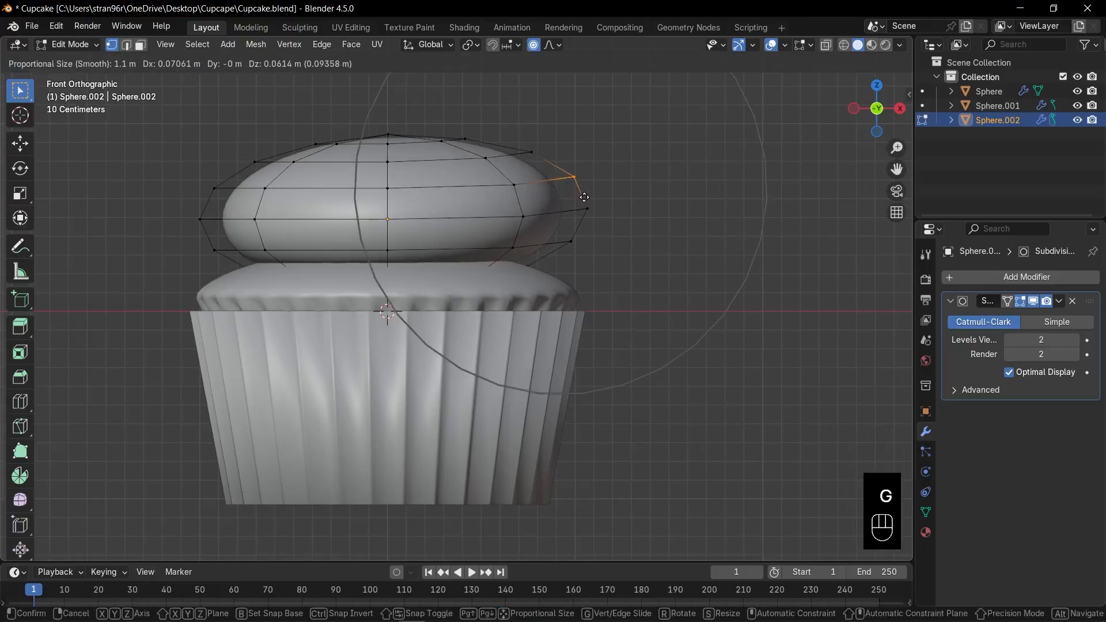
{"action": "left_click", "coordinate": [584, 197]}
{"action": "left_click", "coordinate": [513, 248]}
{"action": "key", "text": "g"}
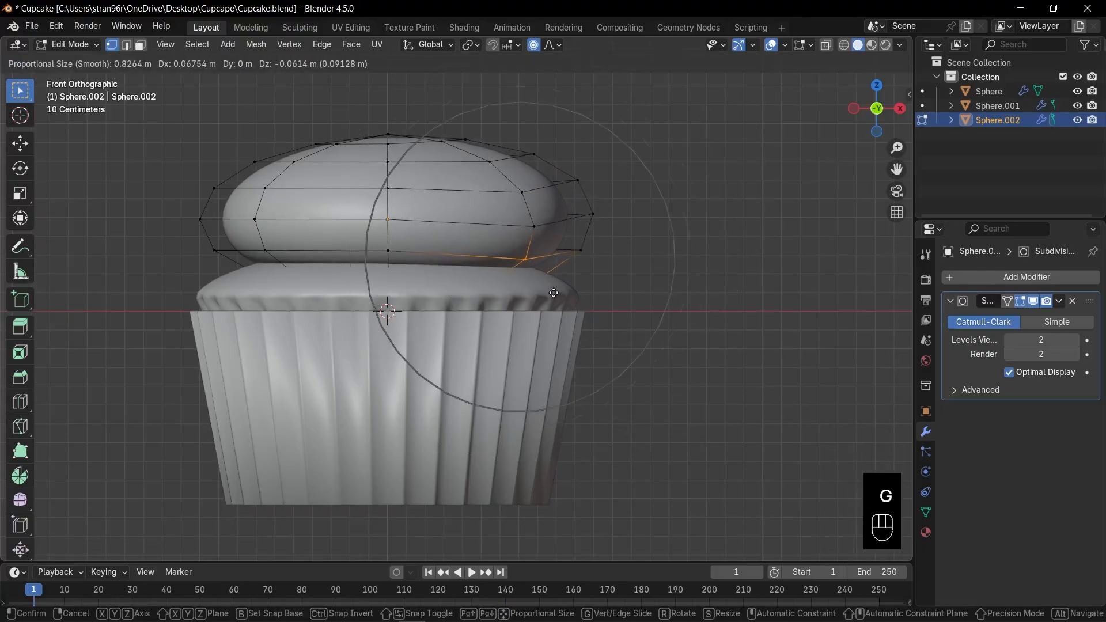
{"action": "left_click", "coordinate": [502, 295]}
Raise the crown vertices on both sides of the topping to make its top fuller.
{"action": "left_click_drag", "start_coordinate": [452, 120], "coordinate": [474, 147]}
{"action": "key", "text": "g"}
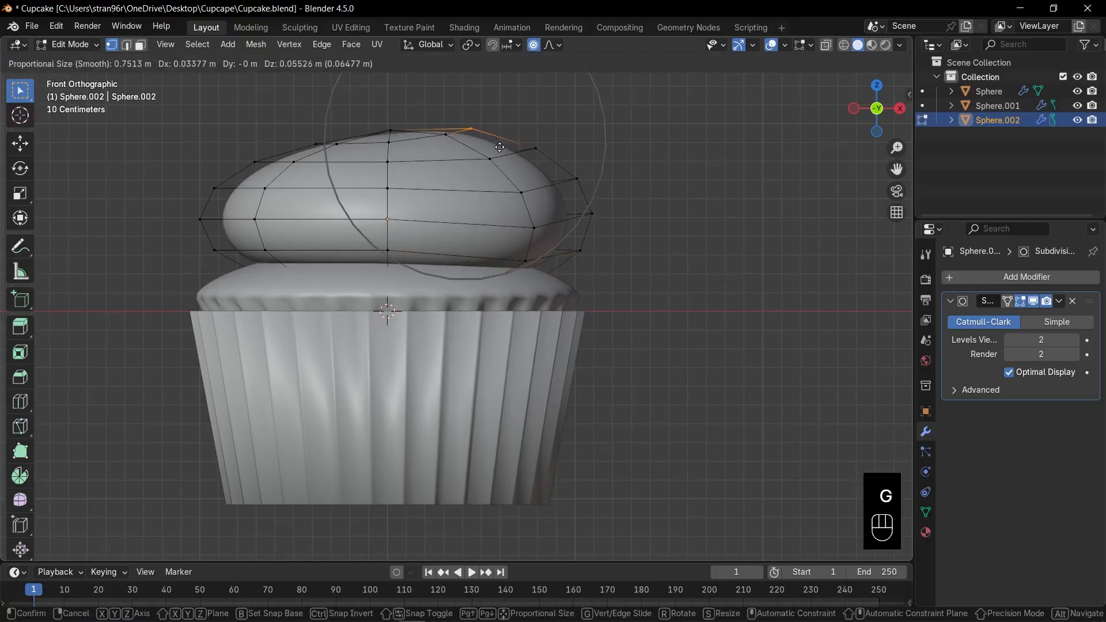
{"action": "left_click", "coordinate": [482, 139]}
{"action": "left_click_drag", "start_coordinate": [360, 127], "coordinate": [311, 151]}
{"action": "key", "text": "g"}
{"action": "left_click", "coordinate": [309, 143]}
Pull the topping's +X side vertices outward and down, and lower the underside there to slant the layer.
{"action": "left_click_drag", "start_coordinate": [548, 163], "coordinate": [615, 217]}
{"action": "key", "text": "g"}
{"action": "key", "text": "g"}
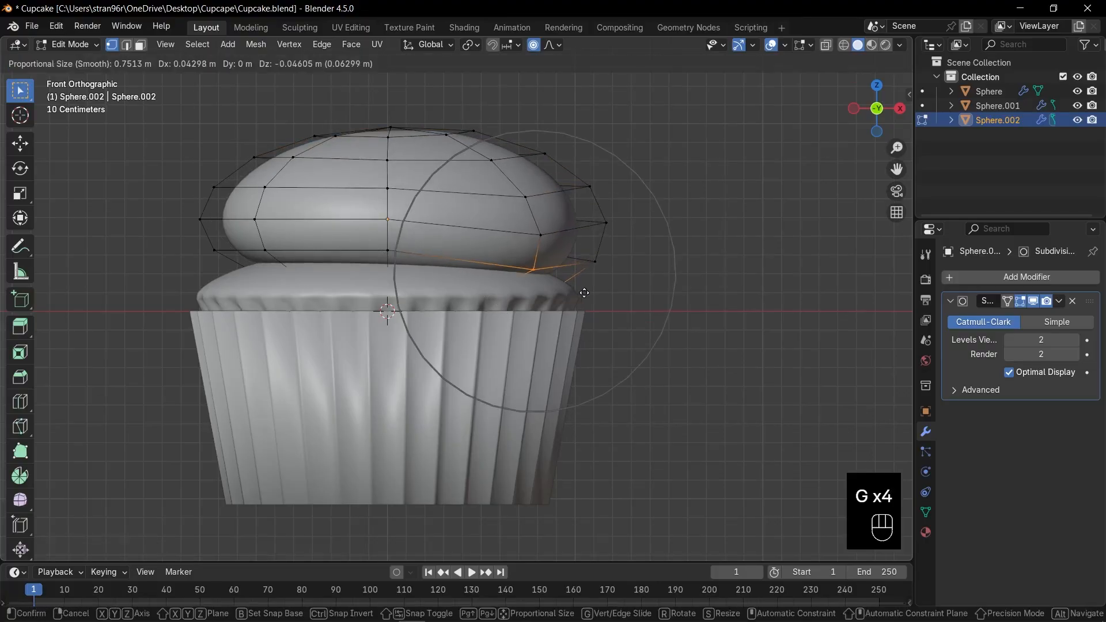
{"action": "left_click", "coordinate": [582, 292]}
{"action": "key", "text": "alt+z"}
{"action": "key", "text": "g"}
{"action": "left_click", "coordinate": [490, 286]}
{"action": "key", "text": "Tab"}
{"action": "key", "text": "alt+z"}
Duplicate the frosting layer, stack the copy above the first, scale it down to about 0.9 and tilt it.
{"action": "key", "text": "shift+d"}
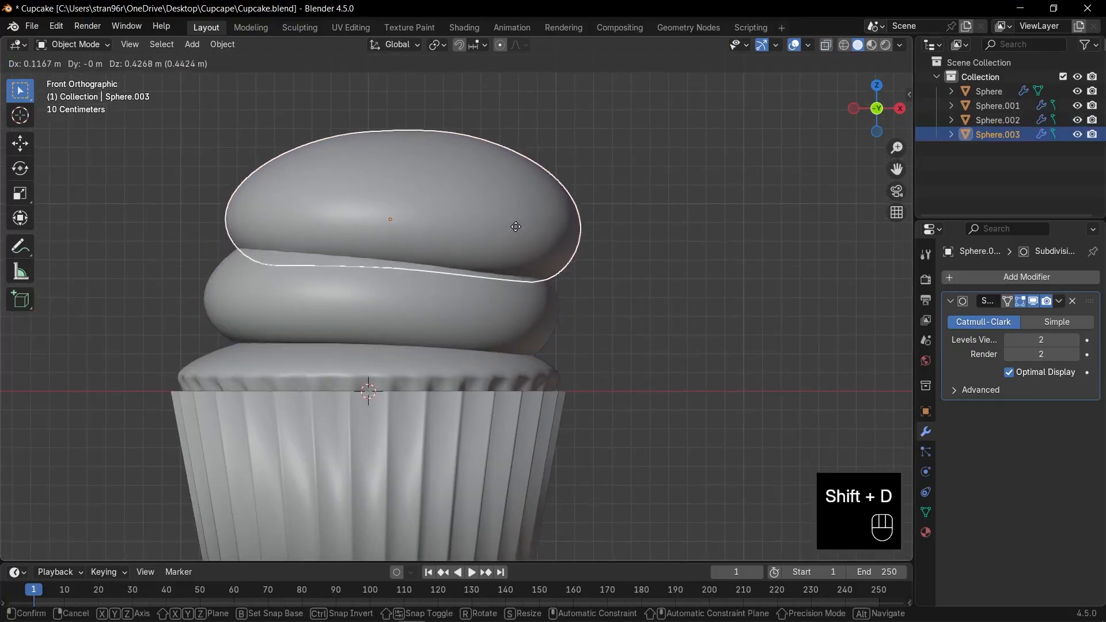
{"action": "left_click", "coordinate": [526, 199]}
{"action": "key", "text": "s"}
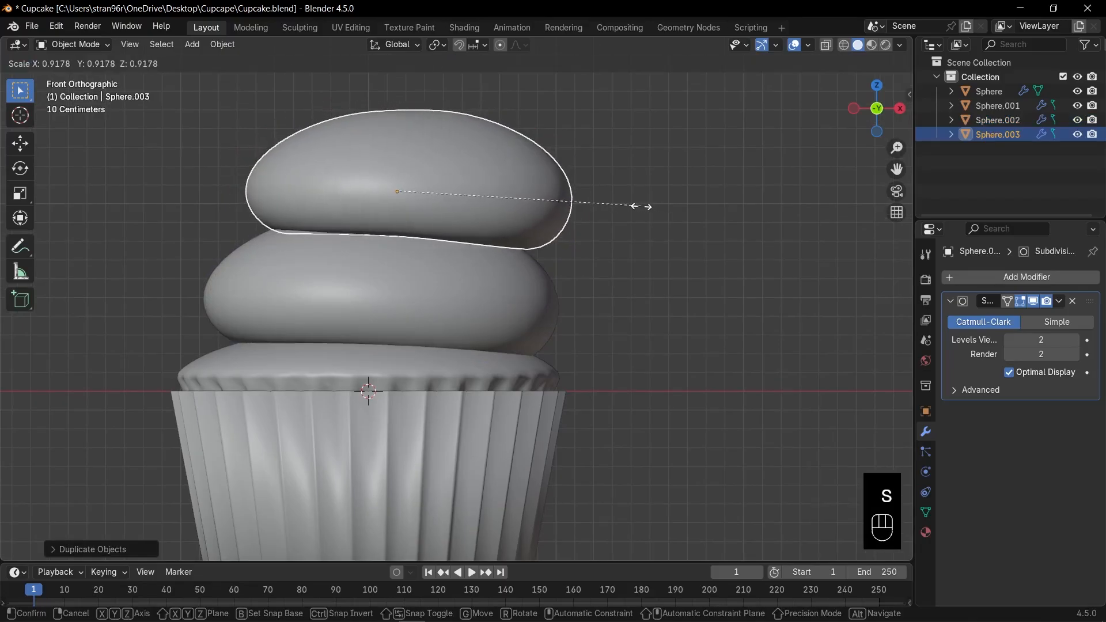
{"action": "key", "text": "r"}
{"action": "left_click", "coordinate": [568, 231]}
Pull the upper frosting layer's lower and side vertices on the +X side down and outward.
{"action": "key", "text": "Tab"}
{"action": "key", "text": "alt+z"}
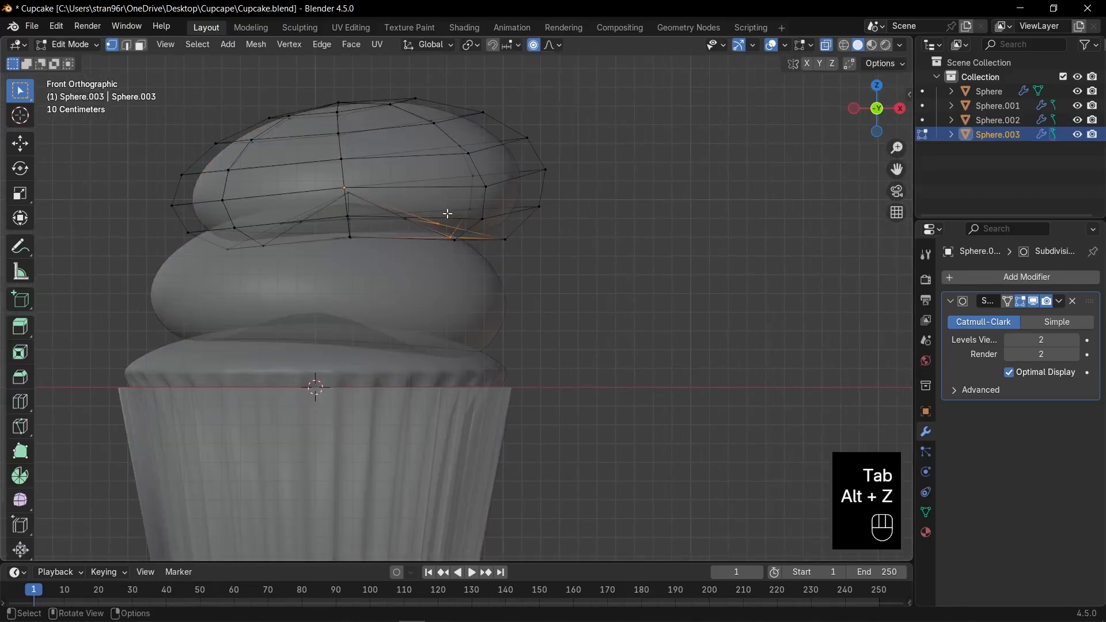
{"action": "key", "text": "g"}
{"action": "scroll", "coordinate": [515, 300], "scroll_direction": "up", "scroll_amount": 1}
{"action": "left_click", "coordinate": [521, 330]}
{"action": "left_click_drag", "start_coordinate": [524, 223], "coordinate": [585, 283]}
{"action": "key", "text": "g"}
{"action": "left_click", "coordinate": [604, 299]}
Push out the upper layer's +X shoulder and droop its underside vertices over the layer below.
{"action": "left_click_drag", "start_coordinate": [514, 143], "coordinate": [594, 213]}
{"action": "key", "text": "g"}
{"action": "left_click", "coordinate": [607, 222]}
{"action": "key", "text": "g"}
{"action": "left_click", "coordinate": [378, 259]}
{"action": "key", "text": "g"}
{"action": "left_click", "coordinate": [499, 308]}
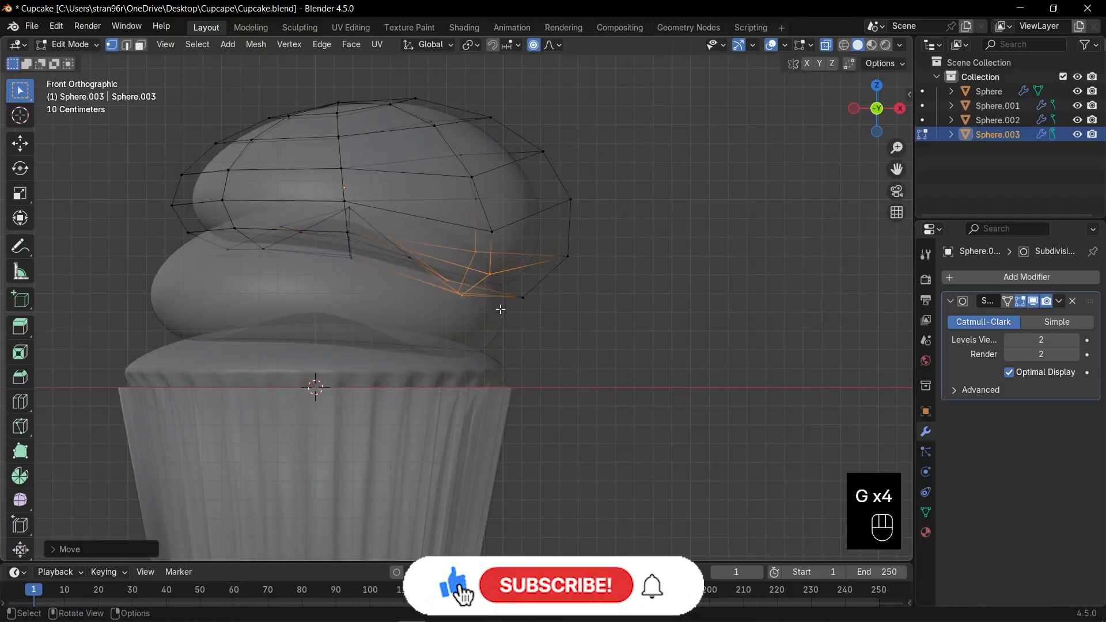
{"action": "key", "text": "Tab"}
{"action": "key", "text": "alt+z"}
Scale the upper frosting layer down slightly and deselect it.
{"action": "scroll", "coordinate": [461, 296], "scroll_direction": "down", "scroll_amount": 2}
{"action": "middle_click_drag", "start_coordinate": [470, 286], "coordinate": [494, 323], "text": "shift"}
{"action": "left_click", "coordinate": [607, 298]}
{"action": "left_click", "coordinate": [518, 271]}
{"action": "key", "text": "s"}
{"action": "left_click", "coordinate": [582, 286]}
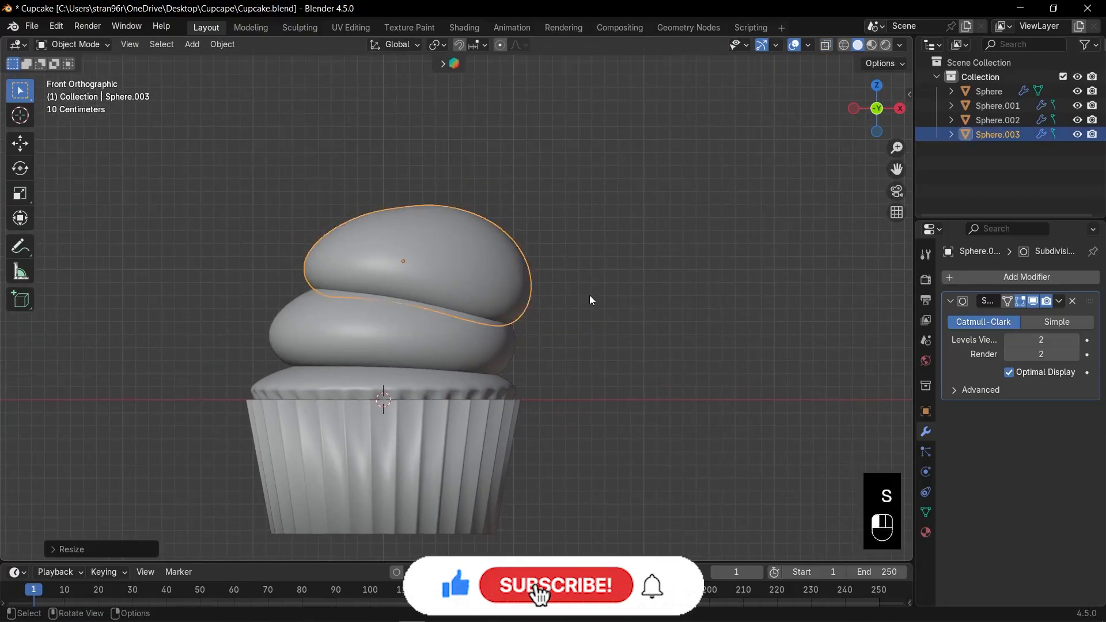
{"action": "left_click", "coordinate": [589, 295]}
Pull the upper layer's -X side vertices outward and down with proportional editing.
{"action": "scroll", "coordinate": [584, 295], "scroll_direction": "down", "scroll_amount": 2}
{"action": "scroll", "coordinate": [576, 294], "scroll_direction": "up", "scroll_amount": 3}
{"action": "left_click", "coordinate": [498, 282]}
{"action": "key", "text": "Tab"}
{"action": "key", "text": "alt+z"}
{"action": "left_click_drag", "start_coordinate": [242, 230], "coordinate": [314, 292]}
{"action": "key", "text": "f"}
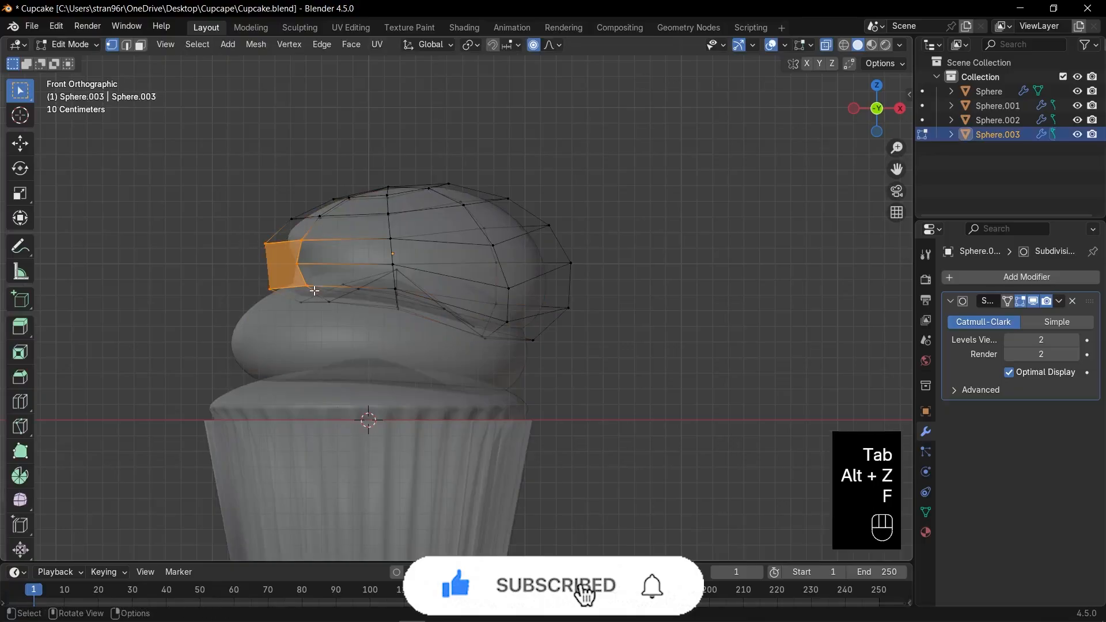
{"action": "key", "text": "ctrl+z"}
{"action": "key", "text": "g"}
{"action": "left_click", "coordinate": [302, 297]}
Shift the crown and shoulder vertices on the upper layer's -X side outward to round its profile.
{"action": "left_click_drag", "start_coordinate": [324, 183], "coordinate": [360, 209]}
{"action": "key", "text": "g"}
{"action": "left_click", "coordinate": [353, 205]}
{"action": "left_click_drag", "start_coordinate": [279, 206], "coordinate": [331, 231]}
{"action": "key", "text": "g"}
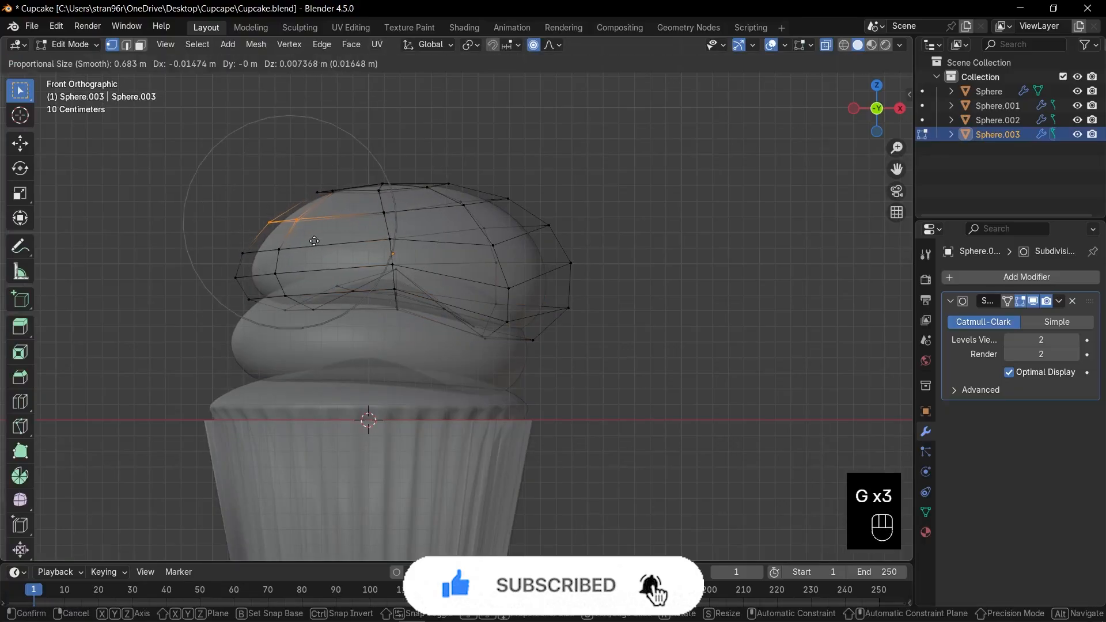
{"action": "left_click", "coordinate": [324, 232]}
{"action": "key", "text": "Tab"}
{"action": "key", "text": "alt+z"}
From the top view, move the upper layer's back and front rim vertices outward along Y.
{"action": "middle_click_drag", "start_coordinate": [388, 252], "coordinate": [436, 328]}
{"action": "key", "text": "Tab"}
{"action": "key", "text": "KP_7"}
{"action": "scroll", "coordinate": [425, 212], "scroll_direction": "up", "scroll_amount": 1}
{"action": "key", "text": "g"}
{"action": "left_click", "coordinate": [424, 200]}
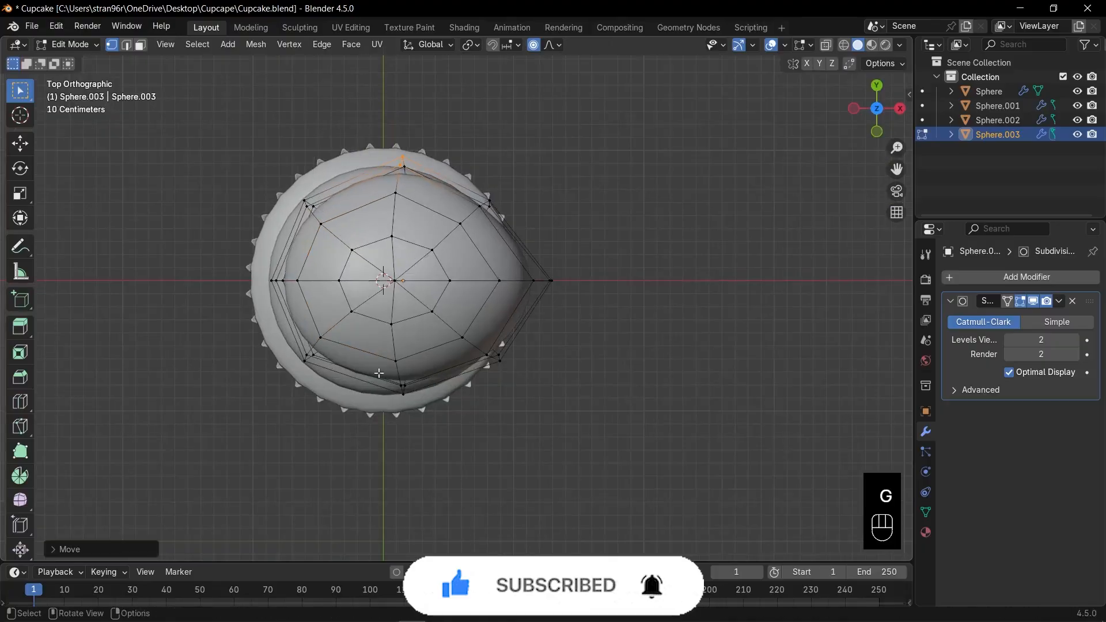
{"action": "left_click_drag", "start_coordinate": [388, 375], "coordinate": [417, 402]}
{"action": "key", "text": "g"}
{"action": "left_click", "coordinate": [413, 397]}
Move the two diagonal vertex groups on the upper layer's -X side outward in the top view.
{"action": "key", "text": "alt+z"}
{"action": "left_click_drag", "start_coordinate": [310, 358], "coordinate": [349, 324]}
{"action": "key", "text": "g"}
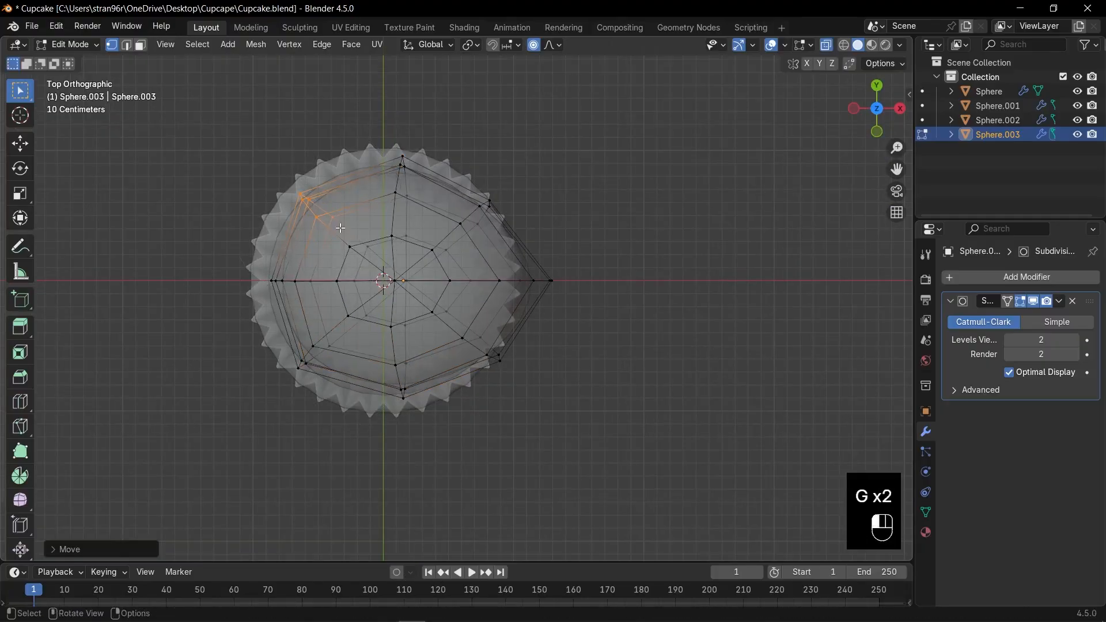
{"action": "key", "text": "g"}
{"action": "key", "text": "Tab"}
{"action": "key", "text": "alt+z"}
{"action": "scroll", "coordinate": [453, 293], "scroll_direction": "up", "scroll_amount": 2}
Pull the pointed +X tip of the upper layer inward to make its outline rounder.
{"action": "key", "text": "Tab"}
{"action": "key", "text": "alt+z"}
{"action": "left_click_drag", "start_coordinate": [497, 240], "coordinate": [624, 312]}
{"action": "key", "text": "g"}
{"action": "left_click", "coordinate": [595, 310]}
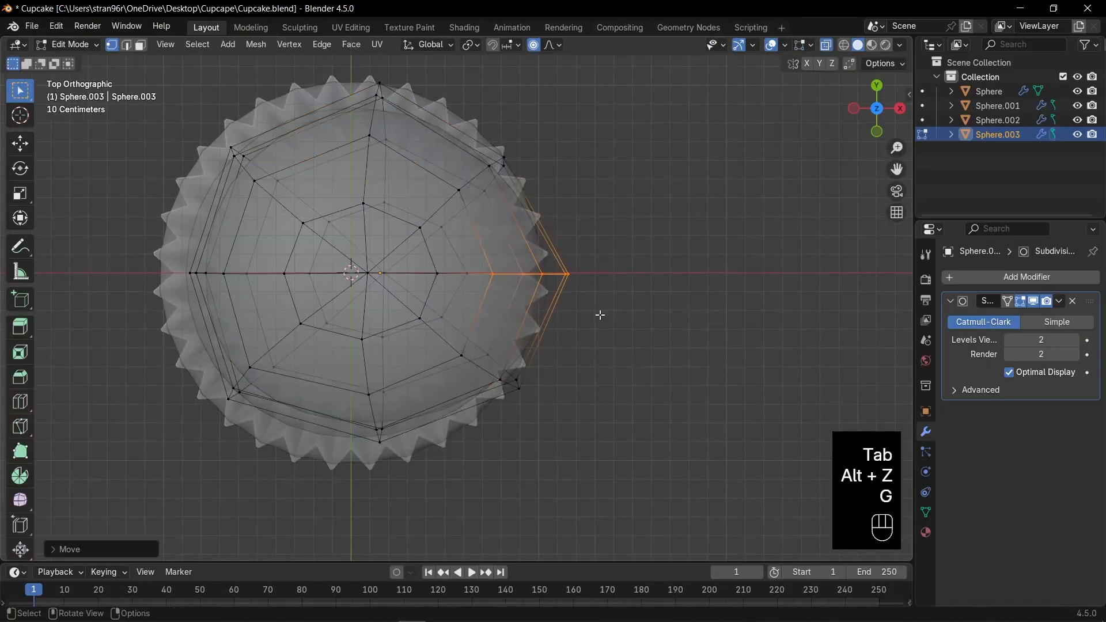
{"action": "key", "text": "Tab"}
{"action": "key", "text": "alt+z"}
Duplicate the central crown faces of the upper frosting layer in place and separate the selection into its own object.
{"action": "middle_click_drag", "start_coordinate": [395, 285], "coordinate": [473, 289], "text": "shift"}
{"action": "key", "text": "Tab"}
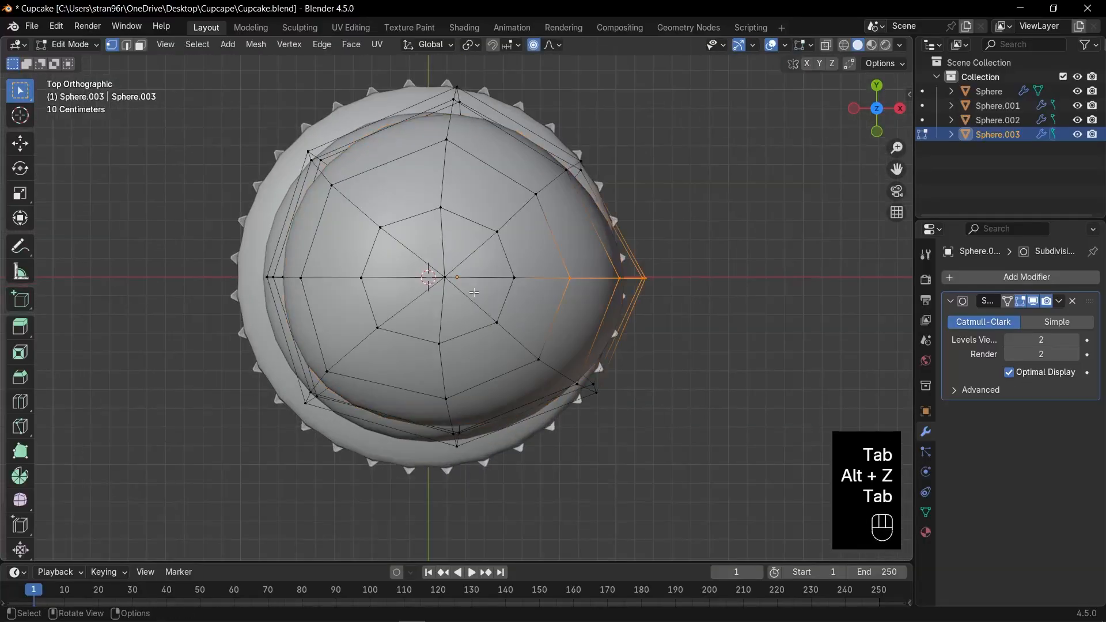
{"action": "key", "text": "3"}
{"action": "left_click_drag", "start_coordinate": [432, 268], "coordinate": [473, 297]}
{"action": "scroll", "coordinate": [477, 297], "scroll_direction": "down", "scroll_amount": 1}
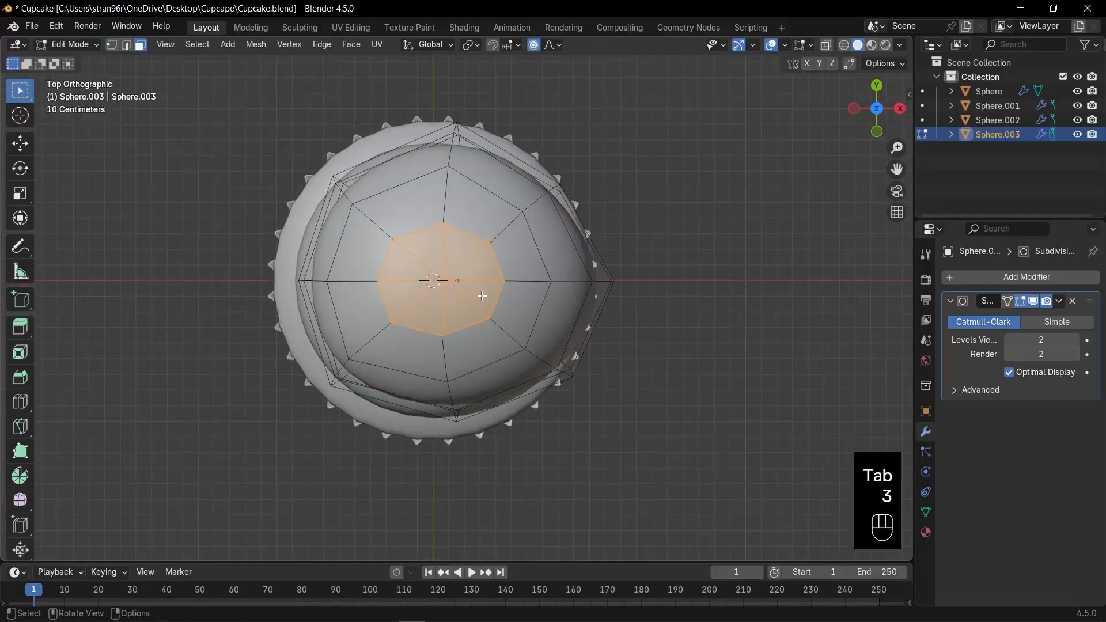
{"action": "key", "text": "KP_1"}
{"action": "key", "text": "o"}
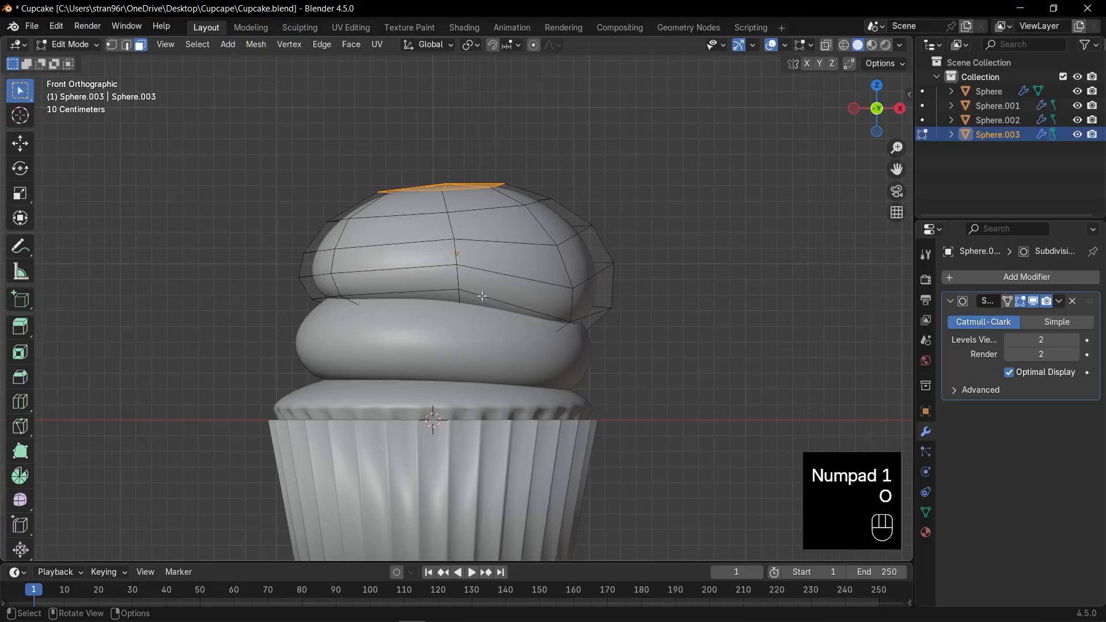
{"action": "middle_click_drag", "start_coordinate": [594, 257], "coordinate": [603, 299], "text": "shift"}
{"action": "key", "text": "shift+d"}
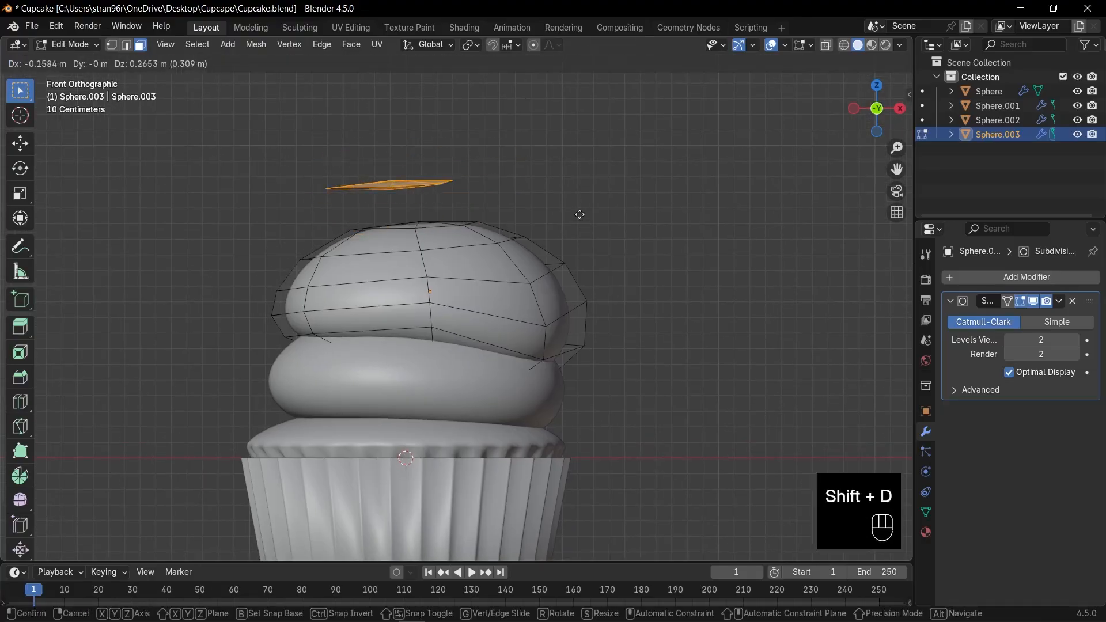
{"action": "key", "text": "Escape"}
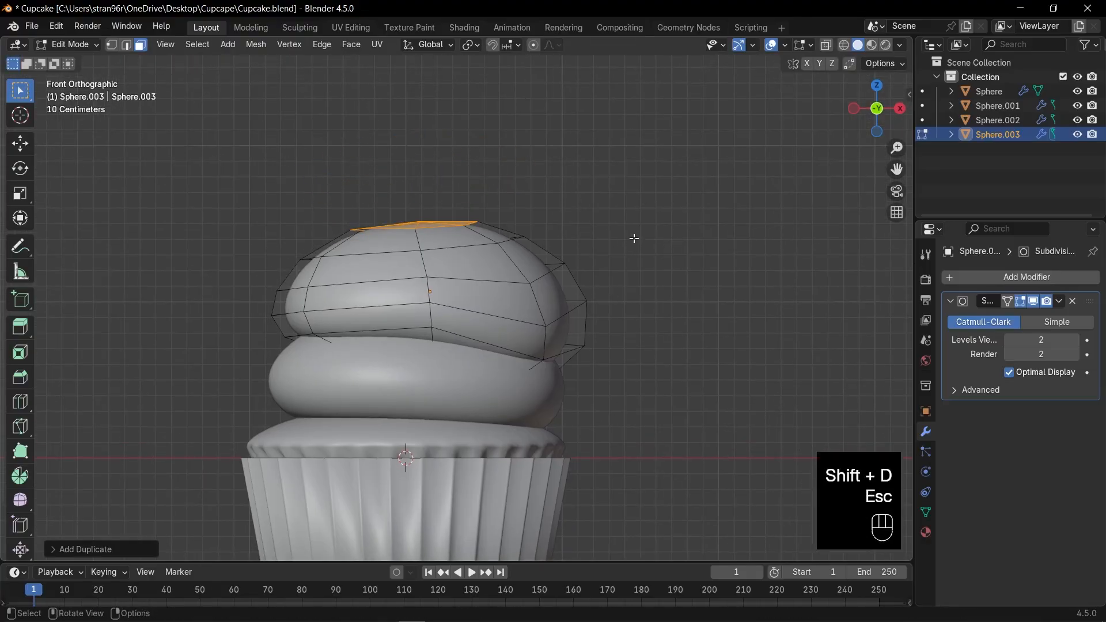
{"action": "key", "text": "p"}
{"action": "left_click", "coordinate": [634, 237]}
{"action": "key", "text": "Tab"}
{"action": "key", "text": "alt+z"}
{"action": "key", "text": "alt+z"}
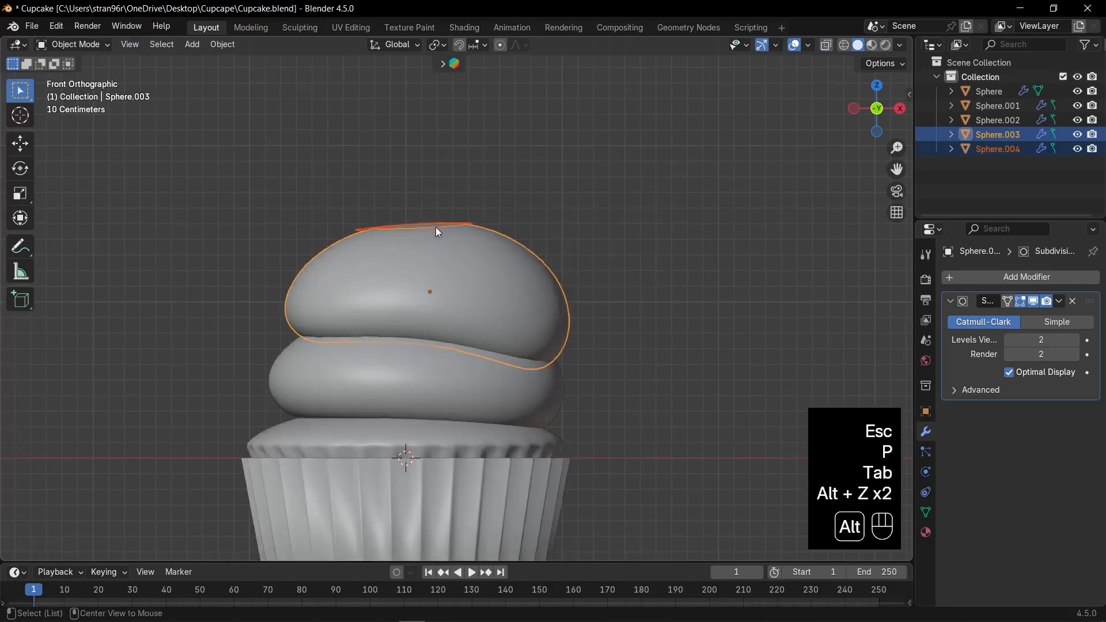
Add a Solidify modifier to the separated crown piece and place it above the Subdivision modifier.
{"action": "left_click", "coordinate": [442, 223]}
{"action": "middle_click_drag", "start_coordinate": [521, 223], "coordinate": [557, 224]}
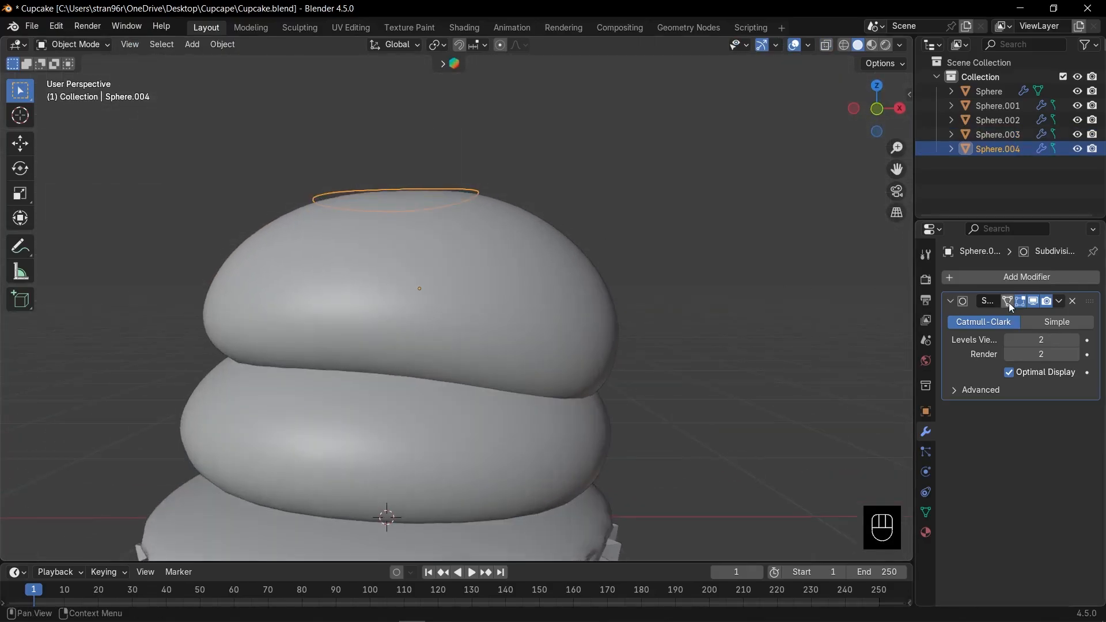
{"action": "left_click", "coordinate": [1003, 279]}
{"action": "type", "text": "sol"}
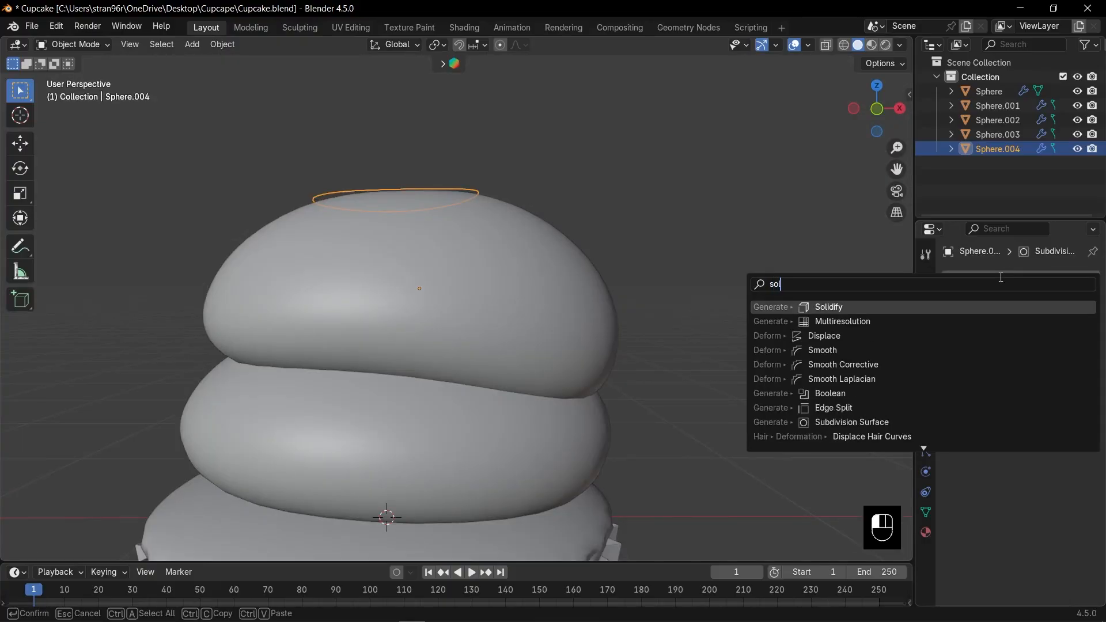
{"action": "key", "text": "Return"}
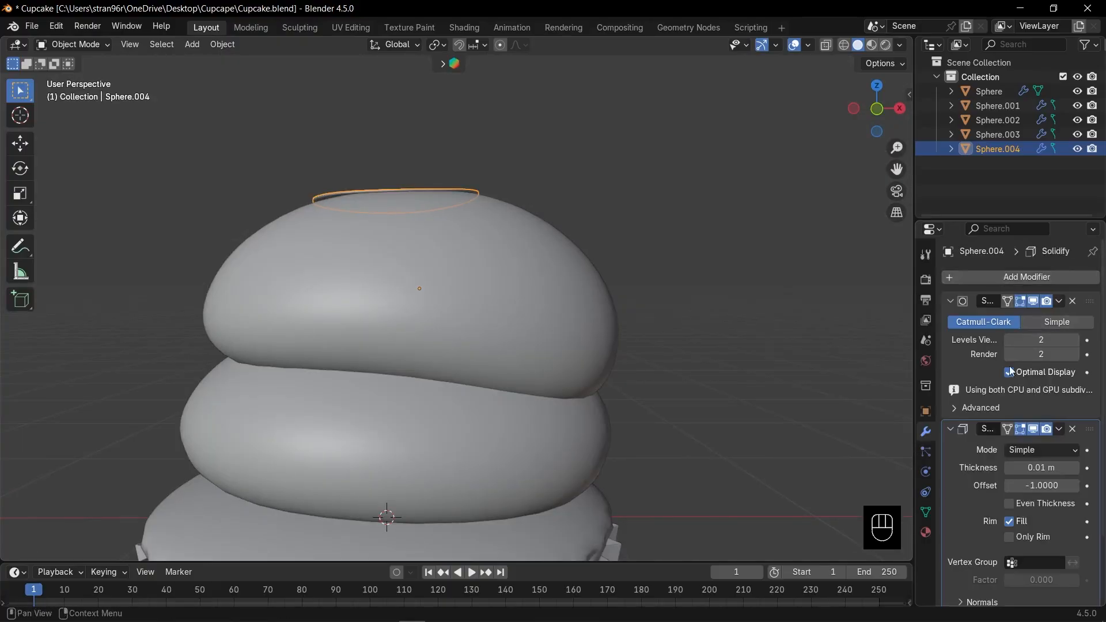
{"action": "left_click_drag", "start_coordinate": [1089, 429], "coordinate": [1089, 284]}
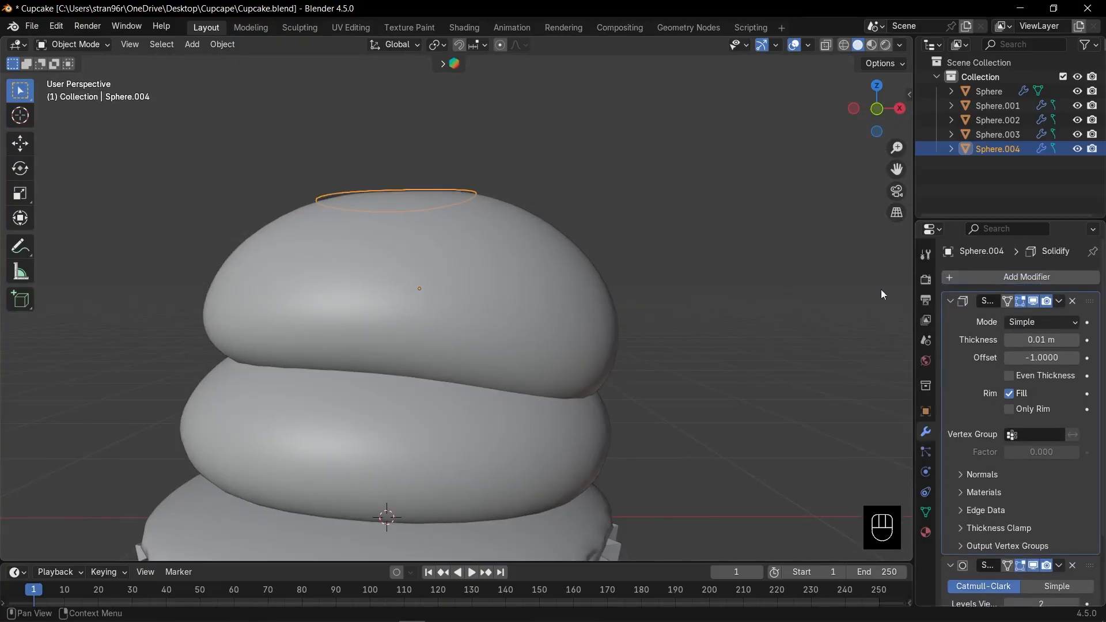
Set the crown piece's Solidify offset to 1 and its thickness to 0.07 m.
{"action": "key", "text": "KP_1"}
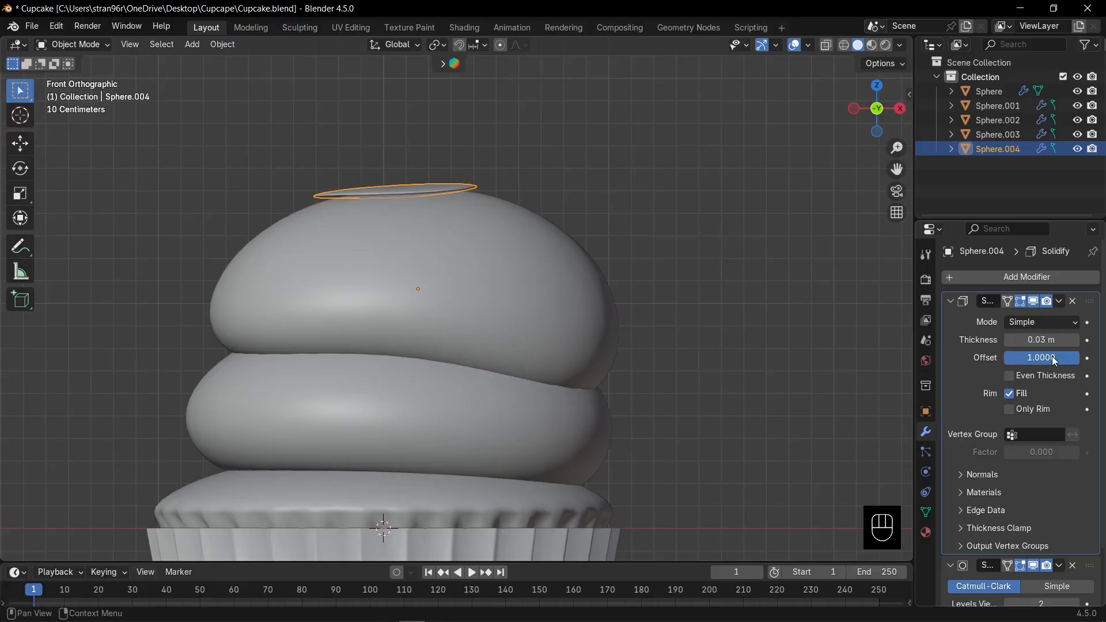
{"action": "left_click", "coordinate": [1076, 340]}
{"action": "left_click", "coordinate": [1076, 340]}
{"action": "left_click", "coordinate": [1075, 340]}
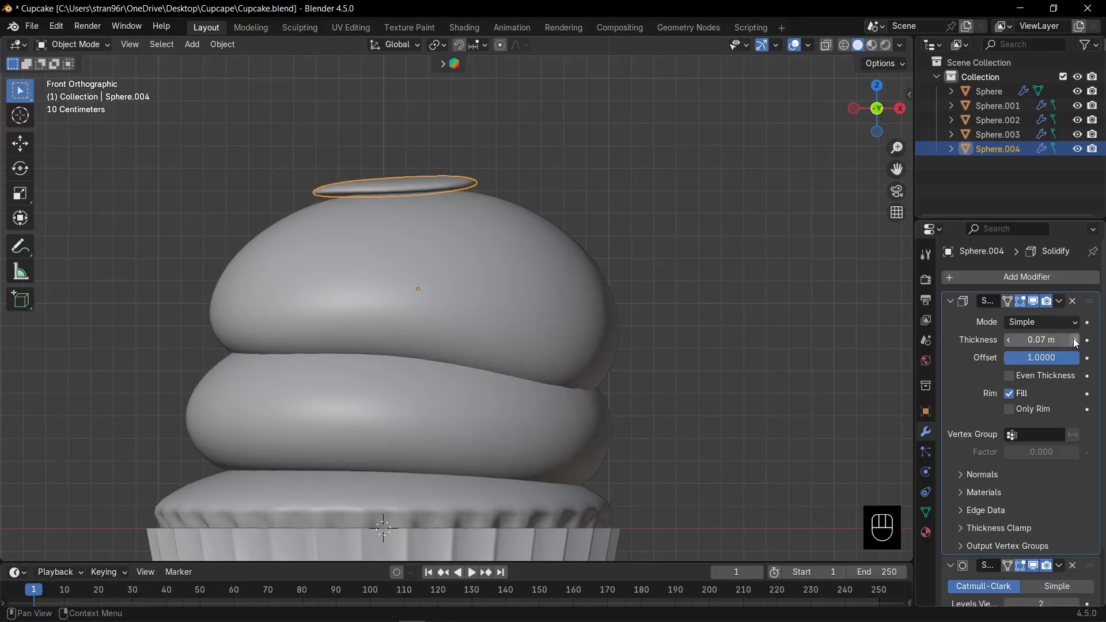
In the top view, move the crown piece's three +X side rim vertices outward to enlarge its outline.
{"action": "scroll", "coordinate": [565, 232], "scroll_direction": "up", "scroll_amount": 2}
{"action": "middle_click_drag", "start_coordinate": [574, 203], "coordinate": [544, 249], "text": "shift"}
{"action": "key", "text": "KP_7"}
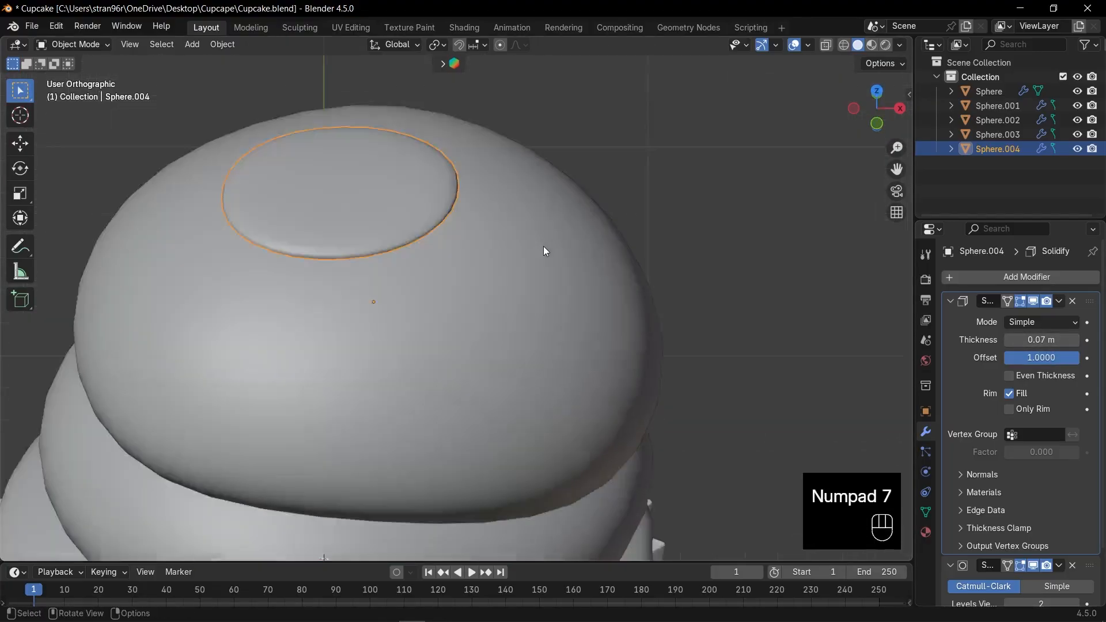
{"action": "scroll", "coordinate": [464, 264], "scroll_direction": "down", "scroll_amount": 3}
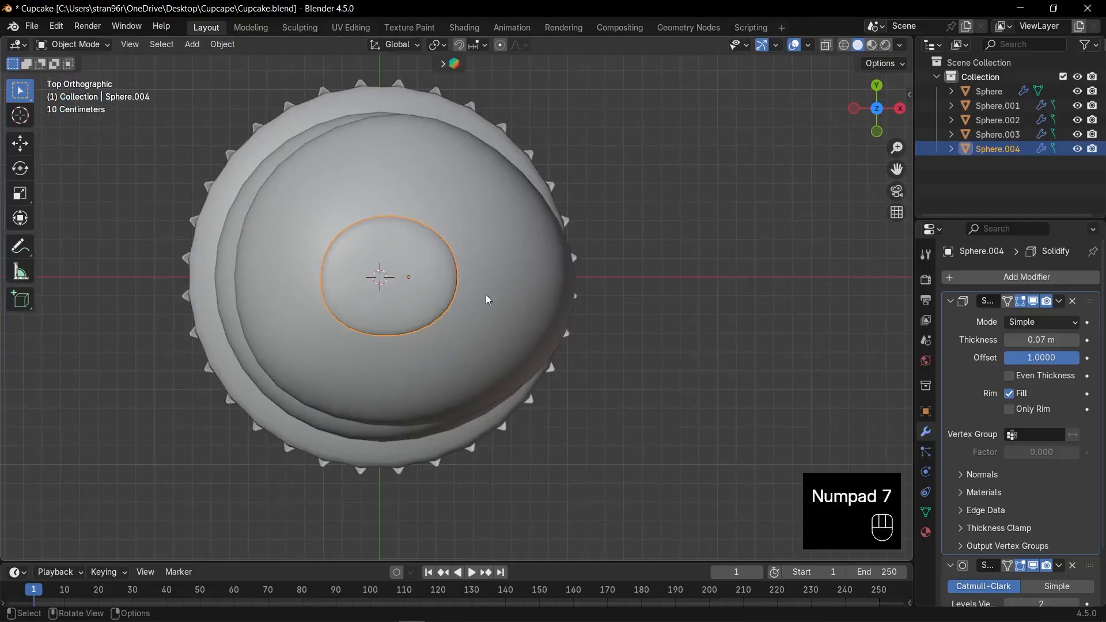
{"action": "key", "text": "Tab"}
{"action": "key", "text": "1"}
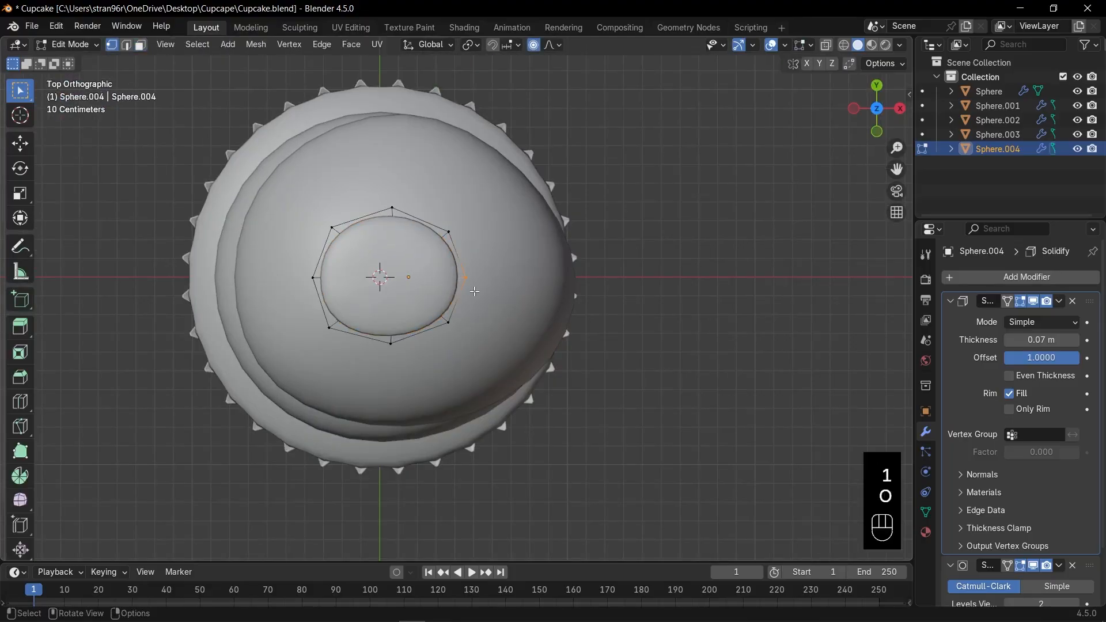
{"action": "key", "text": "g"}
{"action": "left_click", "coordinate": [490, 292]}
{"action": "left_click", "coordinate": [463, 233]}
{"action": "key", "text": "g"}
{"action": "left_click", "coordinate": [497, 227]}
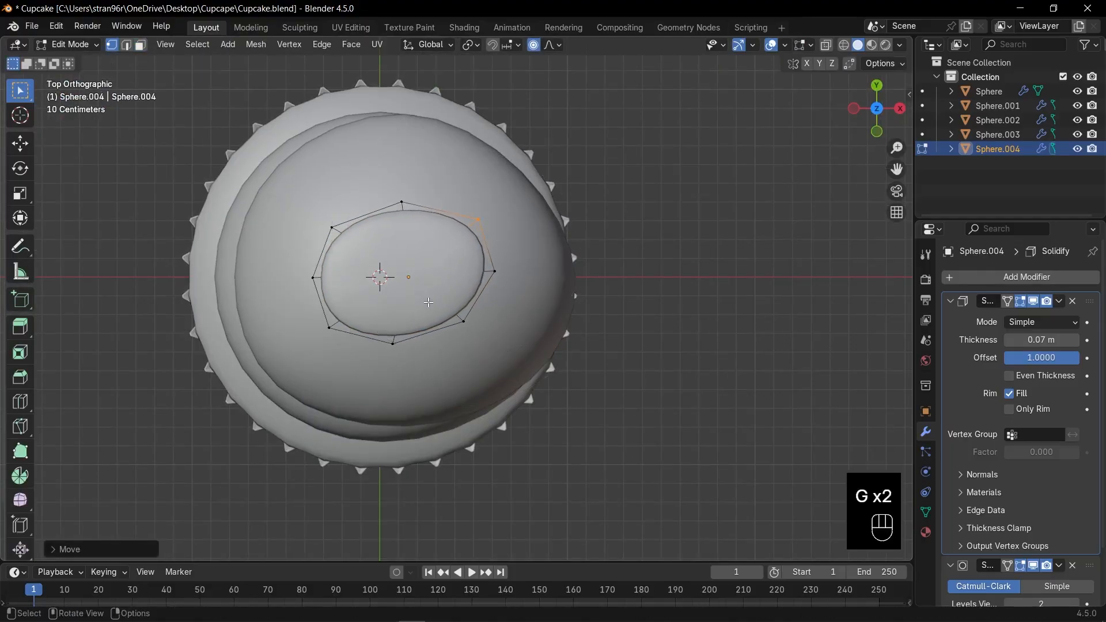
{"action": "left_click", "coordinate": [463, 323]}
{"action": "key", "text": "g"}
{"action": "left_click", "coordinate": [484, 352]}
Adjust the crown piece's +X side rim vertices in perspective so the edge follows the frosting surface.
{"action": "middle_click_drag", "start_coordinate": [504, 378], "coordinate": [502, 276]}
{"action": "key", "text": "g"}
{"action": "left_click", "coordinate": [500, 295]}
{"action": "middle_click_drag", "start_coordinate": [559, 247], "coordinate": [493, 258]}
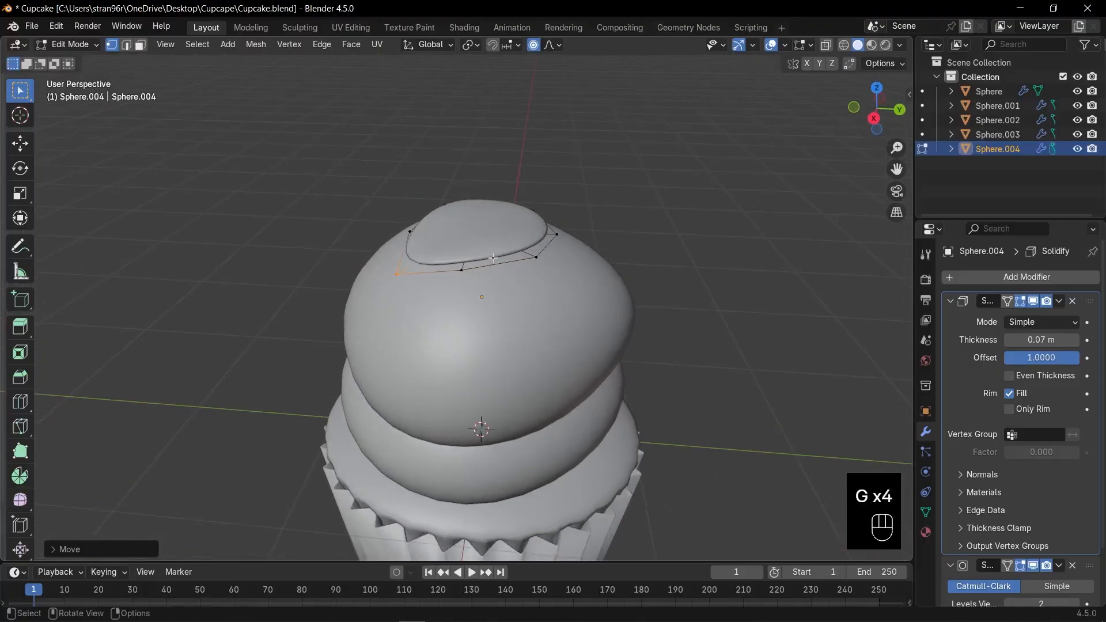
{"action": "left_click", "coordinate": [553, 288]}
{"action": "key", "text": "g"}
{"action": "left_click", "coordinate": [566, 316]}
{"action": "left_click", "coordinate": [483, 302]}
{"action": "key", "text": "g"}
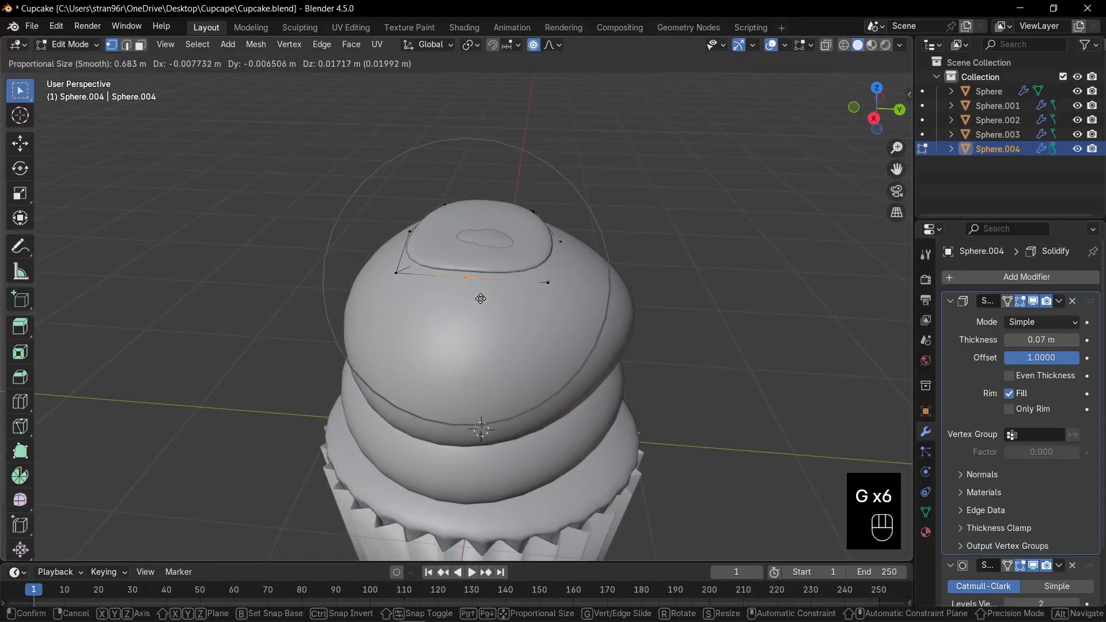
{"action": "left_click", "coordinate": [481, 298]}
{"action": "key", "text": "g"}
{"action": "left_click", "coordinate": [517, 266]}
{"action": "key", "text": "KP_1"}
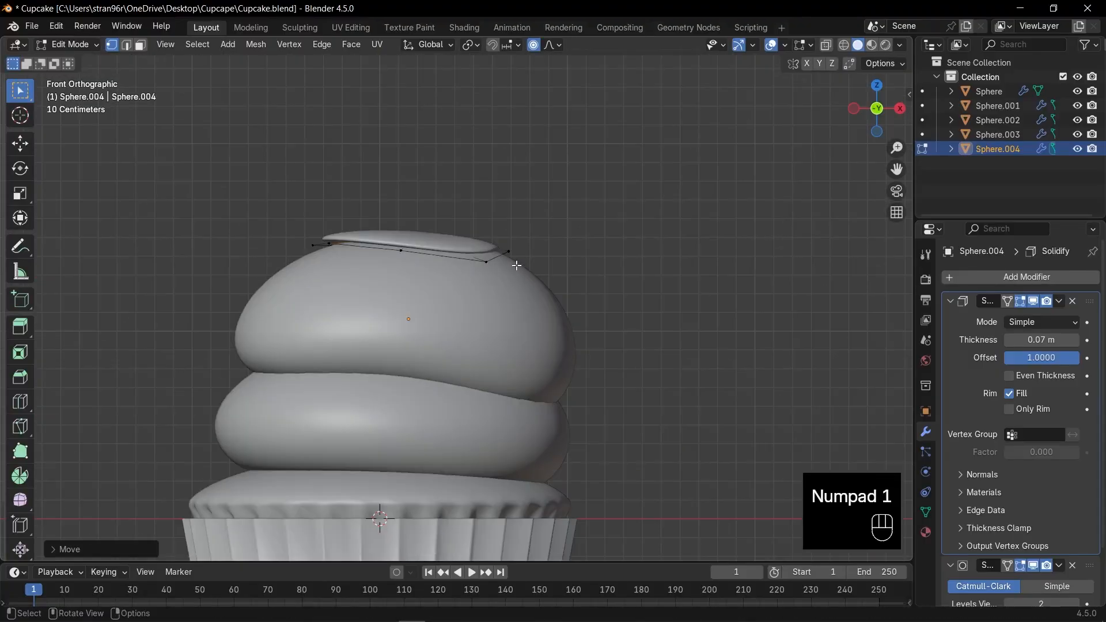
With proportional editing off, extrude the crown piece's +X rim edges twice outward and down over the upper layer.
{"action": "middle_click_drag", "start_coordinate": [517, 265], "coordinate": [504, 293]}
{"action": "key", "text": "2"}
{"action": "left_click", "coordinate": [523, 272]}
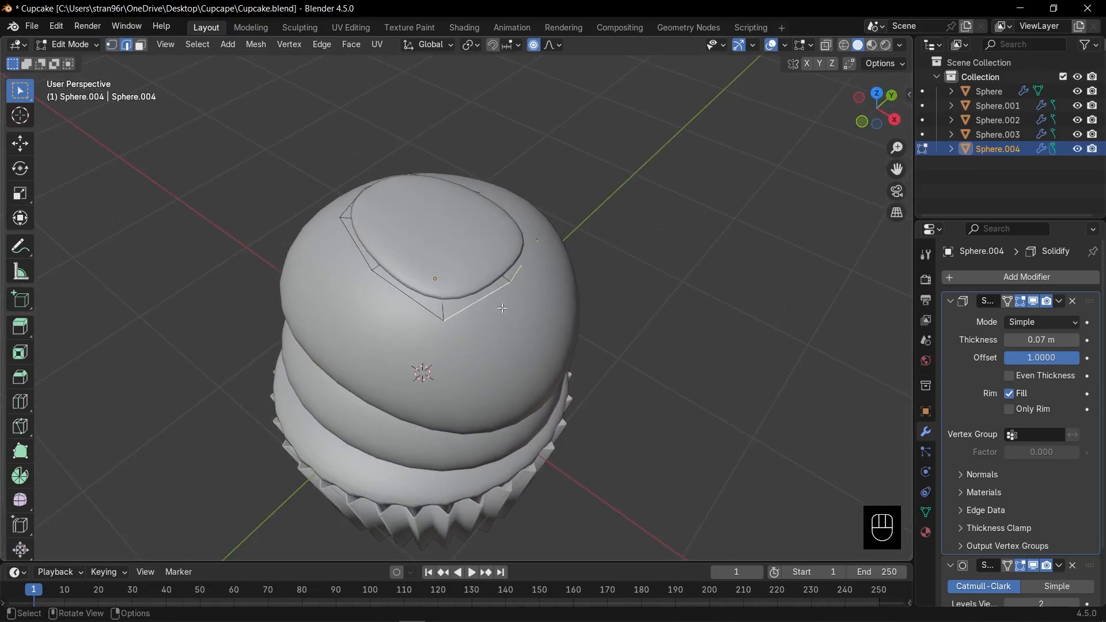
{"action": "key", "text": "KP_1"}
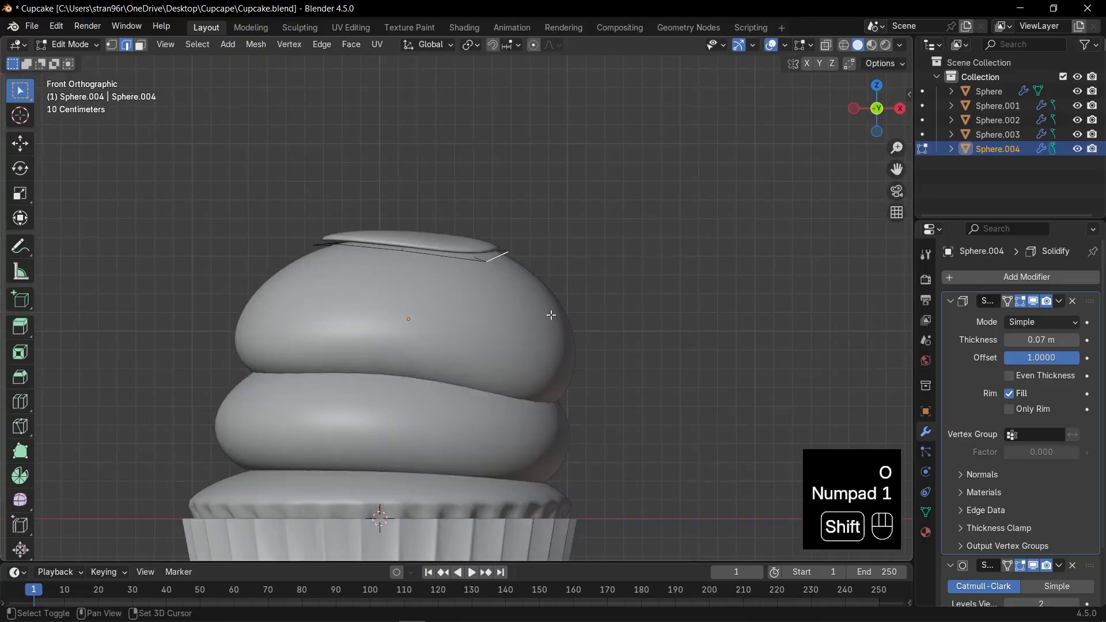
{"action": "middle_click_drag", "start_coordinate": [548, 278], "coordinate": [550, 302], "text": "shift"}
{"action": "key", "text": "e"}
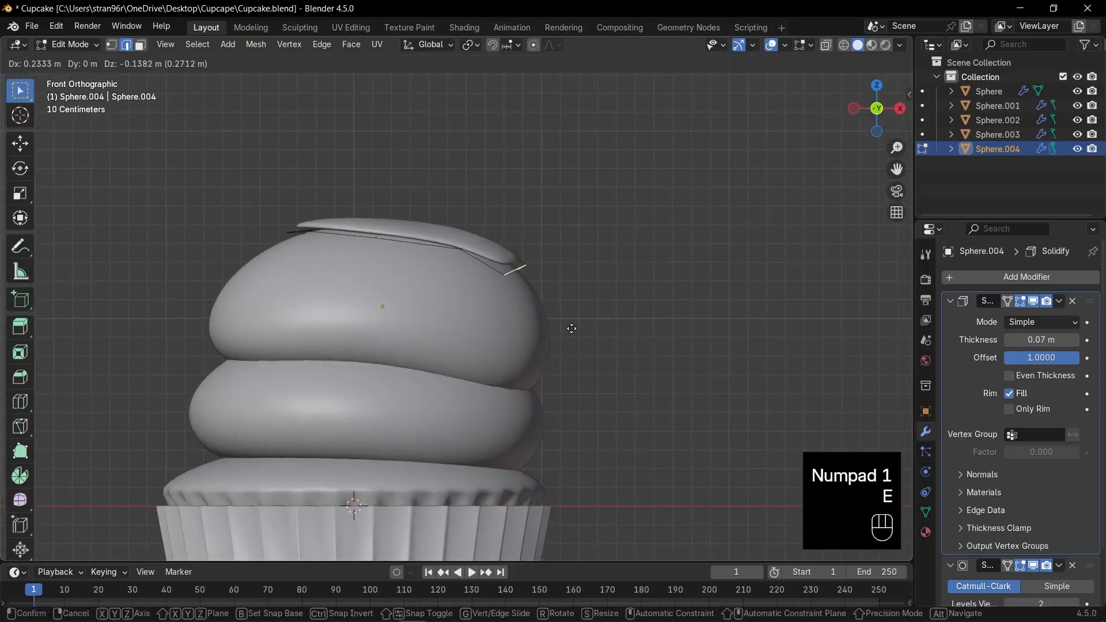
{"action": "left_click", "coordinate": [570, 332]}
{"action": "key", "text": "e"}
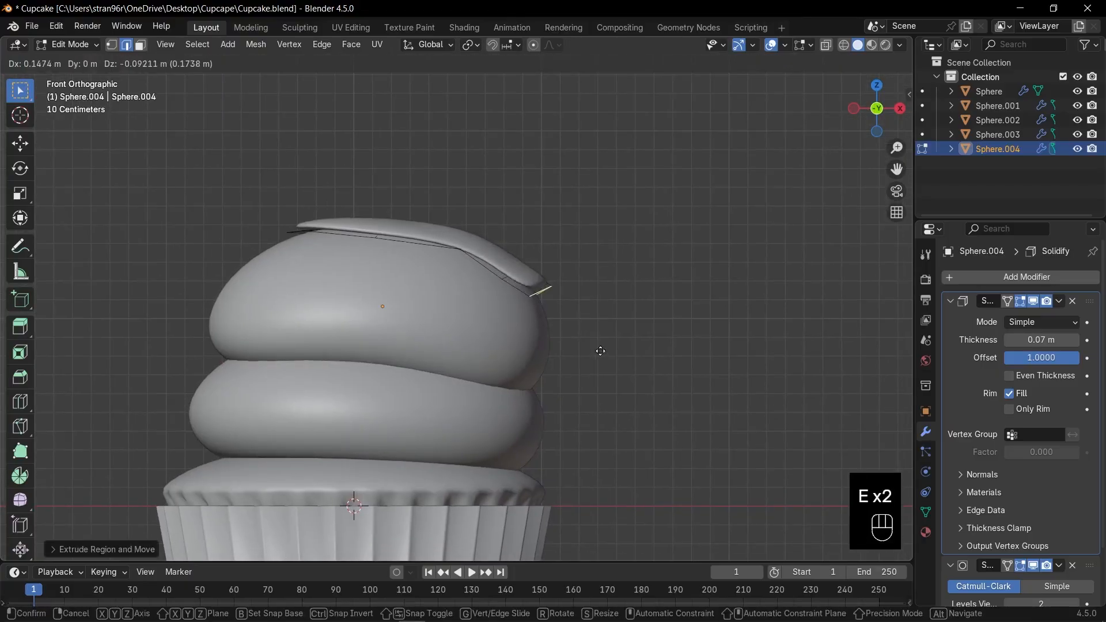
{"action": "left_click", "coordinate": [595, 369]}
Extrude the glaze's -Y side edge twice downward and scale the end narrower to begin a drip.
{"action": "middle_click_drag", "start_coordinate": [595, 369], "coordinate": [466, 329]}
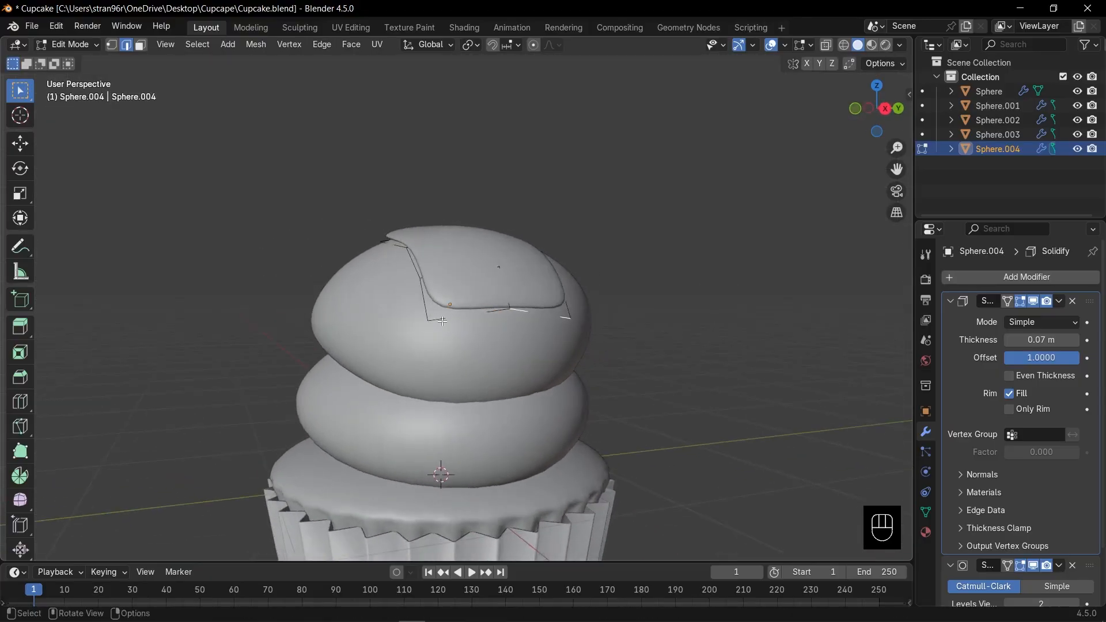
{"action": "middle_click_drag", "start_coordinate": [416, 286], "coordinate": [384, 260]}
{"action": "key", "text": "e"}
{"action": "left_click", "coordinate": [374, 265]}
{"action": "key", "text": "e"}
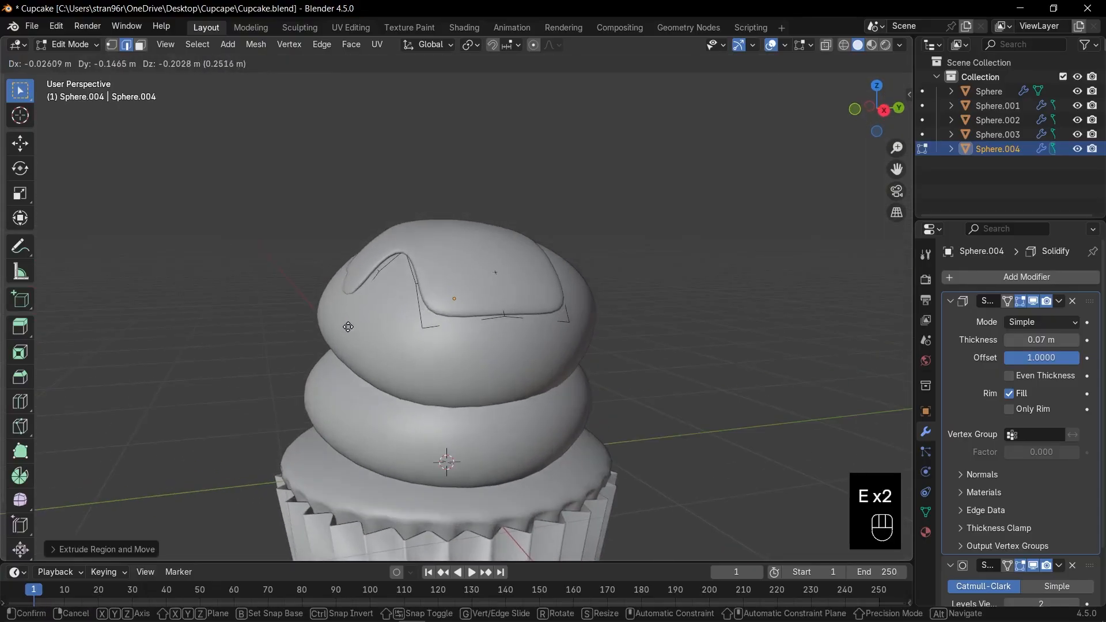
{"action": "left_click", "coordinate": [349, 331]}
{"action": "middle_click_drag", "start_coordinate": [357, 330], "coordinate": [576, 318]}
{"action": "key", "text": "s"}
{"action": "left_click", "coordinate": [486, 317]}
Extend the -Y side drip with three more extrusions onto the lower frosting layer and scale its tip.
{"action": "key", "text": "e"}
{"action": "left_click", "coordinate": [597, 398]}
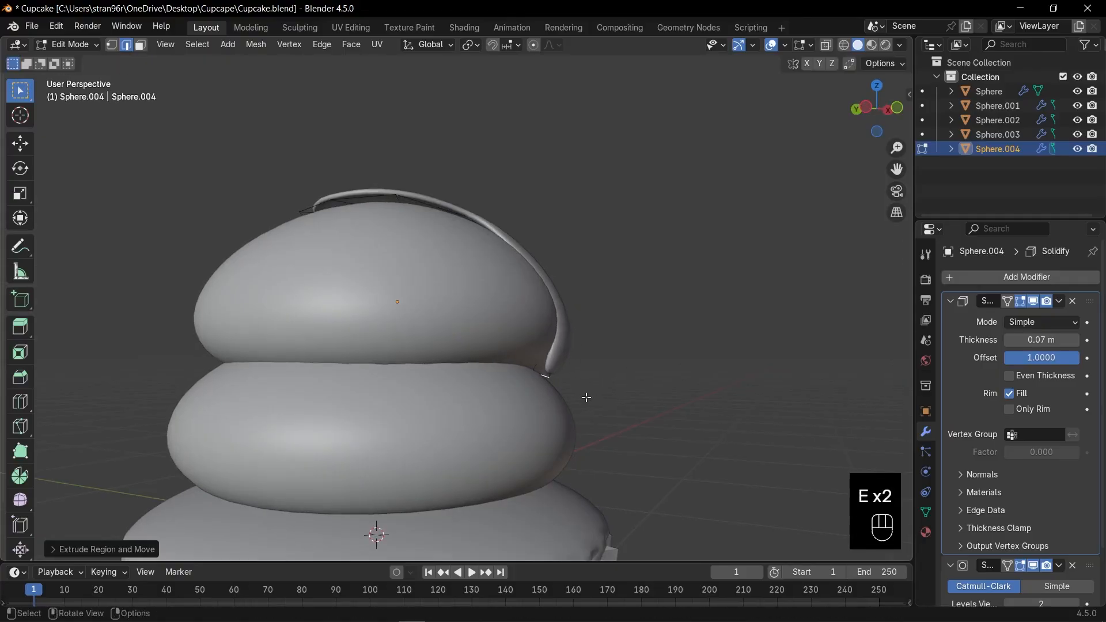
{"action": "key", "text": "e"}
{"action": "left_click", "coordinate": [598, 403]}
{"action": "key", "text": "e"}
{"action": "left_click", "coordinate": [618, 415]}
{"action": "middle_click_drag", "start_coordinate": [616, 416], "coordinate": [521, 347]}
{"action": "key", "text": "s"}
{"action": "left_click", "coordinate": [511, 423]}
Reposition vertices on the -Y side drip and the adjoining glaze rim to smooth their outline.
{"action": "key", "text": "1"}
{"action": "key", "text": "g"}
{"action": "left_click", "coordinate": [531, 369]}
{"action": "key", "text": "g"}
{"action": "left_click_drag", "start_coordinate": [396, 271], "coordinate": [450, 356]}
{"action": "left_click", "coordinate": [413, 296]}
{"action": "key", "text": "g"}
{"action": "left_click", "coordinate": [446, 356]}
Extrude the glaze's lower +X edges downward and scale them narrower to begin a second drip.
{"action": "key", "text": "3"}
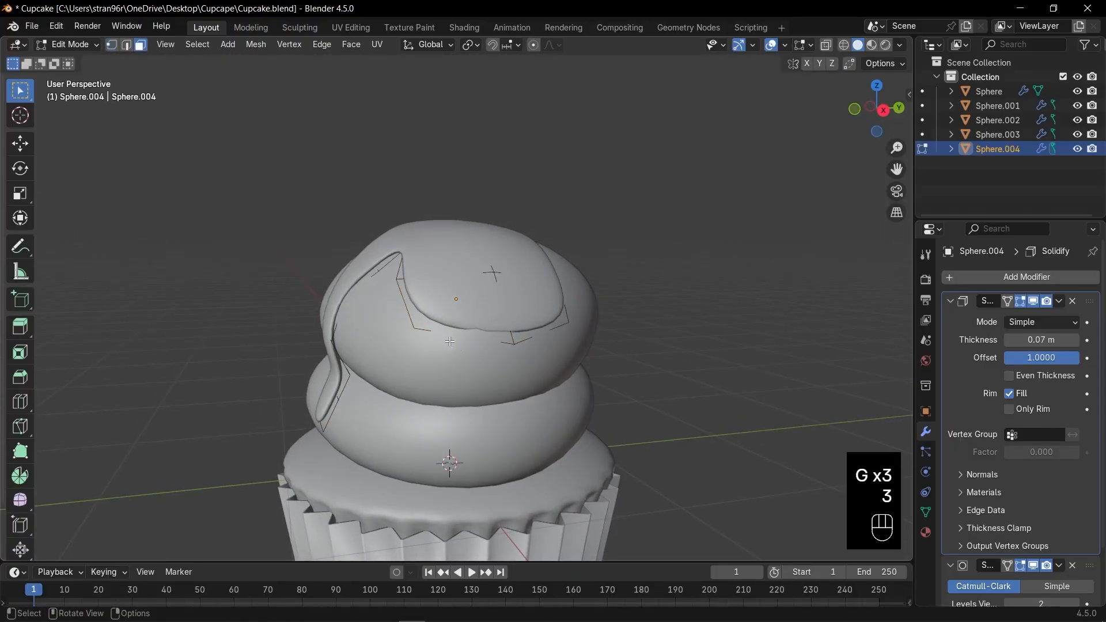
{"action": "middle_click_drag", "start_coordinate": [465, 343], "coordinate": [398, 329]}
{"action": "key", "text": "e"}
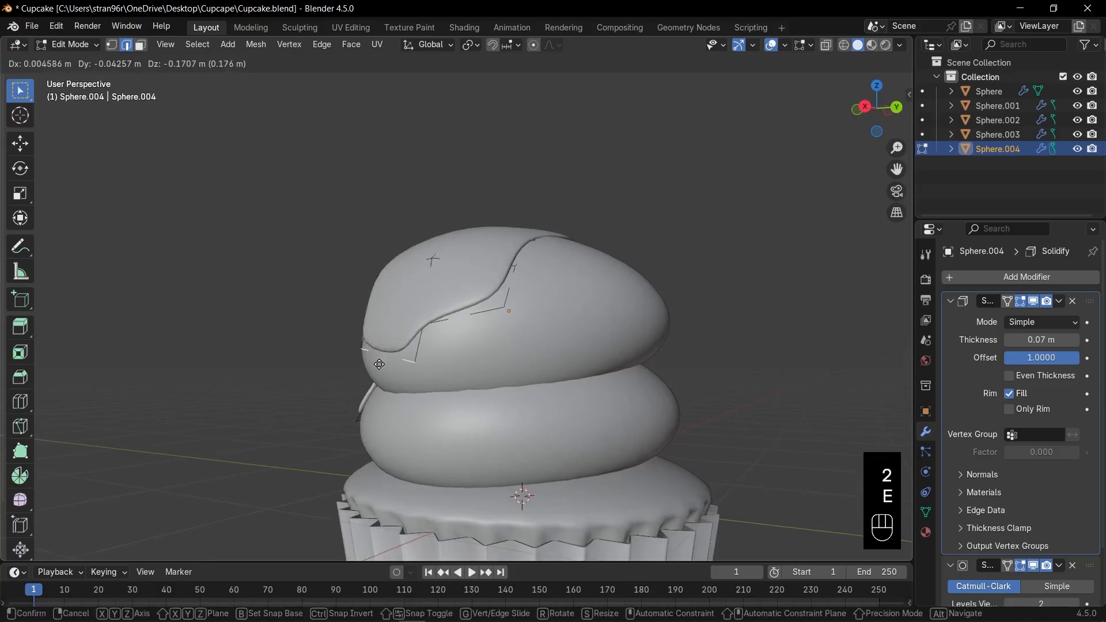
{"action": "left_click", "coordinate": [379, 365]}
{"action": "key", "text": "s"}
{"action": "left_click", "coordinate": [439, 378]}
Extend the +X drip with three more extrusions down the lower frosting layer and scale its end.
{"action": "key", "text": "e"}
{"action": "left_click", "coordinate": [403, 369]}
{"action": "key", "text": "e"}
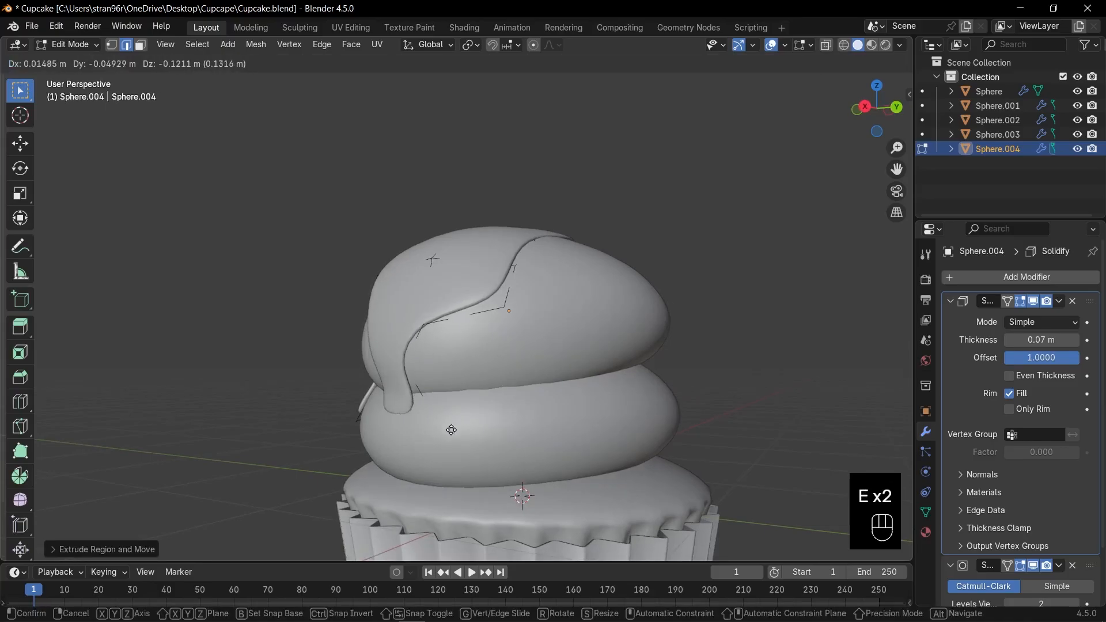
{"action": "left_click", "coordinate": [421, 426]}
{"action": "key", "text": "e"}
{"action": "left_click", "coordinate": [445, 475]}
{"action": "middle_click_drag", "start_coordinate": [445, 475], "coordinate": [528, 484]}
{"action": "key", "text": "s"}
{"action": "left_click", "coordinate": [490, 460]}
Move the glaze rim vertices between the two drips to shape the curved gap.
{"action": "key", "text": "1"}
{"action": "left_click", "coordinate": [433, 326]}
{"action": "middle_click_drag", "start_coordinate": [433, 326], "coordinate": [442, 348]}
{"action": "key", "text": "g"}
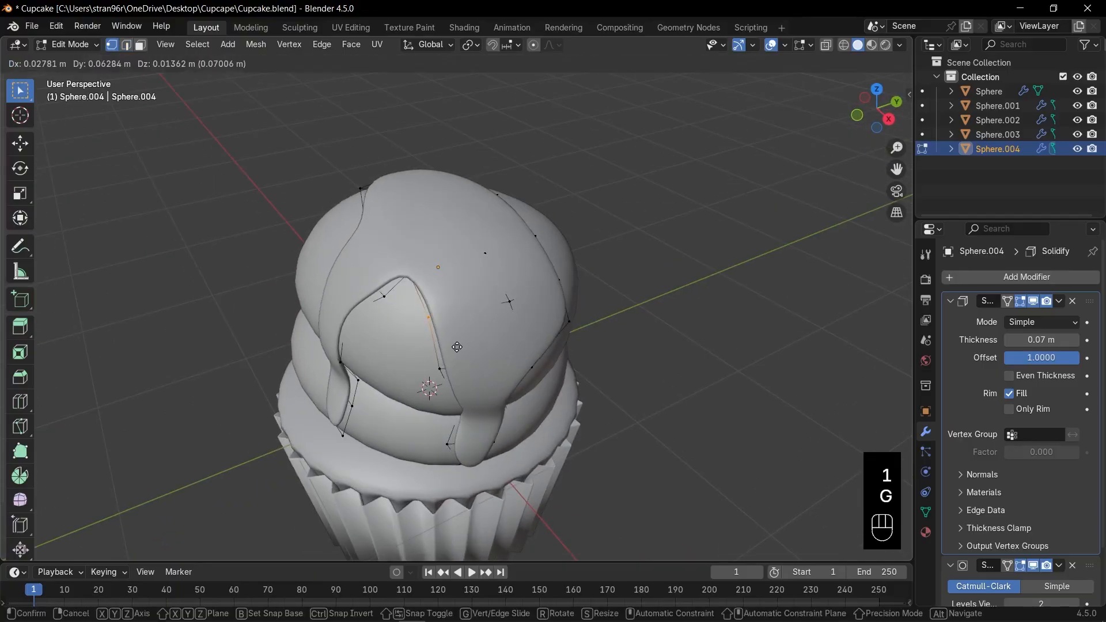
{"action": "left_click", "coordinate": [457, 346]}
{"action": "left_click", "coordinate": [394, 306]}
{"action": "key", "text": "g"}
{"action": "middle_click_drag", "start_coordinate": [398, 308], "coordinate": [438, 414]}
Move the side and end vertices of the +X drip to form a narrower neck and a rounded, bulging tip.
{"action": "left_click", "coordinate": [459, 344]}
{"action": "key", "text": "g"}
{"action": "left_click", "coordinate": [467, 442]}
{"action": "key", "text": "alt+z"}
{"action": "key", "text": "alt+z"}
{"action": "key", "text": "g"}
{"action": "left_click", "coordinate": [435, 411]}
{"action": "left_click", "coordinate": [396, 422]}
{"action": "key", "text": "g"}
{"action": "left_click", "coordinate": [406, 431]}
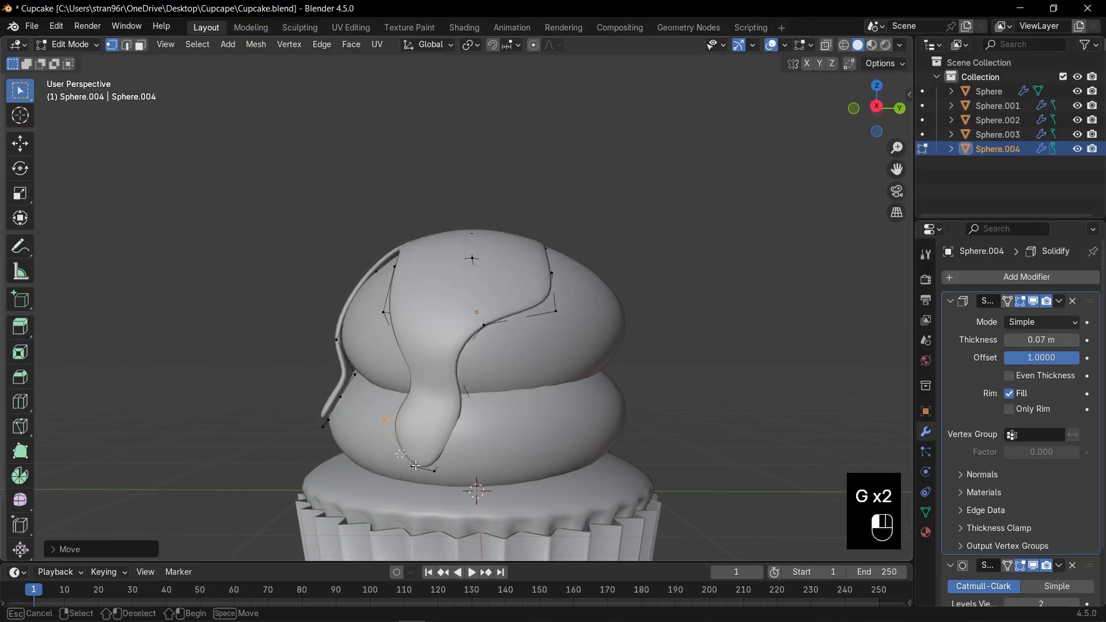
{"action": "key", "text": "g"}
{"action": "left_click", "coordinate": [406, 431]}
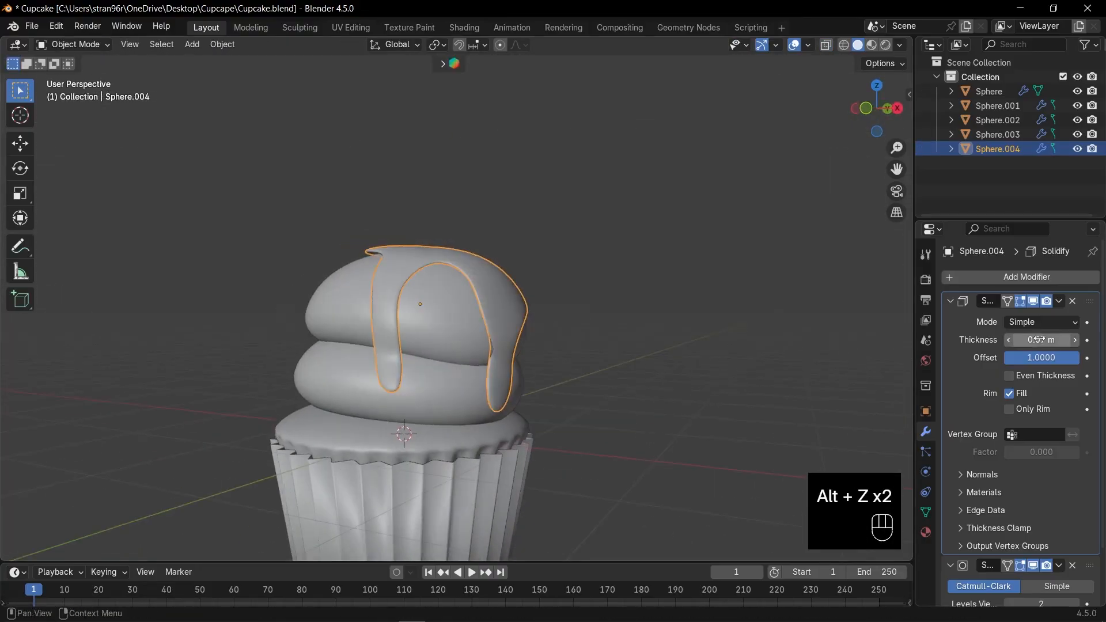
Increase the glaze's Solidify thickness to 0.11 m.
{"action": "left_click_drag", "start_coordinate": [1039, 340], "coordinate": [1070, 340]}
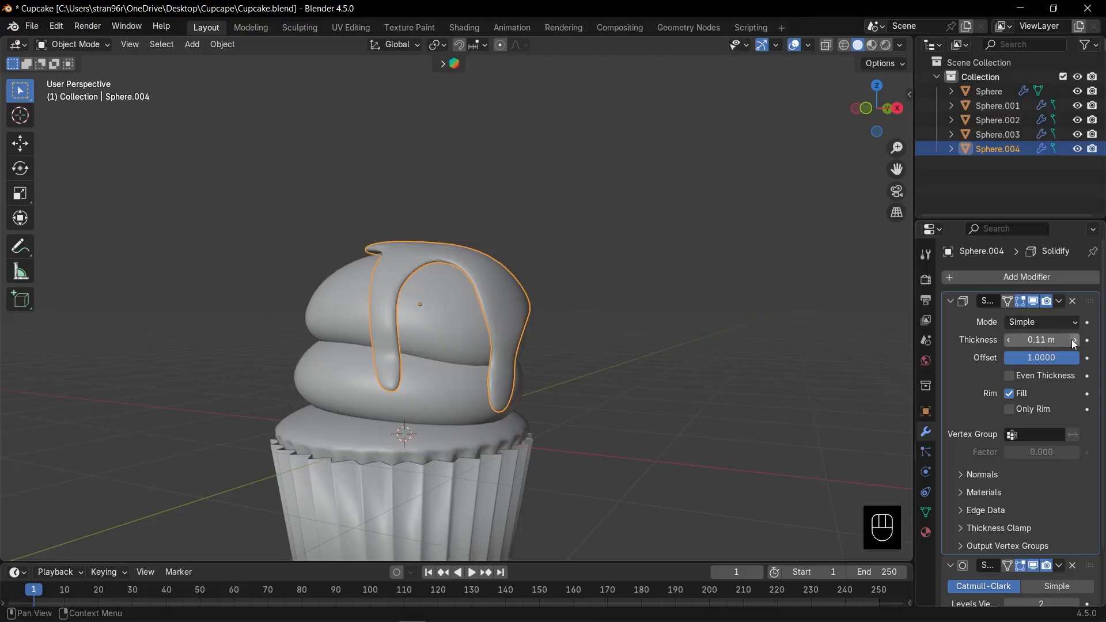
{"action": "left_click", "coordinate": [1074, 344]}
Scale down the neck vertex rows and the end row of the +X drip to narrow them.
{"action": "key", "text": "g"}
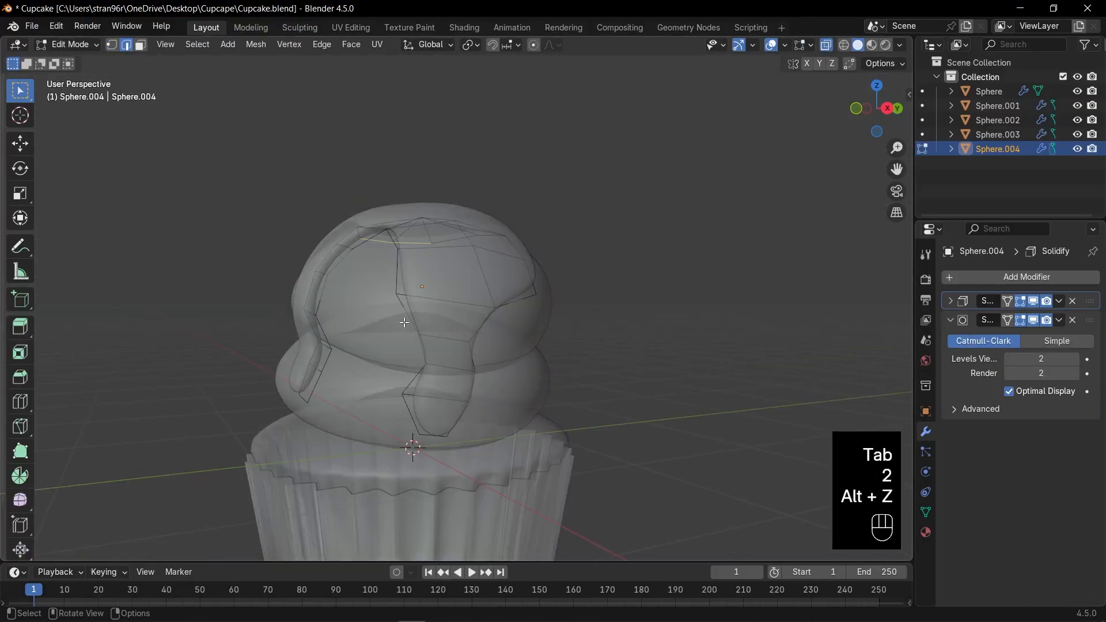
{"action": "key", "text": "1"}
{"action": "key", "text": "s"}
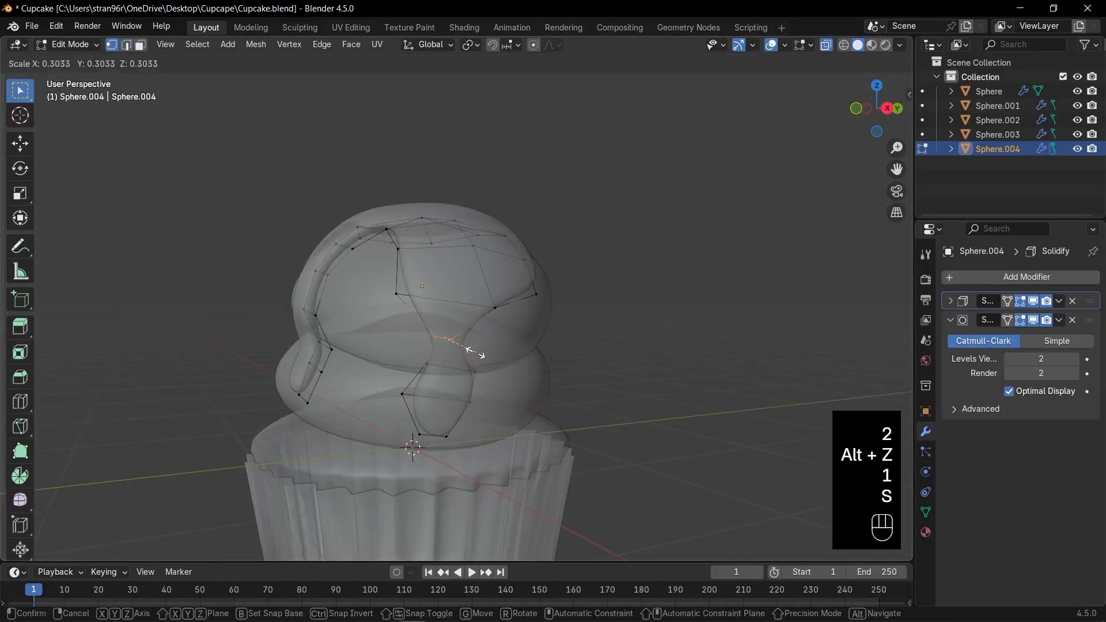
{"action": "key", "text": "s"}
{"action": "left_click", "coordinate": [545, 388]}
{"action": "key", "text": "s"}
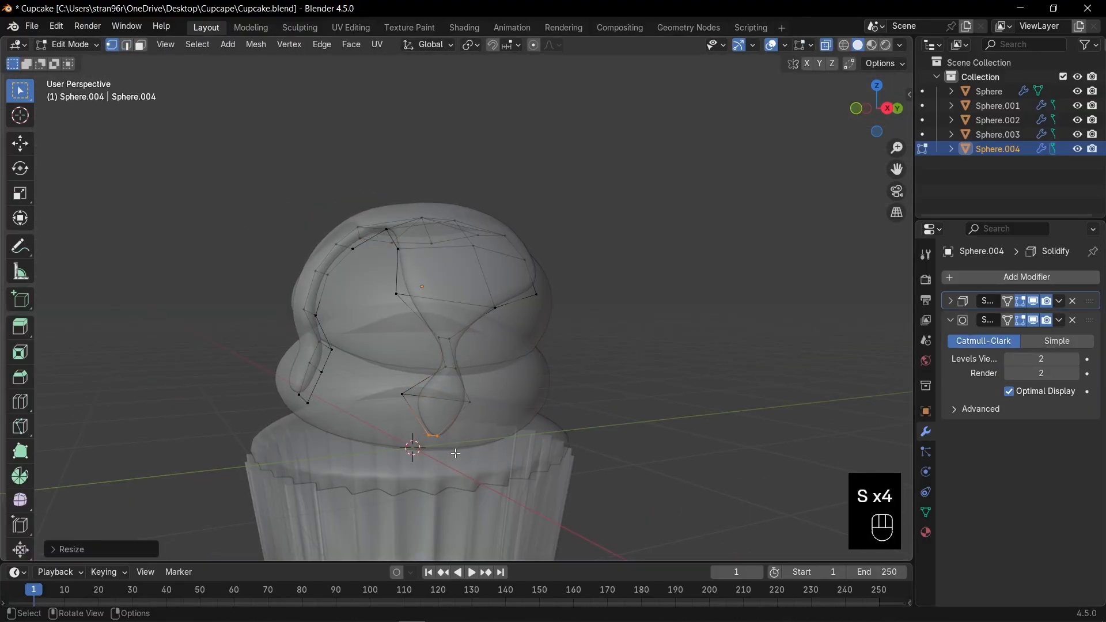
Extrude the +X drip's end three more times in front view, over the muffin top and onto the wrapper's edge.
{"action": "key", "text": "KP_1"}
{"action": "key", "text": "e"}
{"action": "left_click", "coordinate": [513, 492]}
{"action": "key", "text": "e"}
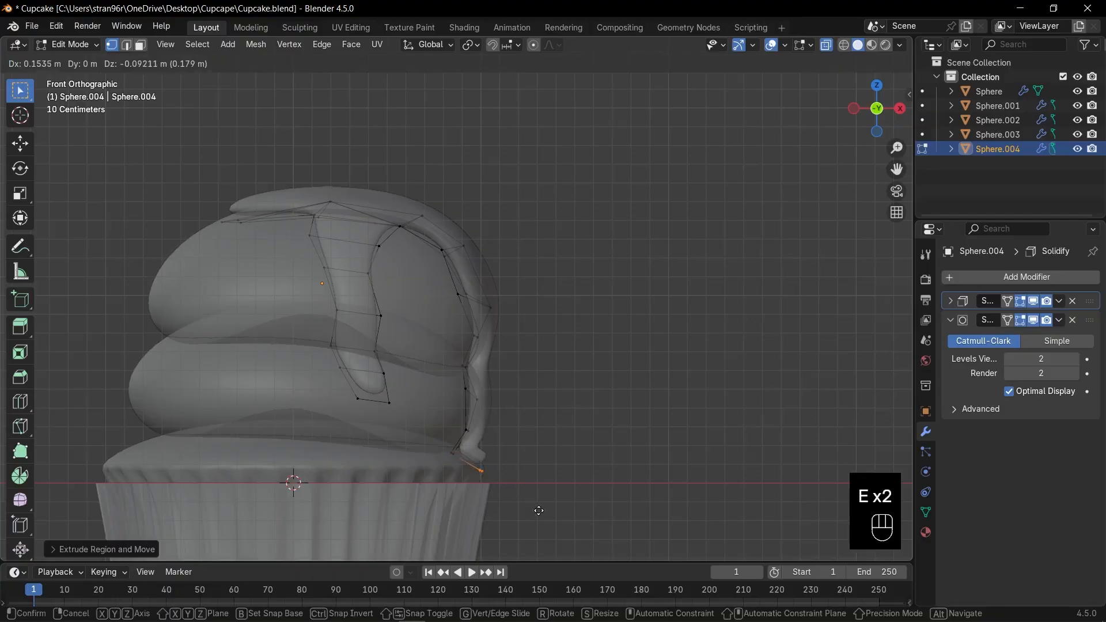
{"action": "left_click", "coordinate": [540, 518]}
{"action": "key", "text": "e"}
{"action": "left_click", "coordinate": [541, 534]}
Scale and move the newly extruded drip vertices so the thin trickle curves over the muffin edge, and leave mesh editing.
{"action": "middle_click_drag", "start_coordinate": [548, 526], "coordinate": [483, 487]}
{"action": "middle_click_drag", "start_coordinate": [483, 487], "coordinate": [495, 432], "text": "shift"}
{"action": "key", "text": "s"}
{"action": "key", "text": "s"}
{"action": "key", "text": "g"}
{"action": "key", "text": "g"}
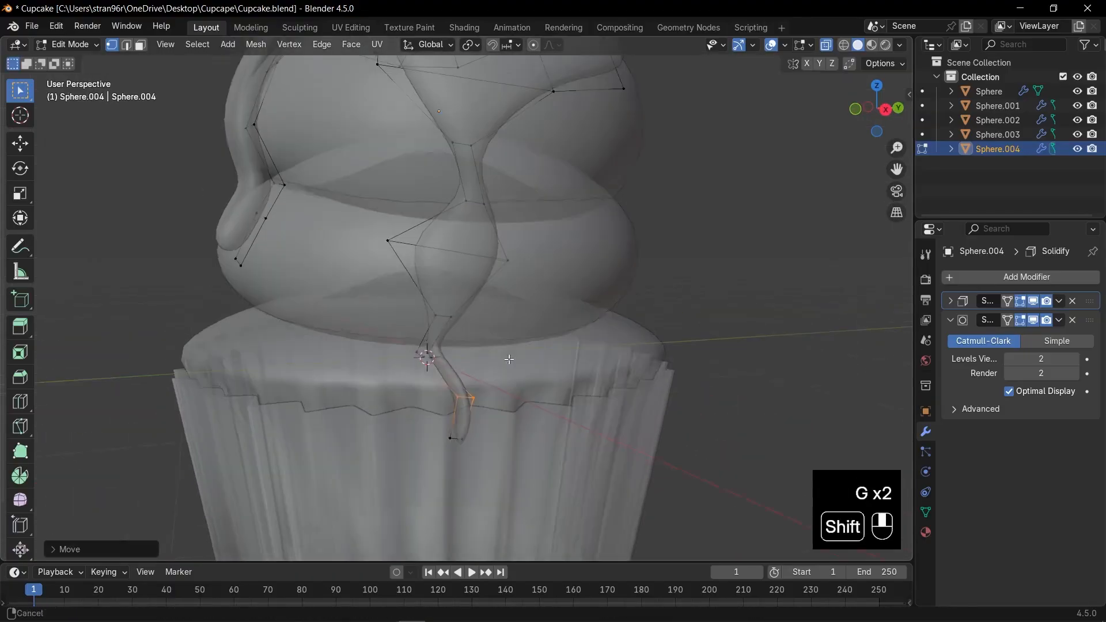
{"action": "key", "text": "g"}
{"action": "key", "text": "Tab"}
Add a UV sphere with 16 segments and 16 rings.
{"action": "key", "text": "shift+a"}
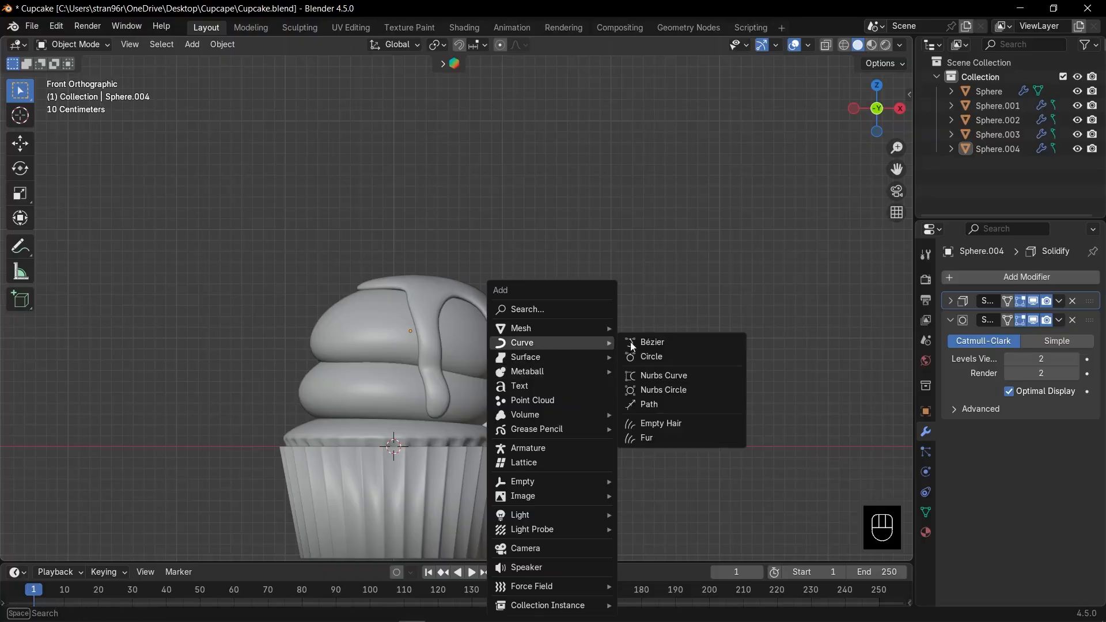
{"action": "mouse_move", "coordinate": [555, 328]}
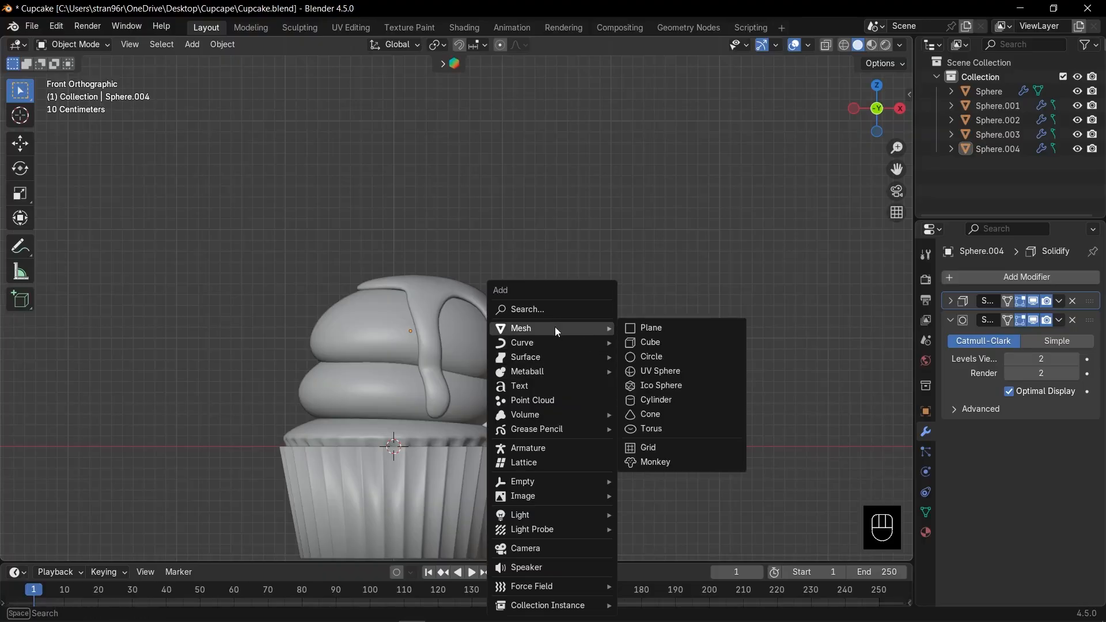
{"action": "left_click", "coordinate": [658, 373]}
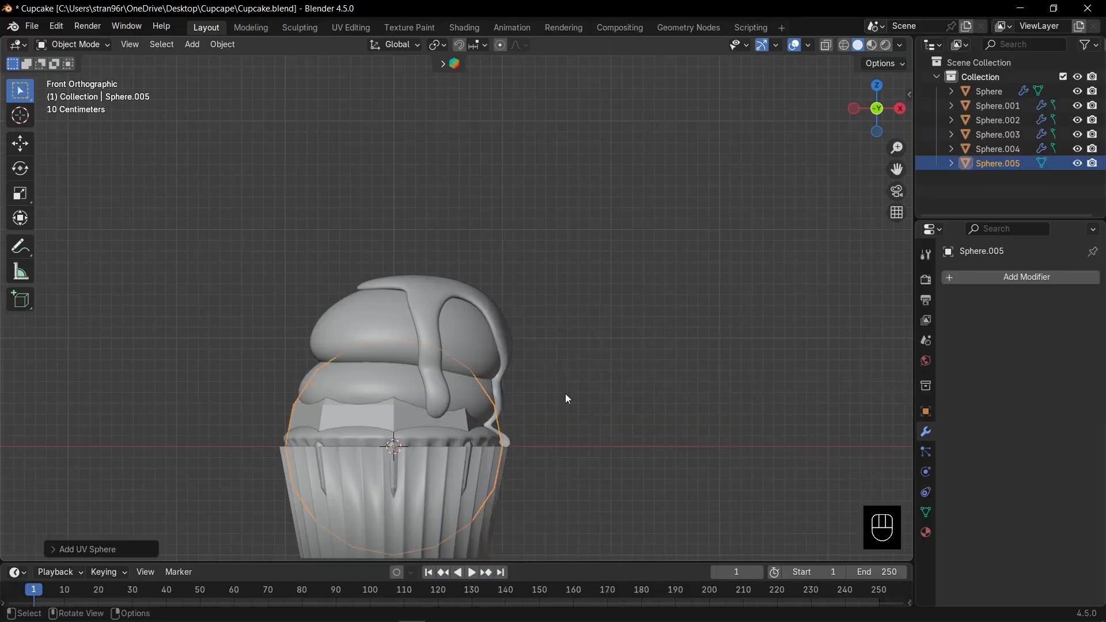
{"action": "key", "text": "shift"}
{"action": "left_click", "coordinate": [91, 548]}
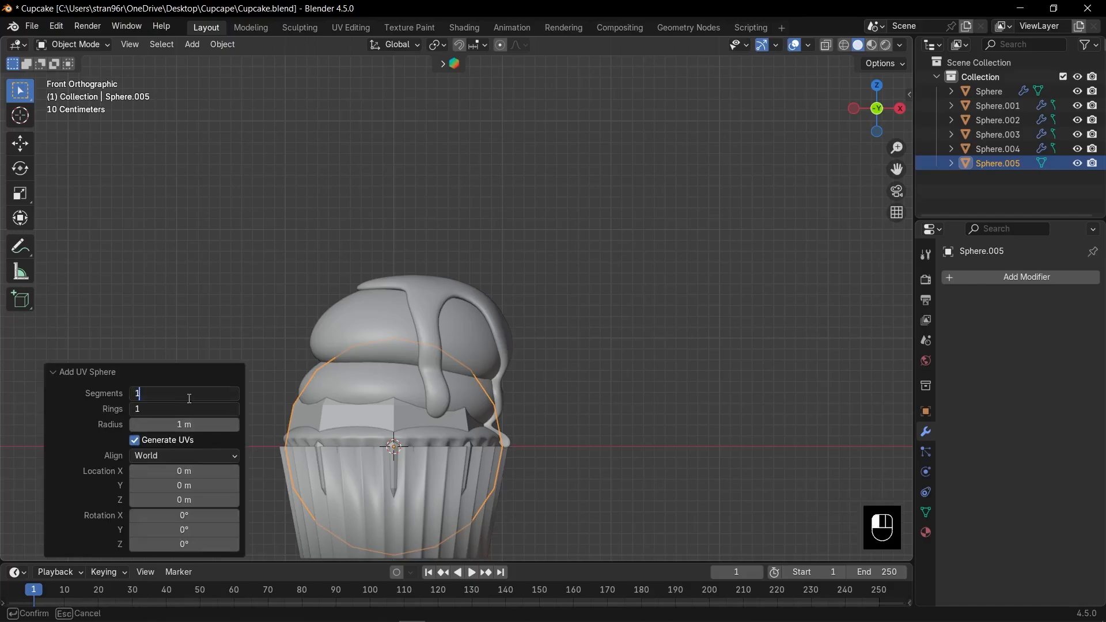
{"action": "type", "text": "6"}
{"action": "key", "text": "Return"}
{"action": "left_click", "coordinate": [65, 372]}
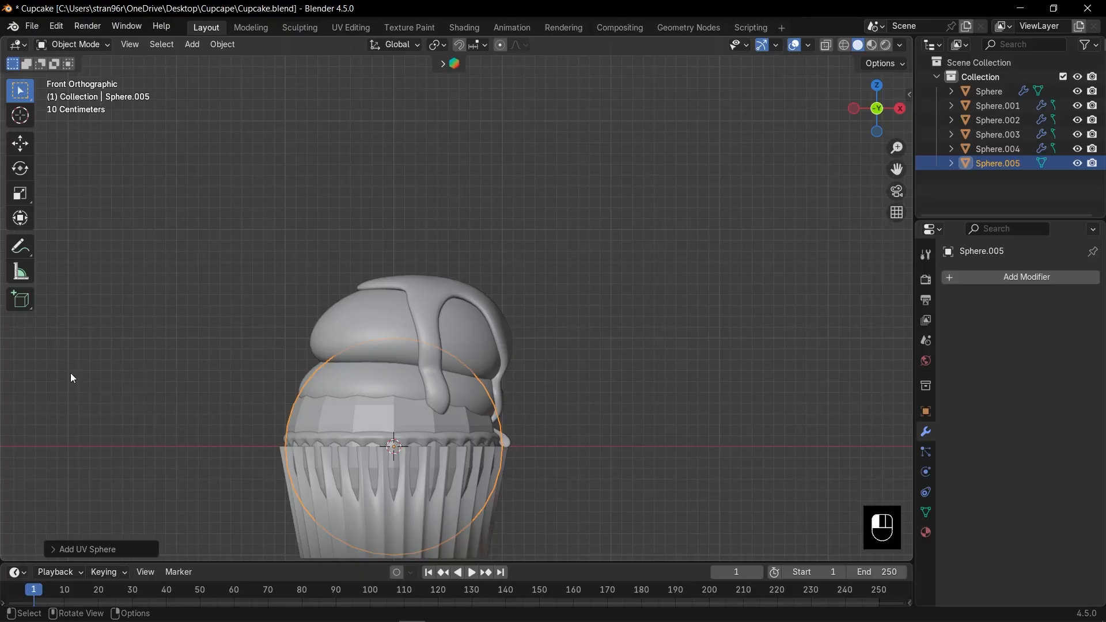
Move the new sphere straight up along Z until it is clear of the frosting.
{"action": "scroll", "coordinate": [532, 396], "scroll_direction": "down", "scroll_amount": 2}
{"action": "scroll", "coordinate": [566, 475], "scroll_direction": "up", "scroll_amount": 2, "text": "shift"}
{"action": "key", "text": "g"}
{"action": "key", "text": "z"}
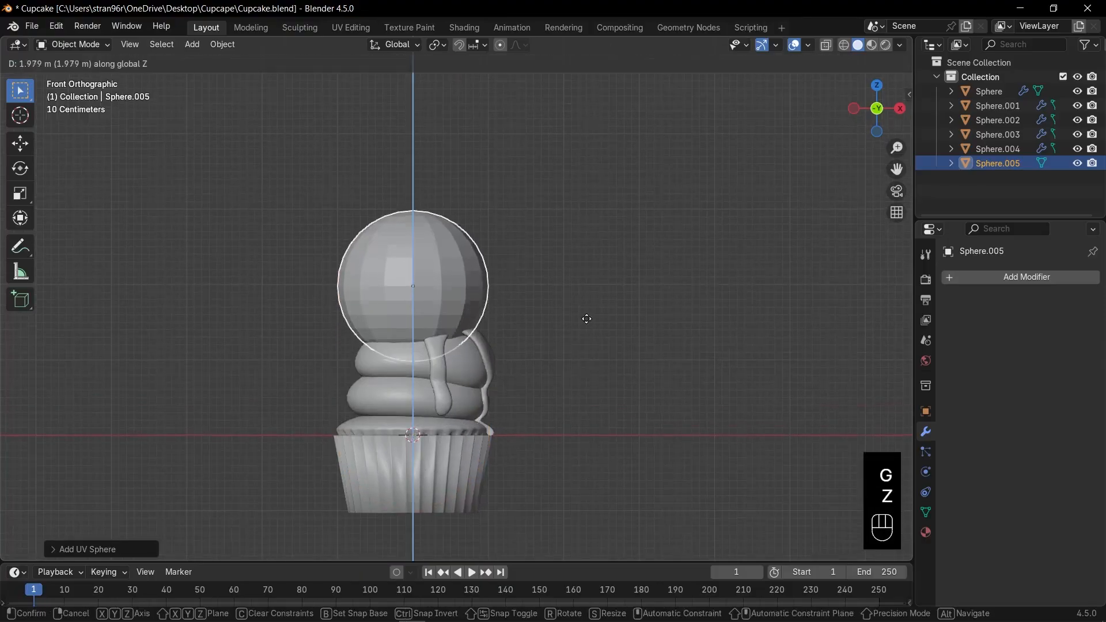
{"action": "left_click", "coordinate": [583, 250]}
Push the sphere's top faces down about 0.83 m along Z with smooth proportional editing to form a dimple.
{"action": "middle_click_drag", "start_coordinate": [582, 249], "coordinate": [579, 343]}
{"action": "key", "text": "Tab"}
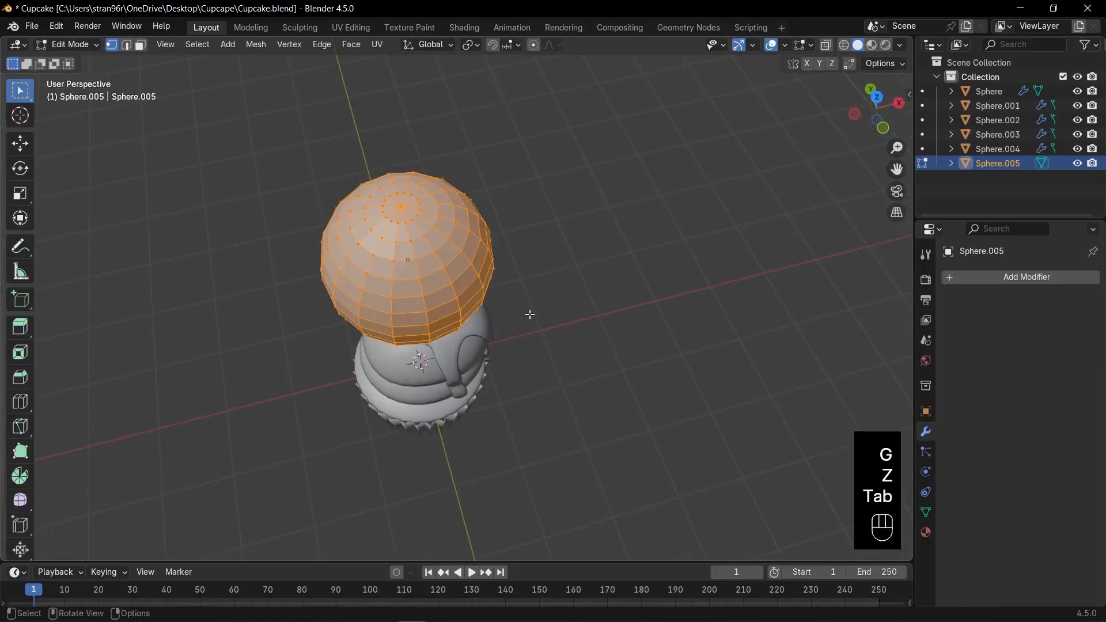
{"action": "scroll", "coordinate": [519, 310], "scroll_direction": "up", "scroll_amount": 1}
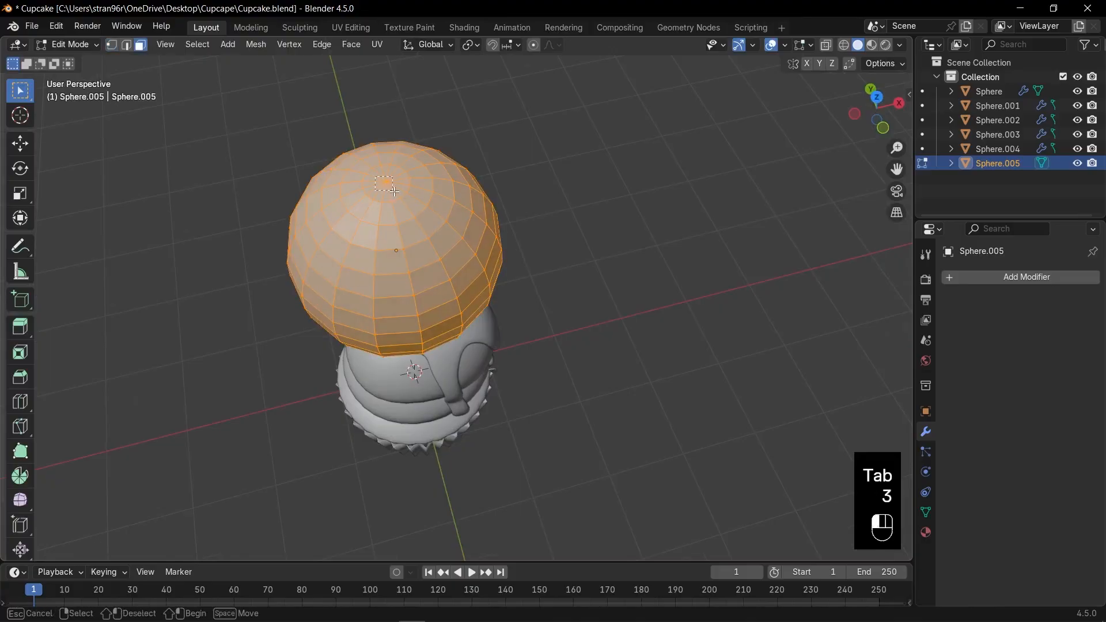
{"action": "left_click_drag", "start_coordinate": [395, 191], "coordinate": [395, 193]}
{"action": "middle_click_drag", "start_coordinate": [431, 225], "coordinate": [420, 210]}
{"action": "key", "text": "o"}
{"action": "scroll", "coordinate": [420, 209], "scroll_direction": "up", "scroll_amount": 1}
{"action": "key", "text": "g"}
{"action": "key", "text": "z"}
{"action": "scroll", "coordinate": [423, 292], "scroll_direction": "down", "scroll_amount": 10}
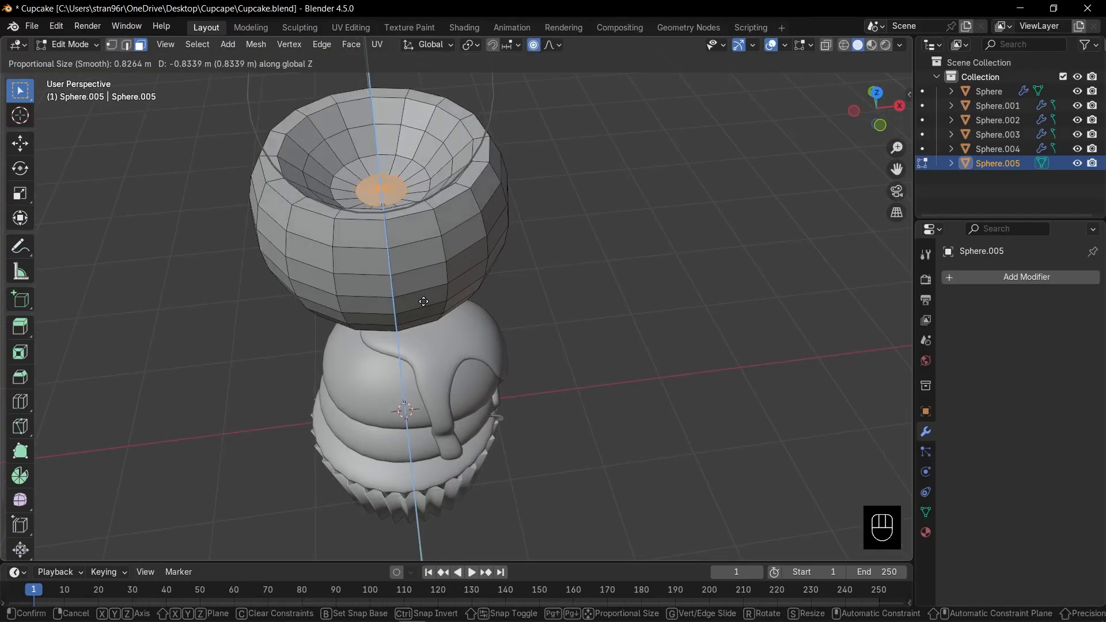
{"action": "left_click", "coordinate": [423, 302]}
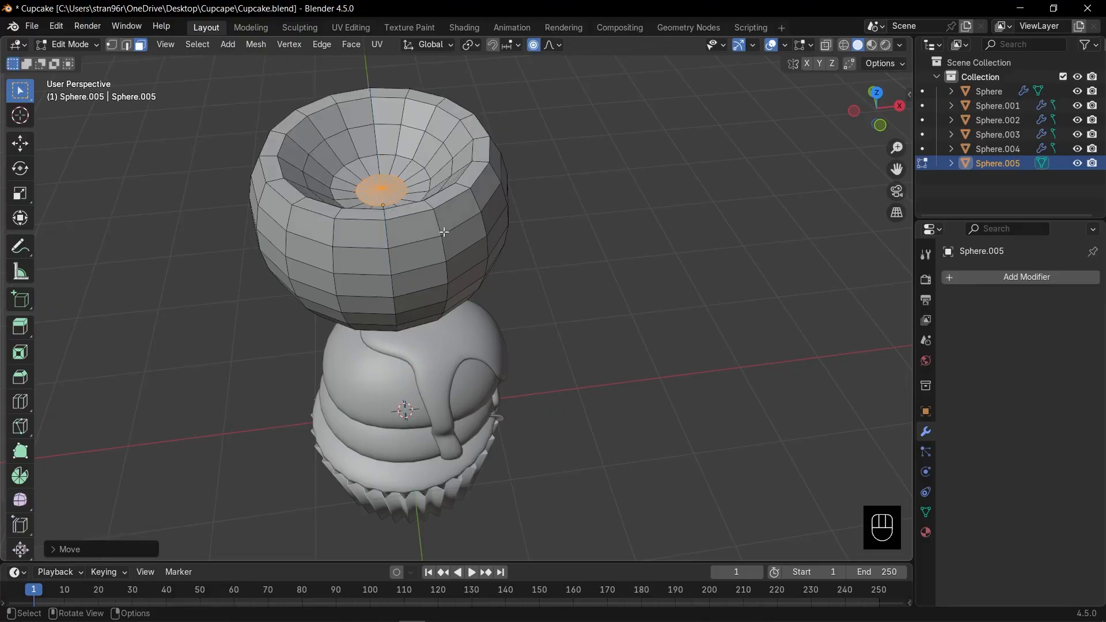
Turn off proportional editing and raise the dimple's upper inner edge loop along Z.
{"action": "key", "text": "2"}
{"action": "left_click", "coordinate": [448, 151], "text": "alt"}
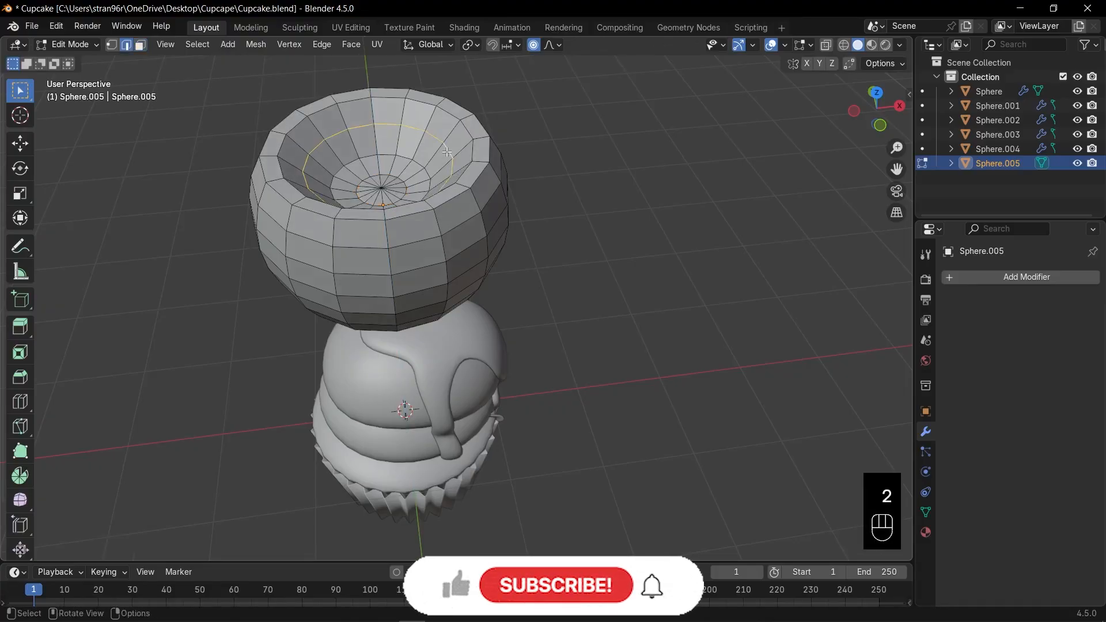
{"action": "key", "text": "o"}
{"action": "key", "text": "g"}
{"action": "key", "text": "z"}
{"action": "left_click", "coordinate": [424, 156]}
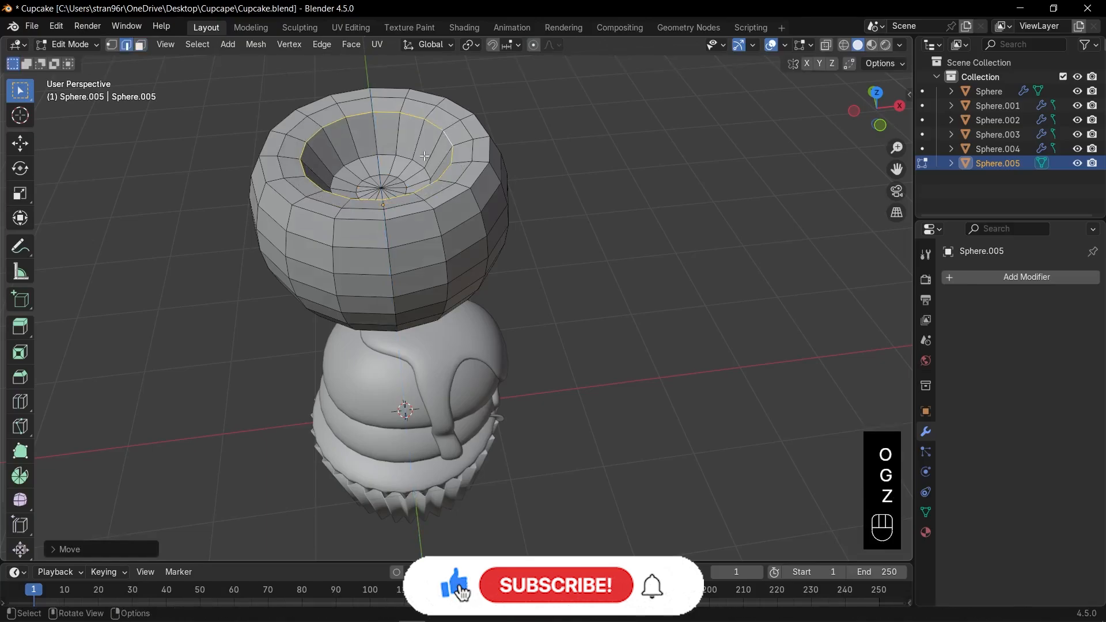
Shift the dimple's lower inner edge loop and its outer rim loop along Z to smooth the slope.
{"action": "left_click", "coordinate": [417, 161], "text": "alt"}
{"action": "key", "text": "g"}
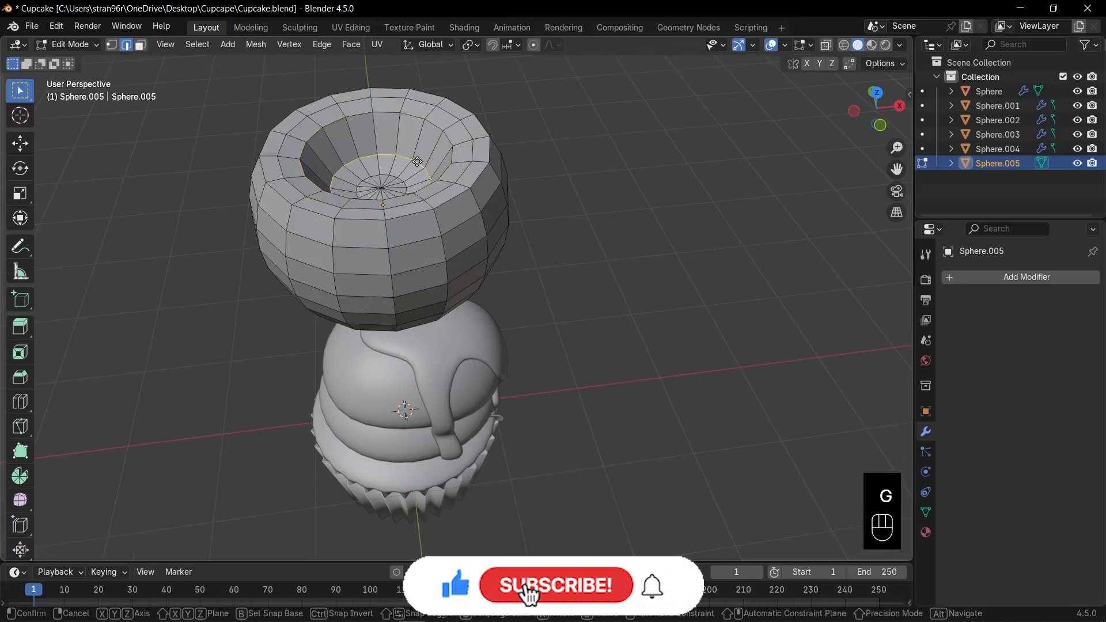
{"action": "key", "text": "z"}
{"action": "left_click", "coordinate": [424, 145]}
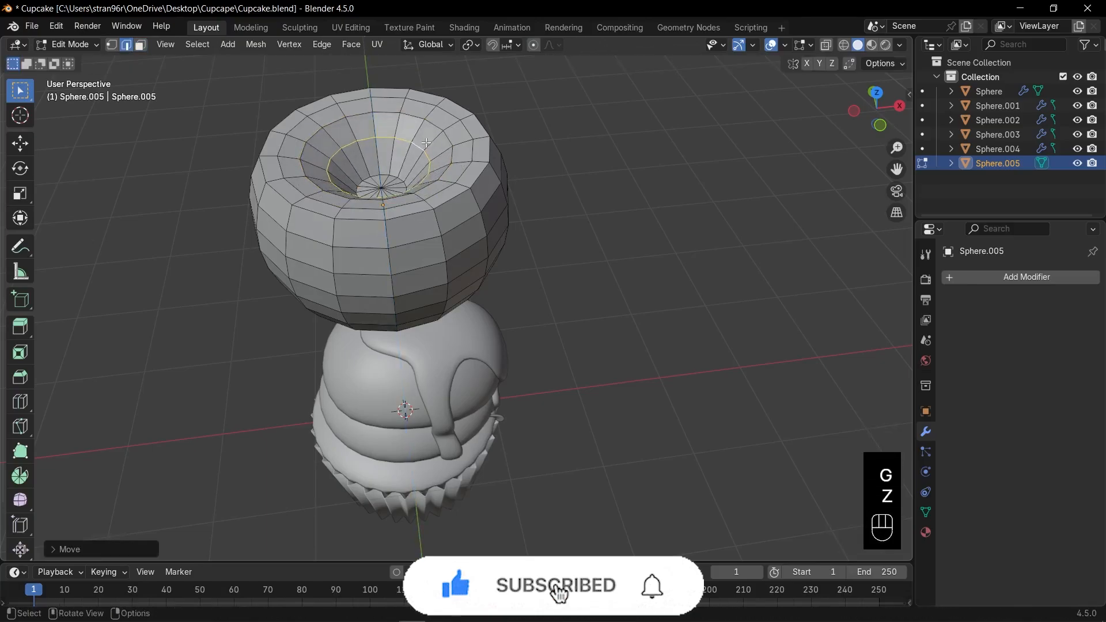
{"action": "left_click", "coordinate": [446, 115], "text": "alt"}
{"action": "key", "text": "g"}
{"action": "key", "text": "z"}
{"action": "left_click", "coordinate": [422, 126]}
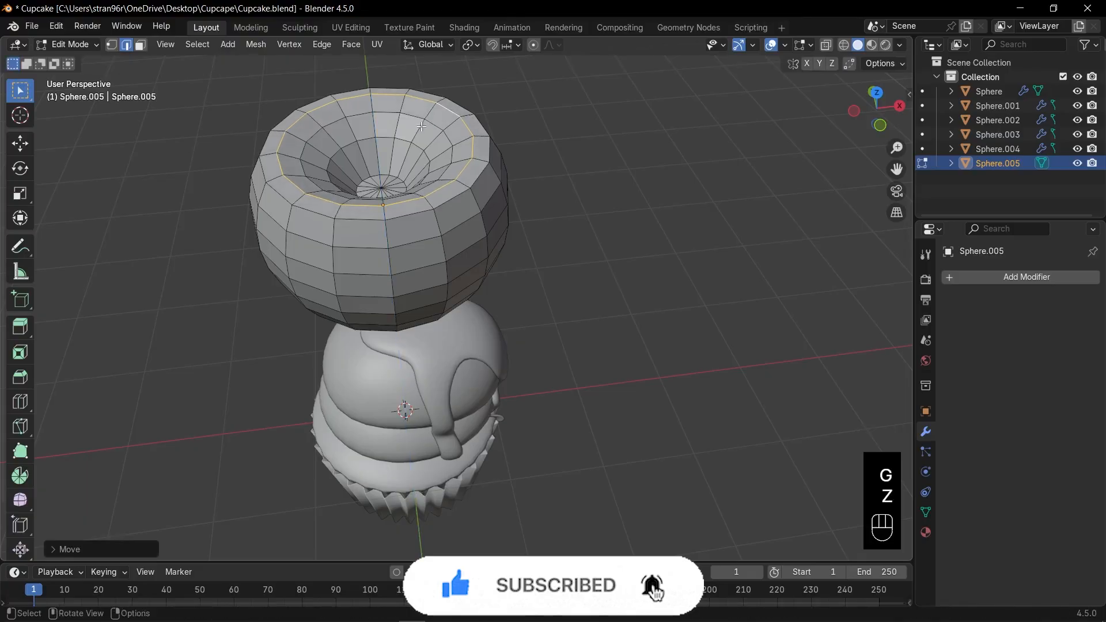
Raise the vertices on the +X and -X sides of the sphere's rim with proportional editing to form two lobes.
{"action": "mouse_move", "coordinate": [448, 167]}
{"action": "middle_mouse_down"}
{"action": "mouse_move", "coordinate": [462, 130]}
{"action": "mouse_move", "coordinate": [452, 176]}
{"action": "middle_mouse_up"}
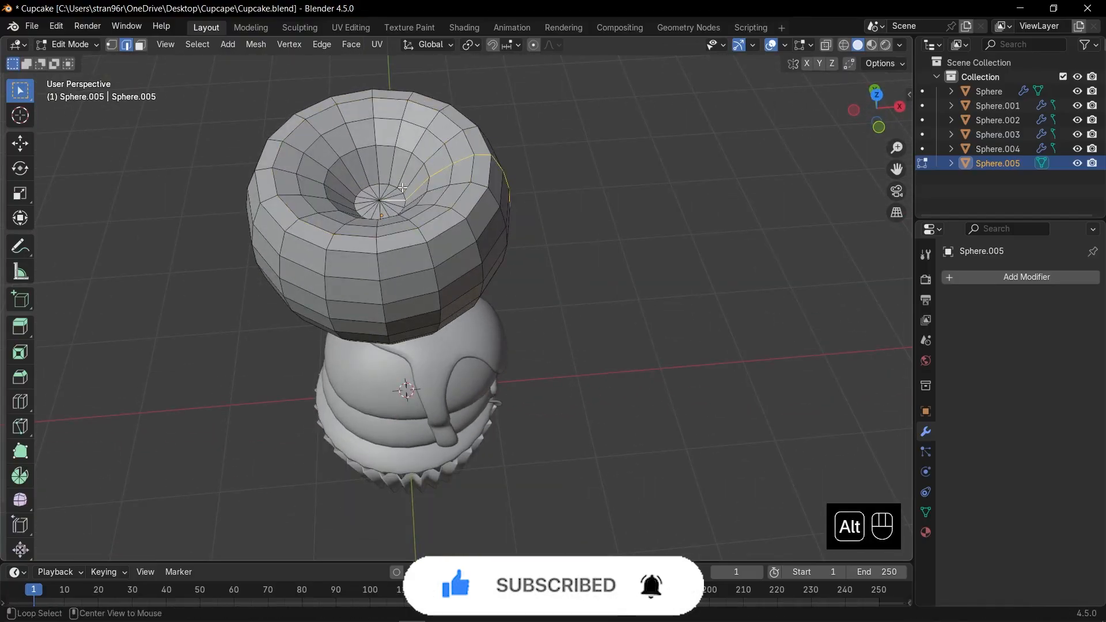
{"action": "key", "text": "1"}
{"action": "left_click", "coordinate": [460, 123], "text": "alt"}
{"action": "left_click_drag", "start_coordinate": [456, 121], "coordinate": [481, 132]}
{"action": "key", "text": "KP_1"}
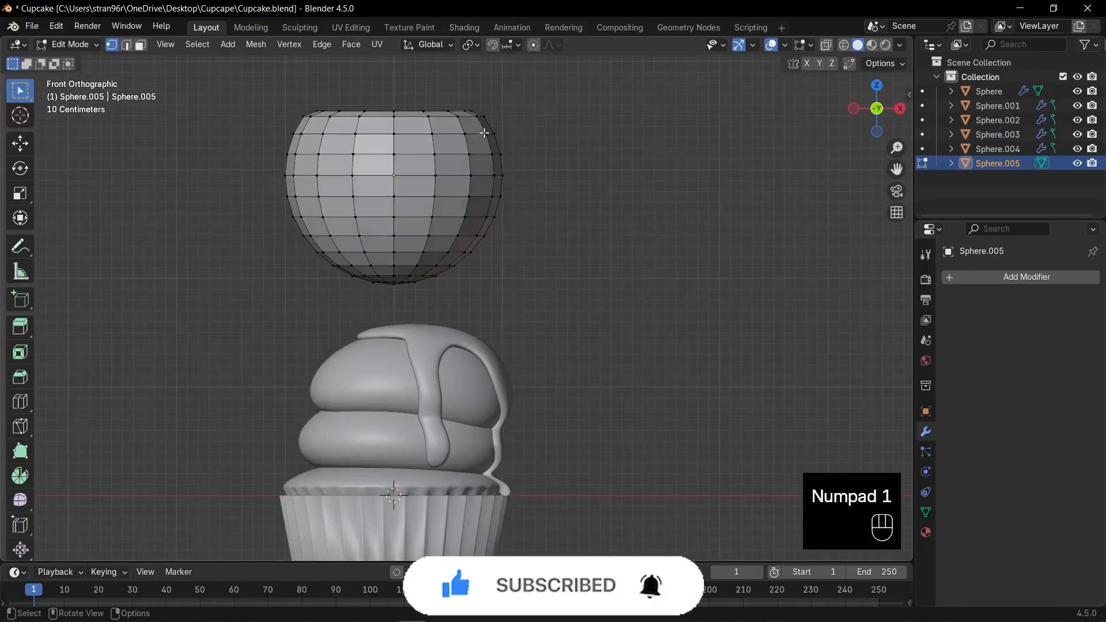
{"action": "key", "text": "o"}
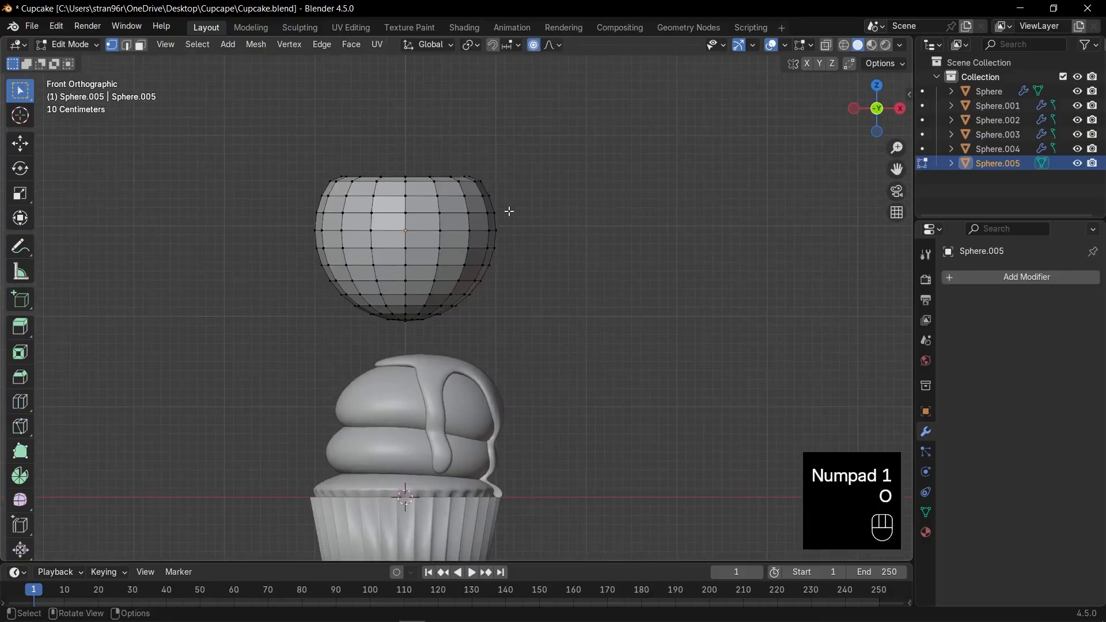
{"action": "key", "text": "g"}
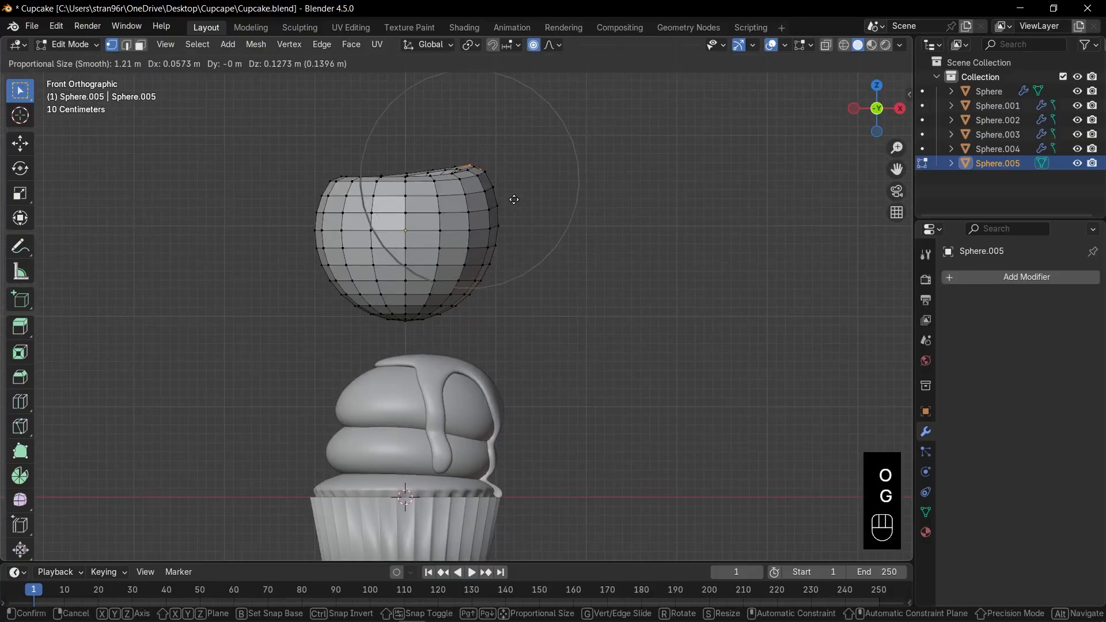
{"action": "left_click", "coordinate": [514, 200]}
{"action": "left_click_drag", "start_coordinate": [322, 173], "coordinate": [353, 189]}
{"action": "key", "text": "g"}
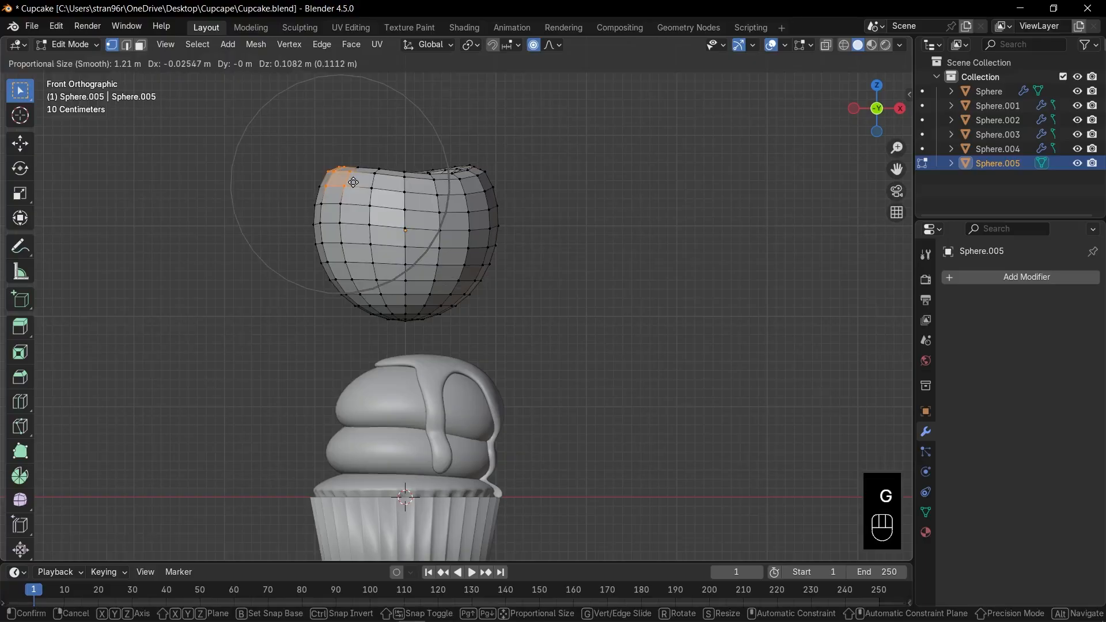
{"action": "left_click", "coordinate": [397, 173]}
Lower the dimple's centre vertex with proportional editing in X-ray view and move the vertex on its +X slope.
{"action": "key", "text": "alt+z"}
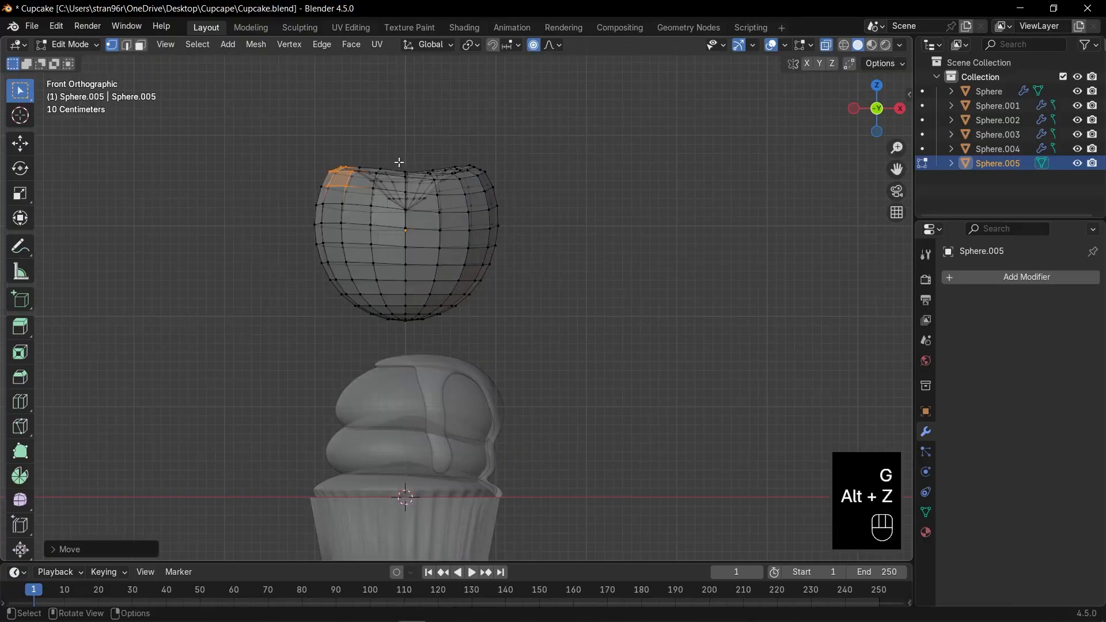
{"action": "left_click", "coordinate": [406, 208]}
{"action": "key", "text": "g"}
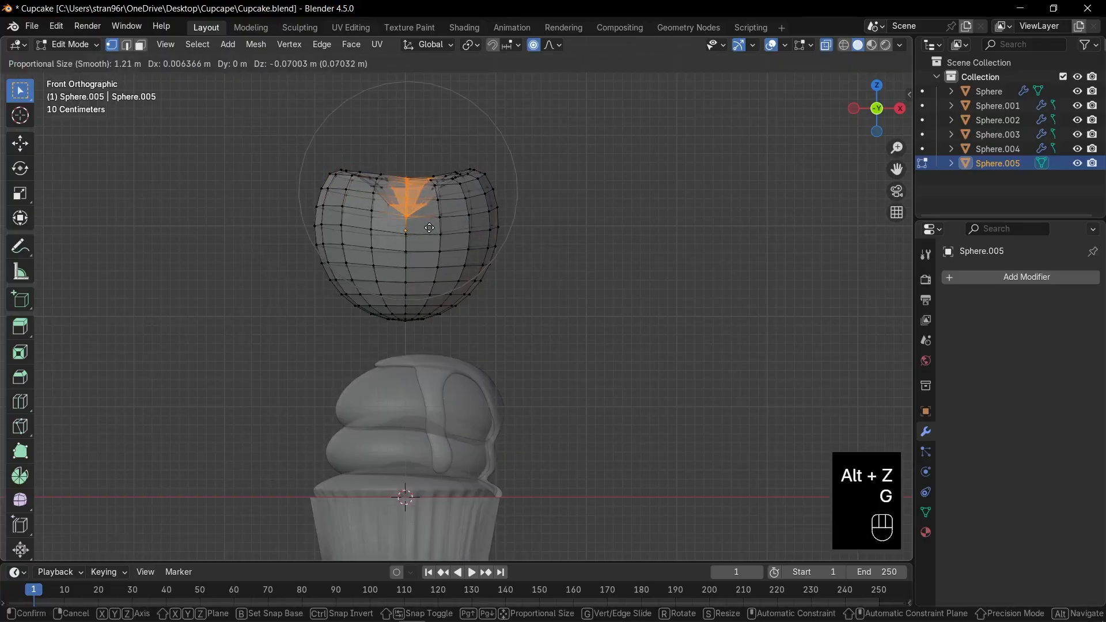
{"action": "left_click", "coordinate": [428, 238]}
{"action": "left_click", "coordinate": [444, 181]}
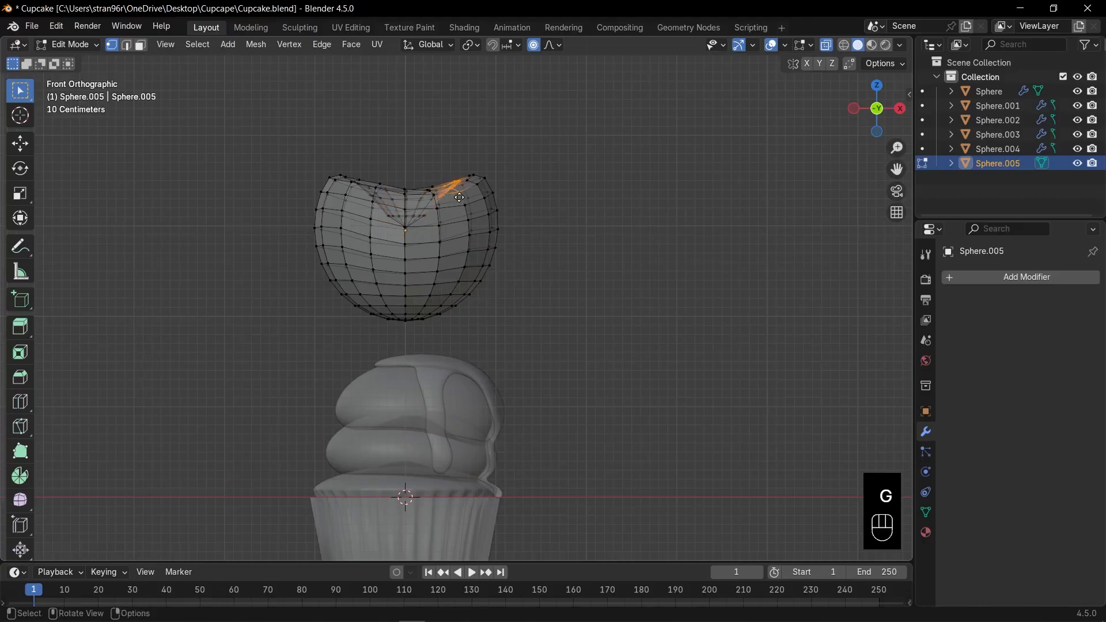
{"action": "key", "text": "g"}
{"action": "left_click", "coordinate": [455, 191]}
Move the upper +X and -X side vertices of the sphere outward and slightly up to bulge both lobes.
{"action": "left_click", "coordinate": [474, 177]}
{"action": "key", "text": "g"}
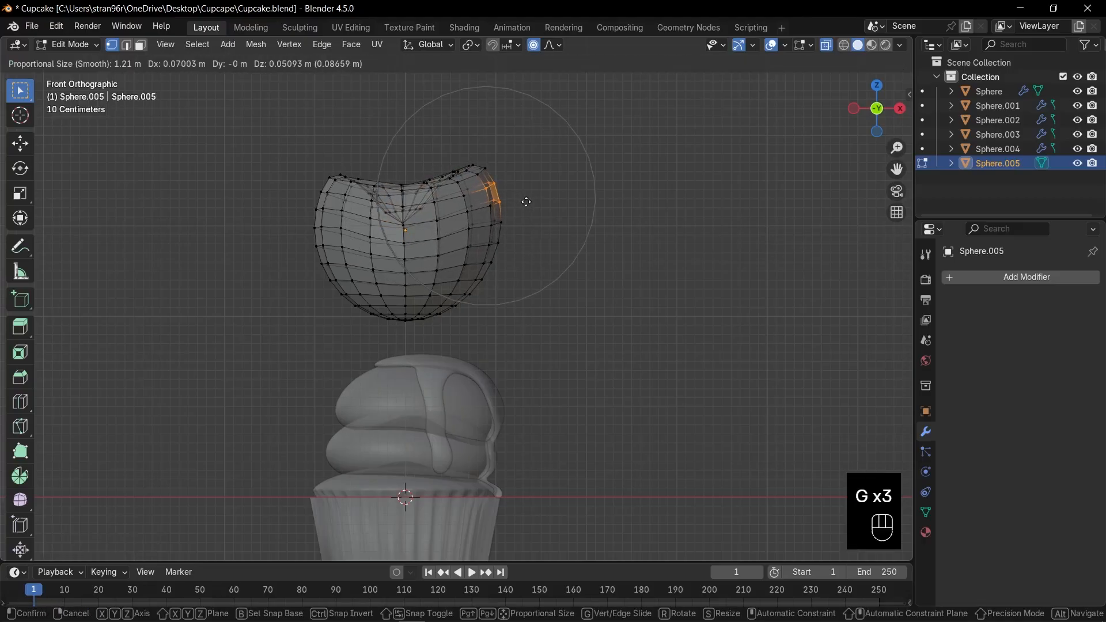
{"action": "left_click", "coordinate": [477, 203]}
{"action": "left_click", "coordinate": [318, 193]}
{"action": "key", "text": "g"}
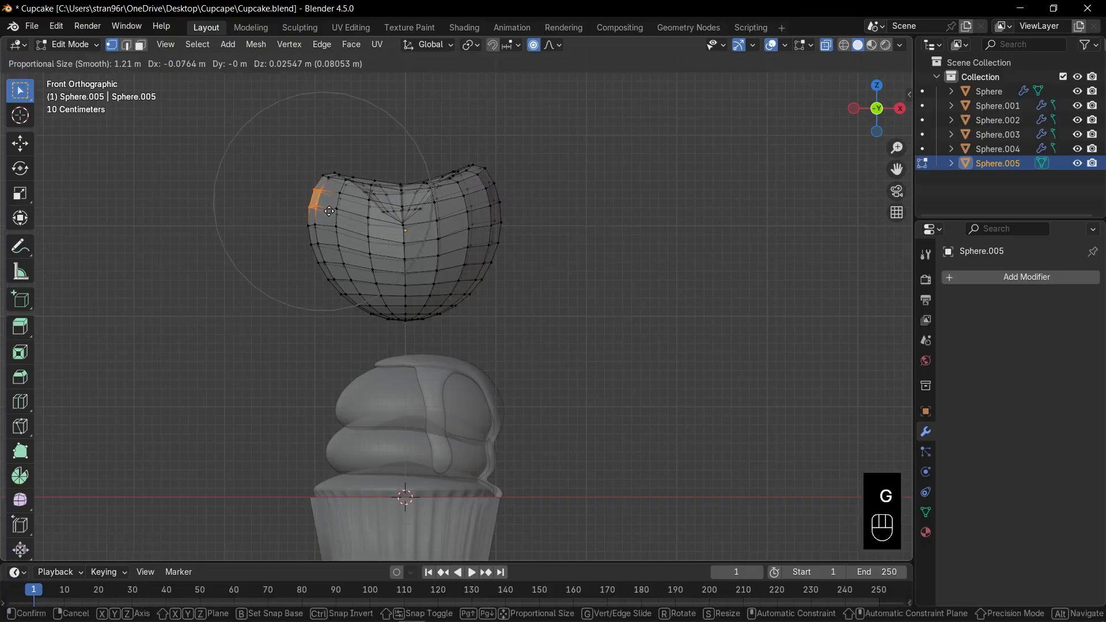
{"action": "left_click", "coordinate": [333, 201]}
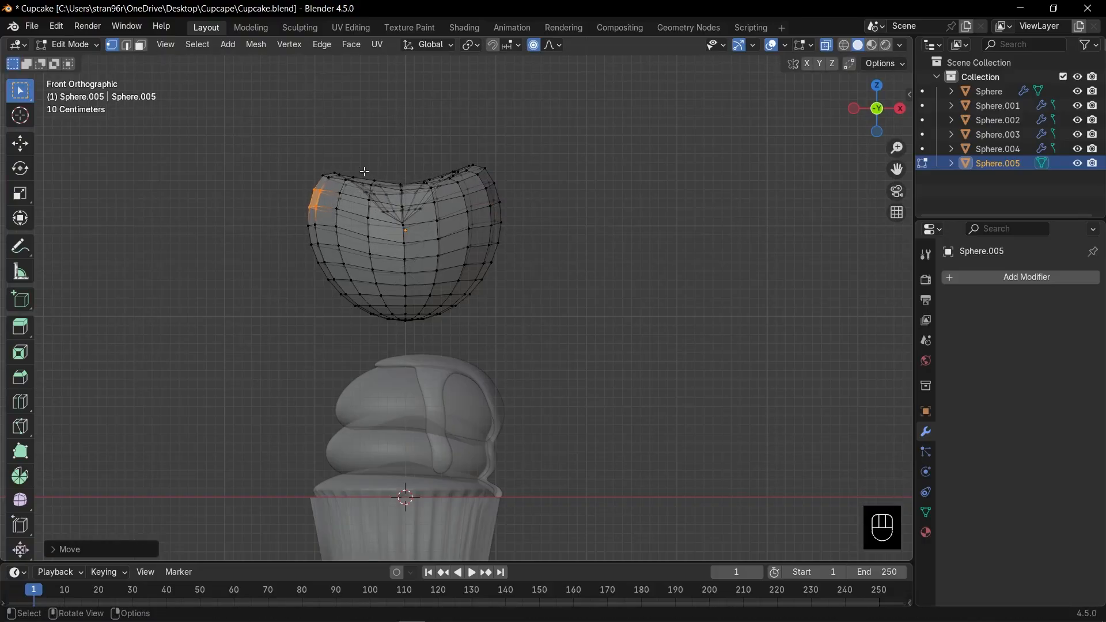
Move the rim vertex on the dimple's -X side with a proportional size of about 0.68 m, and leave X-ray mesh editing.
{"action": "left_click", "coordinate": [371, 181]}
{"action": "key", "text": "g"}
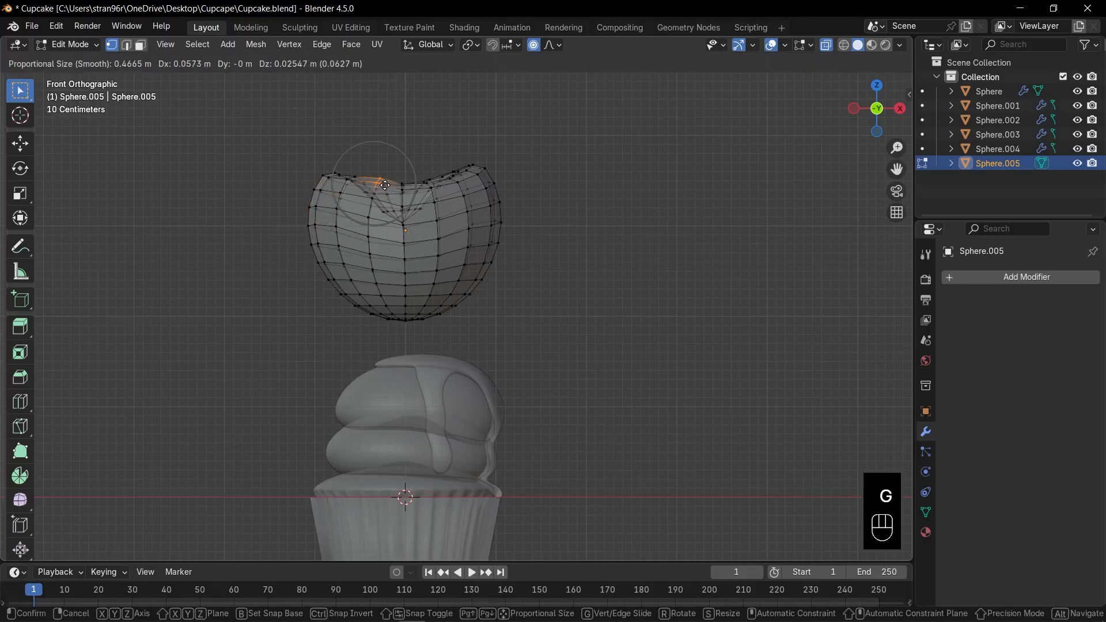
{"action": "left_click", "coordinate": [385, 185]}
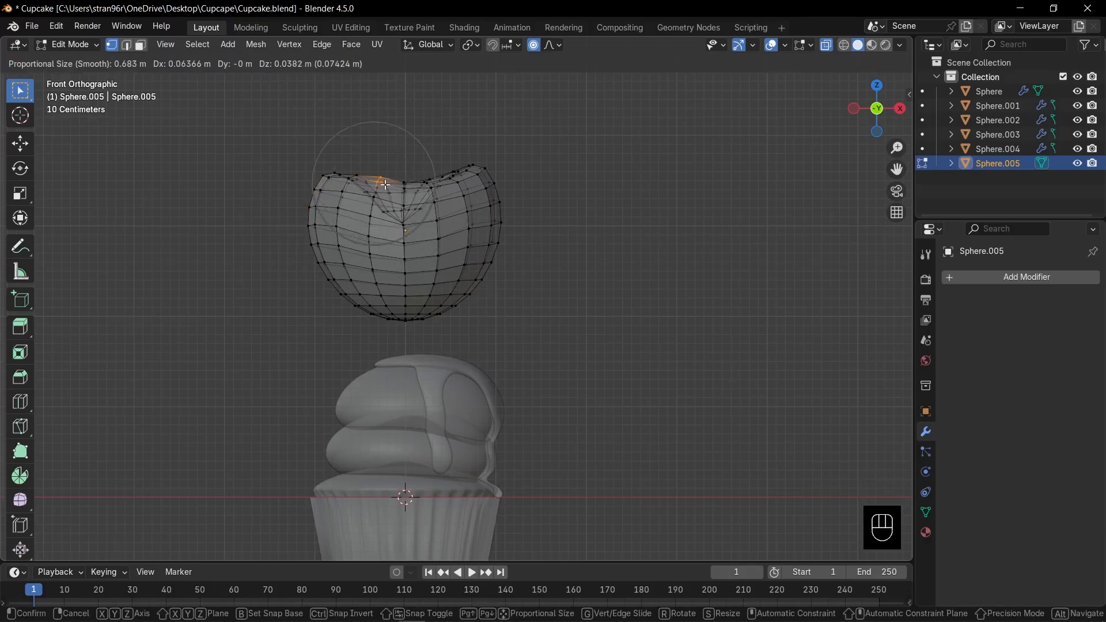
{"action": "key", "text": "Tab"}
{"action": "key", "text": "alt+z"}
Delete the fan of faces at the bottom of the cherry's dimple to open a hole.
{"action": "middle_click_drag", "start_coordinate": [529, 178], "coordinate": [500, 277]}
{"action": "scroll", "coordinate": [489, 263], "scroll_direction": "up", "scroll_amount": 4}
{"action": "key", "text": "Tab"}
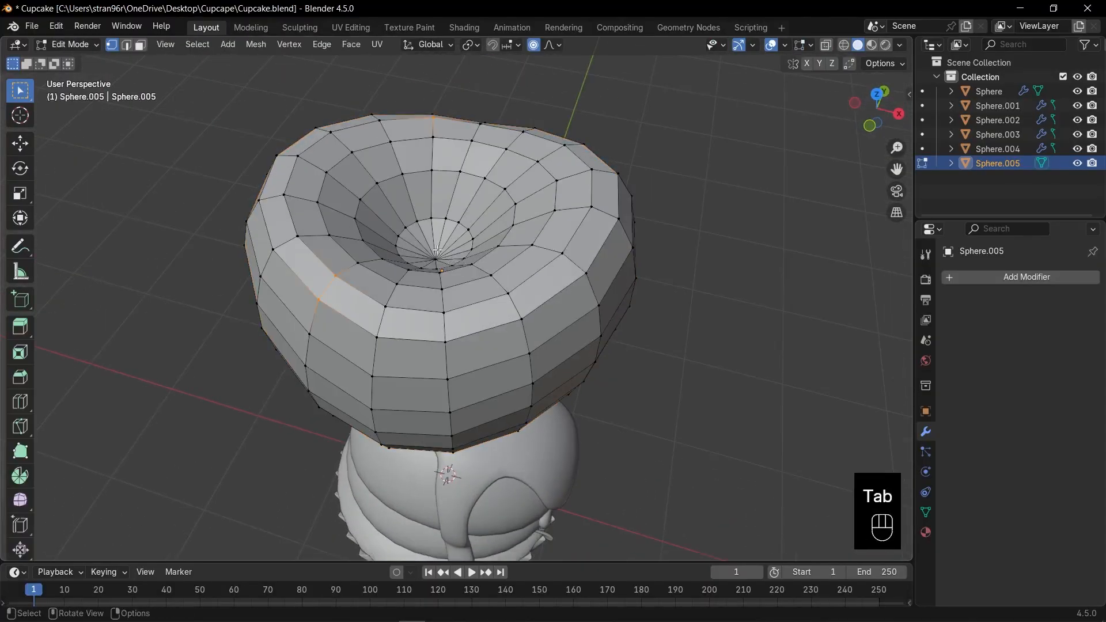
{"action": "key", "text": "3"}
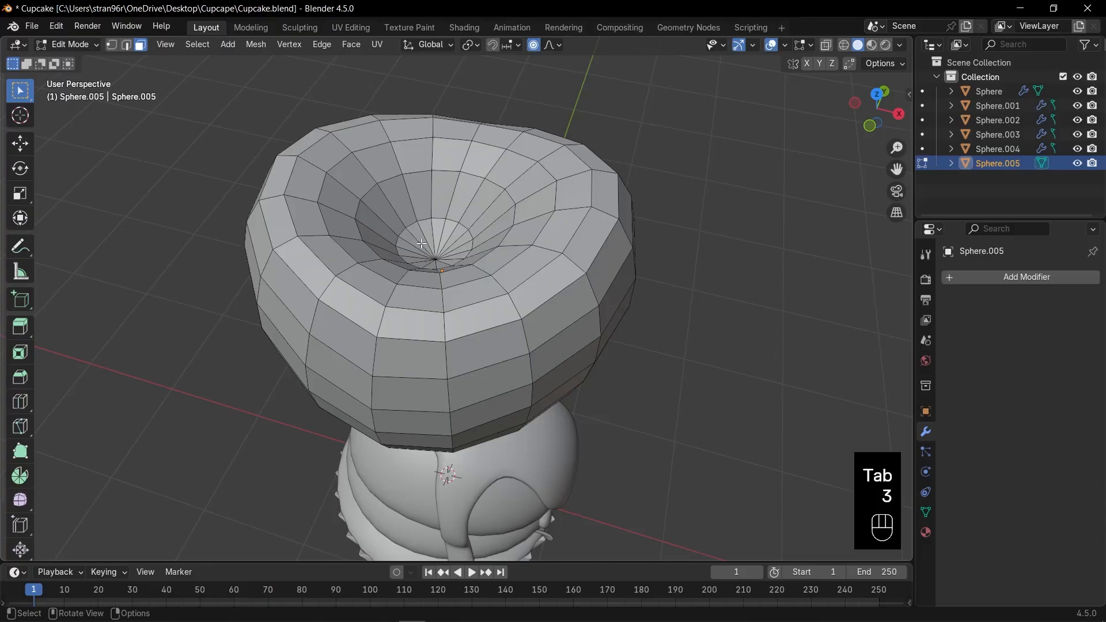
{"action": "left_click_drag", "start_coordinate": [422, 244], "coordinate": [444, 260]}
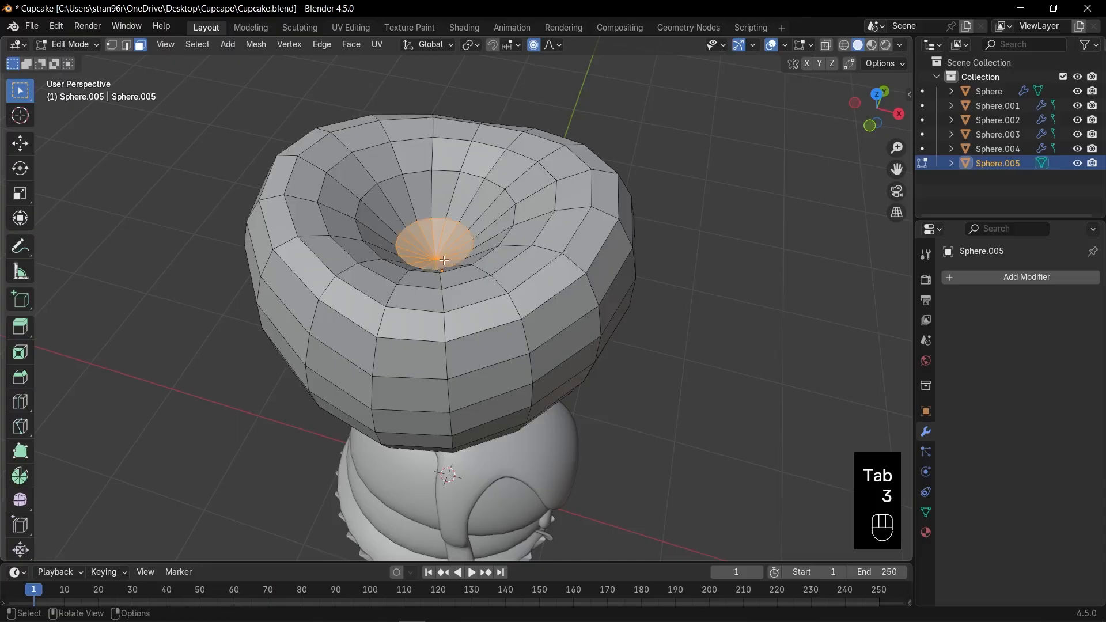
{"action": "key", "text": "x"}
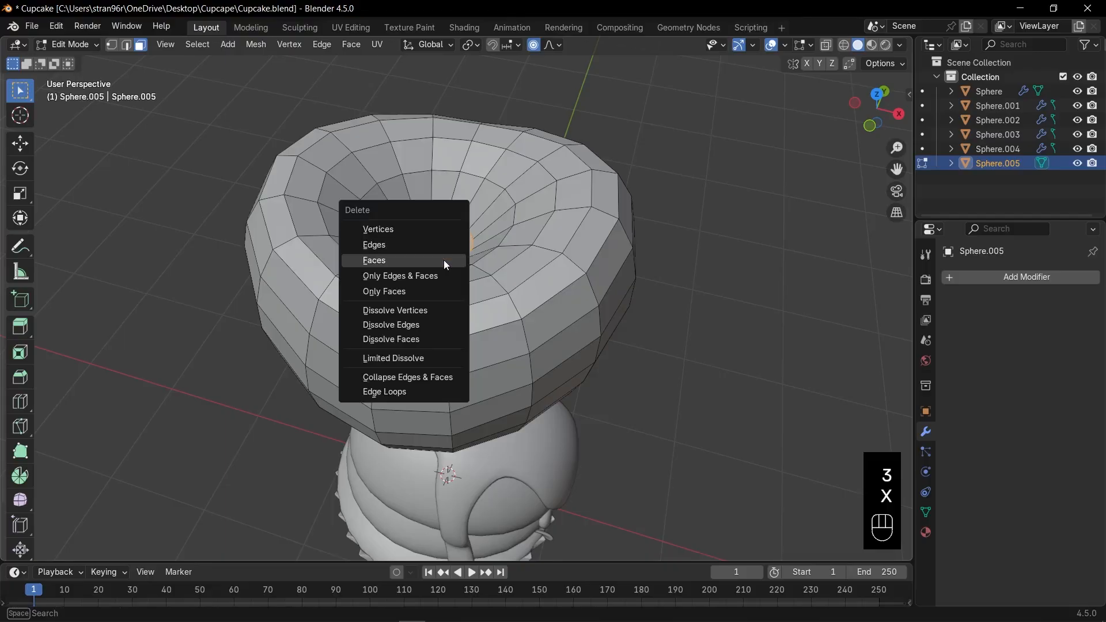
{"action": "left_click", "coordinate": [445, 262]}
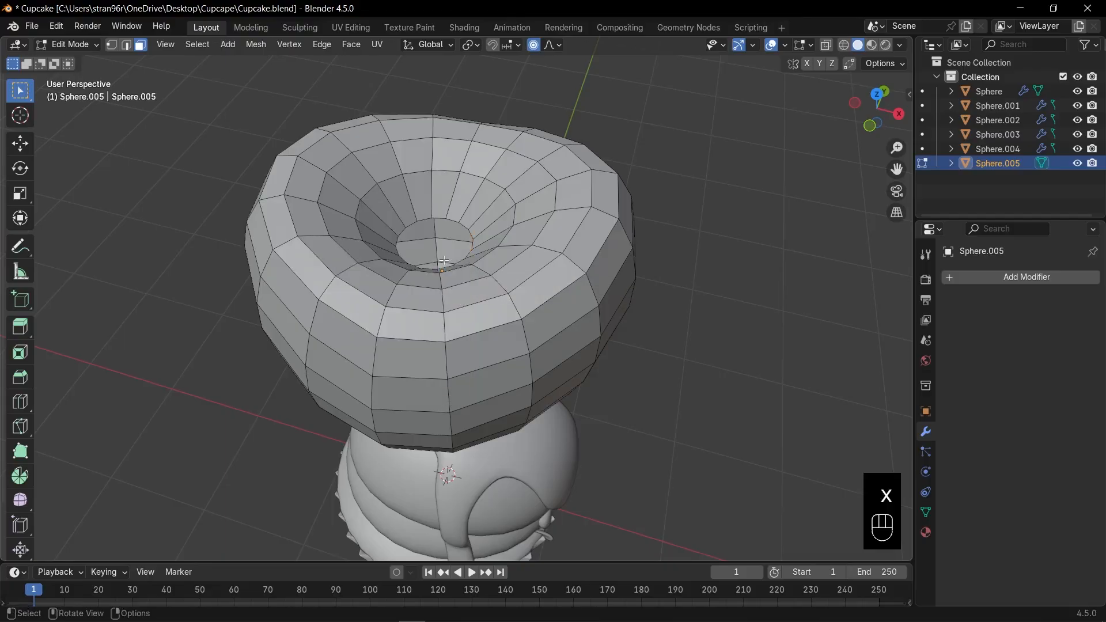
Turn off proportional editing and shrink the hole's edge loop to about 0.52, and again to about 0.48.
{"action": "key", "text": "o"}
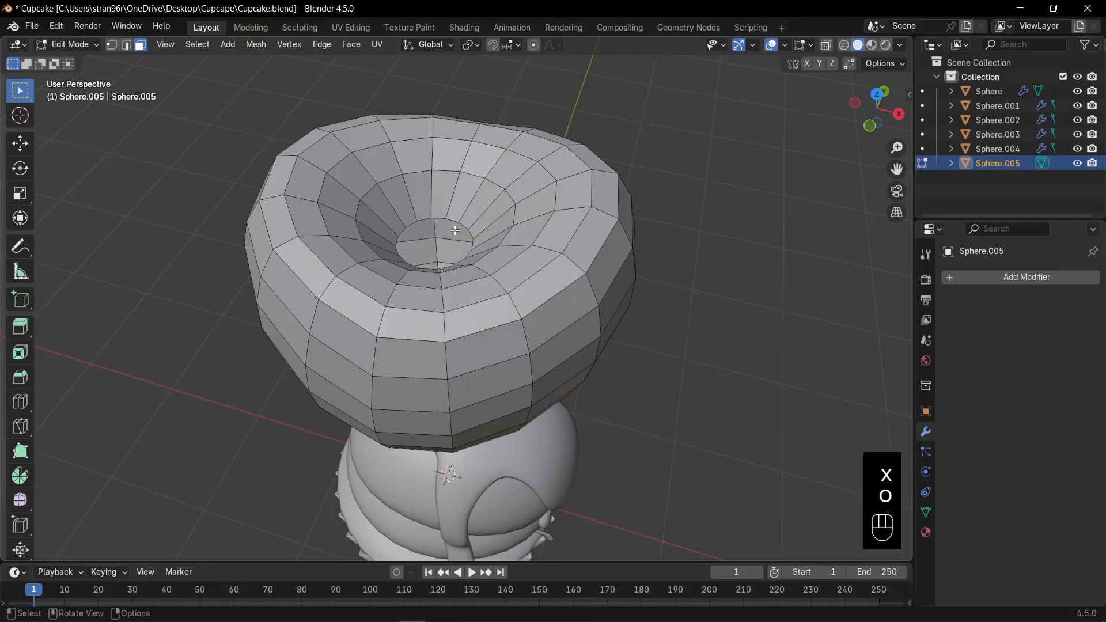
{"action": "key", "text": "2"}
{"action": "key", "text": "s"}
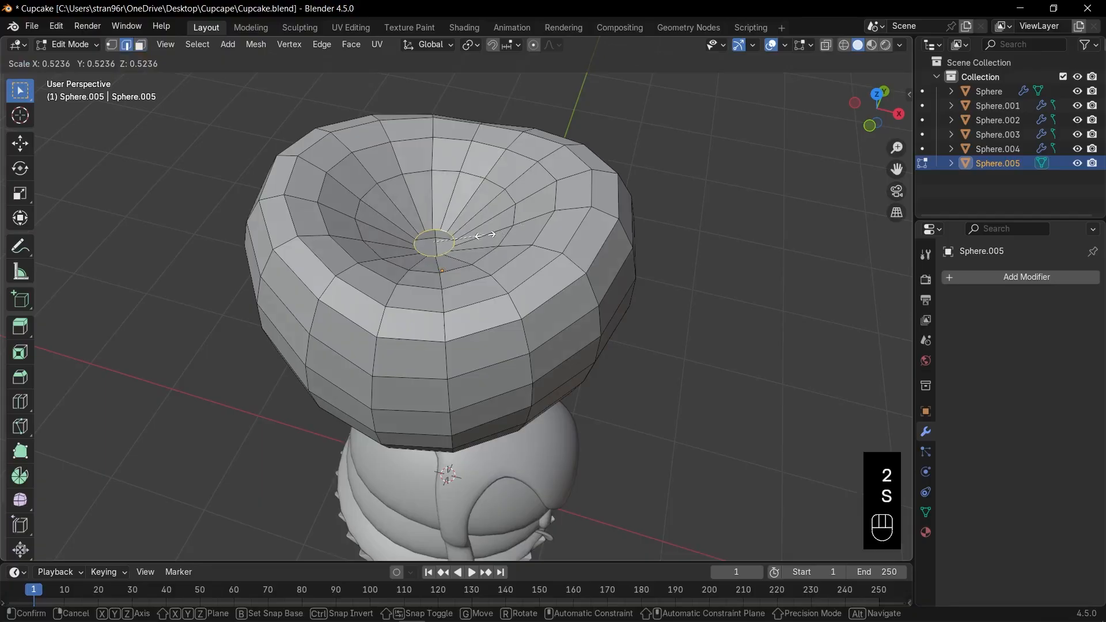
{"action": "left_click", "coordinate": [486, 236]}
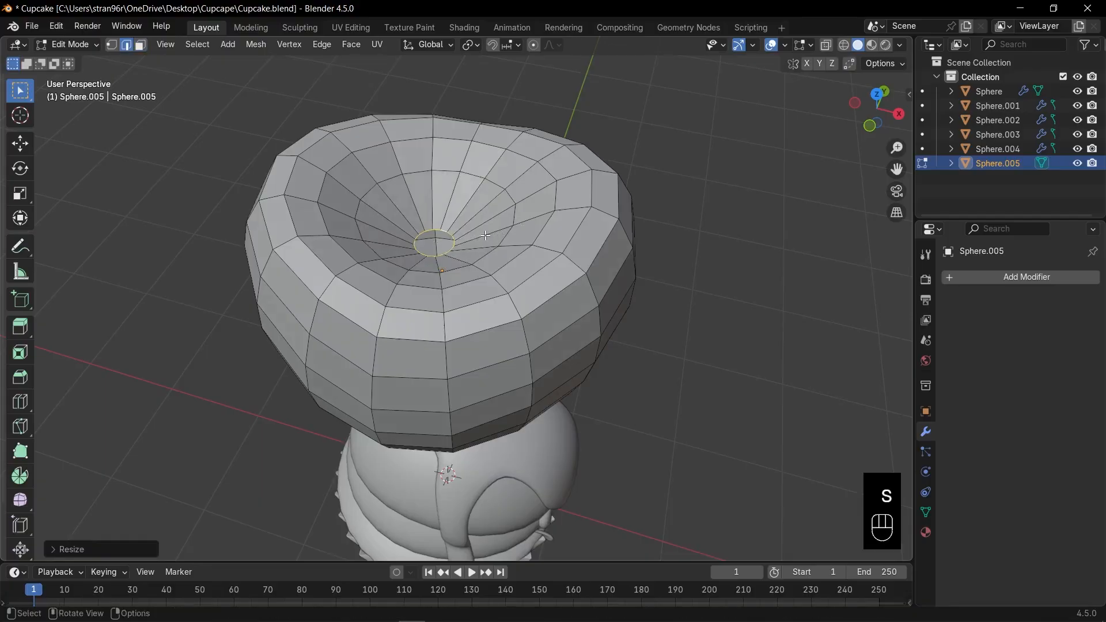
{"action": "key", "text": "KP_1"}
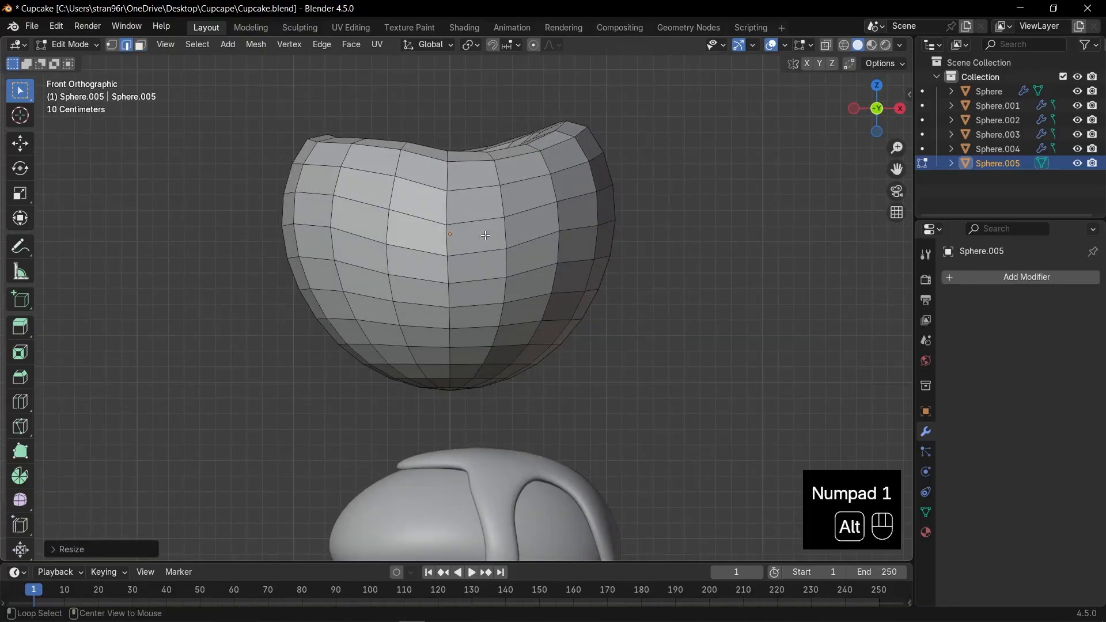
{"action": "key", "text": "alt+z"}
{"action": "scroll", "coordinate": [493, 243], "scroll_direction": "up", "scroll_amount": 2, "text": "shift"}
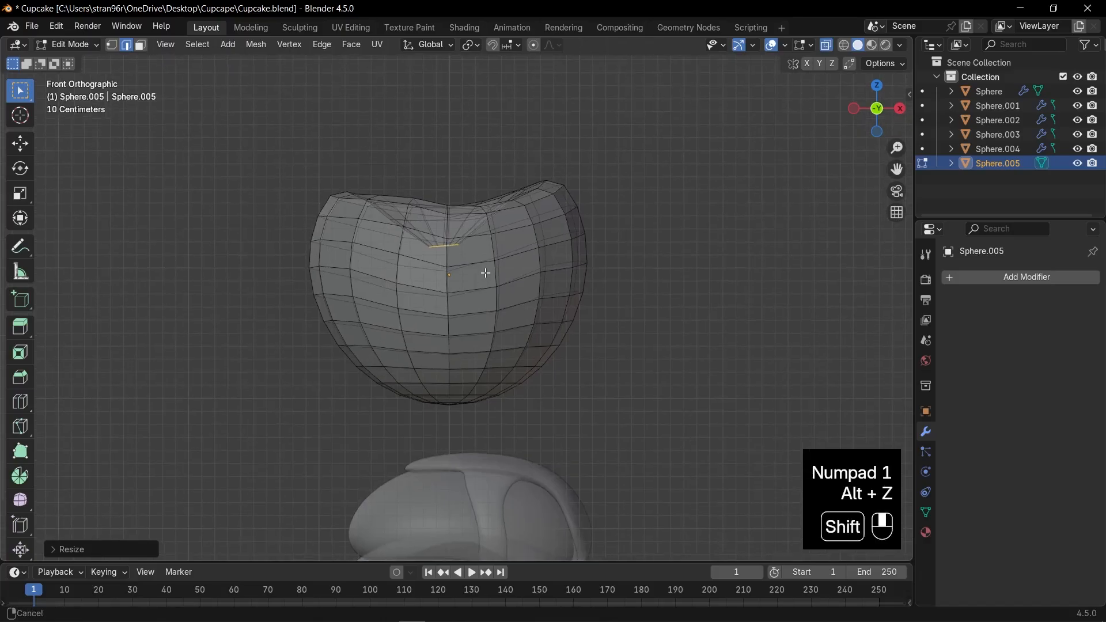
{"action": "key", "text": "s"}
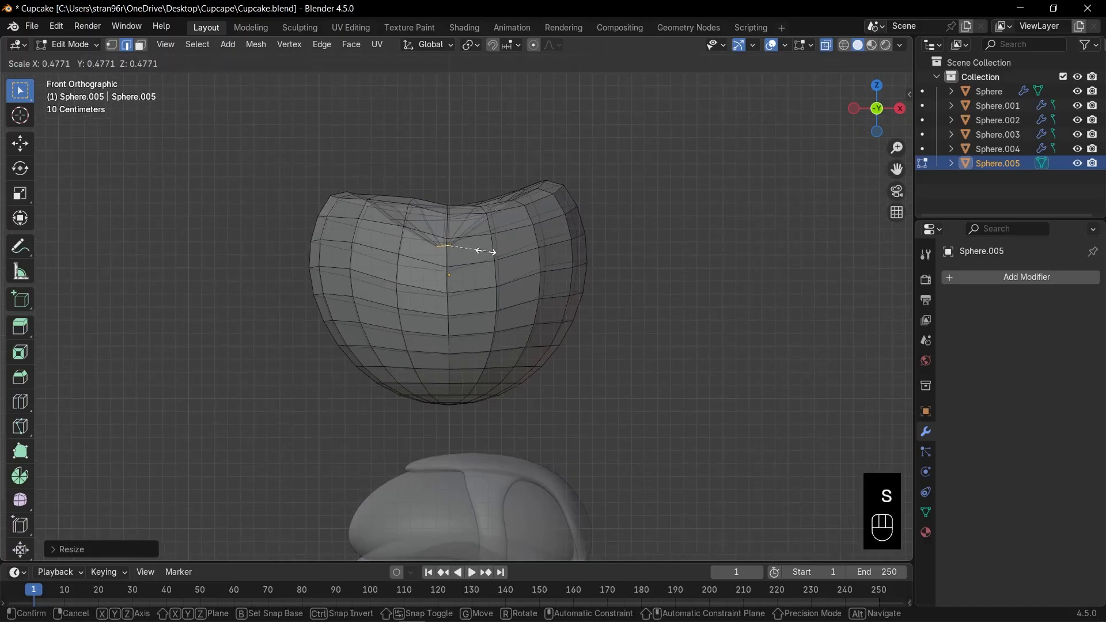
{"action": "left_click", "coordinate": [493, 252]}
Extrude the hole's edge loop upward toward -X in two segments to start a stem rising out of the dimple, adjusting the loop's size between them.
{"action": "scroll", "coordinate": [499, 268], "scroll_direction": "up", "scroll_amount": 2, "text": "shift"}
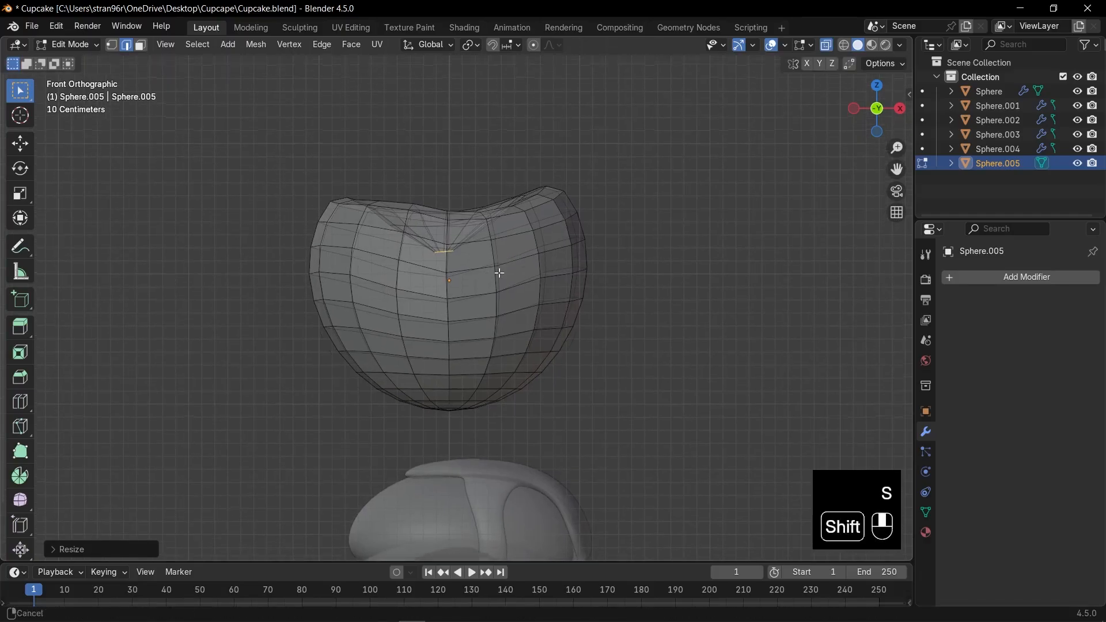
{"action": "key", "text": "e"}
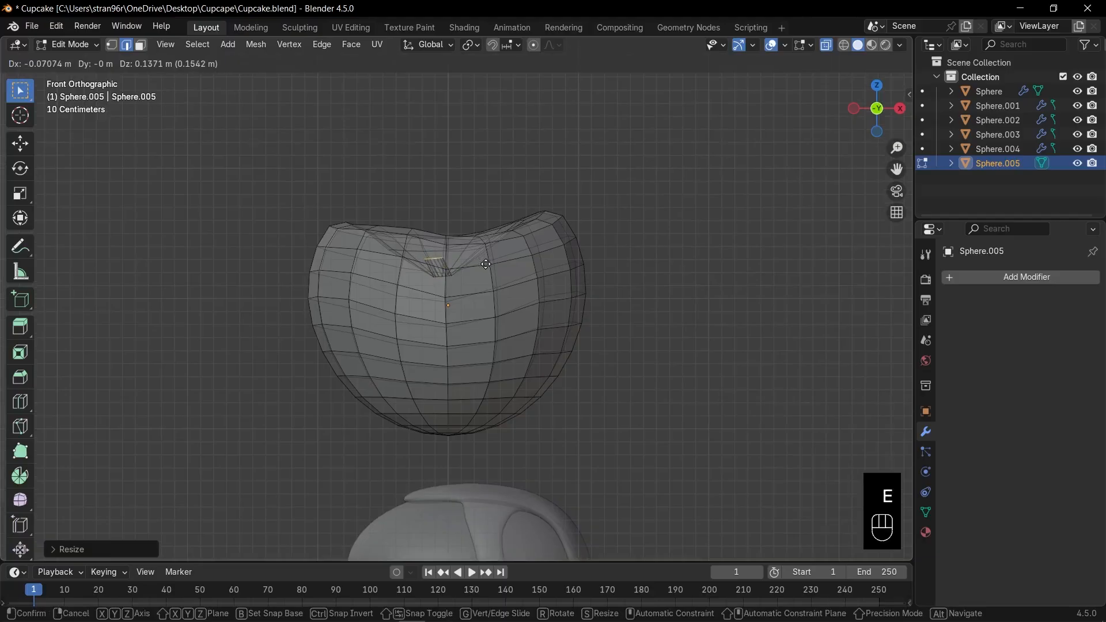
{"action": "left_click", "coordinate": [486, 264]}
{"action": "key", "text": "s"}
{"action": "left_click", "coordinate": [486, 260]}
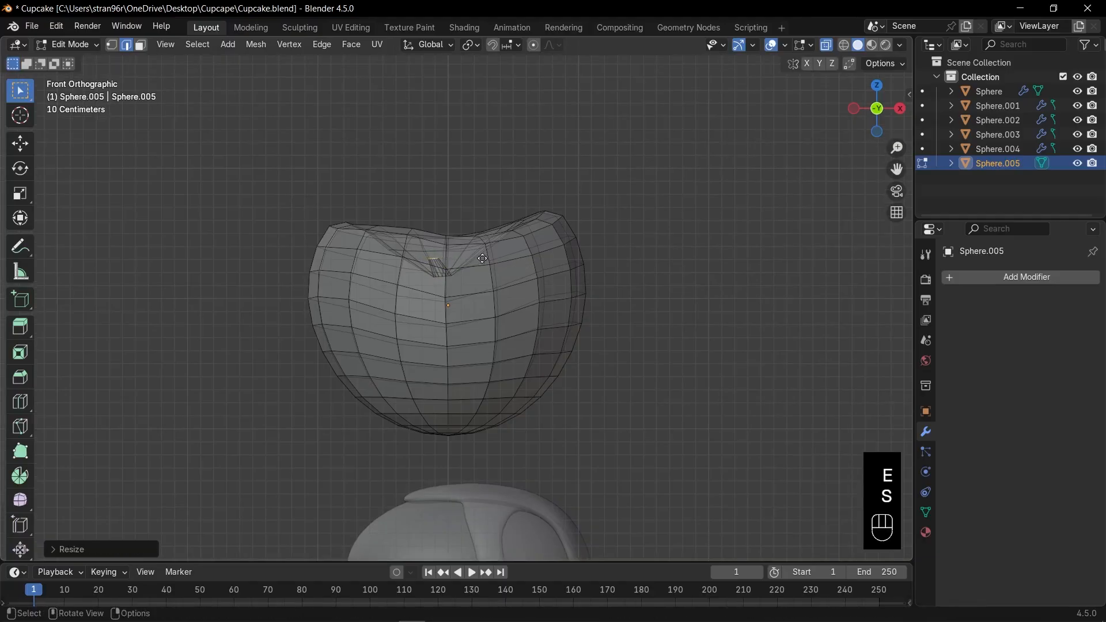
{"action": "key", "text": "g"}
{"action": "left_click", "coordinate": [483, 259]}
{"action": "key", "text": "e"}
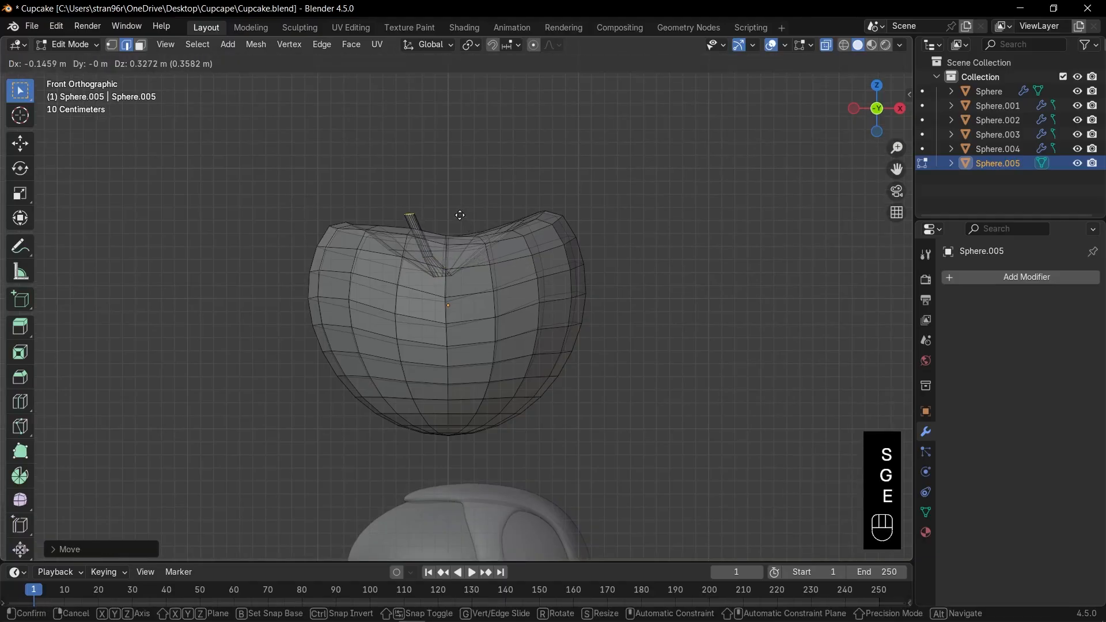
{"action": "left_click", "coordinate": [456, 214]}
Extrude the stem's end loop upward for a third segment, rotate the loop and shift it slightly toward -X.
{"action": "key", "text": "e"}
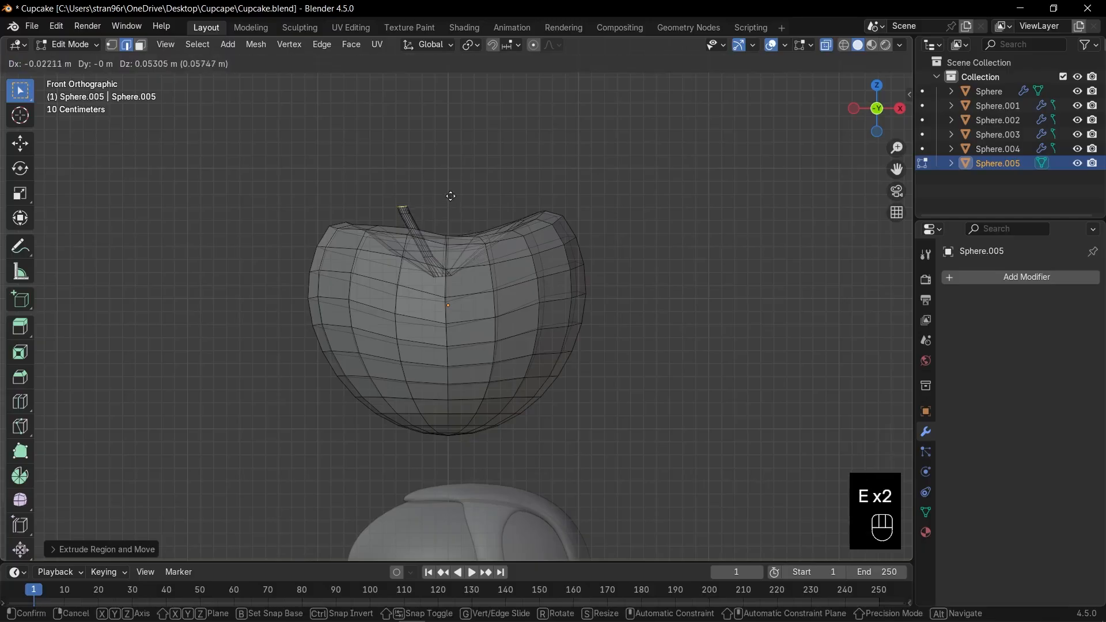
{"action": "left_click", "coordinate": [478, 163]}
{"action": "key", "text": "r"}
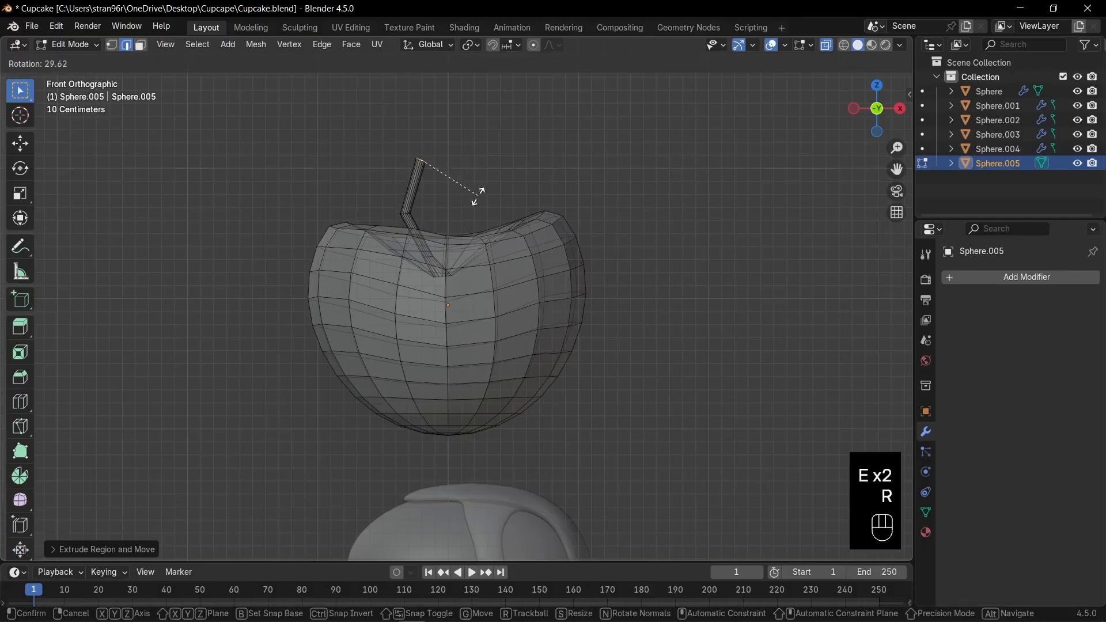
{"action": "left_click", "coordinate": [490, 176]}
{"action": "middle_click_drag", "start_coordinate": [491, 175], "coordinate": [482, 222], "text": "shift"}
{"action": "key", "text": "r"}
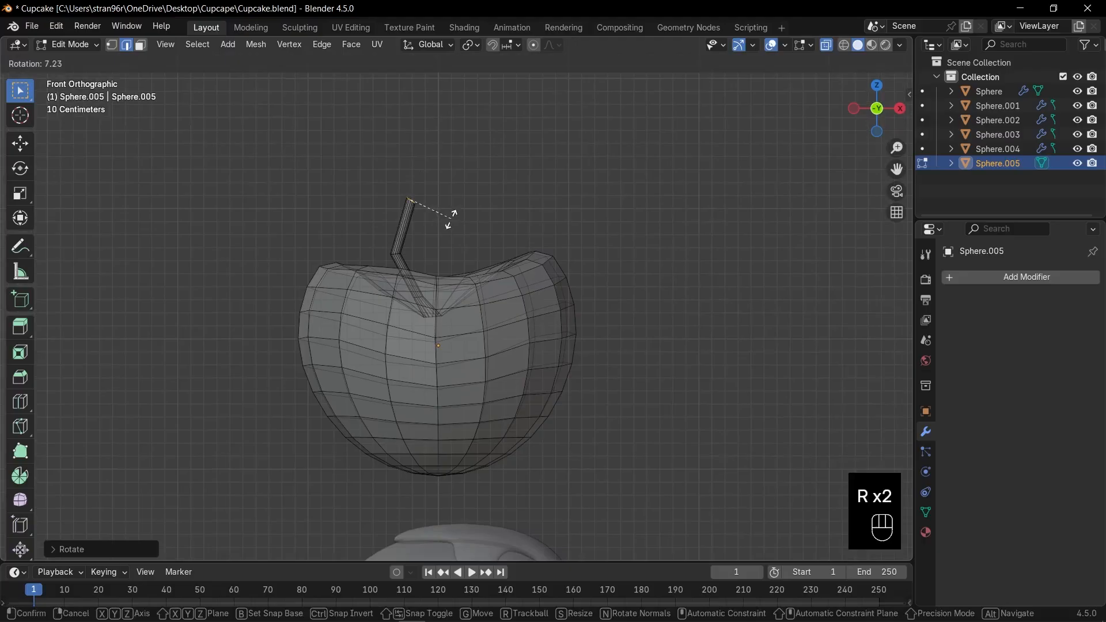
{"action": "left_click", "coordinate": [449, 219]}
{"action": "key", "text": "g"}
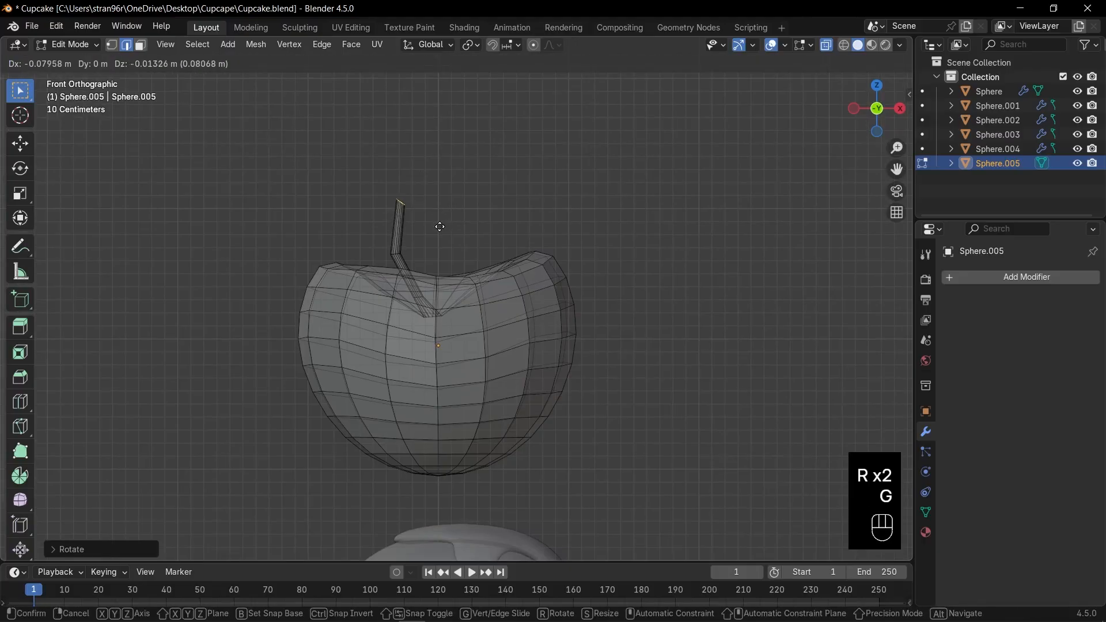
{"action": "left_click", "coordinate": [438, 228]}
Extrude two more stem segments curving up toward +X, rotating the end loop about 34° and enlarging it to about 1.24.
{"action": "key", "text": "e"}
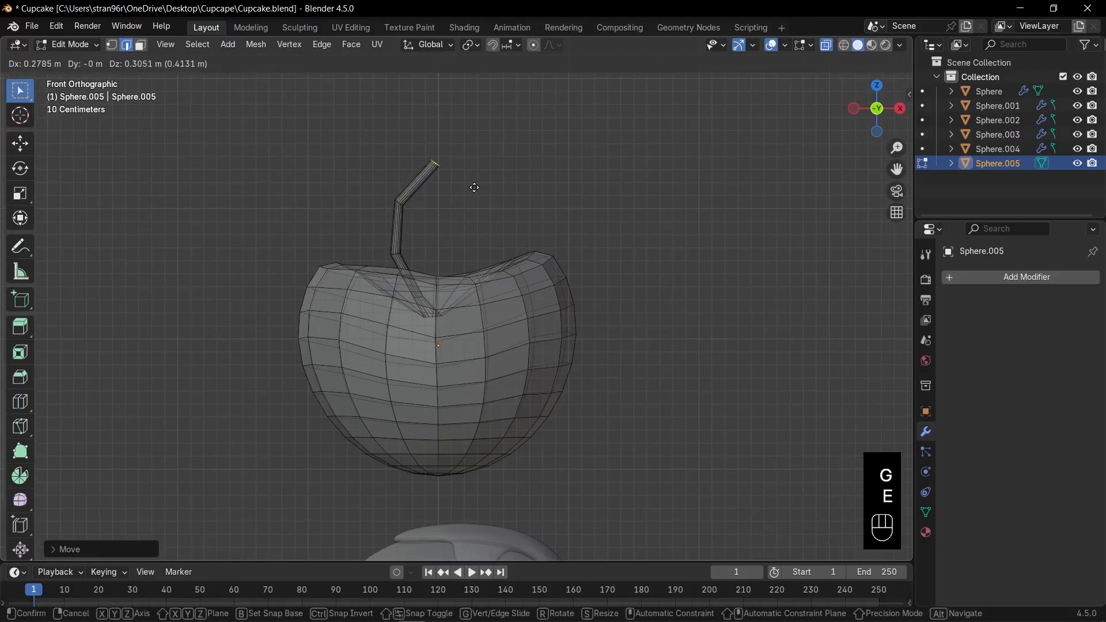
{"action": "left_click", "coordinate": [478, 180]}
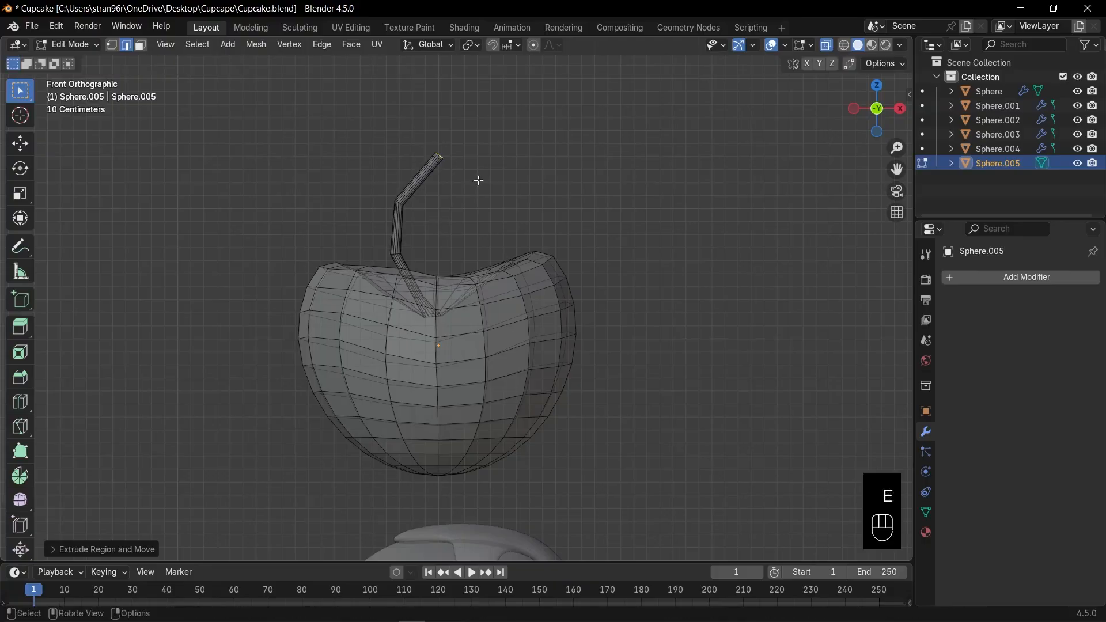
{"action": "middle_click_drag", "start_coordinate": [494, 178], "coordinate": [476, 213], "text": "shift"}
{"action": "key", "text": "e"}
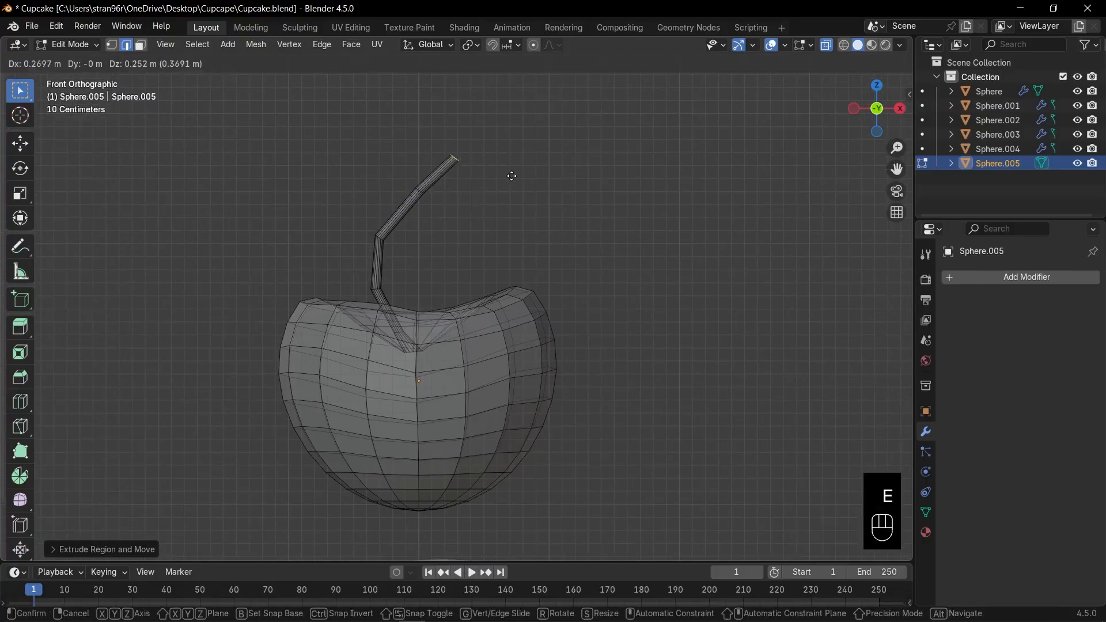
{"action": "key", "text": "r"}
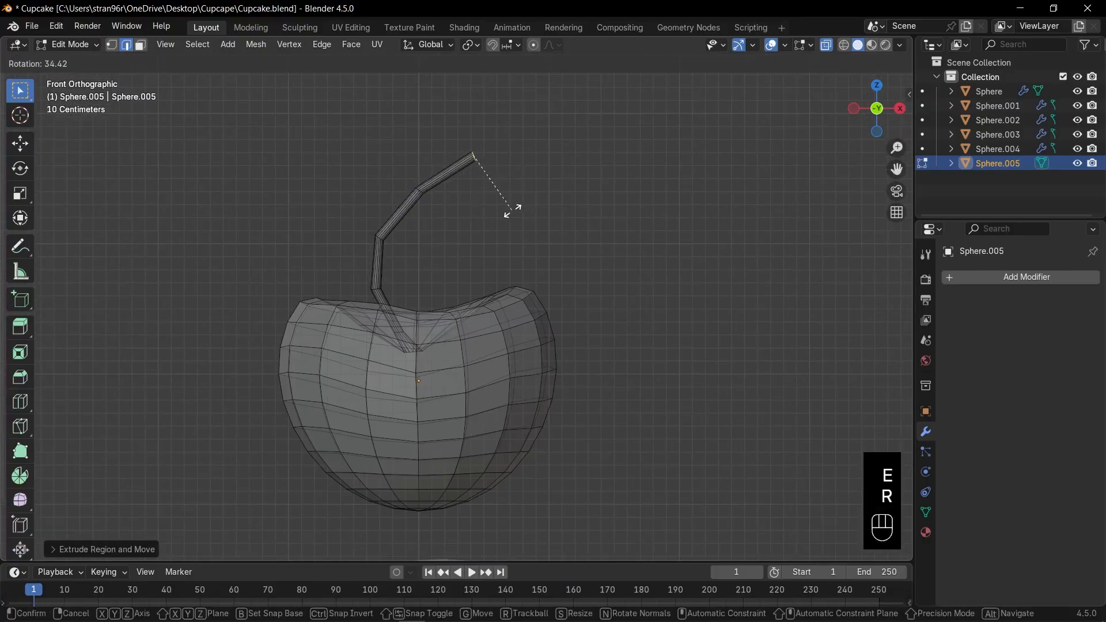
{"action": "left_click", "coordinate": [511, 211]}
{"action": "key", "text": "s"}
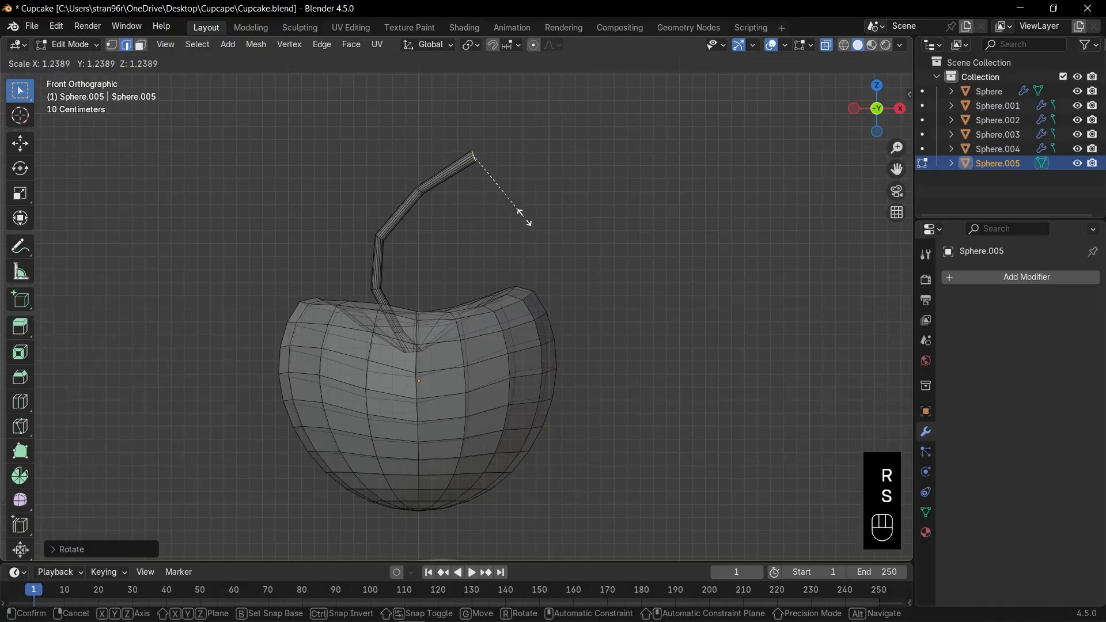
{"action": "left_click", "coordinate": [522, 215]}
Rotate the stem's end loop further and scale it up to flare the end.
{"action": "scroll", "coordinate": [519, 167], "scroll_direction": "up", "scroll_amount": 3}
{"action": "middle_click_drag", "start_coordinate": [518, 154], "coordinate": [507, 292], "text": "shift"}
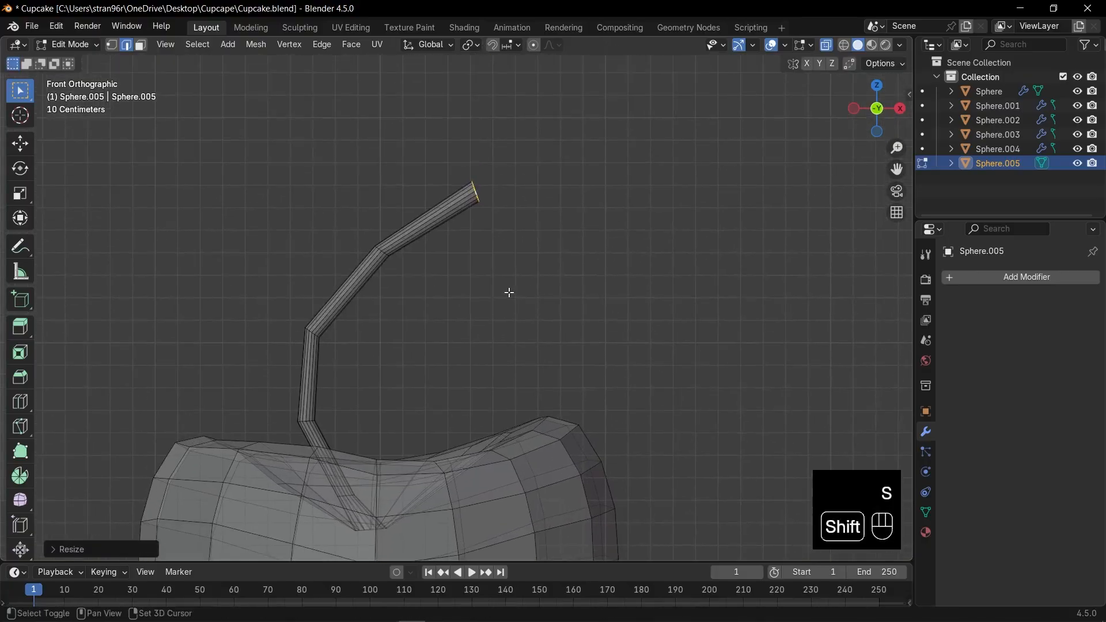
{"action": "key", "text": "r"}
{"action": "left_click", "coordinate": [559, 249]}
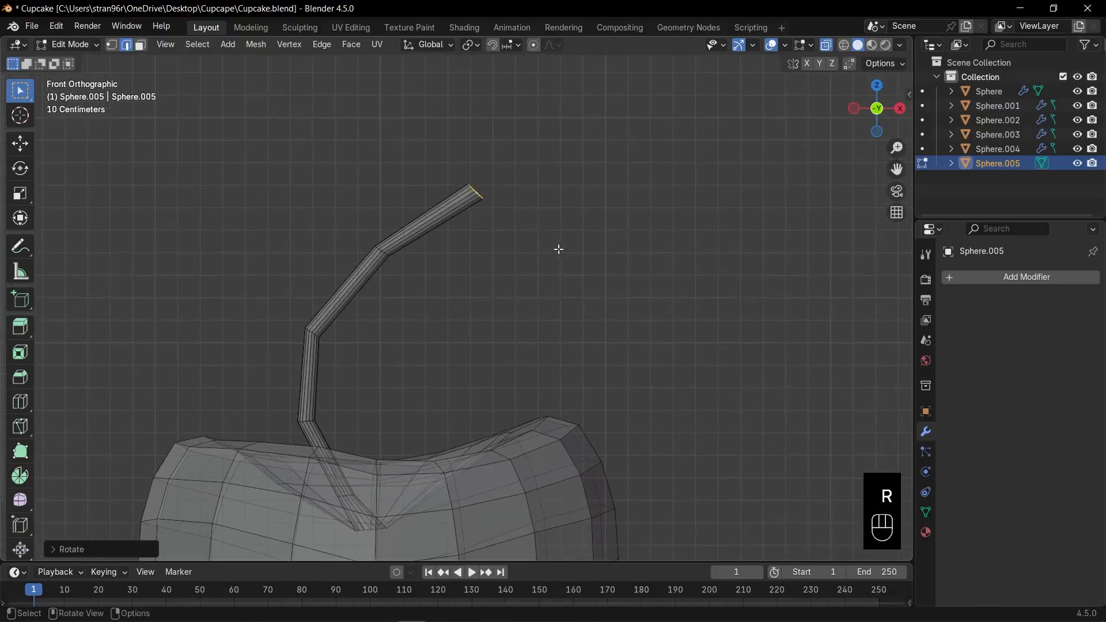
{"action": "key", "text": "s"}
{"action": "left_click", "coordinate": [562, 252]}
Extrude a short tip from the flared stem end, taper it to about 0.8, and fill its opening with a face.
{"action": "key", "text": "e"}
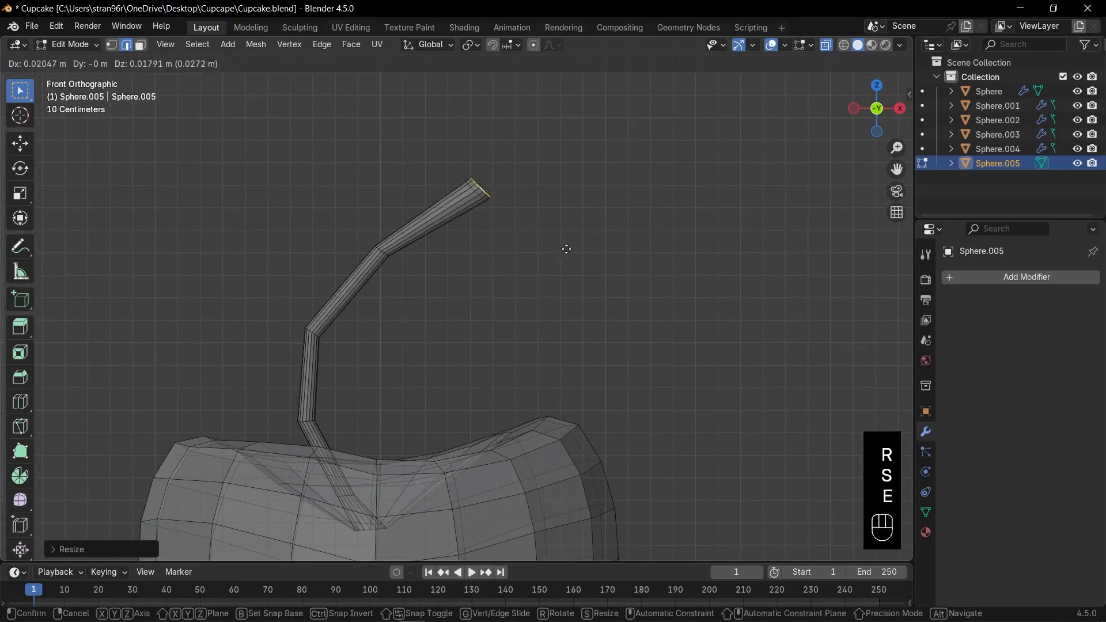
{"action": "left_click", "coordinate": [583, 241]}
{"action": "key", "text": "s"}
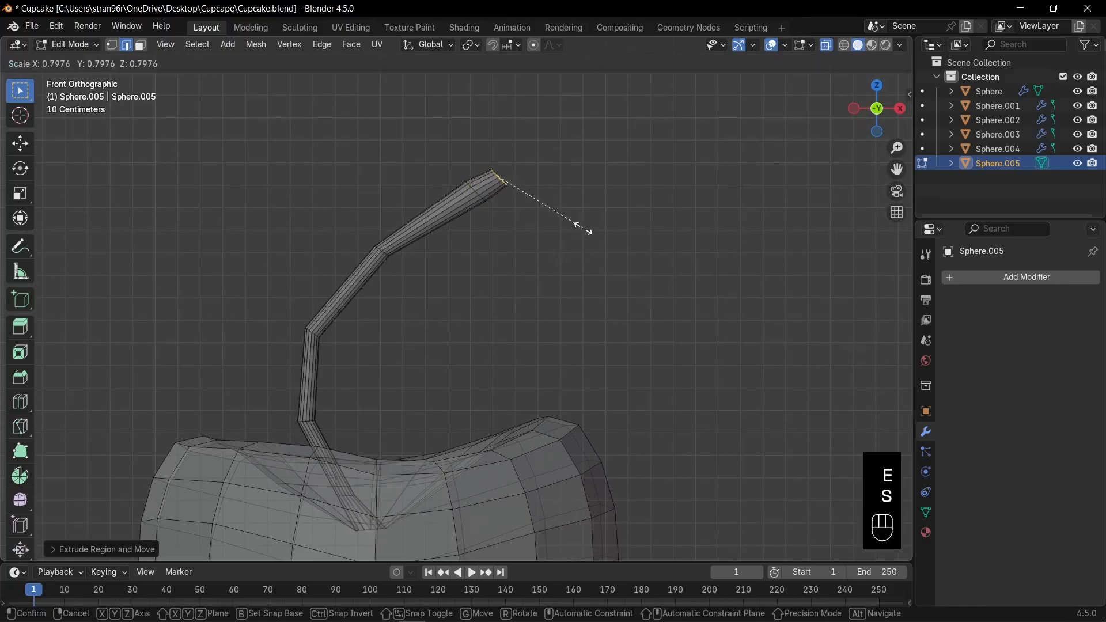
{"action": "left_click", "coordinate": [583, 228]}
{"action": "middle_click_drag", "start_coordinate": [588, 227], "coordinate": [542, 251]}
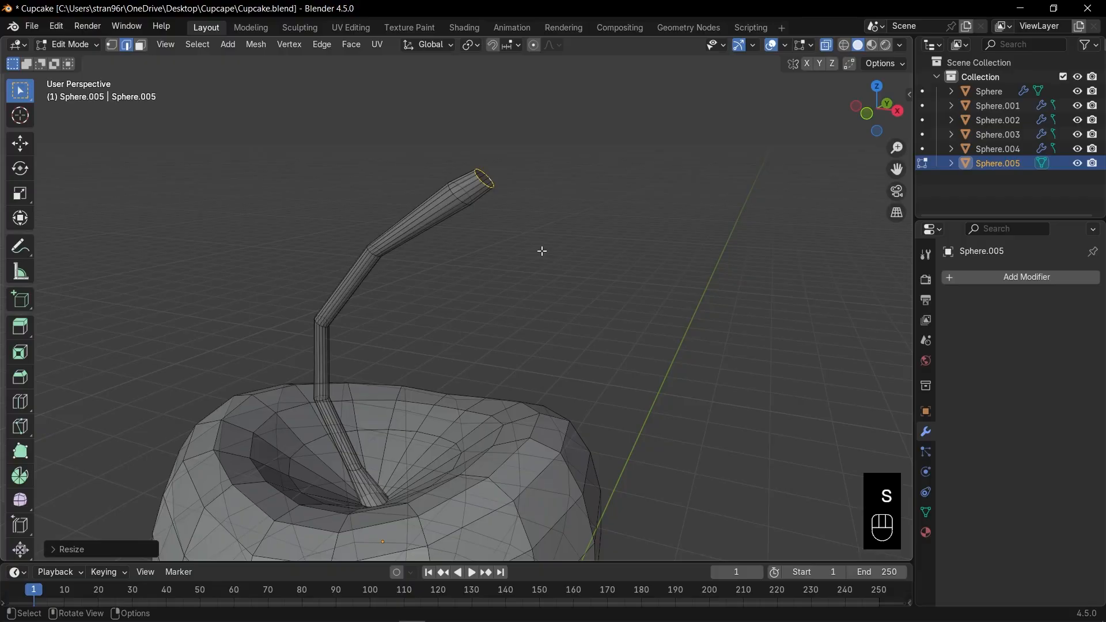
{"action": "key", "text": "f"}
Add an edge loop on the last stem segment just below the flare and adjust the loop's scale.
{"action": "key", "text": "KP_1"}
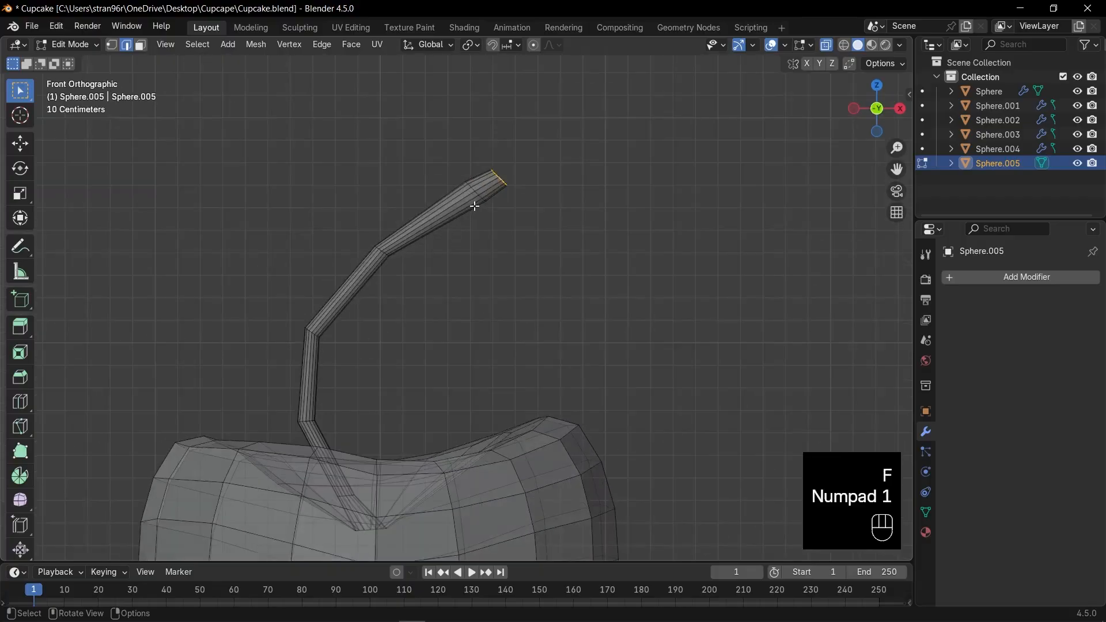
{"action": "key", "text": "ctrl+r"}
{"action": "left_click", "coordinate": [463, 205]}
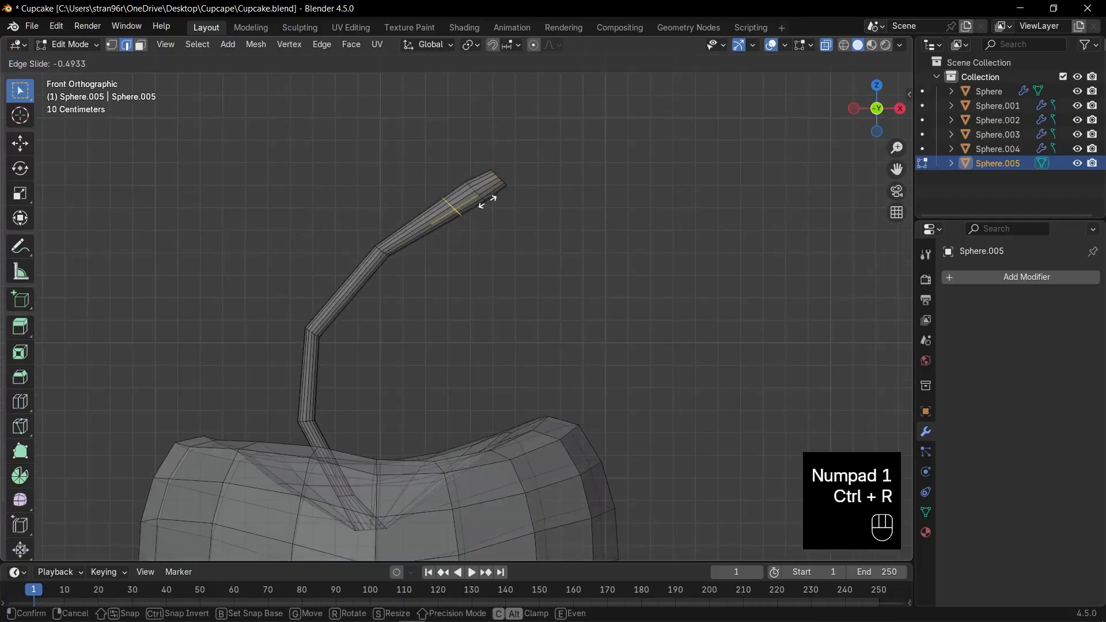
{"action": "left_click", "coordinate": [485, 207]}
{"action": "key", "text": "s"}
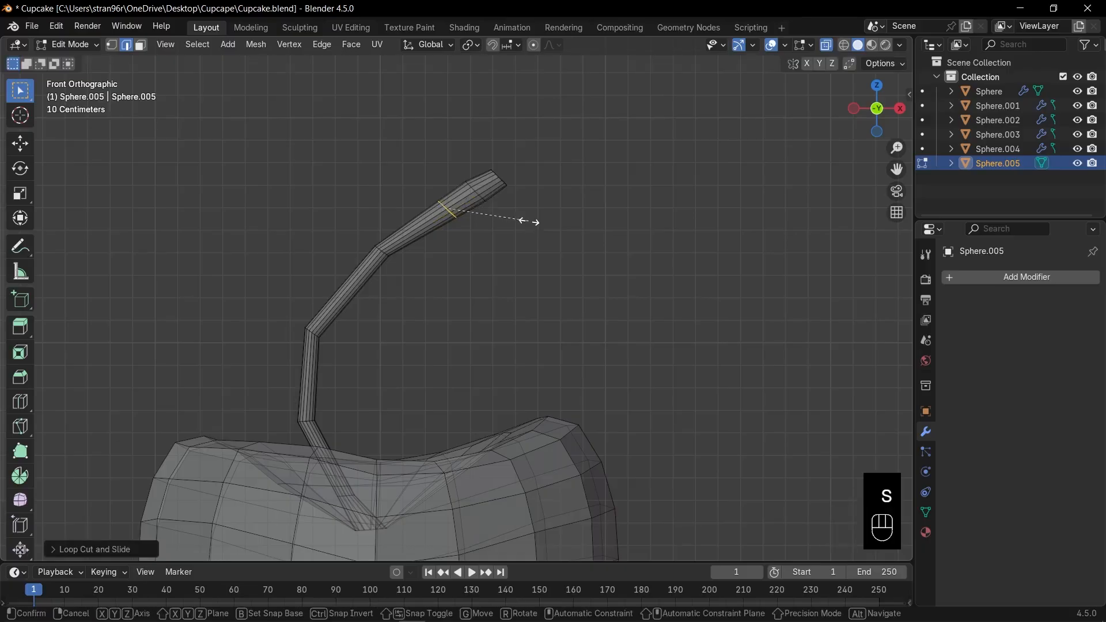
{"action": "left_click", "coordinate": [521, 223]}
Select the two face loops at the flared stem tip and extrude them outward along their normals to thicken the tip.
{"action": "scroll", "coordinate": [519, 219], "scroll_direction": "up", "scroll_amount": 1}
{"action": "key", "text": "3"}
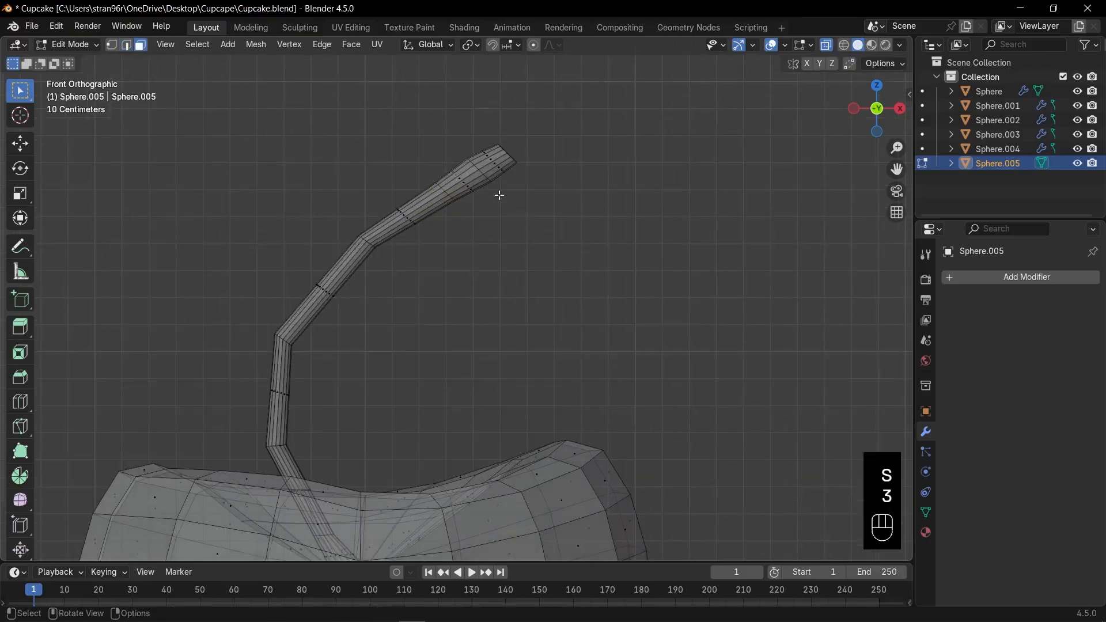
{"action": "left_click", "coordinate": [476, 176], "text": "alt"}
{"action": "key", "text": "alt+z"}
{"action": "left_click", "coordinate": [475, 181], "text": "alt+shift"}
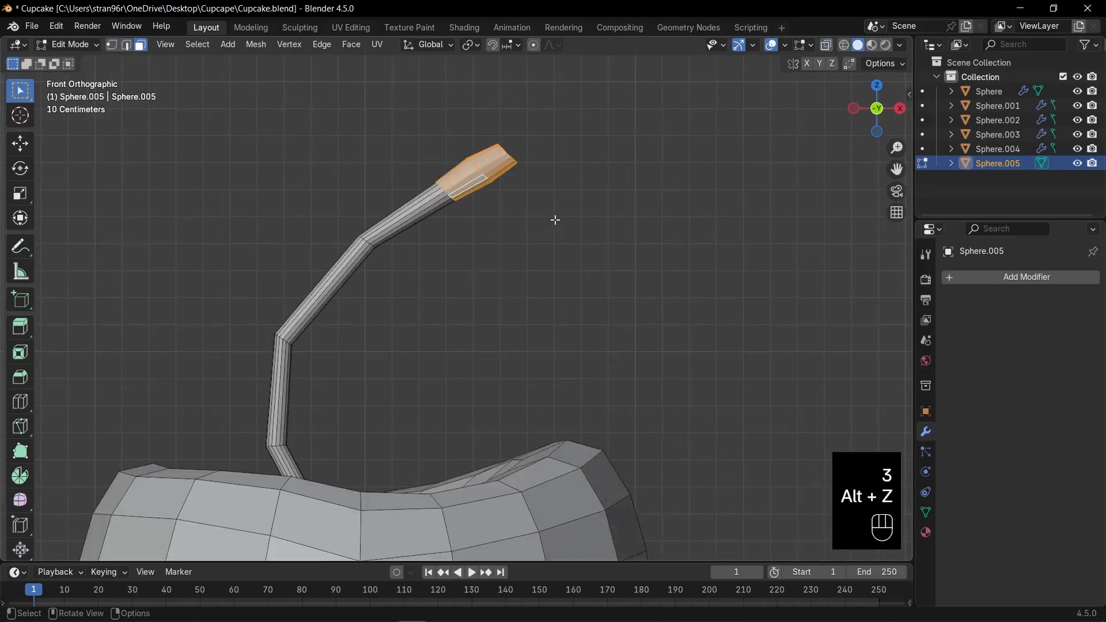
{"action": "key", "text": "alt+e"}
{"action": "left_click", "coordinate": [554, 234]}
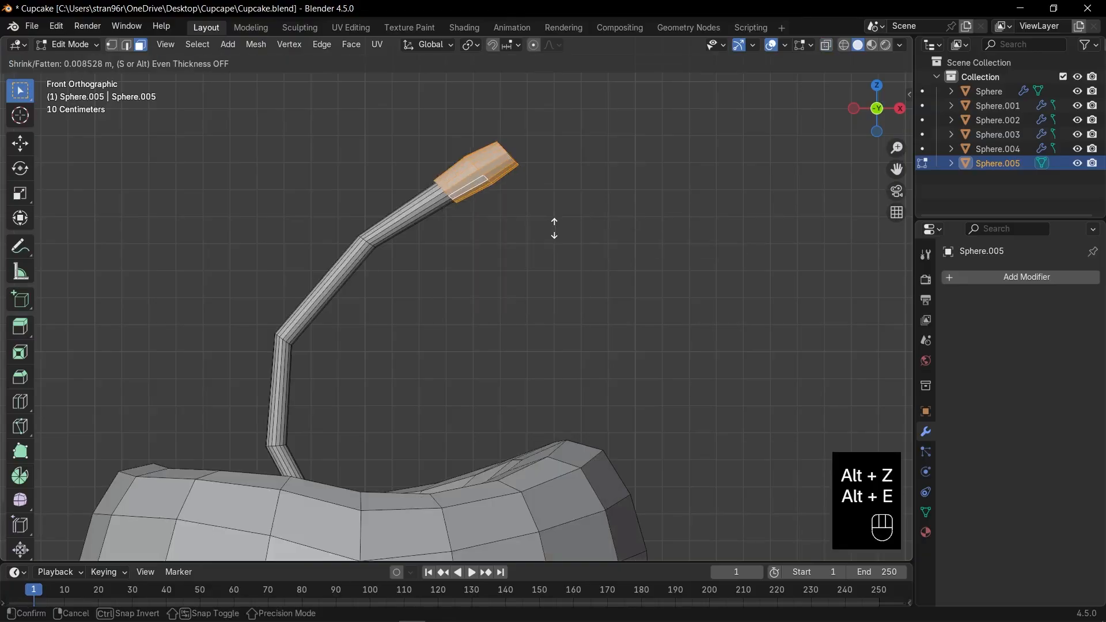
{"action": "left_click", "coordinate": [555, 226]}
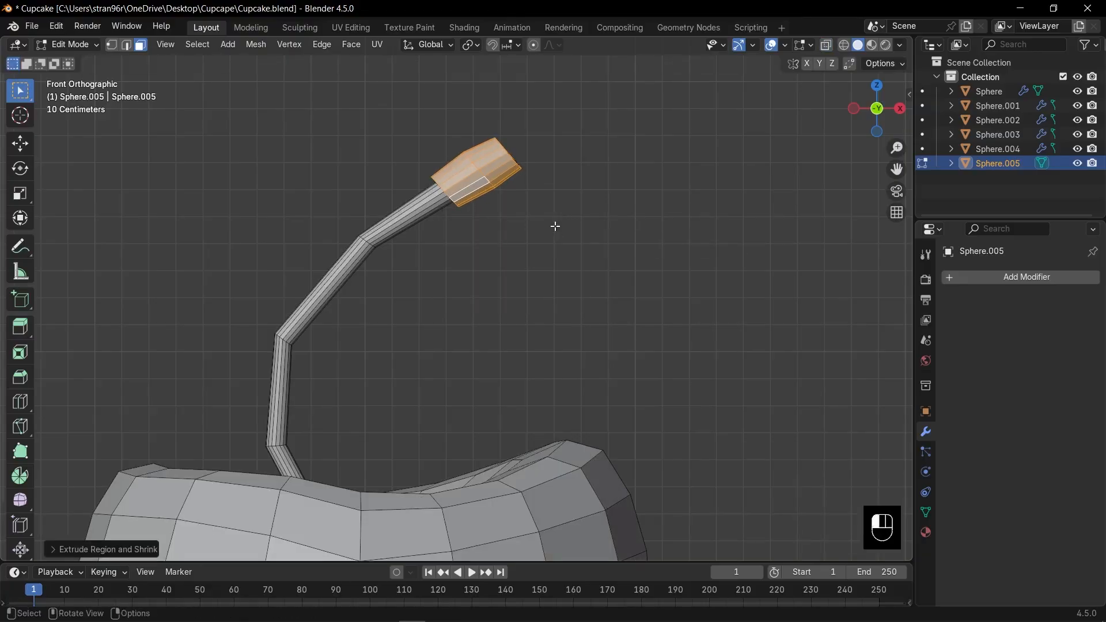
Inspect the cherry and its thickened stem tip in Object Mode, in perspective and from the front.
{"action": "middle_click_drag", "start_coordinate": [553, 225], "coordinate": [469, 245]}
{"action": "key", "text": "Tab"}
{"action": "key", "text": "alt+z"}
{"action": "scroll", "coordinate": [538, 223], "scroll_direction": "down", "scroll_amount": 2}
{"action": "key", "text": "alt+z"}
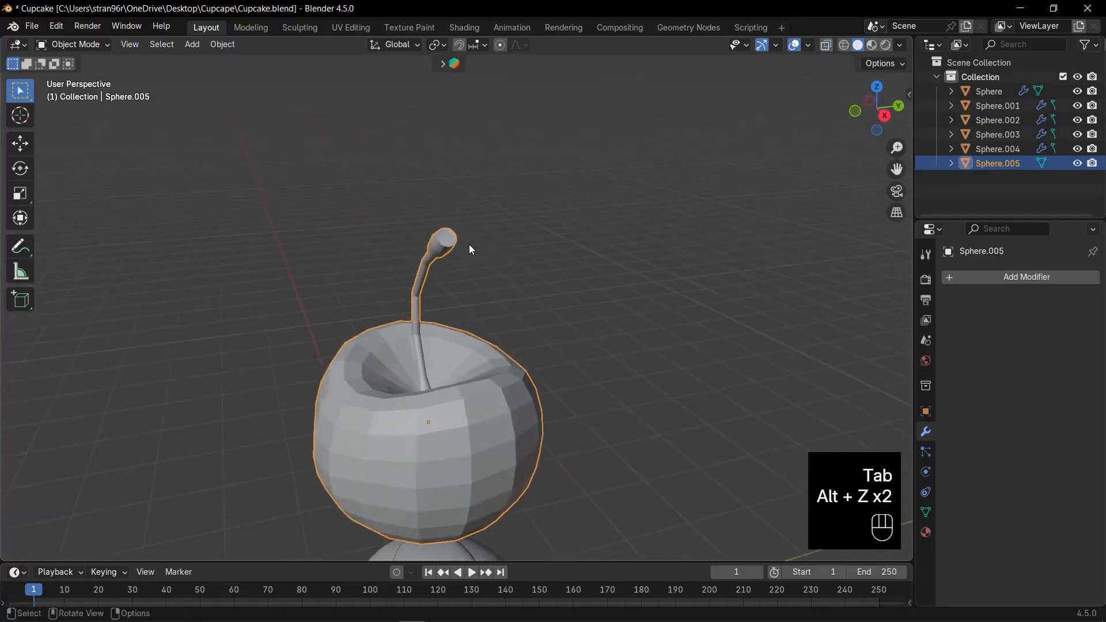
{"action": "key", "text": "KP_1"}
{"action": "scroll", "coordinate": [486, 303], "scroll_direction": "up", "scroll_amount": 2}
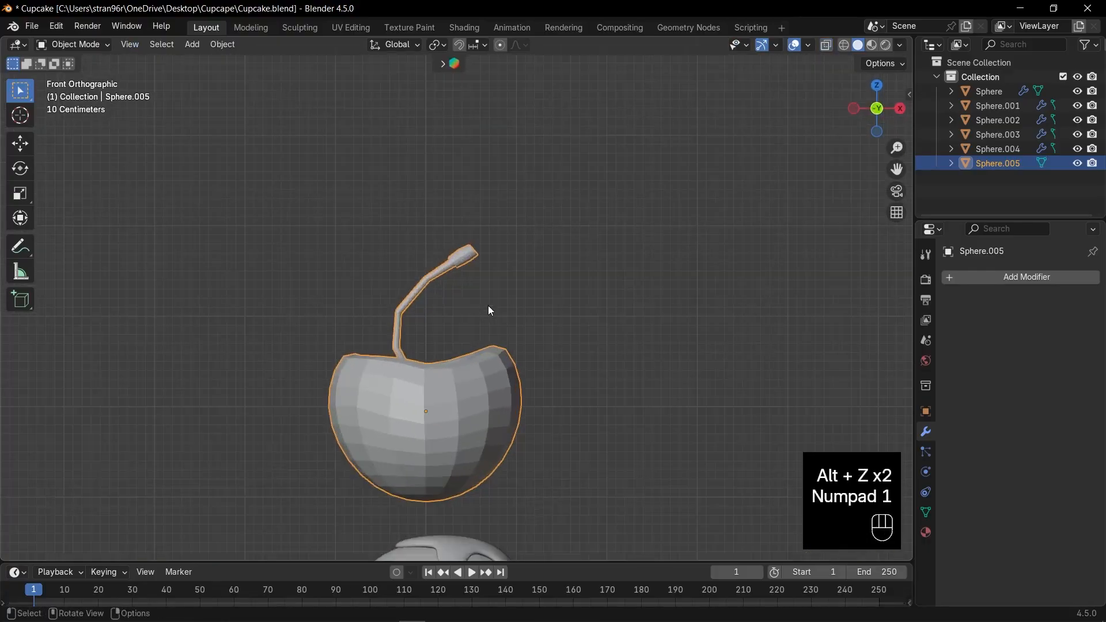
Move the stem's tip vertices and the joint below them upward and slightly toward -X to lengthen the stem.
{"action": "key", "text": "Tab"}
{"action": "scroll", "coordinate": [479, 282], "scroll_direction": "up", "scroll_amount": 2}
{"action": "key", "text": "1"}
{"action": "key", "text": "alt+z"}
{"action": "left_click_drag", "start_coordinate": [426, 203], "coordinate": [526, 271]}
{"action": "key", "text": "g"}
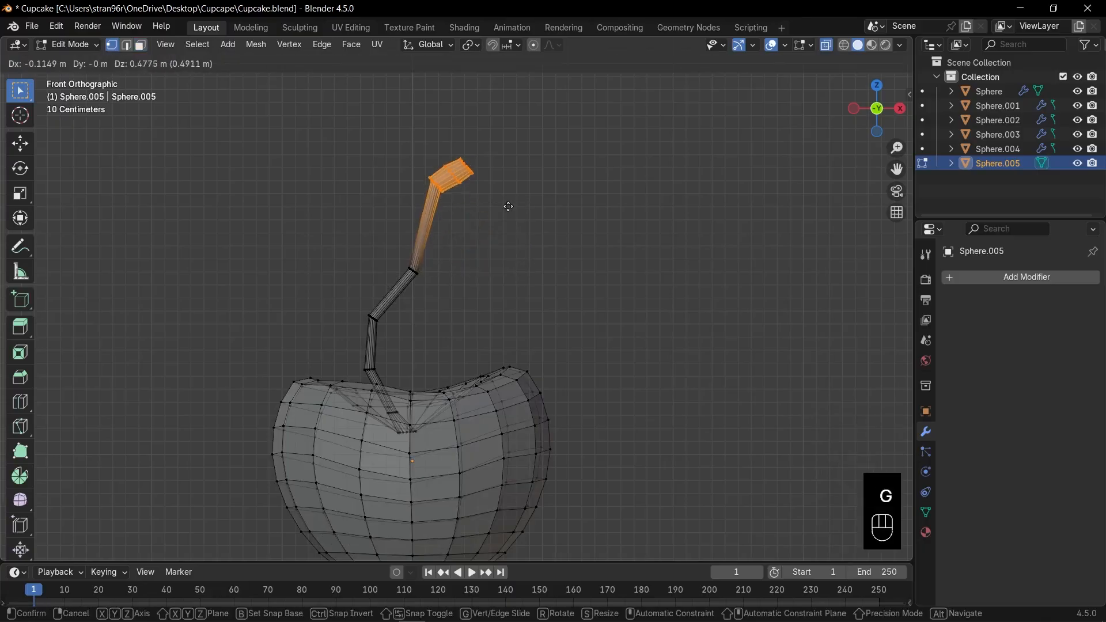
{"action": "left_click", "coordinate": [425, 263]}
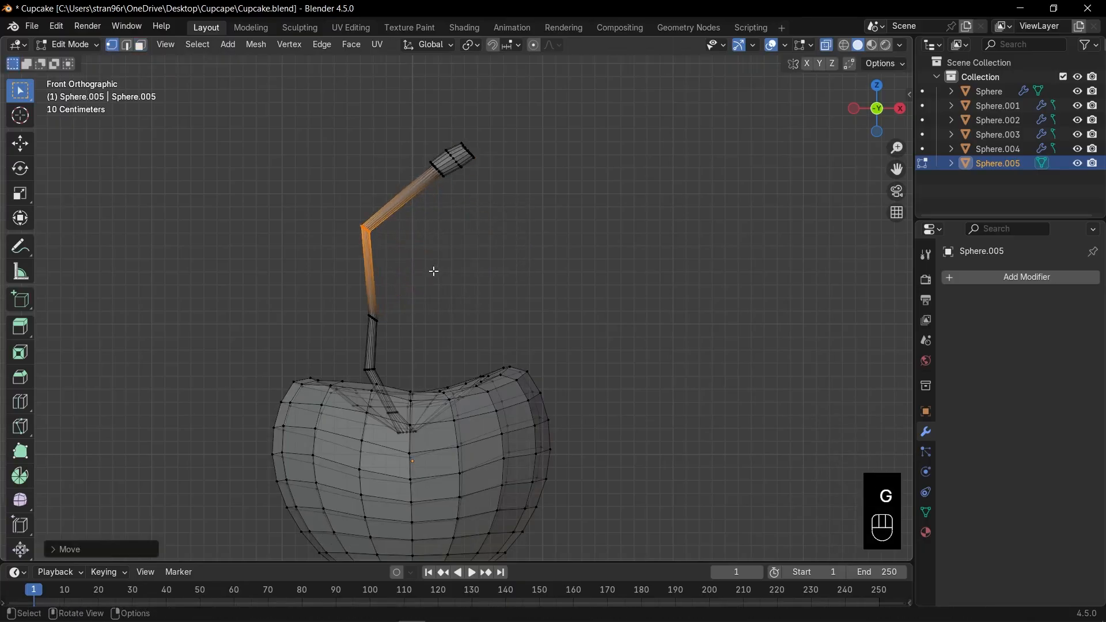
Move the stem's two lower joints above the cherry up and toward -X to widen the curve.
{"action": "left_click_drag", "start_coordinate": [338, 298], "coordinate": [408, 340]}
{"action": "key", "text": "g"}
{"action": "left_click", "coordinate": [375, 315]}
{"action": "left_click_drag", "start_coordinate": [339, 351], "coordinate": [390, 378]}
{"action": "key", "text": "g"}
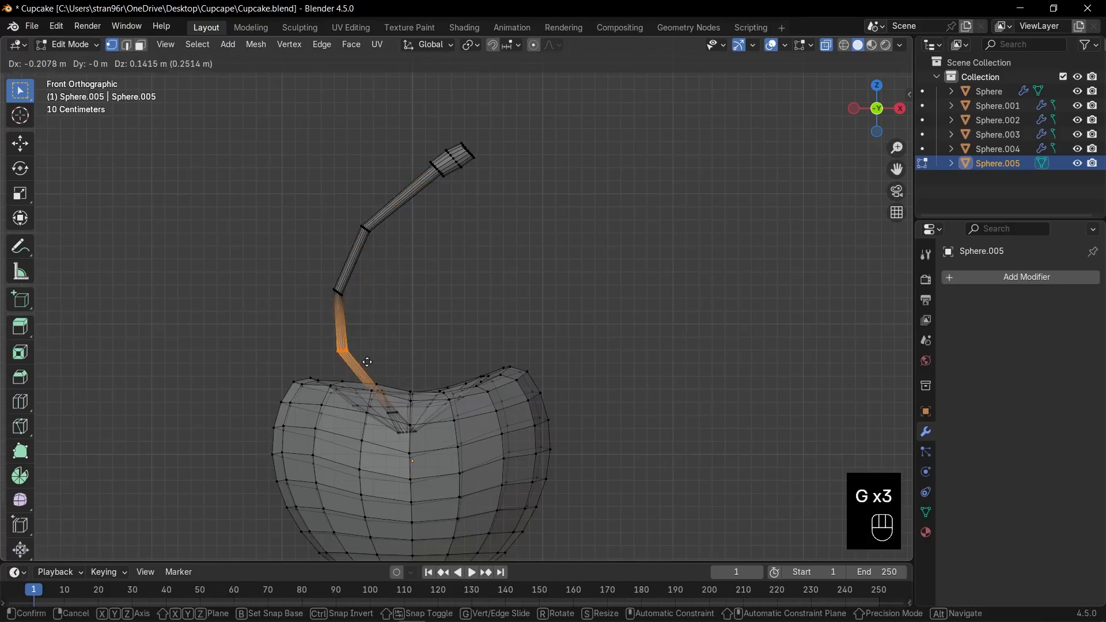
{"action": "left_click", "coordinate": [364, 362]}
Shift the stem's middle joint and the joint just below the tip further up and toward -X to round the bend.
{"action": "left_click_drag", "start_coordinate": [307, 262], "coordinate": [378, 316]}
{"action": "key", "text": "g"}
{"action": "left_click", "coordinate": [361, 294]}
{"action": "left_click_drag", "start_coordinate": [345, 202], "coordinate": [394, 252]}
{"action": "key", "text": "g"}
{"action": "left_click", "coordinate": [382, 220]}
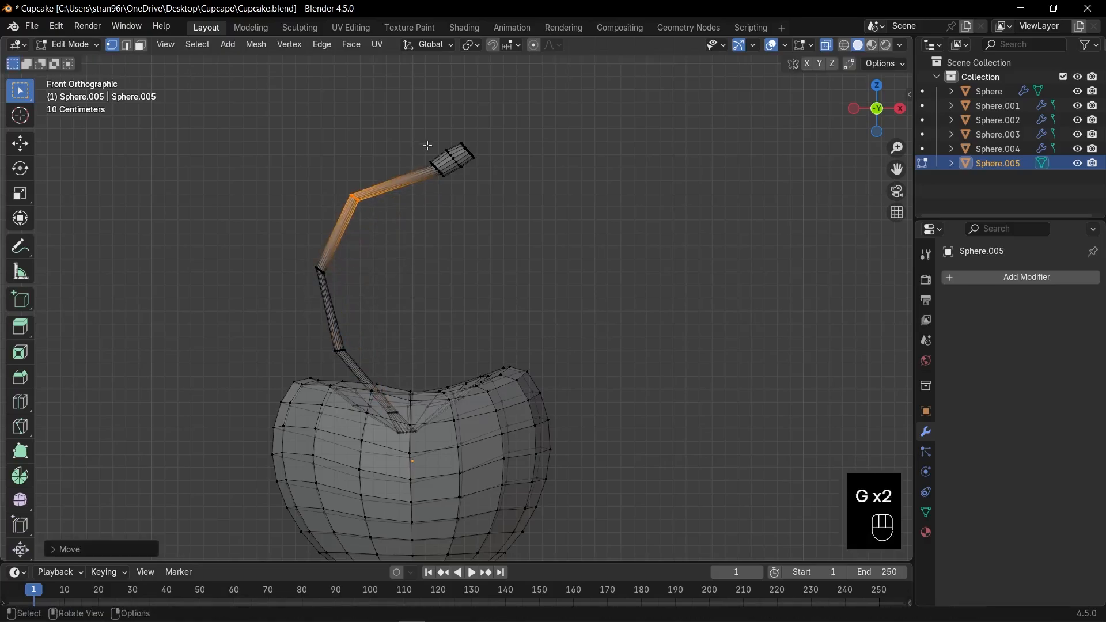
Rotate and move the stem's end cap, and shift the neighbouring edge loop, to smooth the stem's upper curve.
{"action": "left_click_drag", "start_coordinate": [406, 112], "coordinate": [511, 195]}
{"action": "key", "text": "r"}
{"action": "left_click", "coordinate": [519, 198]}
{"action": "key", "text": "g"}
{"action": "left_click", "coordinate": [521, 180]}
{"action": "key", "text": "r"}
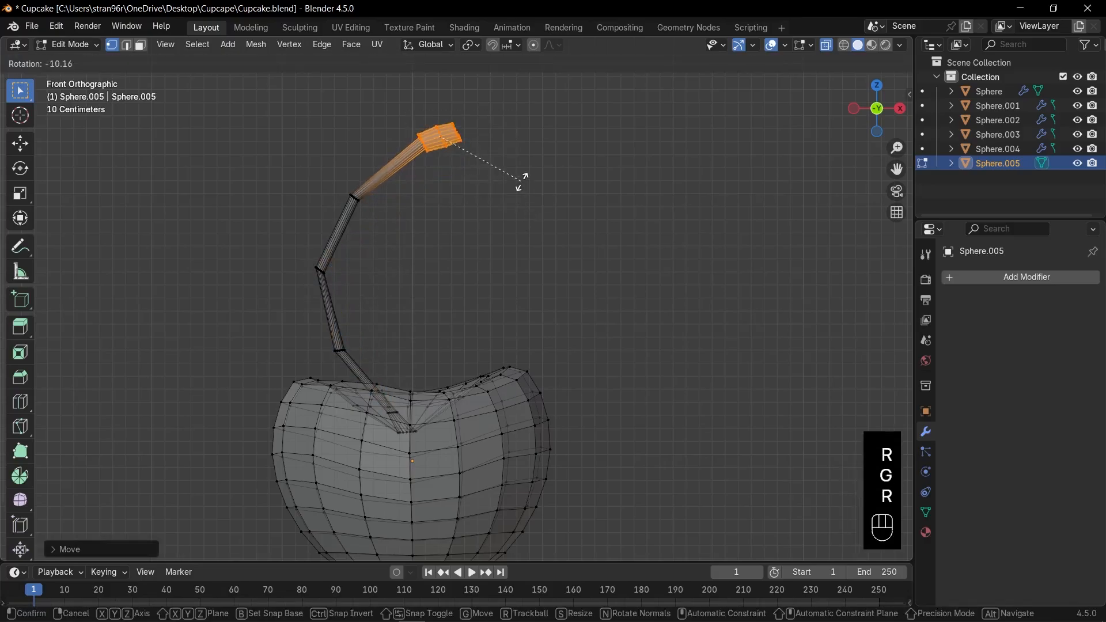
{"action": "left_click", "coordinate": [523, 182]}
{"action": "key", "text": "g"}
{"action": "left_click", "coordinate": [516, 176]}
{"action": "left_click_drag", "start_coordinate": [328, 171], "coordinate": [408, 237]}
{"action": "key", "text": "g"}
{"action": "left_click", "coordinate": [403, 237]}
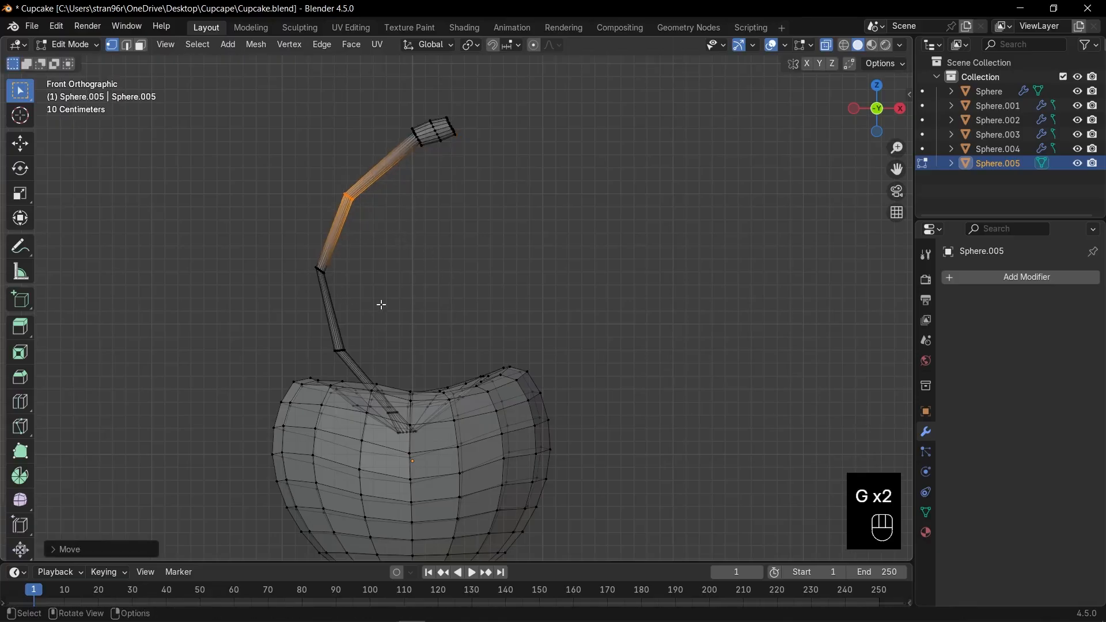
Add a level 2 Subdivision Surface modifier to the cherry and shade it smooth.
{"action": "key", "text": "Tab"}
{"action": "key", "text": "alt+z"}
{"action": "scroll", "coordinate": [553, 306], "scroll_direction": "down", "scroll_amount": 4}
{"action": "key", "text": "ctrl+2"}
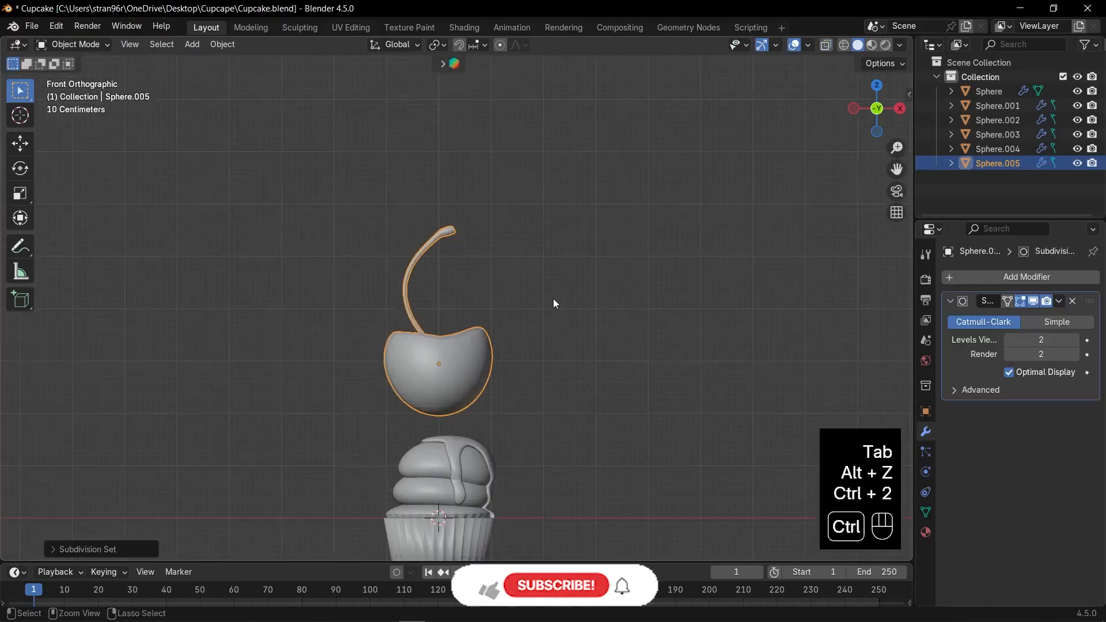
{"action": "right_click", "coordinate": [458, 345]}
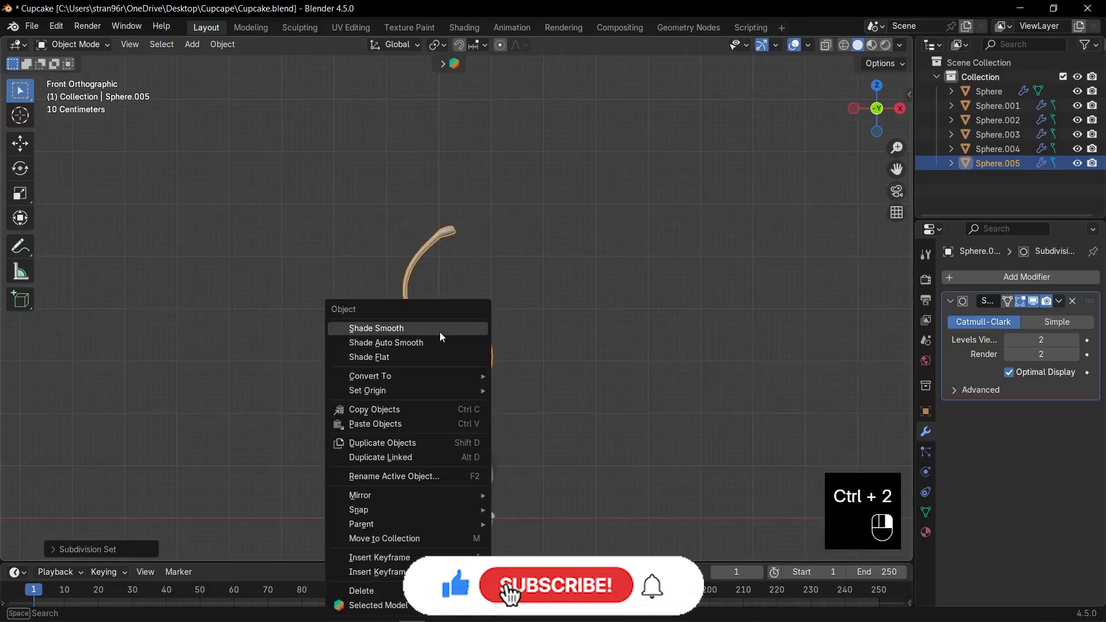
{"action": "left_click", "coordinate": [440, 331]}
Resize the cherry and move it down so it sits over the top of the frosting.
{"action": "key", "text": "s"}
{"action": "left_click", "coordinate": [483, 362]}
{"action": "scroll", "coordinate": [493, 373], "scroll_direction": "up", "scroll_amount": 3}
{"action": "middle_click_drag", "start_coordinate": [493, 372], "coordinate": [516, 246], "text": "shift"}
{"action": "key", "text": "g"}
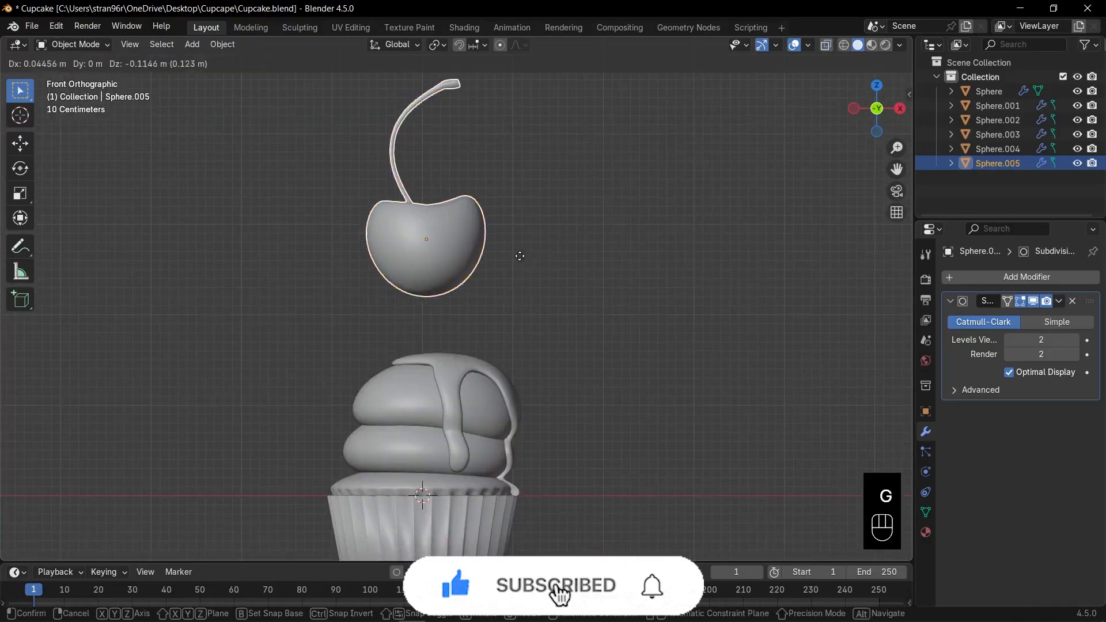
{"action": "left_click", "coordinate": [526, 311]}
{"action": "key", "text": "s"}
{"action": "left_click", "coordinate": [528, 280]}
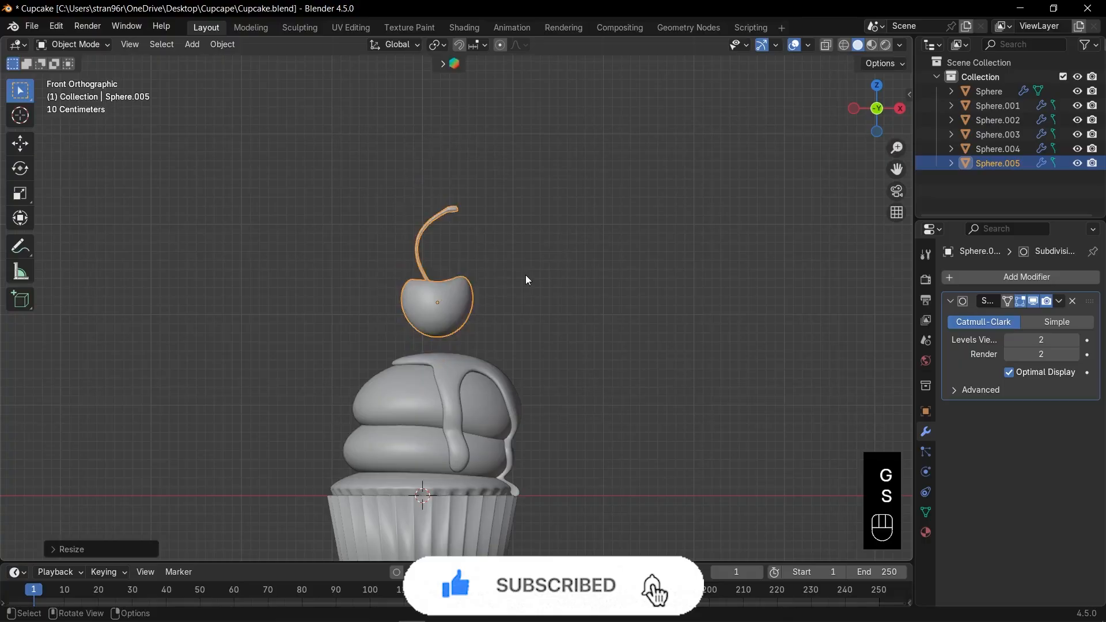
{"action": "key", "text": "s"}
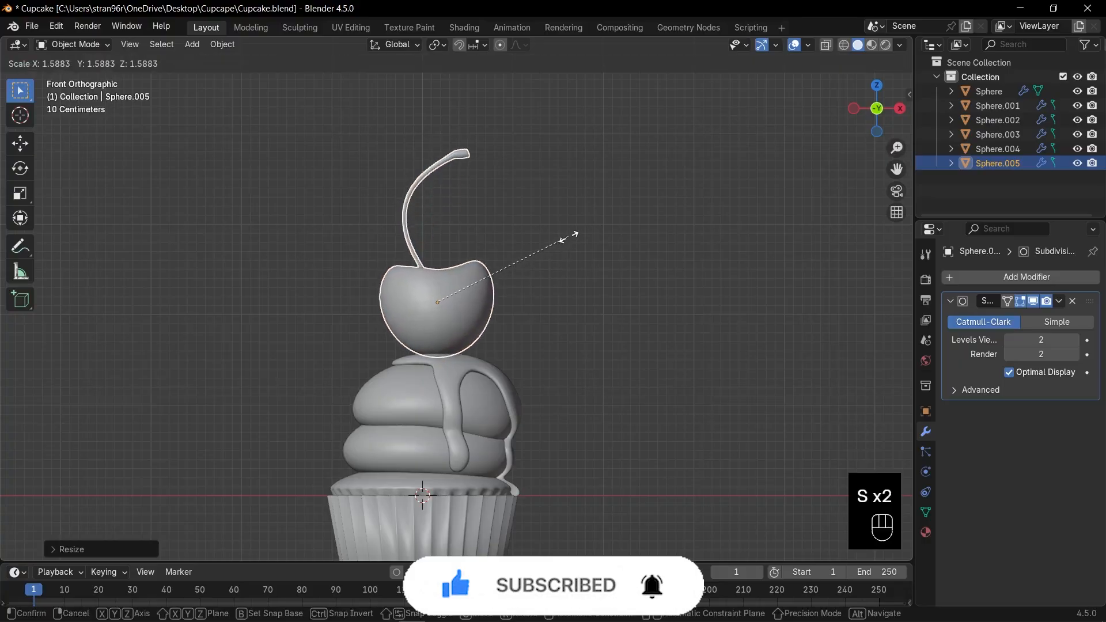
{"action": "left_click", "coordinate": [578, 234]}
Rotate the cherry about the global Z axis so its stem curves toward the opposite side.
{"action": "key", "text": "r"}
{"action": "key", "text": "z"}
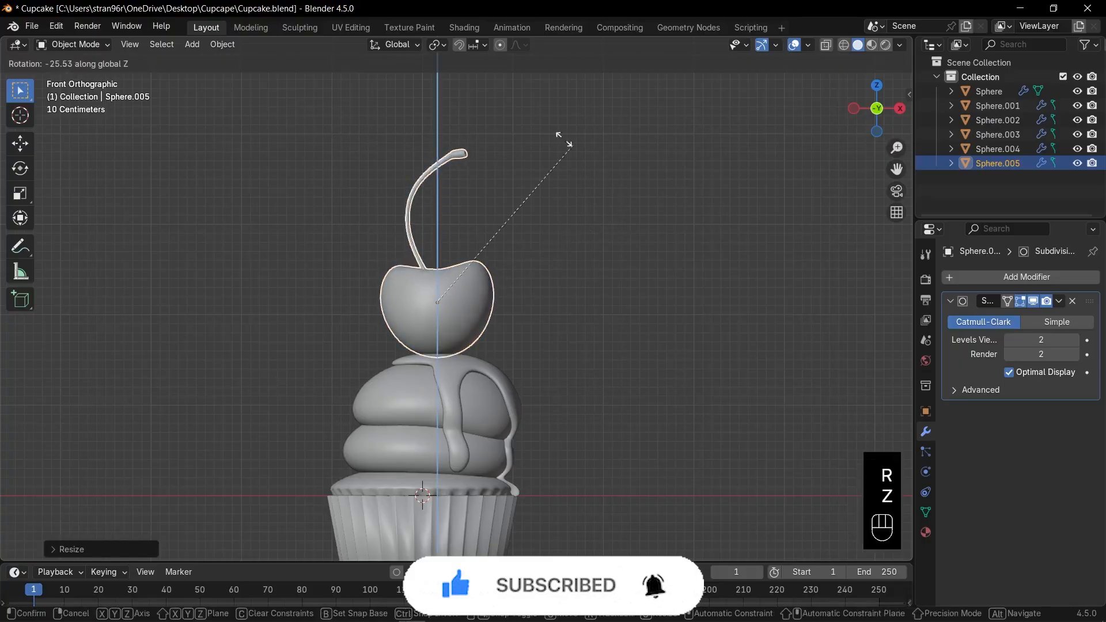
{"action": "left_click", "coordinate": [213, 220]}
{"action": "key", "text": "r"}
{"action": "key", "text": "z"}
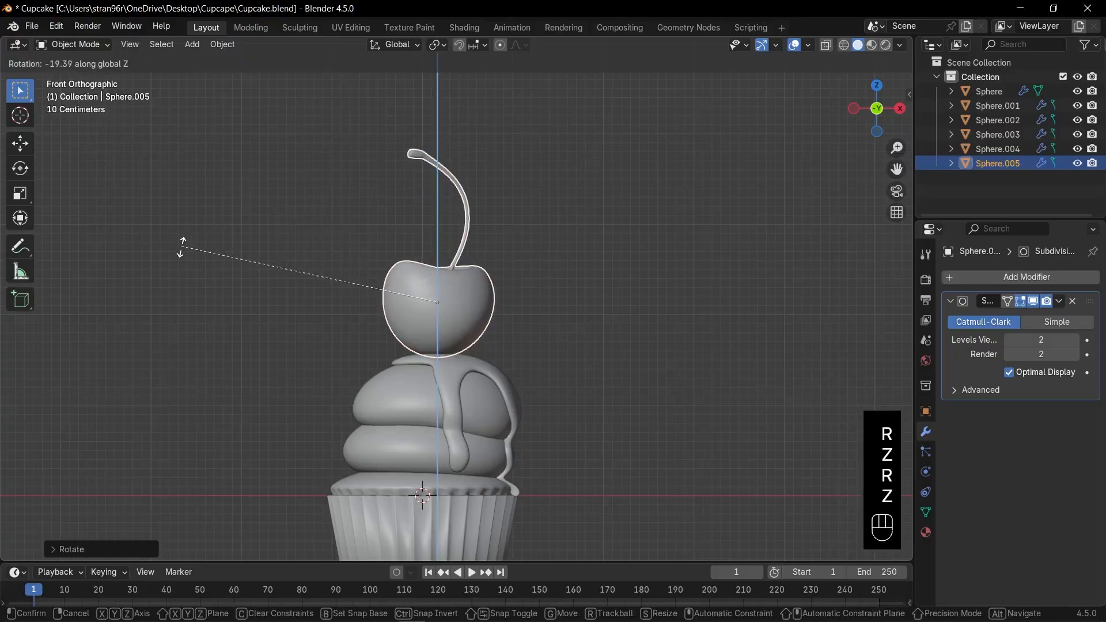
{"action": "left_click", "coordinate": [182, 247]}
{"action": "scroll", "coordinate": [236, 236], "scroll_direction": "down", "scroll_amount": 1}
{"action": "key", "text": "r"}
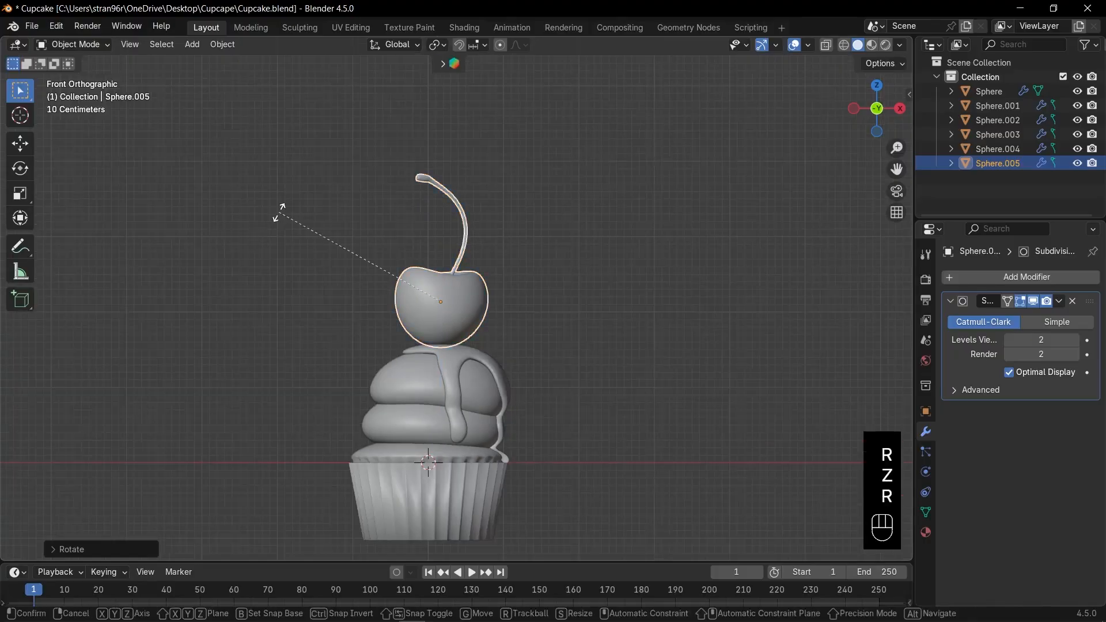
{"action": "key", "text": "z"}
{"action": "left_click", "coordinate": [210, 247]}
Fine-tune the cherry's scale and seat it on top of the frosting.
{"action": "key", "text": "s"}
{"action": "left_click", "coordinate": [548, 279]}
{"action": "key", "text": "g"}
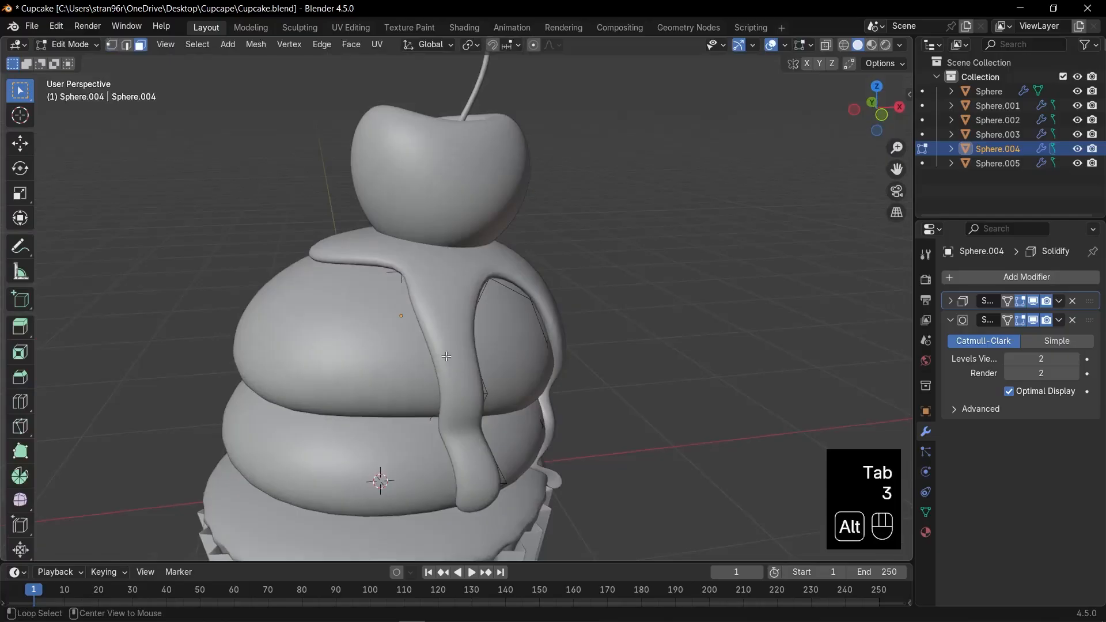
Extrude the side edge of the icing drip's middle face outward over the frosting and rotate the new edge.
{"action": "key", "text": "alt+z"}
{"action": "left_click", "coordinate": [428, 361]}
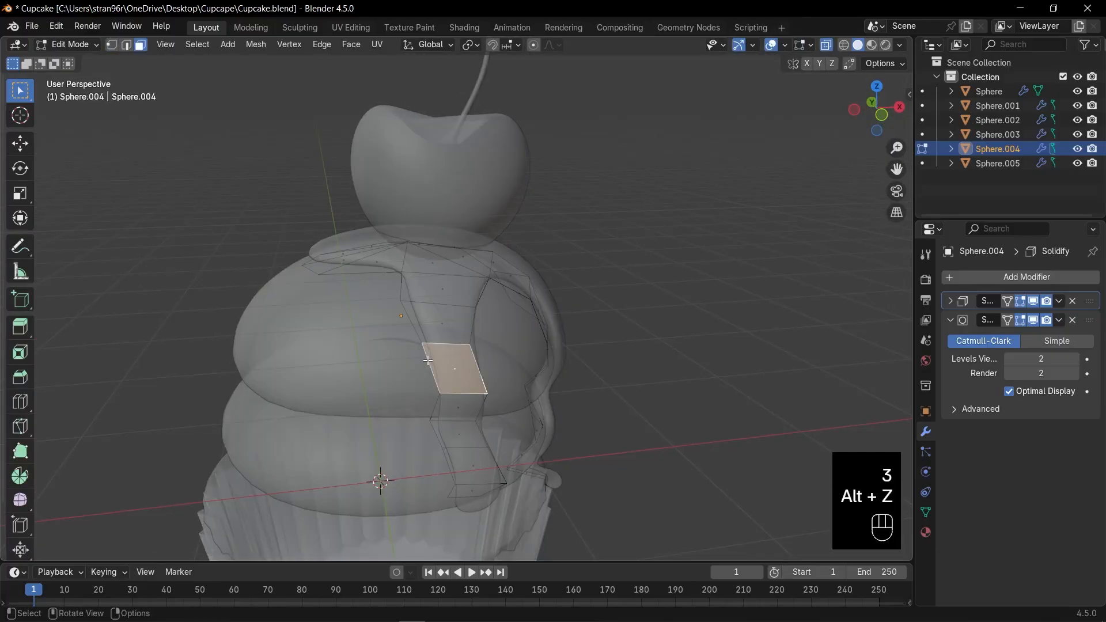
{"action": "key", "text": "2"}
{"action": "left_click", "coordinate": [426, 362]}
{"action": "key", "text": "e"}
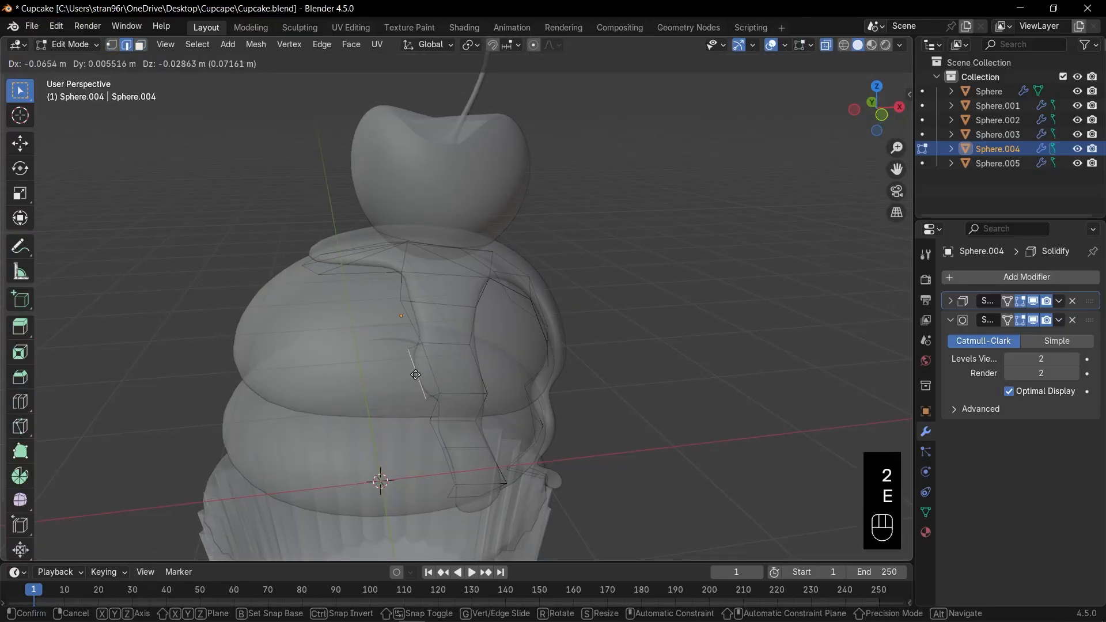
{"action": "left_click", "coordinate": [395, 391]}
{"action": "middle_click_drag", "start_coordinate": [435, 414], "coordinate": [445, 387]}
{"action": "key", "text": "r"}
{"action": "left_click", "coordinate": [442, 398]}
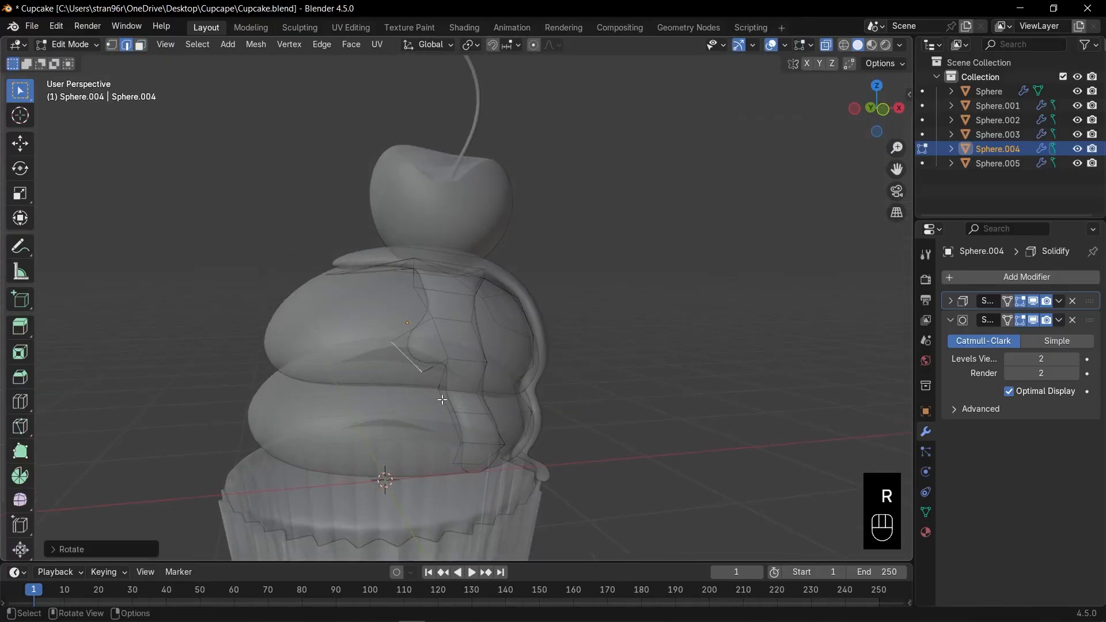
Extrude the new edge downward, rotate it level to form a second short drip, and return to Object Mode.
{"action": "key", "text": "e"}
{"action": "left_click", "coordinate": [442, 440]}
{"action": "key", "text": "r"}
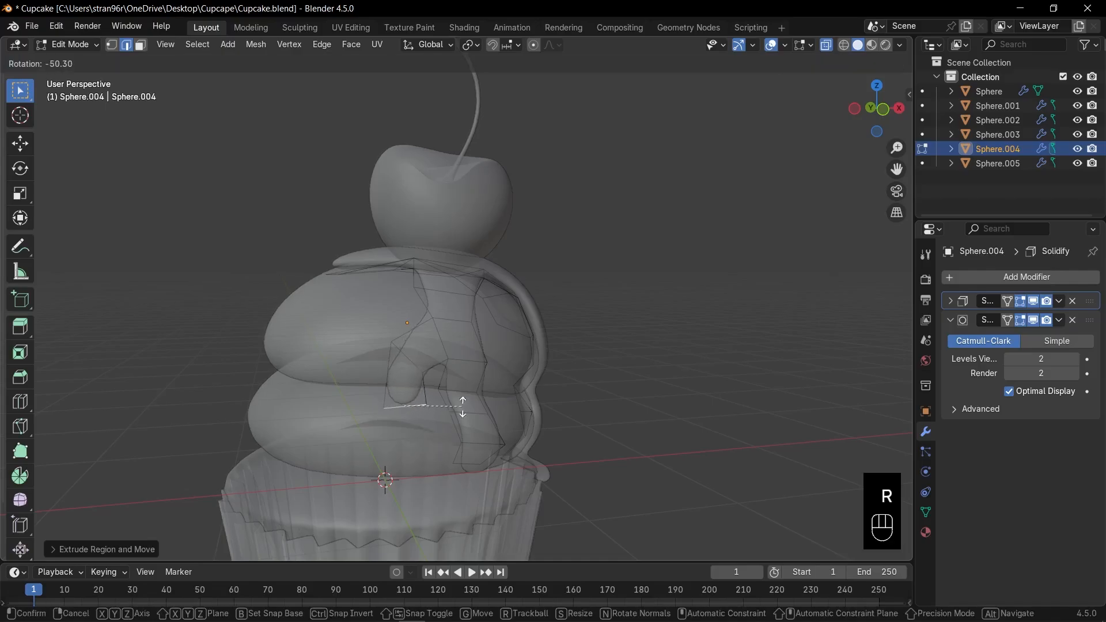
{"action": "left_click", "coordinate": [465, 403]}
{"action": "key", "text": "Tab"}
{"action": "key", "text": "alt+z"}
{"action": "middle_click_drag", "start_coordinate": [508, 400], "coordinate": [386, 313]}
{"action": "scroll", "coordinate": [385, 312], "scroll_direction": "down", "scroll_amount": 5}
Bevel the edge loop where the stem meets the cherry by about 0.033 m with 2 segments.
{"action": "left_click", "coordinate": [503, 224]}
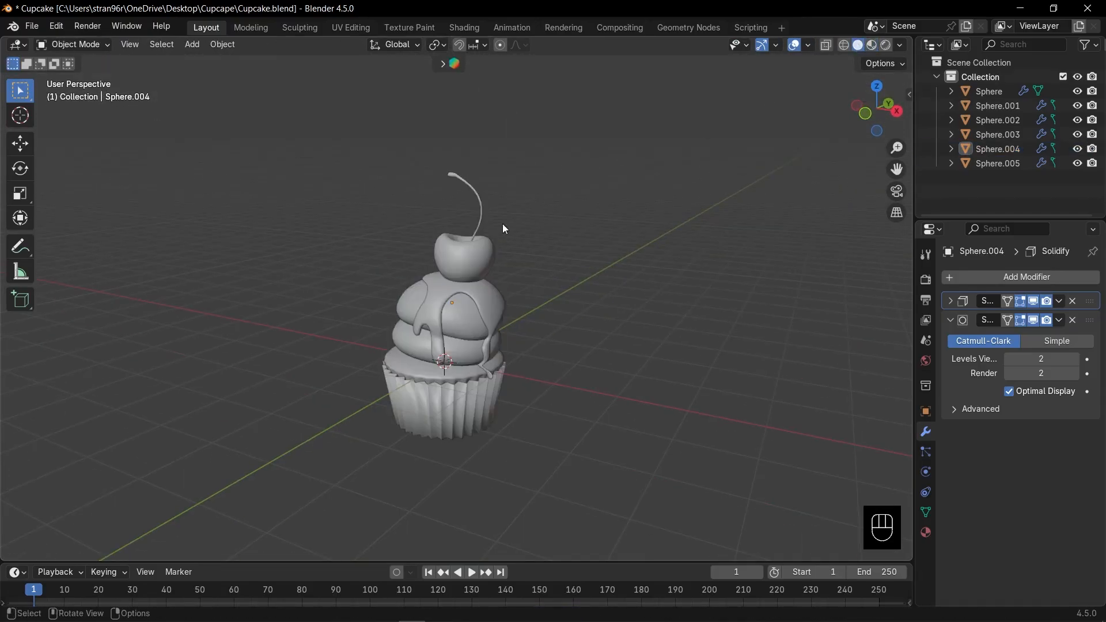
{"action": "left_click", "coordinate": [478, 248]}
{"action": "key", "text": "KP_Decimal"}
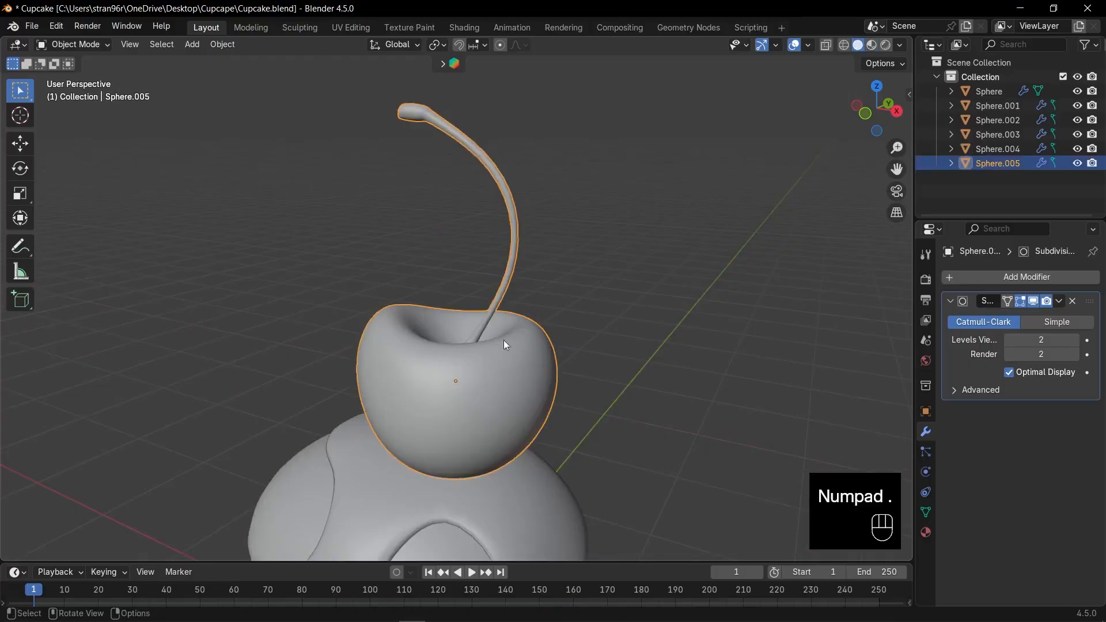
{"action": "middle_click_drag", "start_coordinate": [504, 340], "coordinate": [501, 375]}
{"action": "key", "text": "Tab"}
{"action": "scroll", "coordinate": [489, 382], "scroll_direction": "up", "scroll_amount": 6}
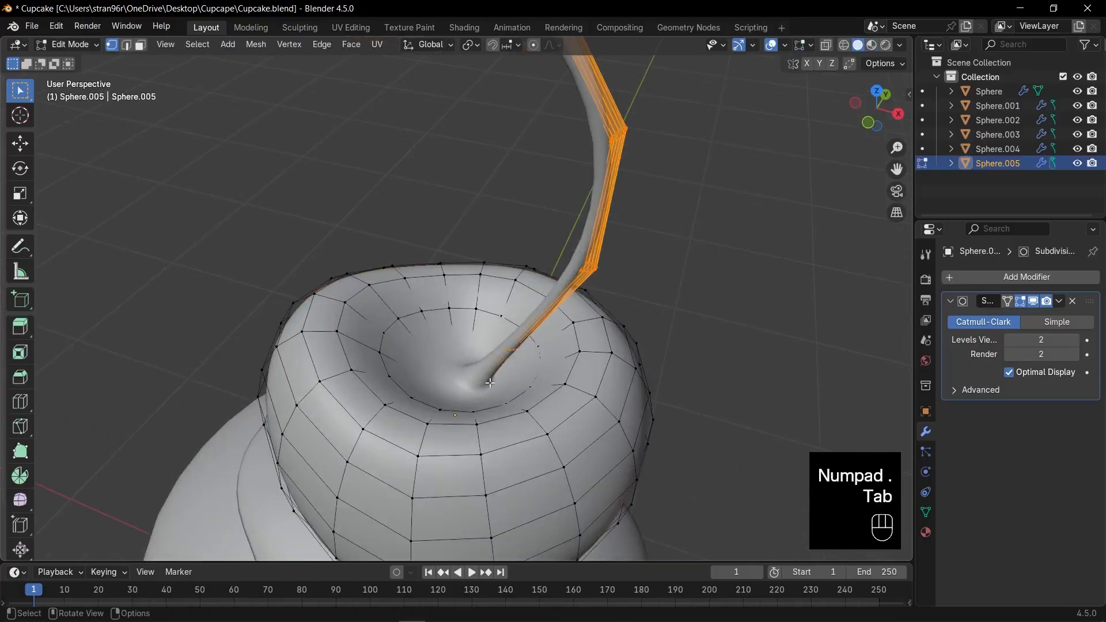
{"action": "key", "text": "2"}
{"action": "key", "text": "alt+z"}
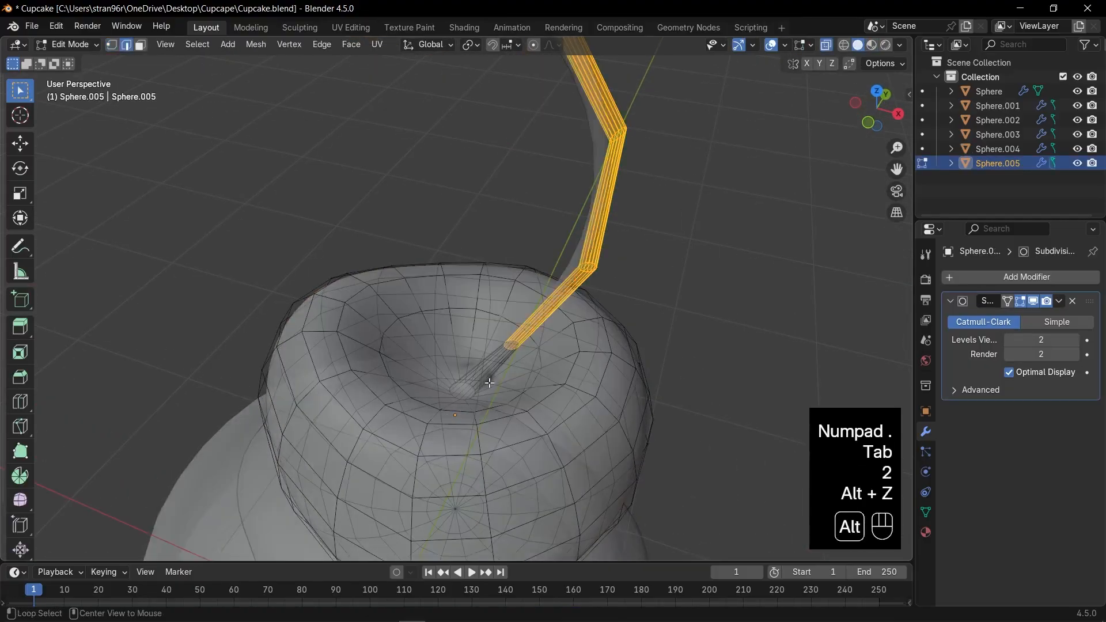
{"action": "left_click", "coordinate": [451, 386], "text": "alt"}
{"action": "scroll", "coordinate": [611, 421], "scroll_direction": "up", "scroll_amount": 3}
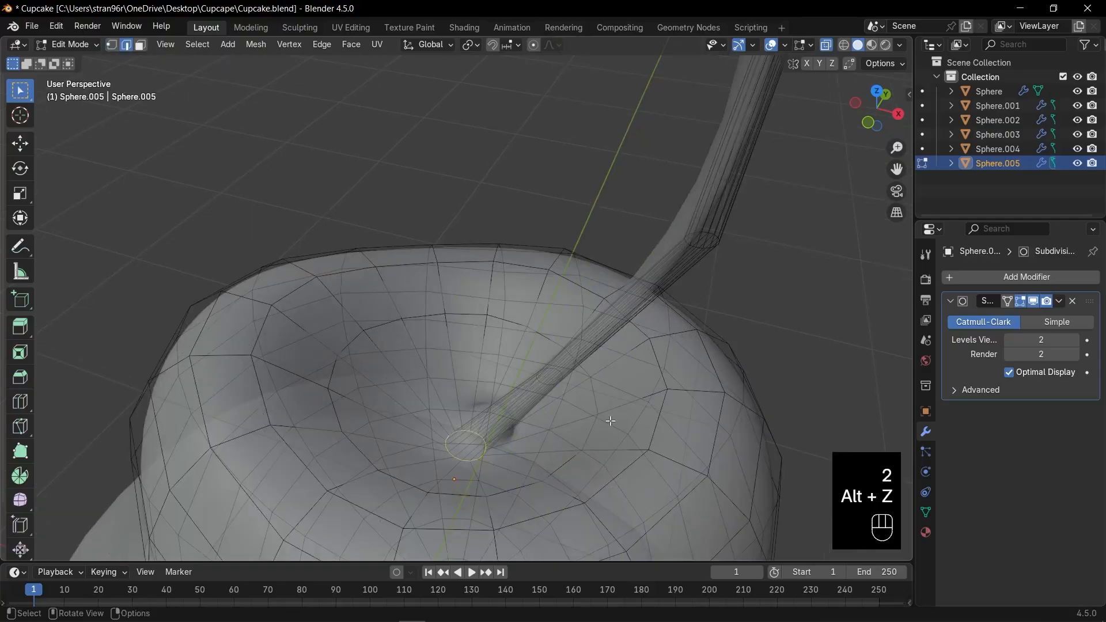
{"action": "key", "text": "ctrl+b"}
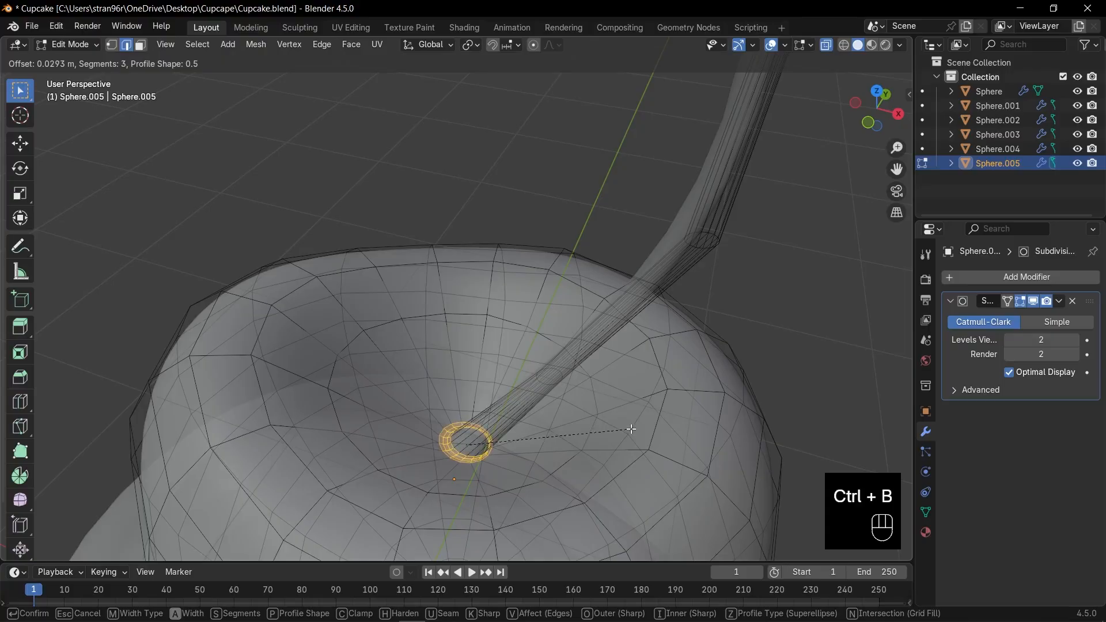
{"action": "scroll", "coordinate": [632, 429], "scroll_direction": "down", "scroll_amount": 1}
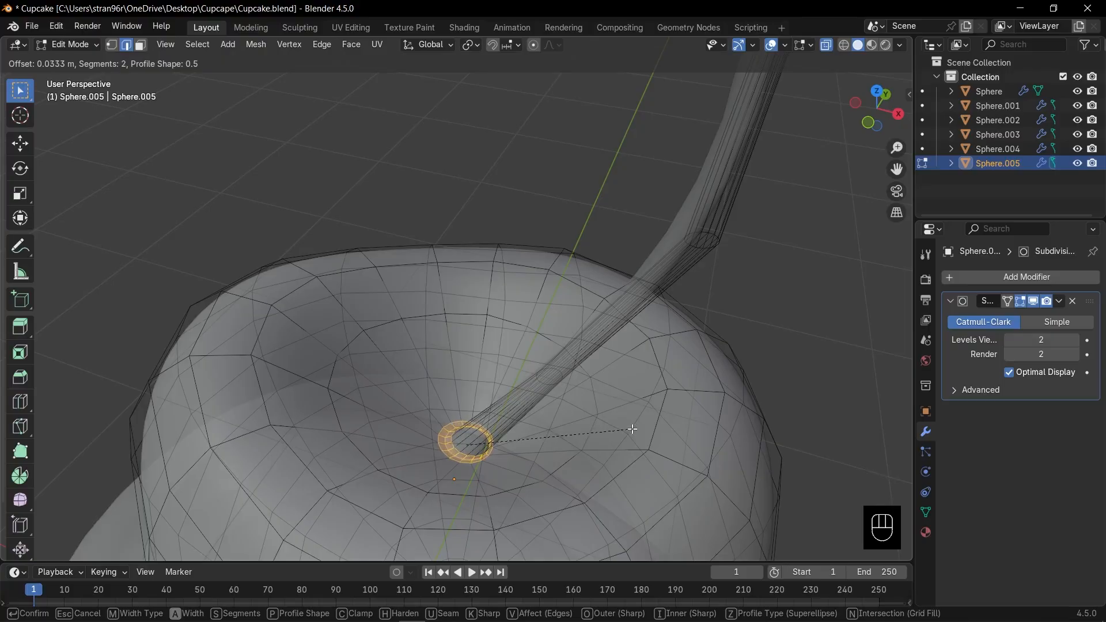
{"action": "left_click", "coordinate": [632, 429]}
Mark the middle edge loop of the bevel at the stem's base as a seam.
{"action": "scroll", "coordinate": [475, 464], "scroll_direction": "up", "scroll_amount": 2}
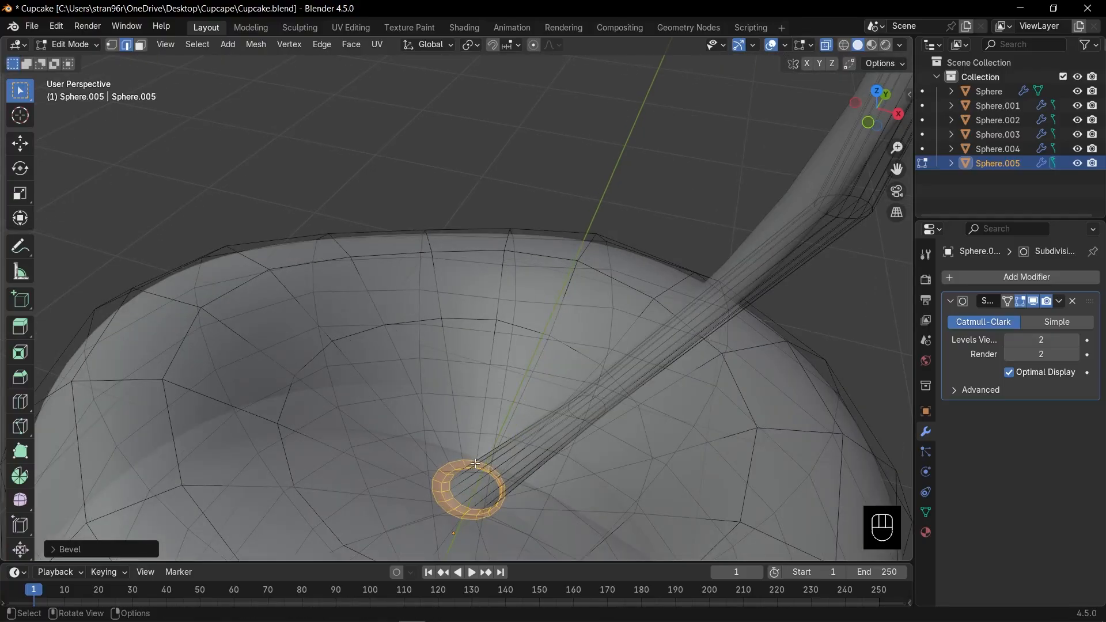
{"action": "left_click", "coordinate": [446, 480], "text": "alt"}
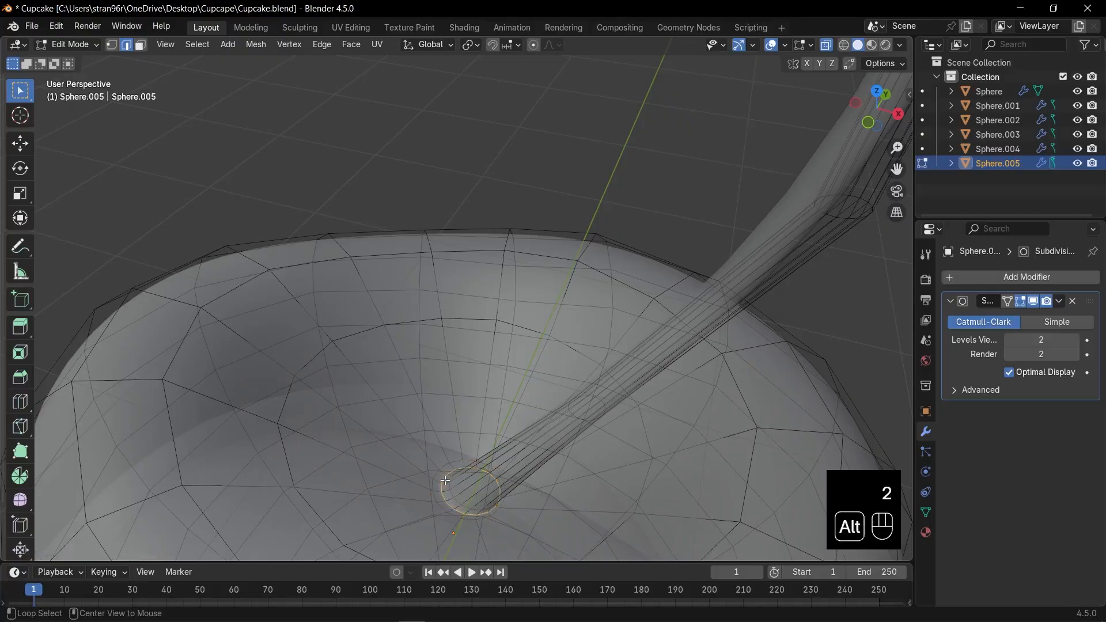
{"action": "key", "text": "ctrl+e"}
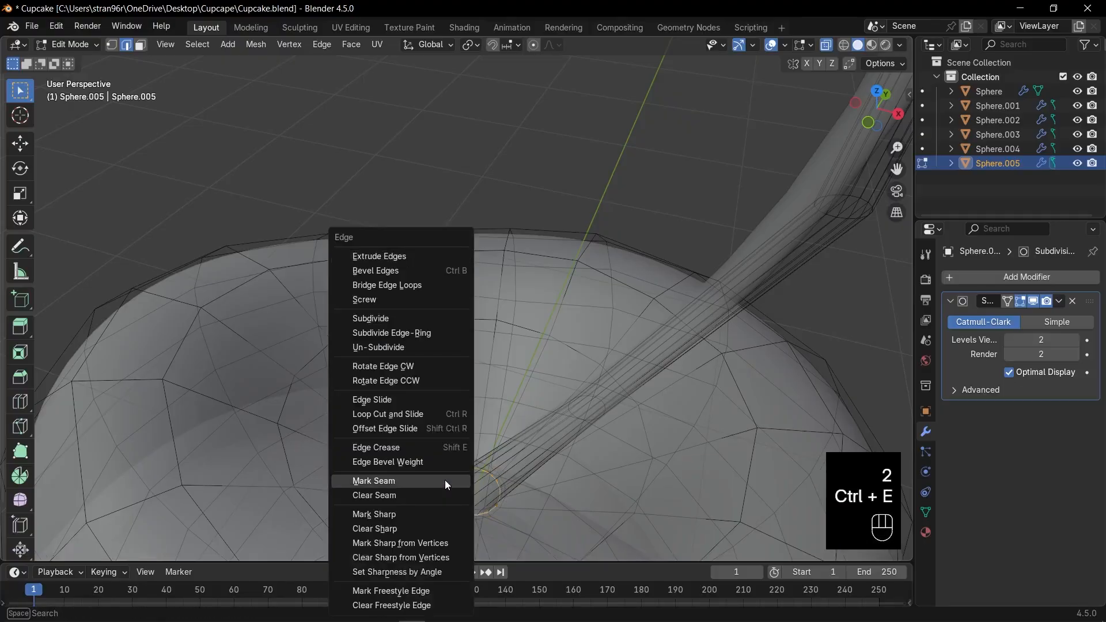
{"action": "left_click", "coordinate": [444, 480]}
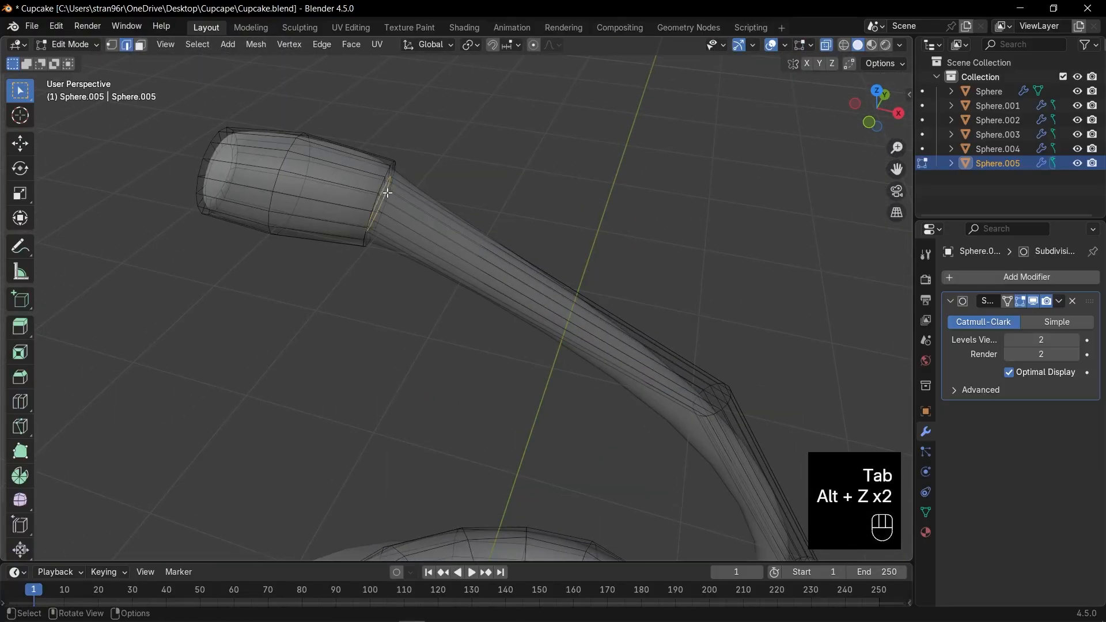
Bevel the edge loop where the stem joins its thicker end cap, using 2 segments.
{"action": "middle_click_drag", "start_coordinate": [388, 187], "coordinate": [356, 186]}
{"action": "key", "text": "ctrl+b"}
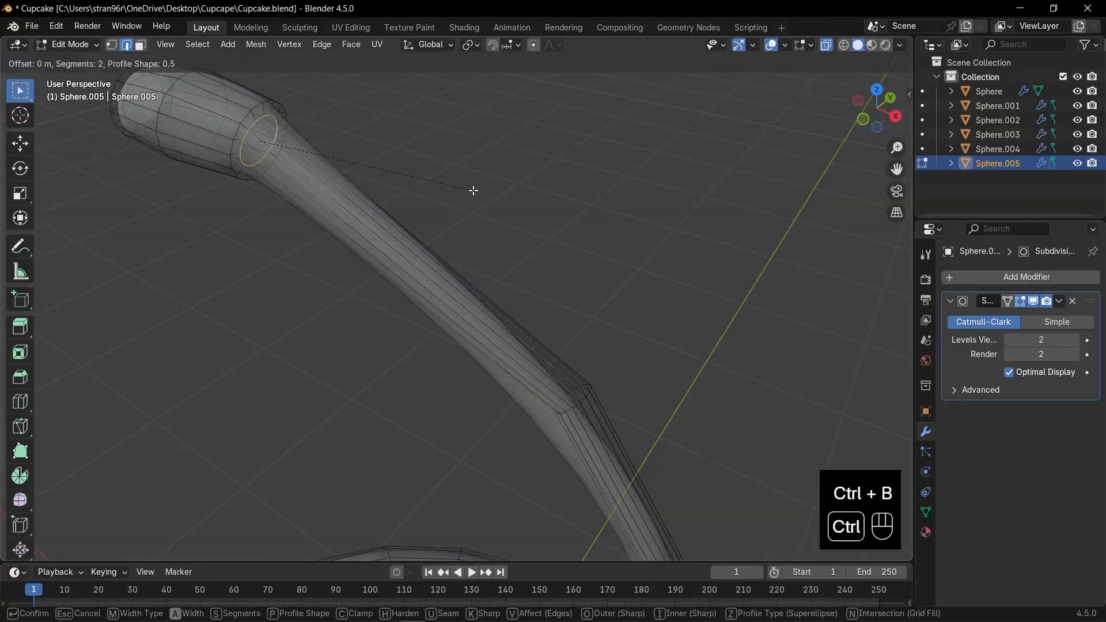
{"action": "left_click", "coordinate": [477, 192]}
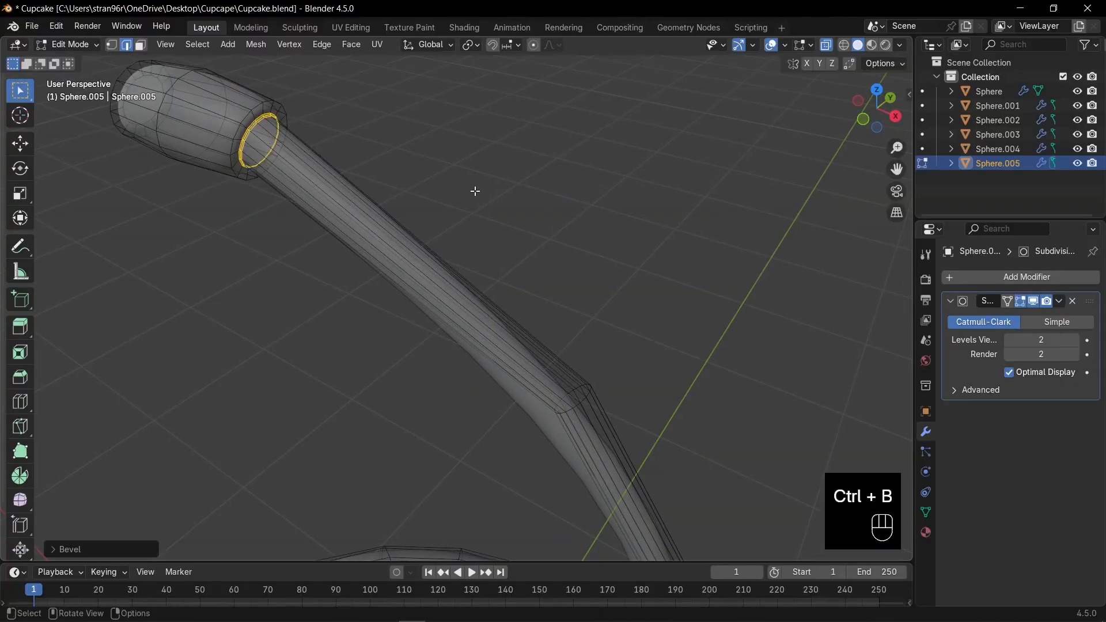
Mark the middle loop of the end cap's bevel as a seam and return to Object Mode with X-ray off.
{"action": "key", "text": "KP_Decimal"}
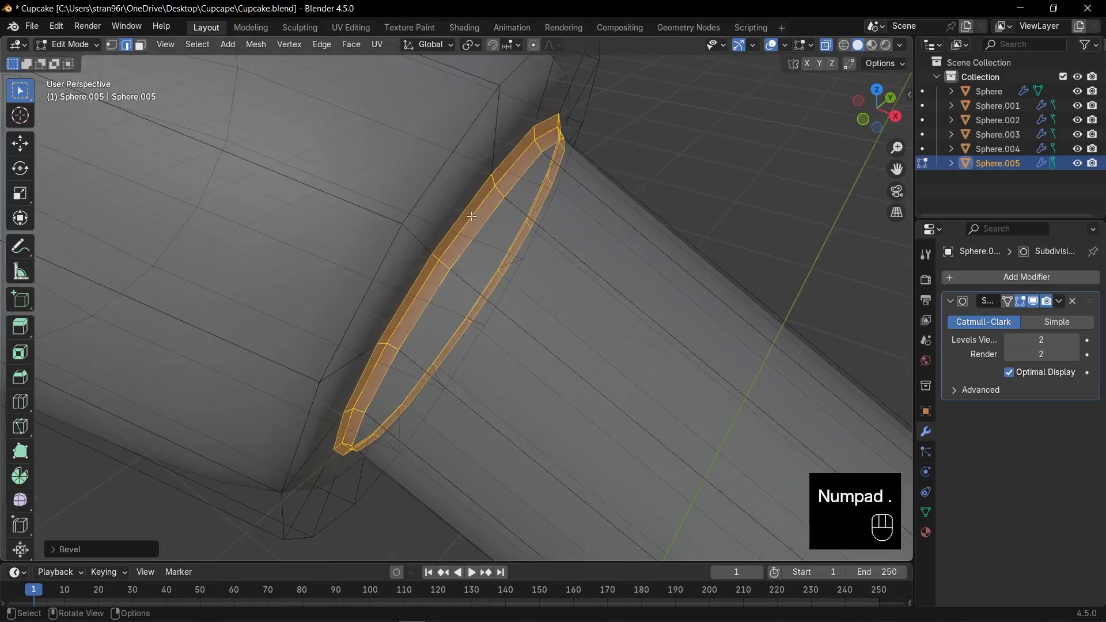
{"action": "key", "text": "2"}
{"action": "left_click", "coordinate": [506, 222], "text": "alt"}
{"action": "key", "text": "ctrl+e"}
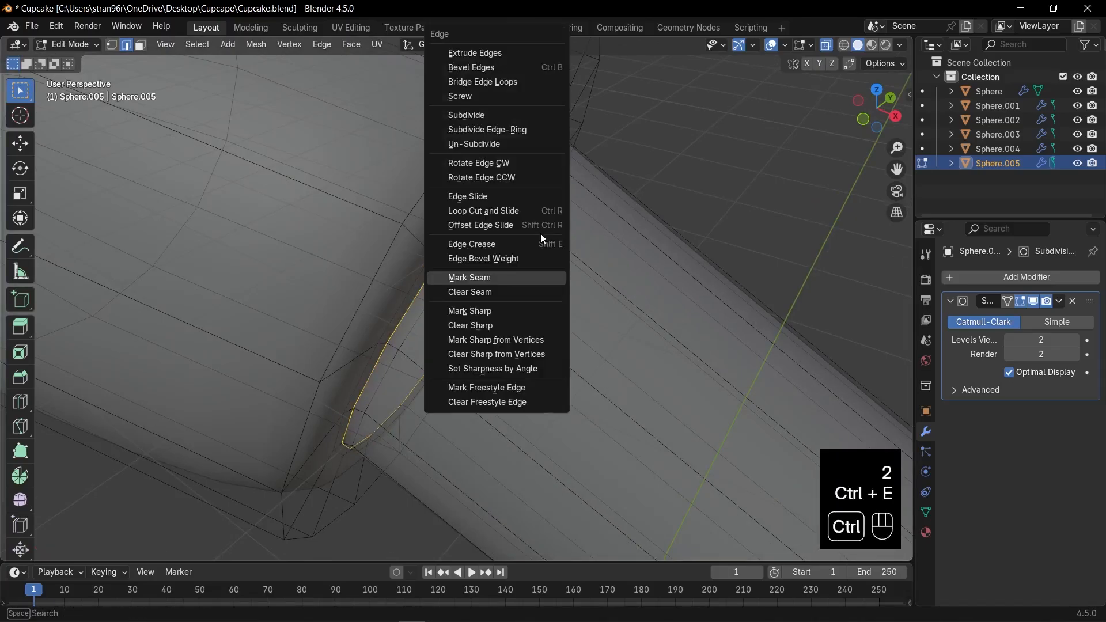
{"action": "left_click", "coordinate": [482, 277]}
{"action": "key", "text": "Tab"}
{"action": "scroll", "coordinate": [484, 272], "scroll_direction": "down", "scroll_amount": 4}
{"action": "key", "text": "alt+z"}
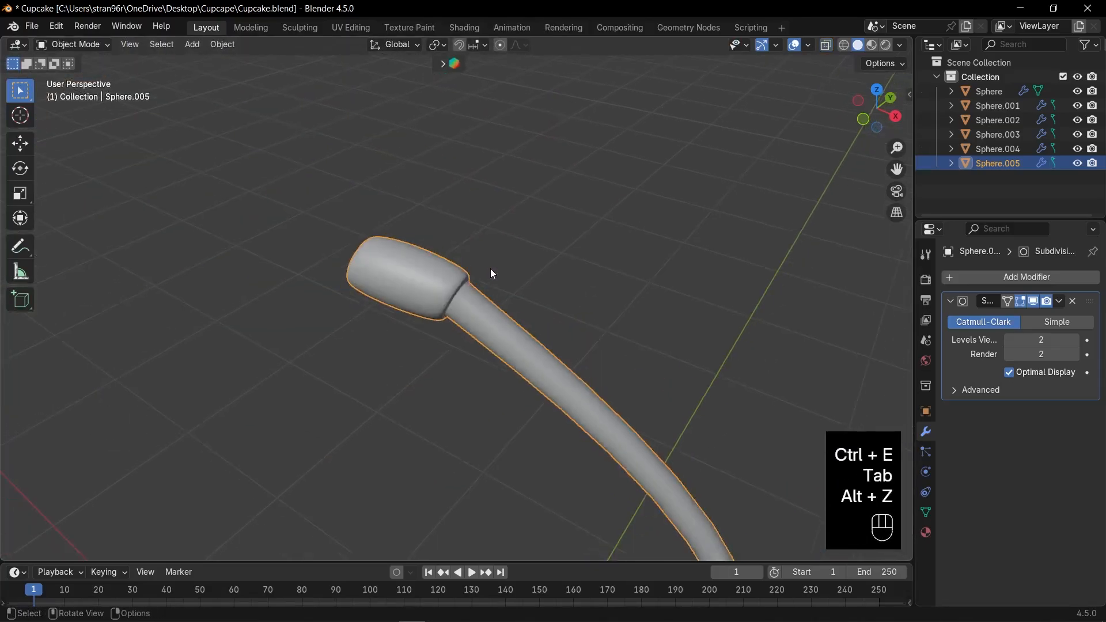
Show the whole cupcake in Material Preview shading and save the file.
{"action": "scroll", "coordinate": [490, 269], "scroll_direction": "down", "scroll_amount": 4}
{"action": "middle_click_drag", "start_coordinate": [583, 270], "coordinate": [558, 175], "text": "shift"}
{"action": "mouse_move", "coordinate": [556, 236]}
{"action": "middle_mouse_down"}
{"action": "mouse_move", "coordinate": [579, 229]}
{"action": "mouse_move", "coordinate": [548, 229]}
{"action": "middle_mouse_up"}
{"action": "scroll", "coordinate": [578, 229], "scroll_direction": "down", "scroll_amount": 4}
{"action": "scroll", "coordinate": [578, 229], "scroll_direction": "down", "scroll_amount": 5}
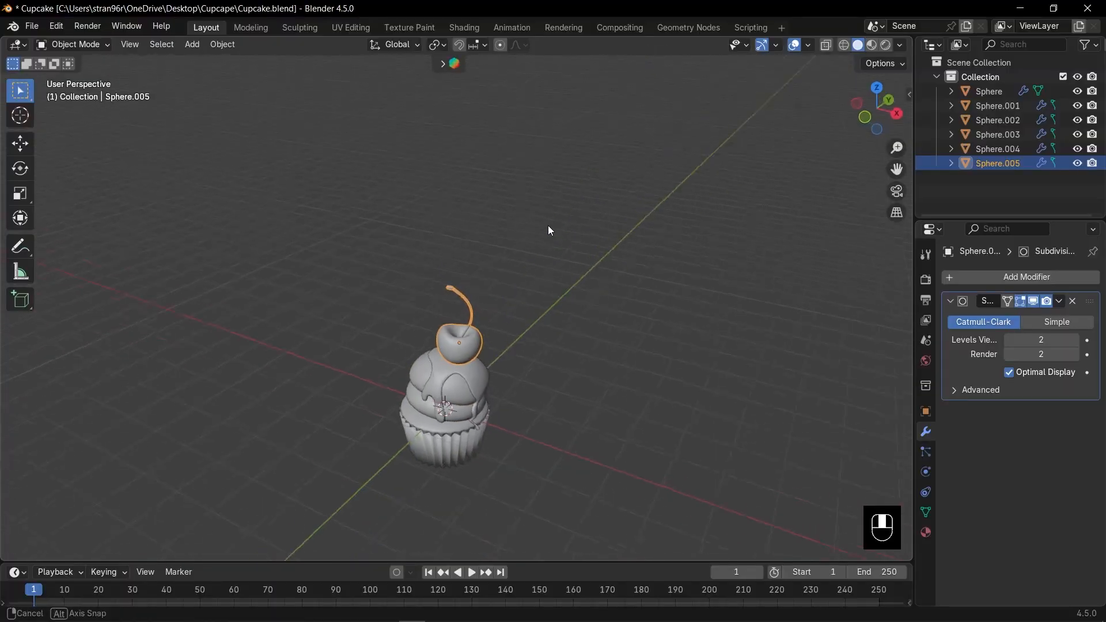
{"action": "left_click", "coordinate": [872, 45]}
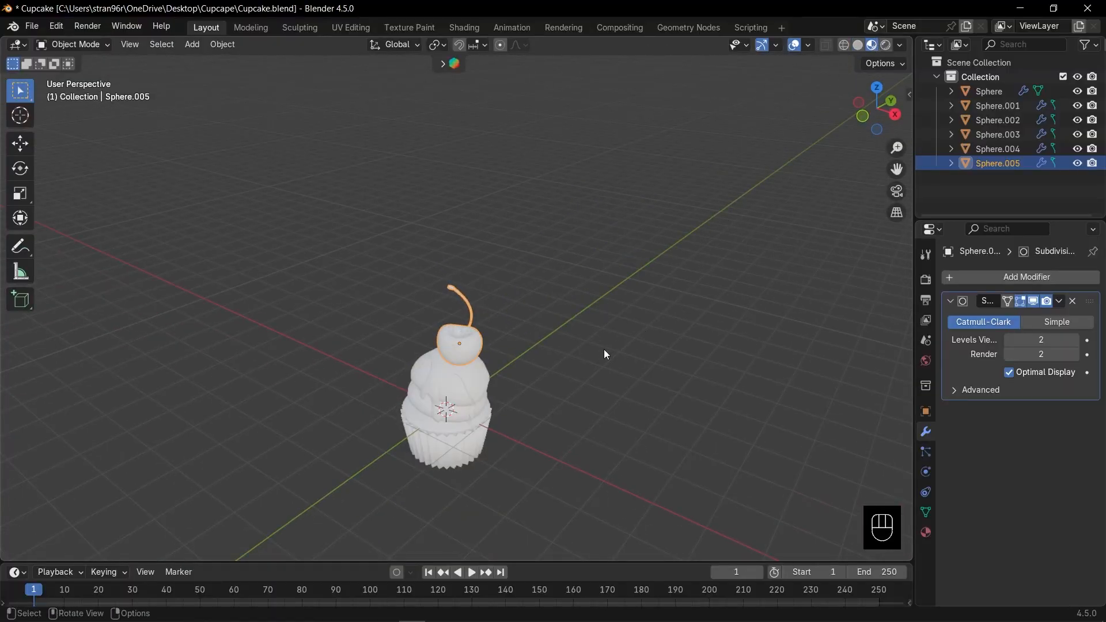
{"action": "key", "text": "ctrl+s"}
Enlarge the timeline area, turn it into a Shader Editor, and hide its sidebar.
{"action": "left_click_drag", "start_coordinate": [528, 560], "coordinate": [404, 357]}
{"action": "left_click", "coordinate": [19, 368]}
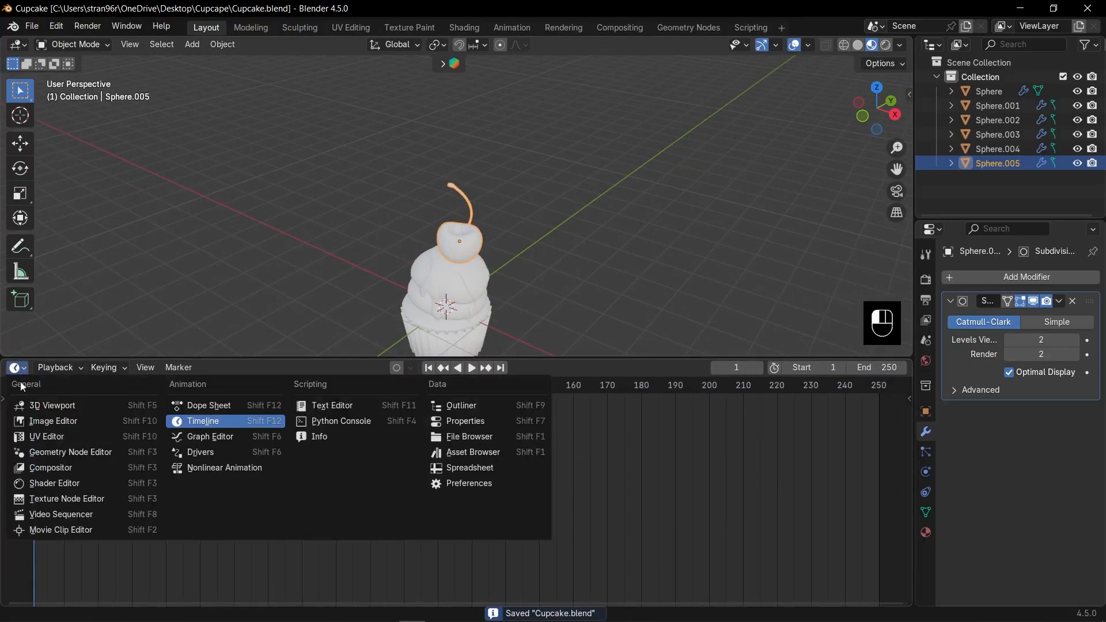
{"action": "left_click", "coordinate": [36, 483]}
{"action": "key", "text": "n"}
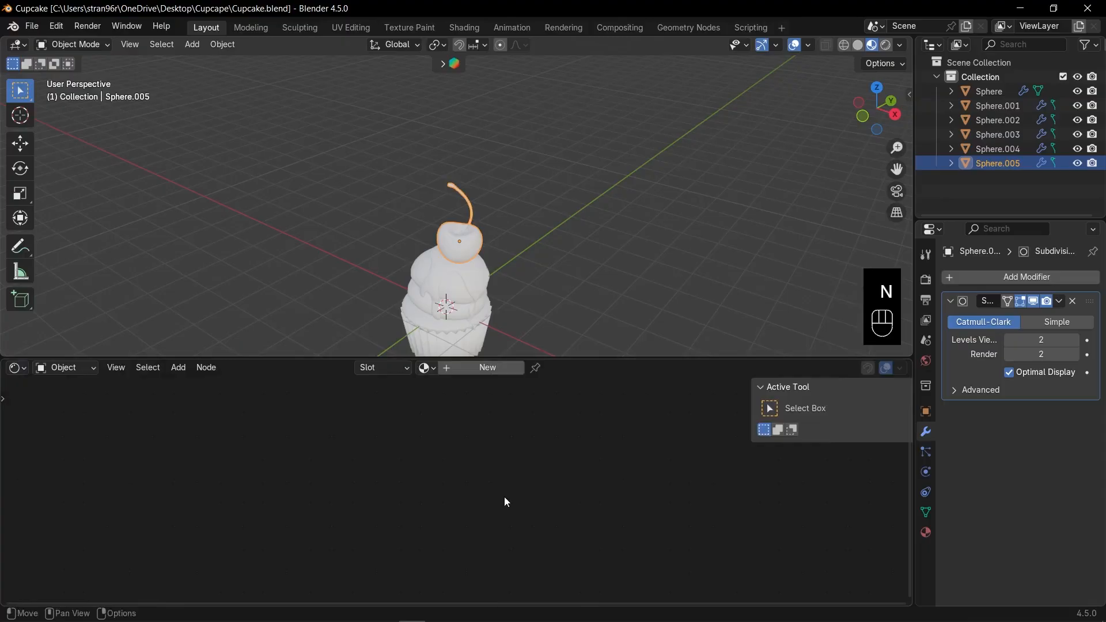
Close the Shader Editor's sidebar and save the file.
{"action": "key", "text": "n"}
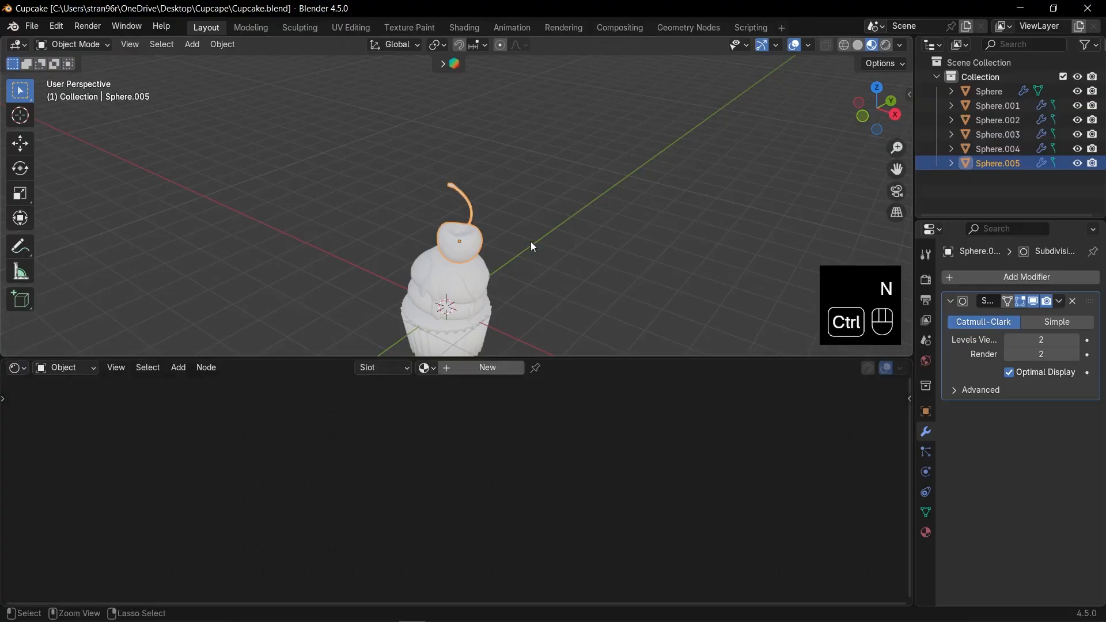
{"action": "key", "text": "ctrl+s"}
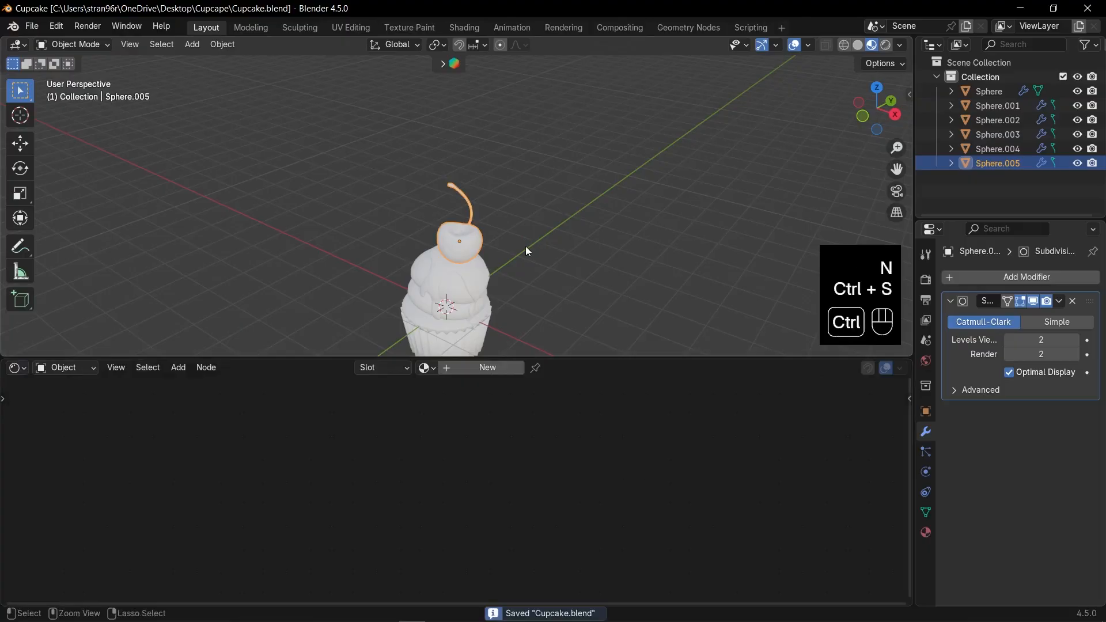
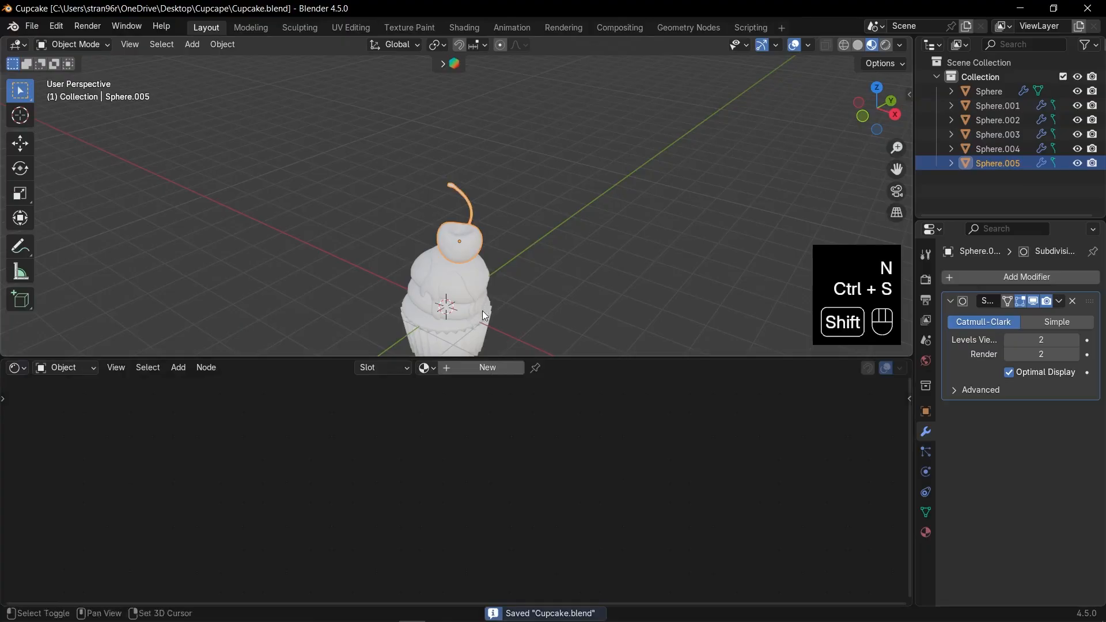
Create a new material for the cherry and set its Base Color to red.
{"action": "middle_click_drag", "start_coordinate": [483, 312], "coordinate": [505, 239], "text": "shift"}
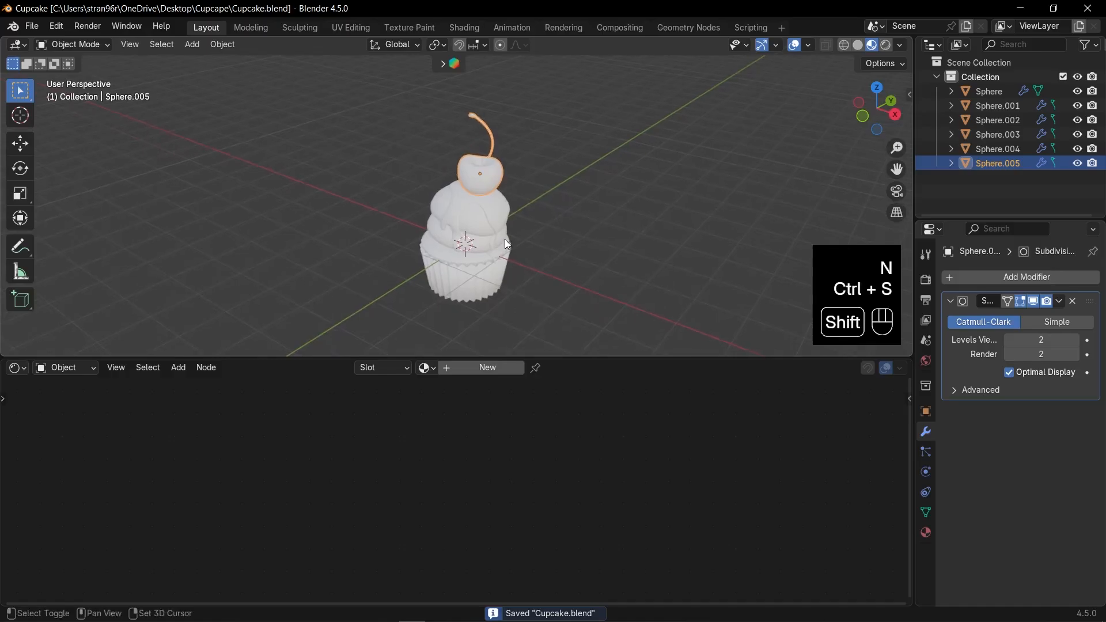
{"action": "scroll", "coordinate": [501, 236], "scroll_direction": "up", "scroll_amount": 2}
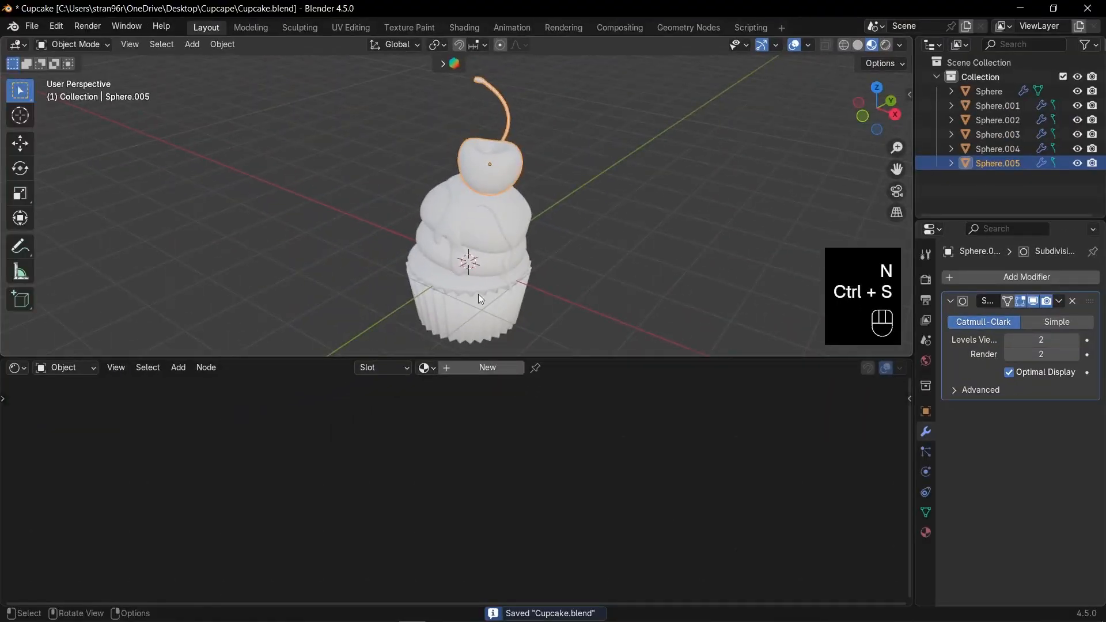
{"action": "left_click", "coordinate": [472, 369]}
{"action": "key", "text": "KP_Decimal"}
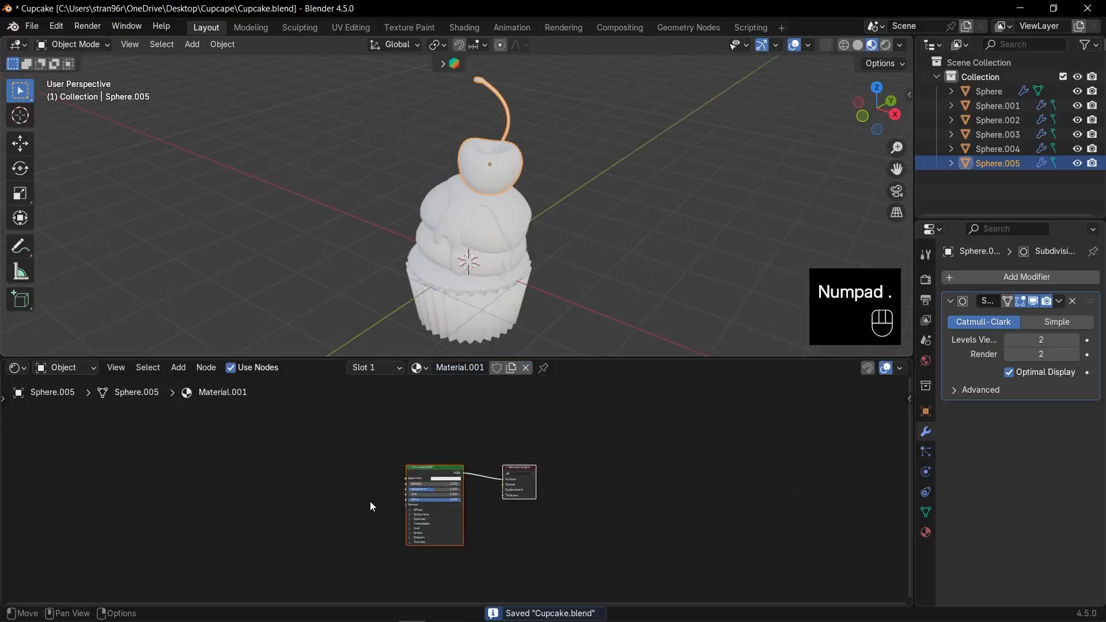
{"action": "left_click", "coordinate": [397, 443]}
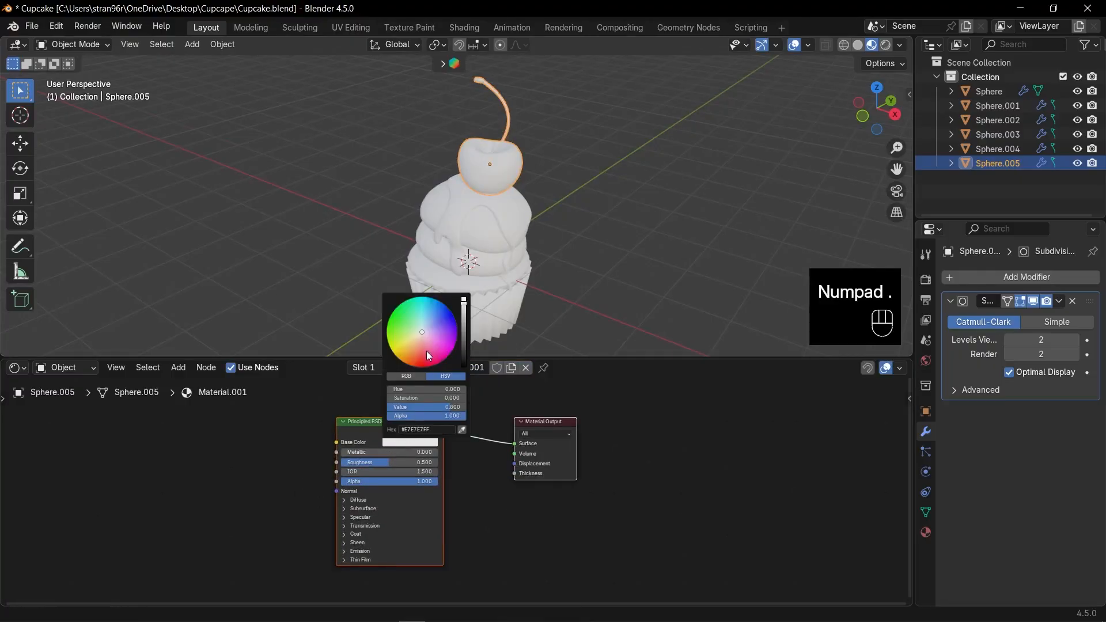
{"action": "left_click_drag", "start_coordinate": [427, 352], "coordinate": [420, 361]}
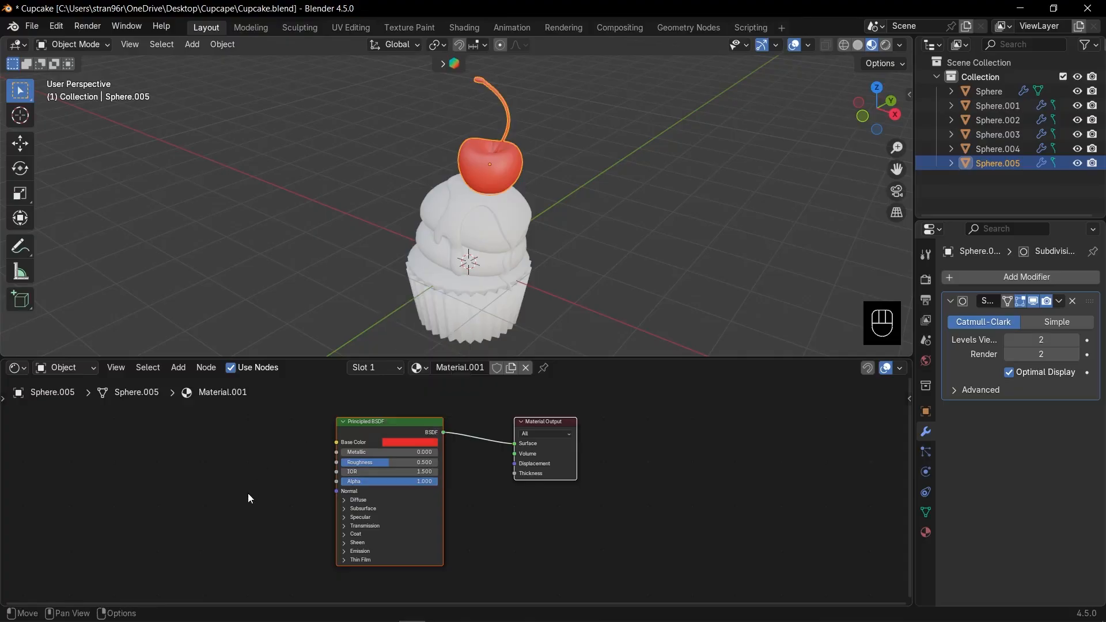
Add a Noise Texture node to the cherry material, driven by Texture Coordinate and Mapping nodes.
{"action": "scroll", "coordinate": [247, 493], "scroll_direction": "down", "scroll_amount": 1}
{"action": "middle_click_drag", "start_coordinate": [265, 505], "coordinate": [479, 507], "text": "shift"}
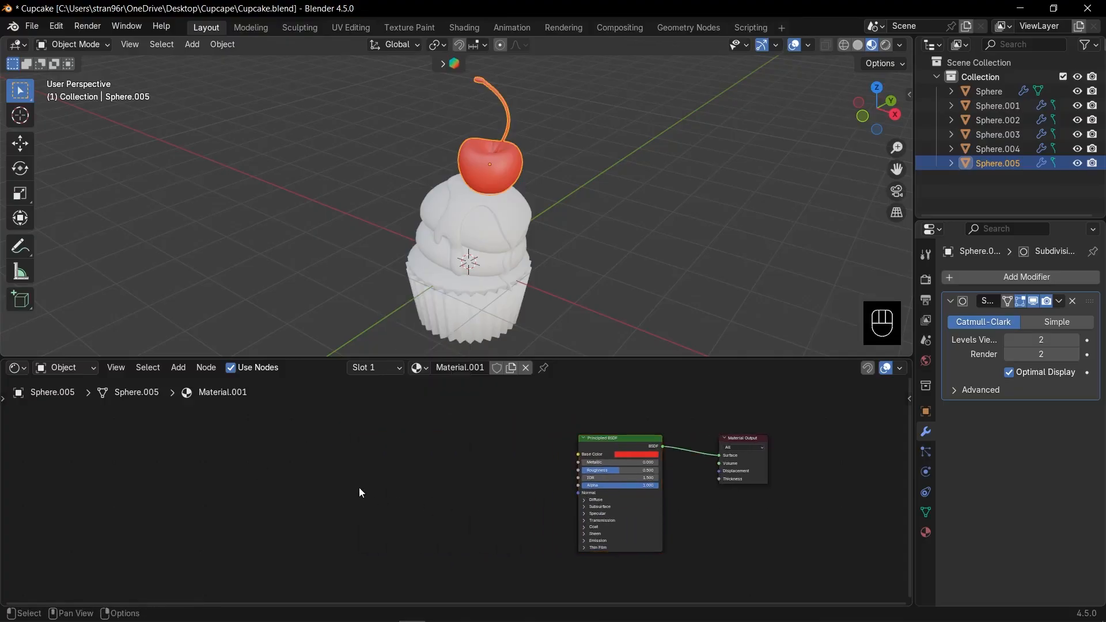
{"action": "key", "text": "shift+a"}
{"action": "type", "text": "noi"}
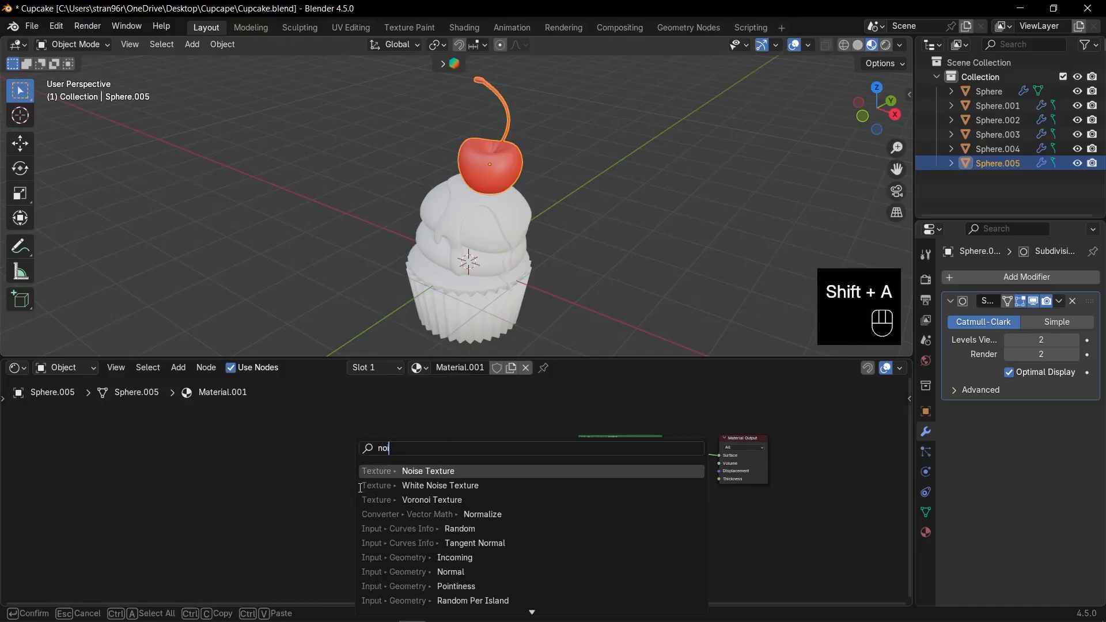
{"action": "key", "text": "Return"}
{"action": "left_click", "coordinate": [310, 457], "text": "ctrl"}
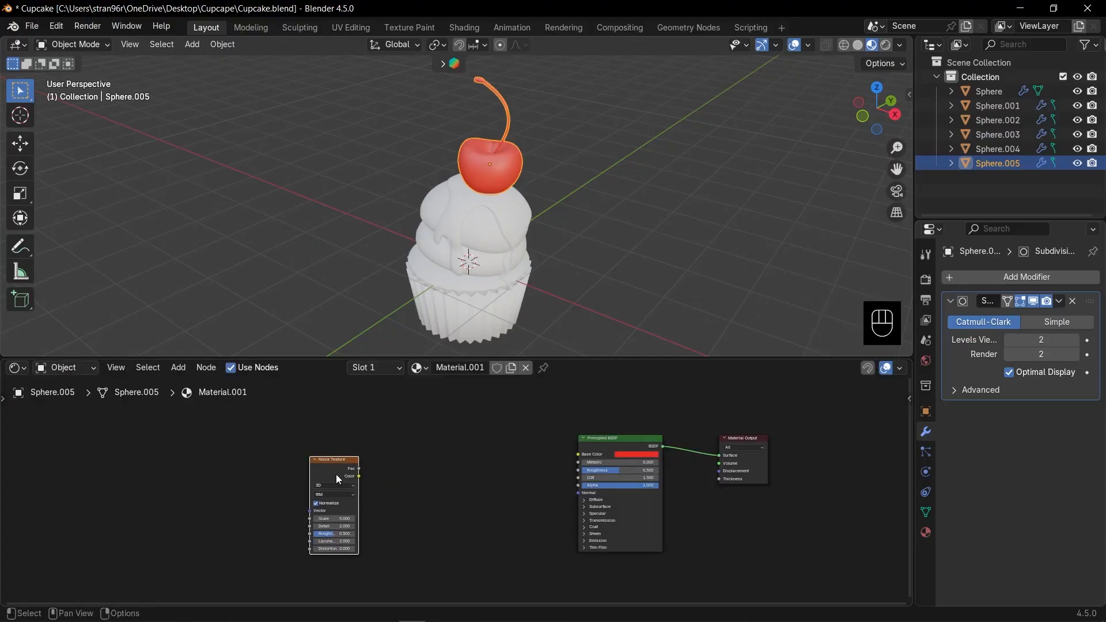
{"action": "key", "text": "ctrl+t"}
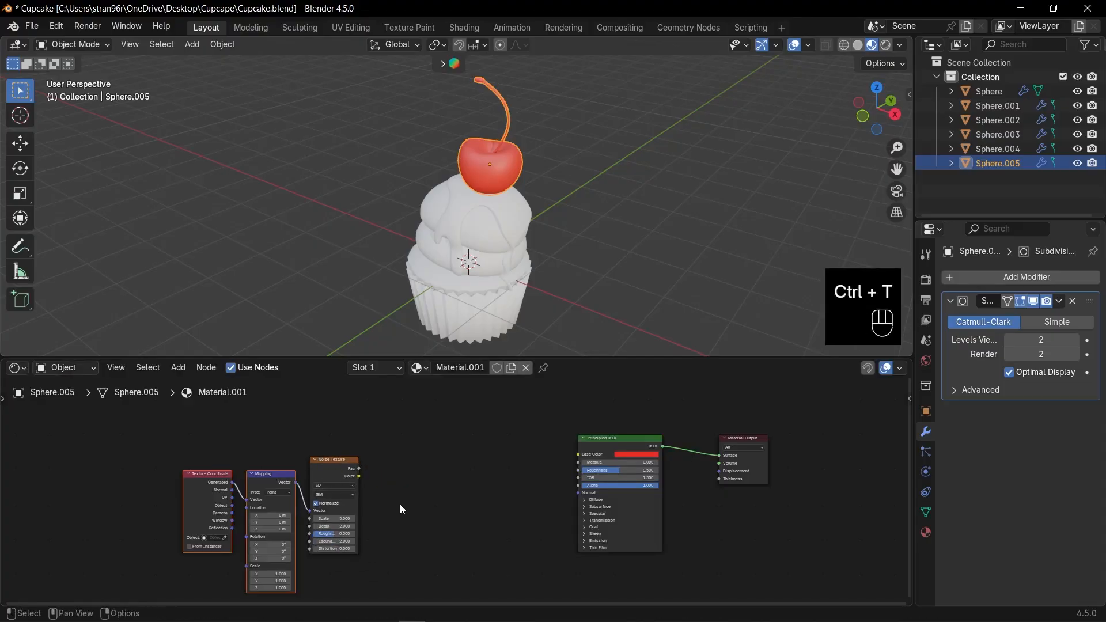
Add a Color Ramp node fed by the Noise Texture's Fac output.
{"action": "scroll", "coordinate": [400, 503], "scroll_direction": "up", "scroll_amount": 1}
{"action": "scroll", "coordinate": [395, 506], "scroll_direction": "up", "scroll_amount": 1}
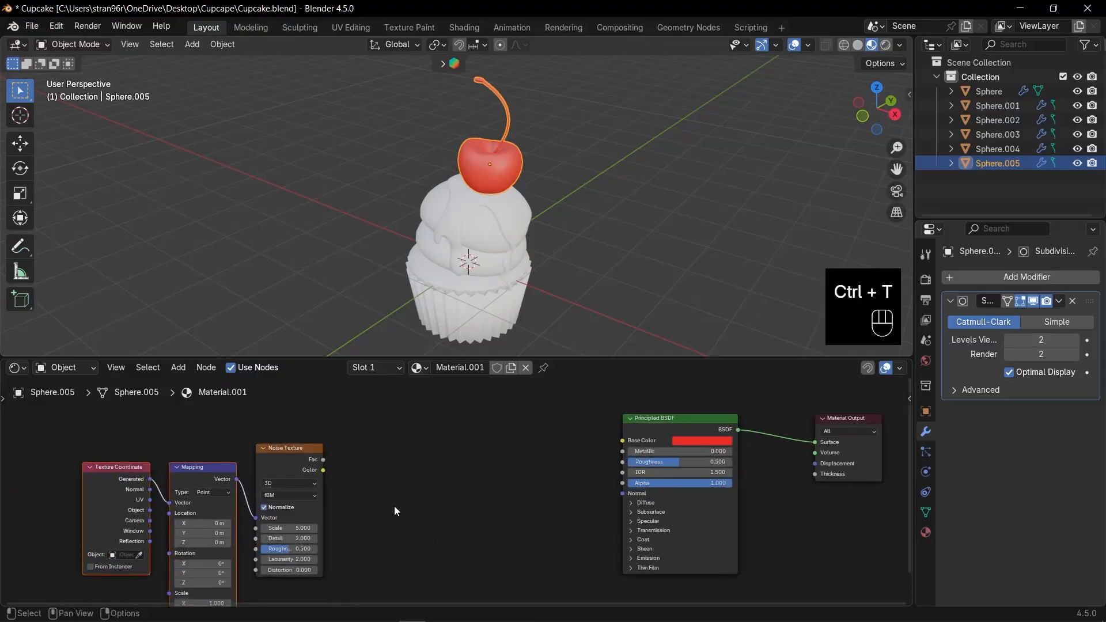
{"action": "left_click_drag", "start_coordinate": [324, 460], "coordinate": [374, 478]}
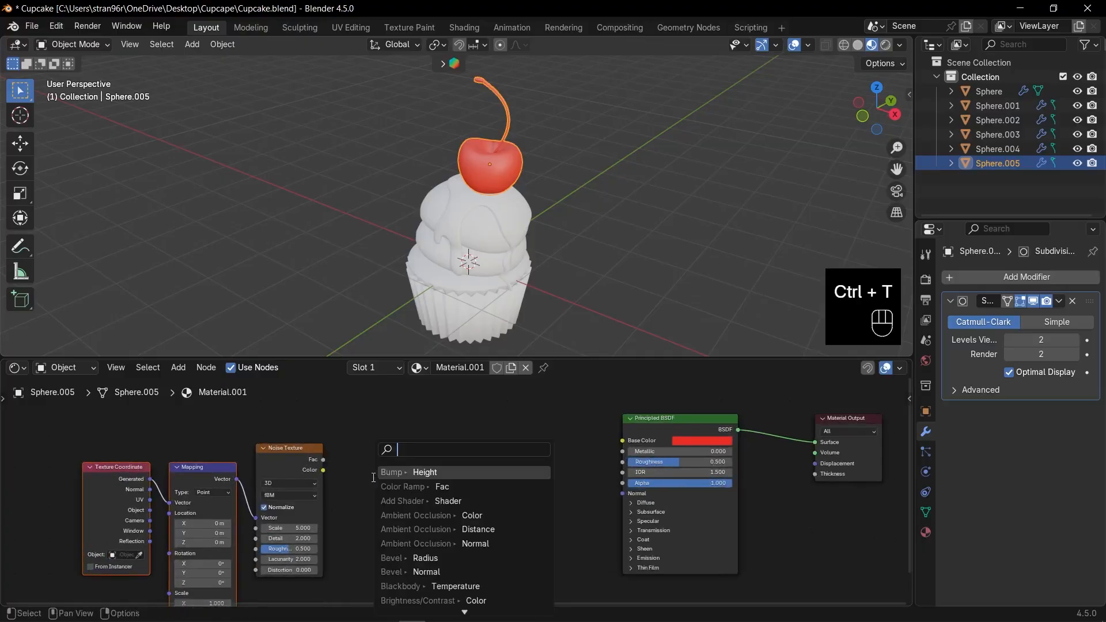
{"action": "type", "text": "col"}
{"action": "key", "text": "Return"}
{"action": "left_click", "coordinate": [381, 472]}
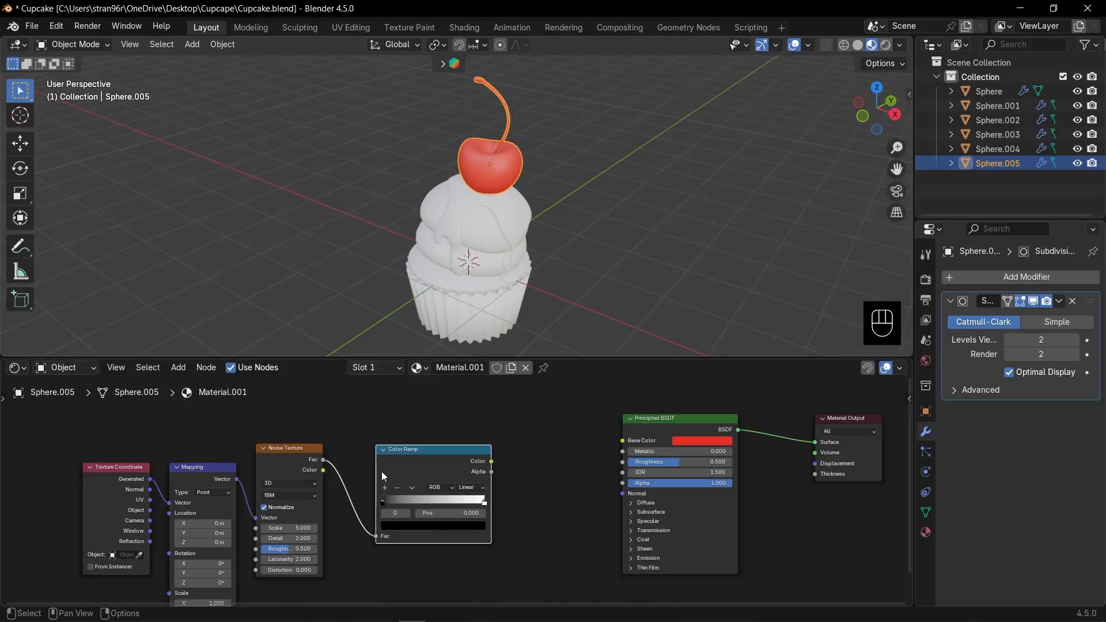
Move both Color Ramp stops inward, the white one to 0.873, and connect the ramp's Color to the Principled BSDF's Roughness.
{"action": "left_click_drag", "start_coordinate": [388, 504], "coordinate": [403, 506]}
{"action": "left_click_drag", "start_coordinate": [486, 505], "coordinate": [472, 505]}
{"action": "left_click_drag", "start_coordinate": [458, 454], "coordinate": [620, 461]}
Preview the Color Ramp output directly on the cherry surface.
{"action": "scroll", "coordinate": [502, 130], "scroll_direction": "up", "scroll_amount": 4}
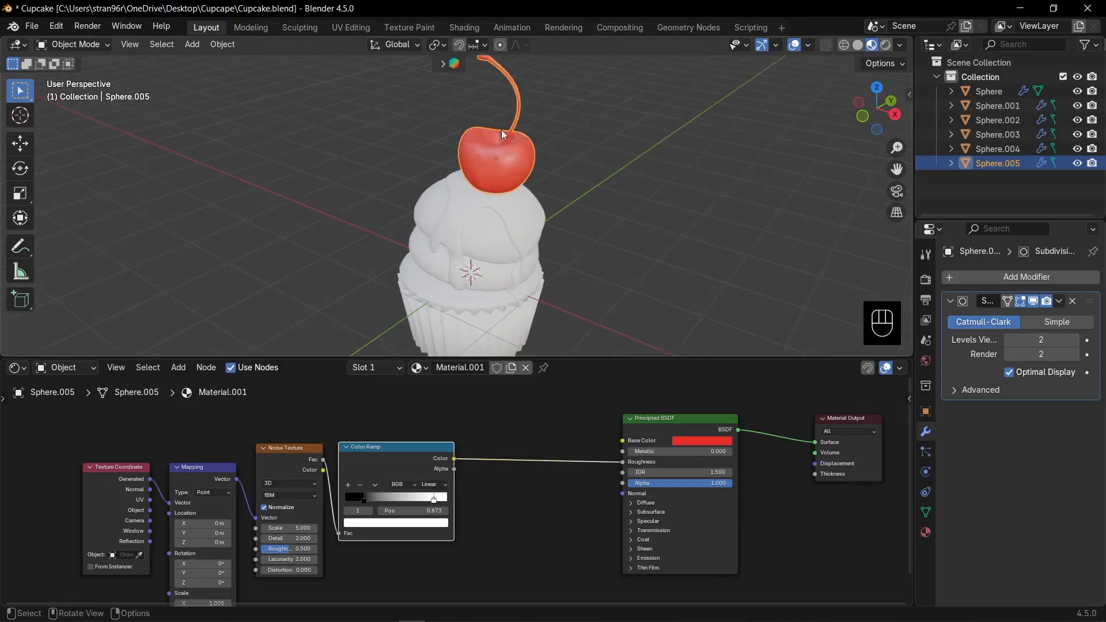
{"action": "scroll", "coordinate": [501, 158], "scroll_direction": "up", "scroll_amount": 3}
{"action": "middle_click_drag", "start_coordinate": [612, 108], "coordinate": [515, 220], "text": "shift"}
{"action": "scroll", "coordinate": [516, 221], "scroll_direction": "up", "scroll_amount": 1}
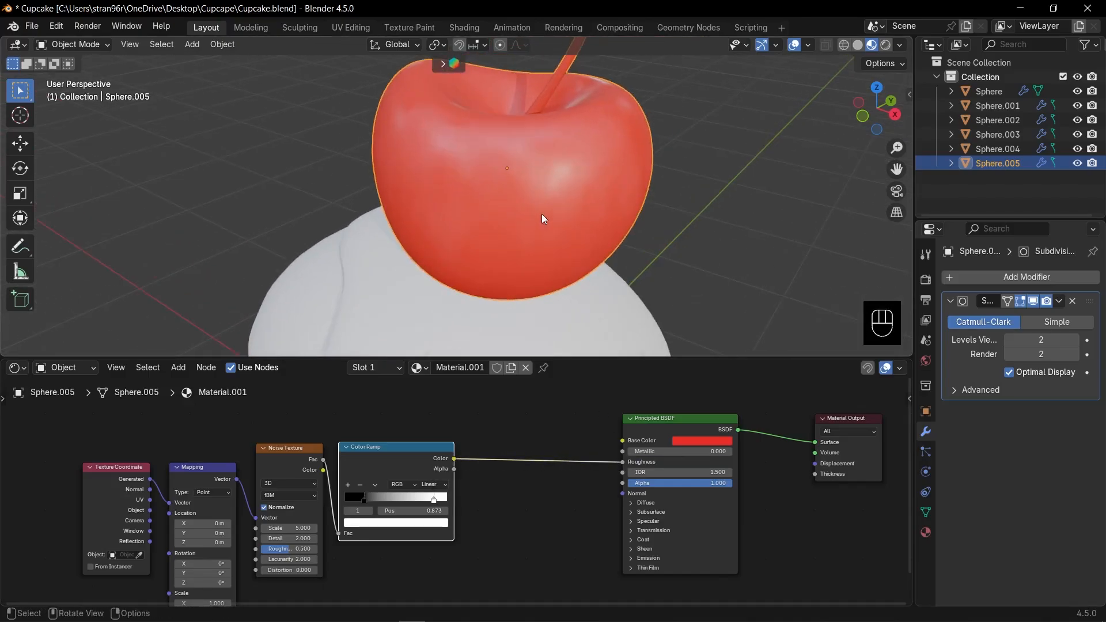
{"action": "left_click", "coordinate": [400, 452], "text": "ctrl+shift"}
{"action": "scroll", "coordinate": [456, 479], "scroll_direction": "up", "scroll_amount": 3}
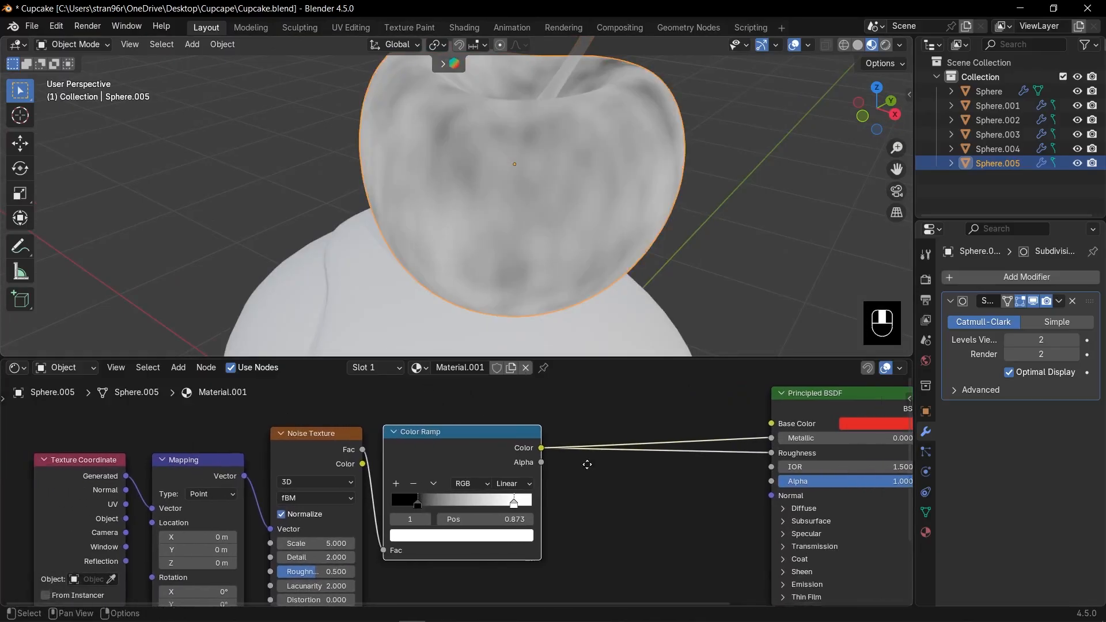
Set the ramp's black stop to 0.320 and the noise Scale to 8, and route the Principled BSDF back to the material output.
{"action": "left_click_drag", "start_coordinate": [438, 504], "coordinate": [468, 512]}
{"action": "scroll", "coordinate": [458, 496], "scroll_direction": "down", "scroll_amount": 1}
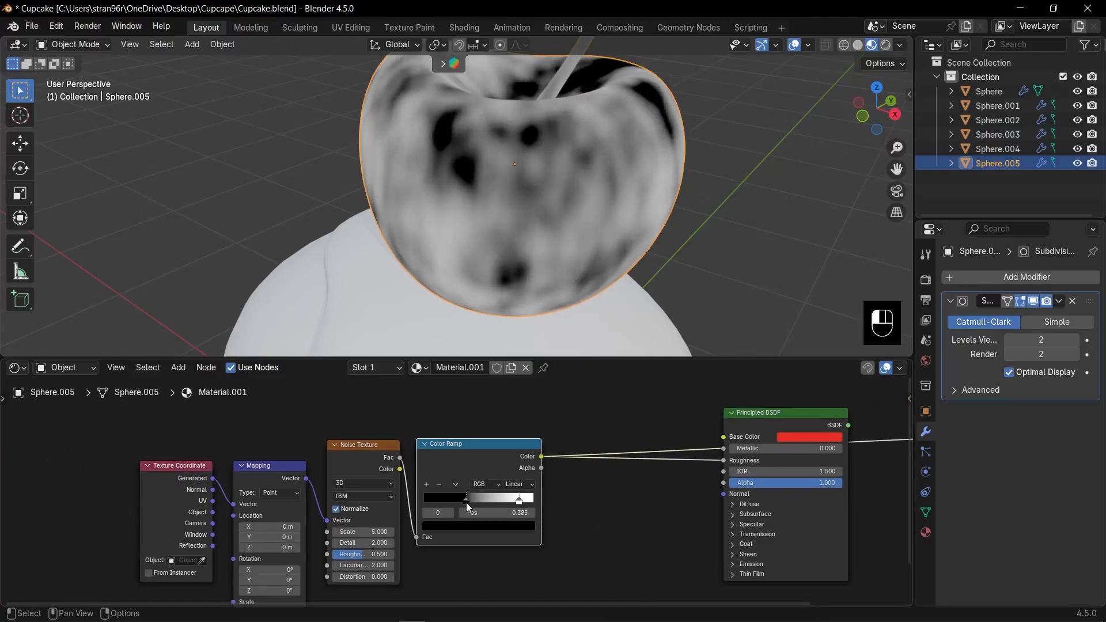
{"action": "left_click_drag", "start_coordinate": [353, 531], "coordinate": [398, 531]}
{"action": "left_click_drag", "start_coordinate": [468, 500], "coordinate": [460, 503]}
{"action": "left_click_drag", "start_coordinate": [360, 531], "coordinate": [375, 532]}
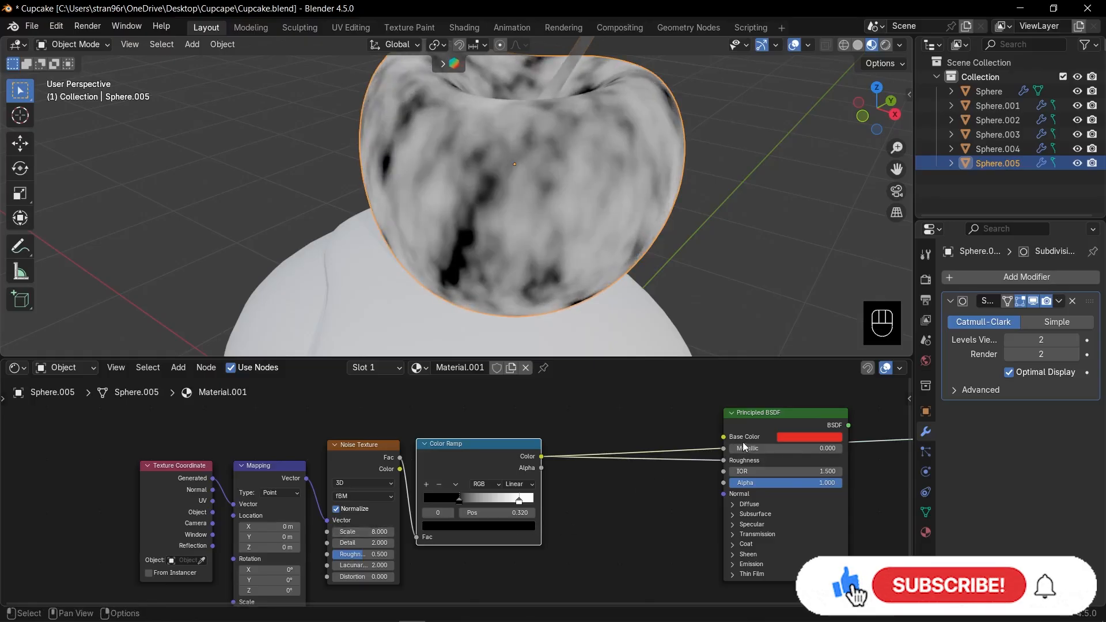
{"action": "left_click", "coordinate": [765, 417], "text": "ctrl+shift"}
{"action": "middle_click_drag", "start_coordinate": [619, 257], "coordinate": [617, 213]}
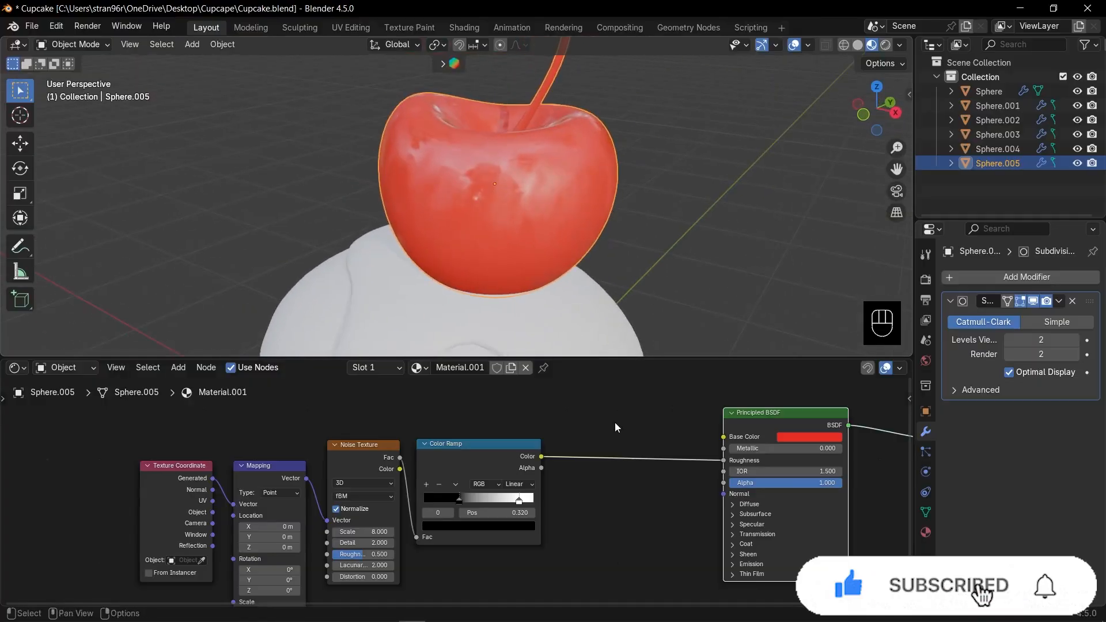
In Edit Mode, select only the cherry's stem up to its end cap as linked geometry delimited by seams.
{"action": "scroll", "coordinate": [610, 427], "scroll_direction": "down", "scroll_amount": 3}
{"action": "middle_click_drag", "start_coordinate": [600, 440], "coordinate": [569, 428], "text": "shift"}
{"action": "scroll", "coordinate": [504, 162], "scroll_direction": "down", "scroll_amount": 4}
{"action": "middle_click_drag", "start_coordinate": [514, 156], "coordinate": [519, 233], "text": "shift"}
{"action": "key", "text": "Tab"}
{"action": "scroll", "coordinate": [542, 195], "scroll_direction": "up", "scroll_amount": 2}
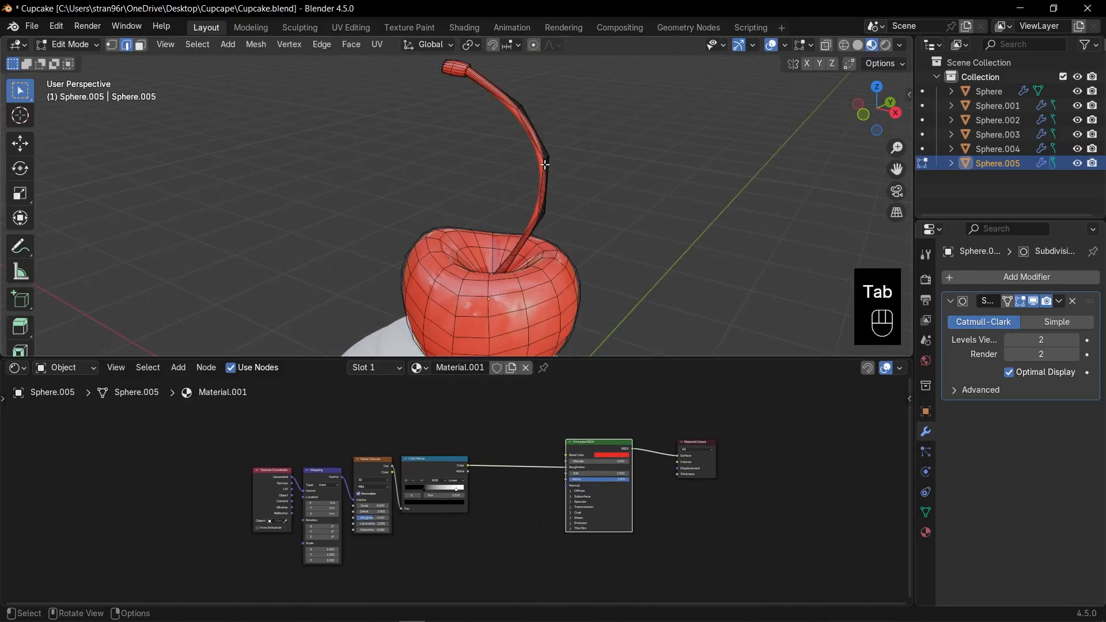
{"action": "key", "text": "l"}
{"action": "key", "text": "l"}
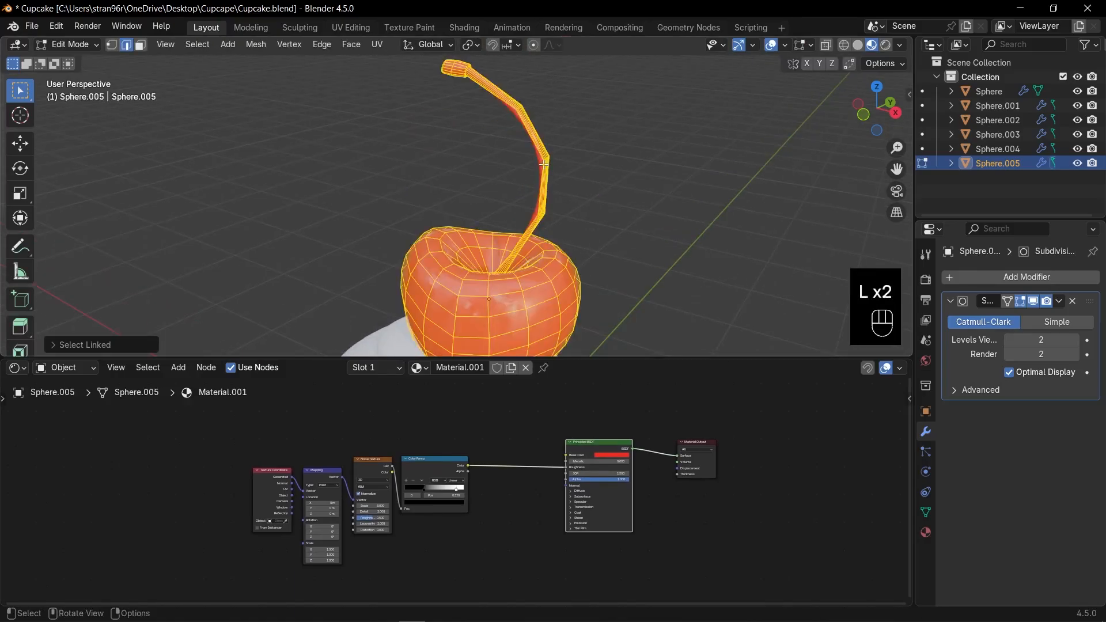
{"action": "left_click", "coordinate": [78, 344]}
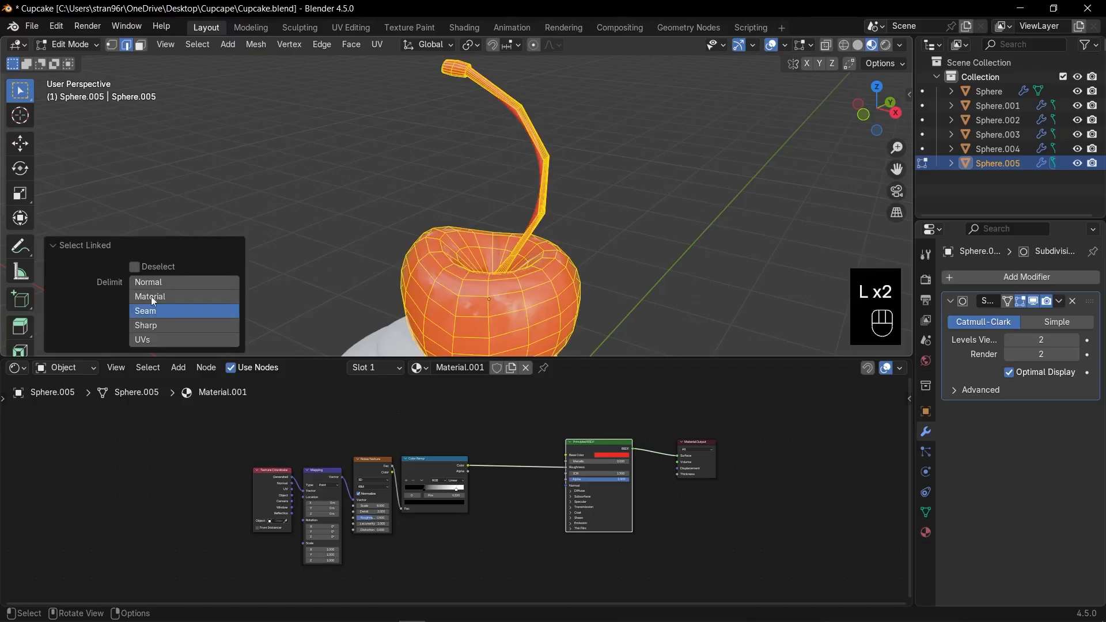
{"action": "key", "text": "alt+a"}
{"action": "key", "text": "l"}
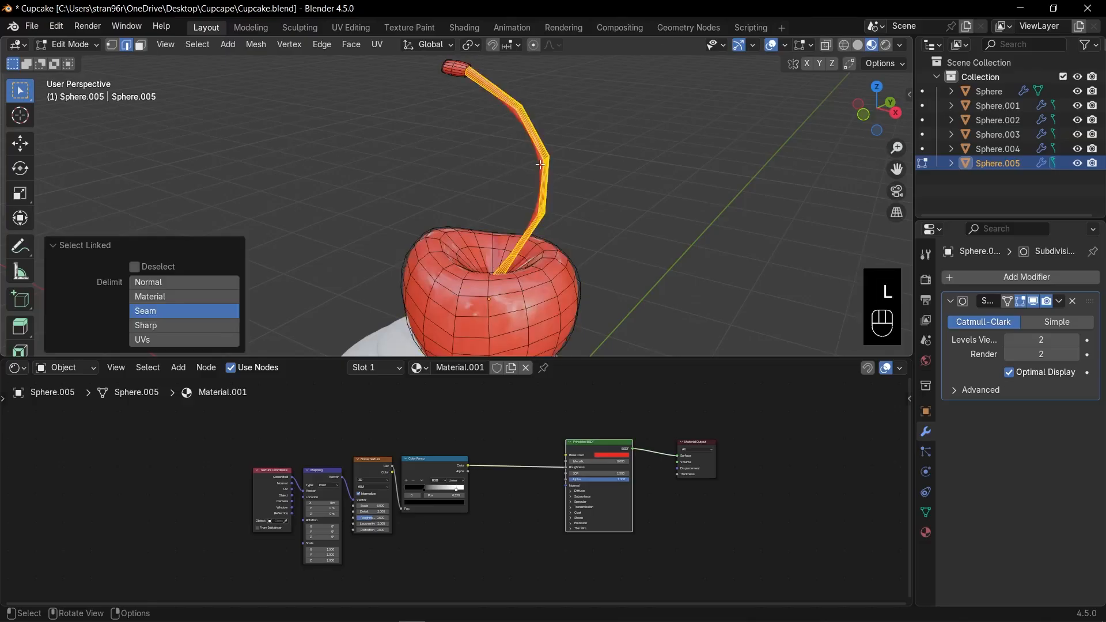
Add a second material slot, assign it to the selected stem, create a new material in it, and return to Object Mode.
{"action": "left_click", "coordinate": [383, 368]}
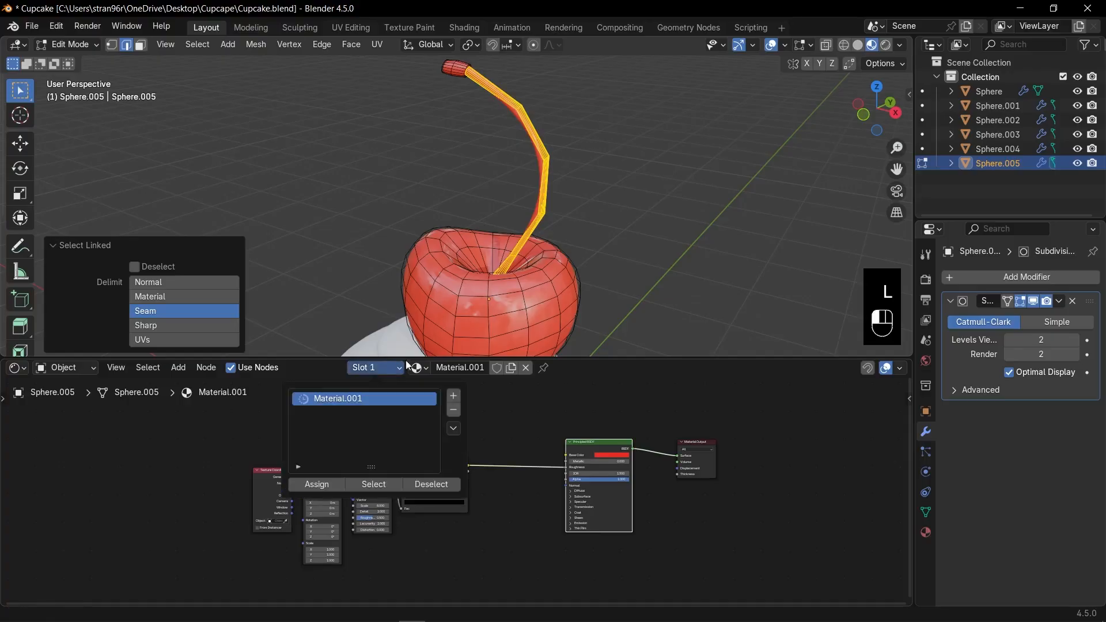
{"action": "left_click", "coordinate": [453, 397]}
{"action": "left_click", "coordinate": [328, 483]}
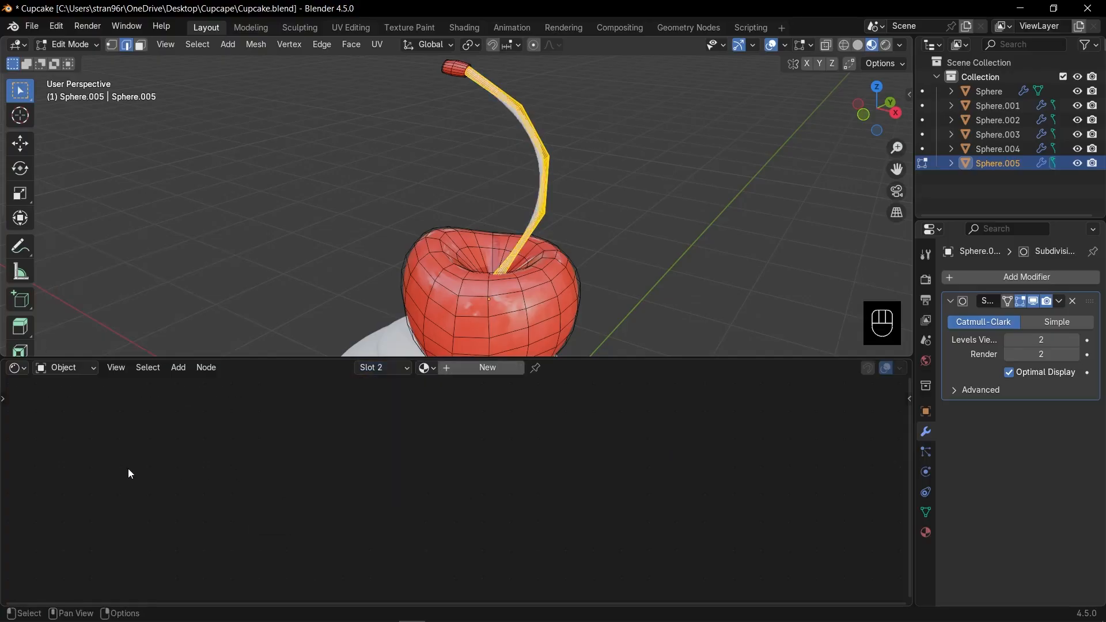
{"action": "left_click", "coordinate": [494, 367]}
{"action": "scroll", "coordinate": [311, 484], "scroll_direction": "up", "scroll_amount": 2}
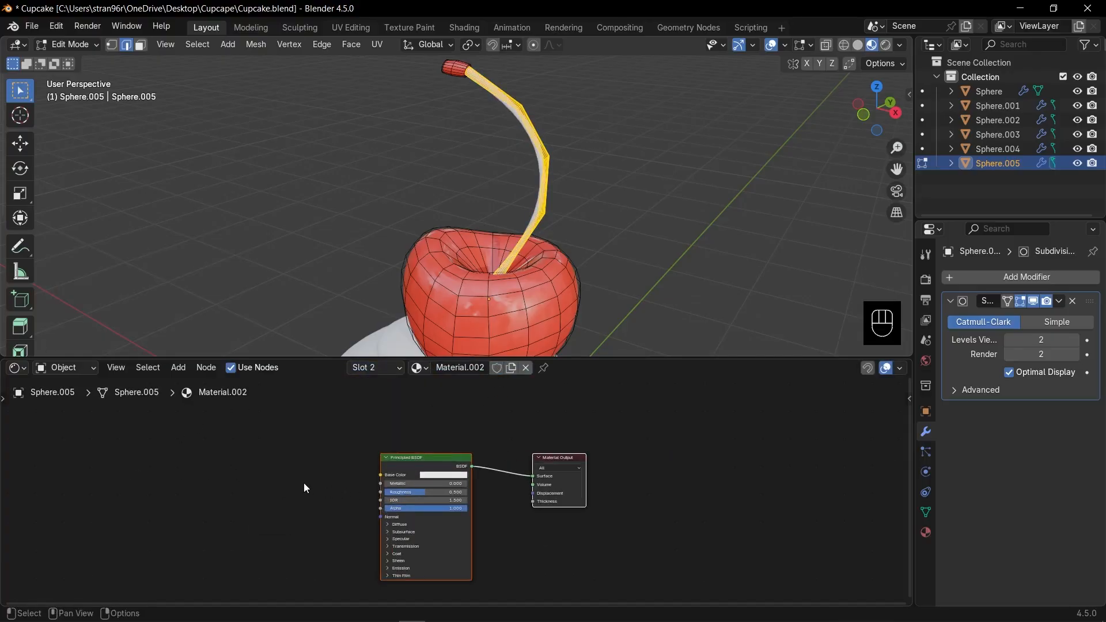
{"action": "middle_click_drag", "start_coordinate": [303, 483], "coordinate": [500, 480]}
{"action": "scroll", "coordinate": [481, 479], "scroll_direction": "down", "scroll_amount": 2}
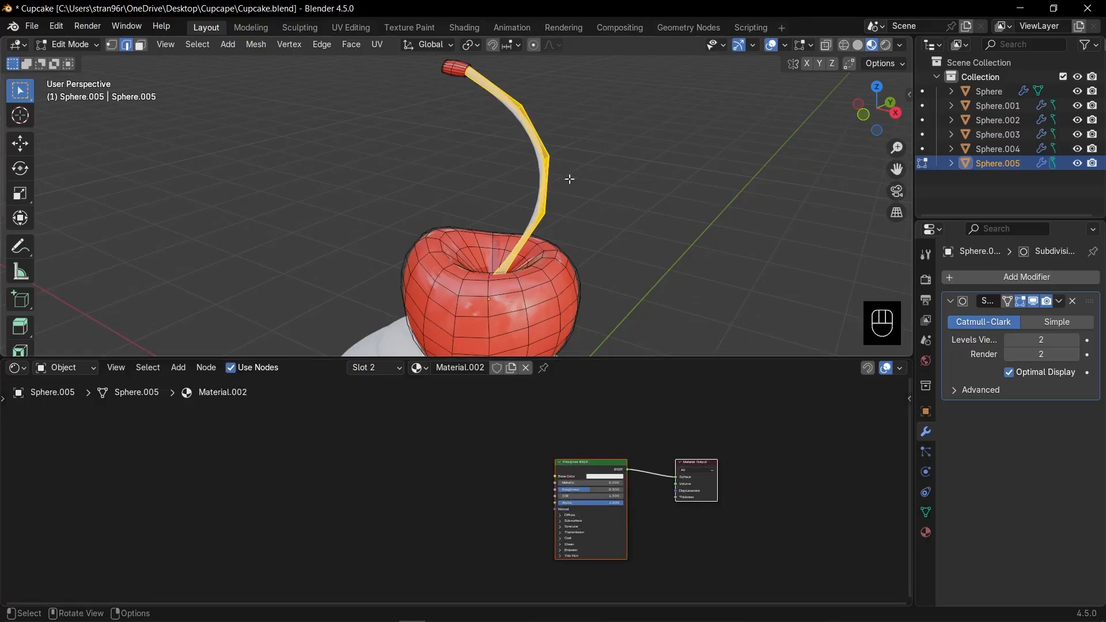
{"action": "key", "text": "Tab"}
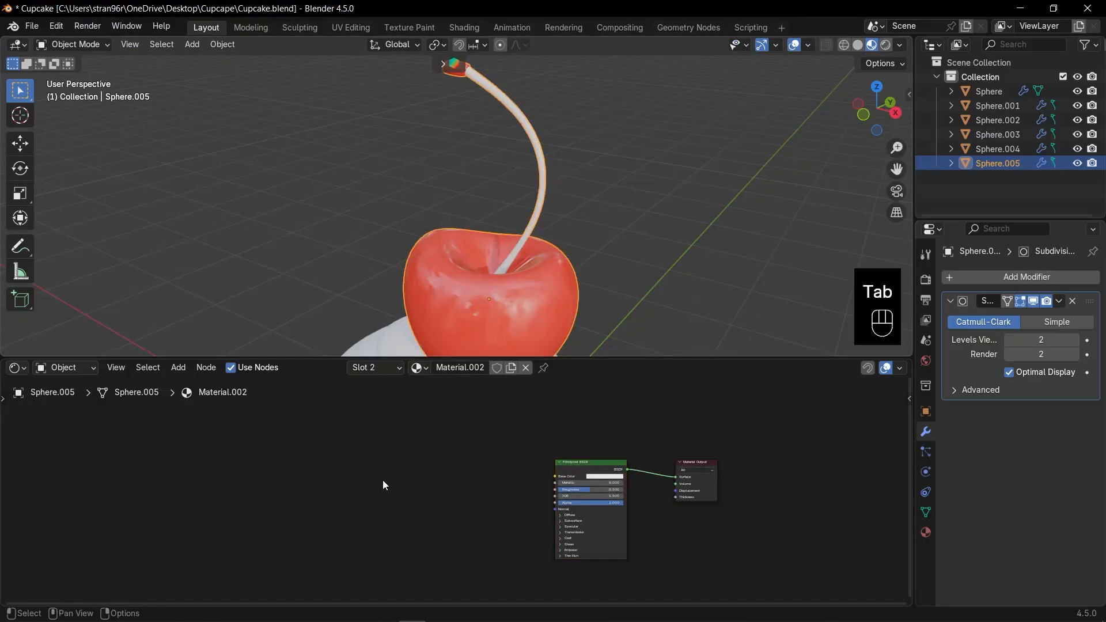
Add a Separate XYZ node to the stem material, before the Principled BSDF.
{"action": "key", "text": "shift+a"}
{"action": "mouse_move", "coordinate": [385, 486]}
{"action": "type", "text": "sep"}
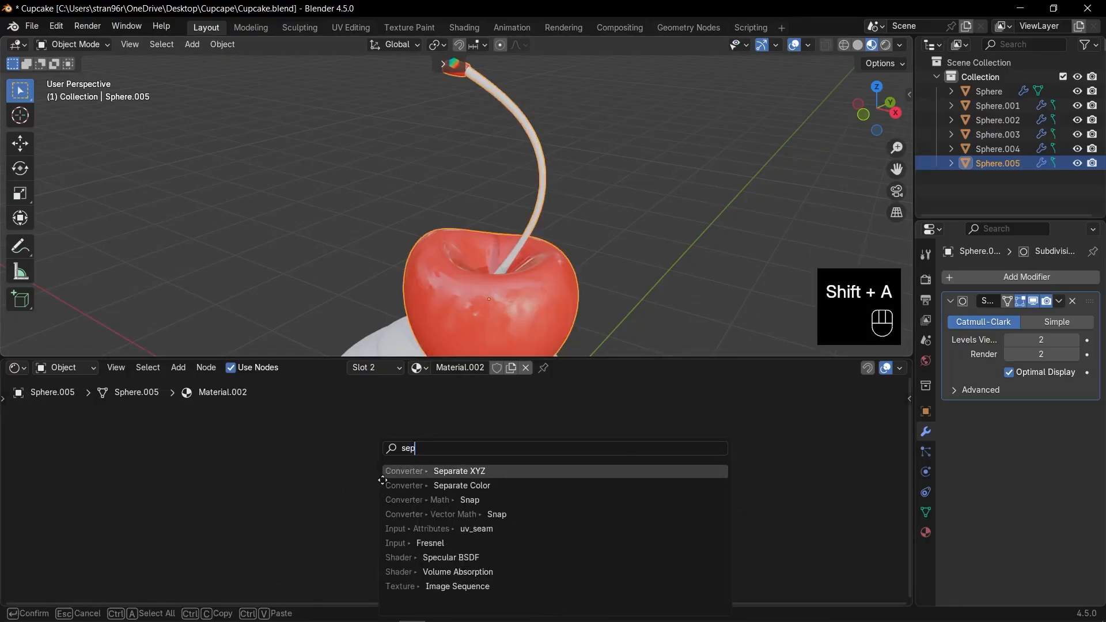
{"action": "key", "text": "Return"}
{"action": "left_click", "coordinate": [348, 483]}
{"action": "key", "text": "KP_Decimal"}
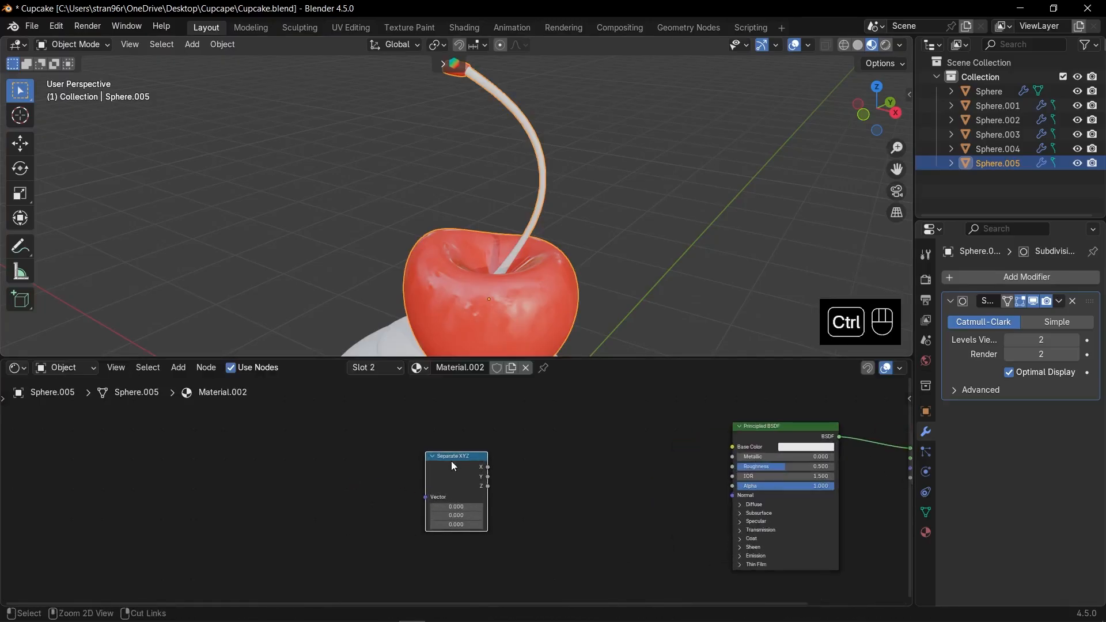
Feed Generated texture coordinates through a Mapping node into Separate XYZ, removing the Image Texture node added with the mapping setup.
{"action": "key", "text": "ctrl+t"}
{"action": "left_click", "coordinate": [362, 492]}
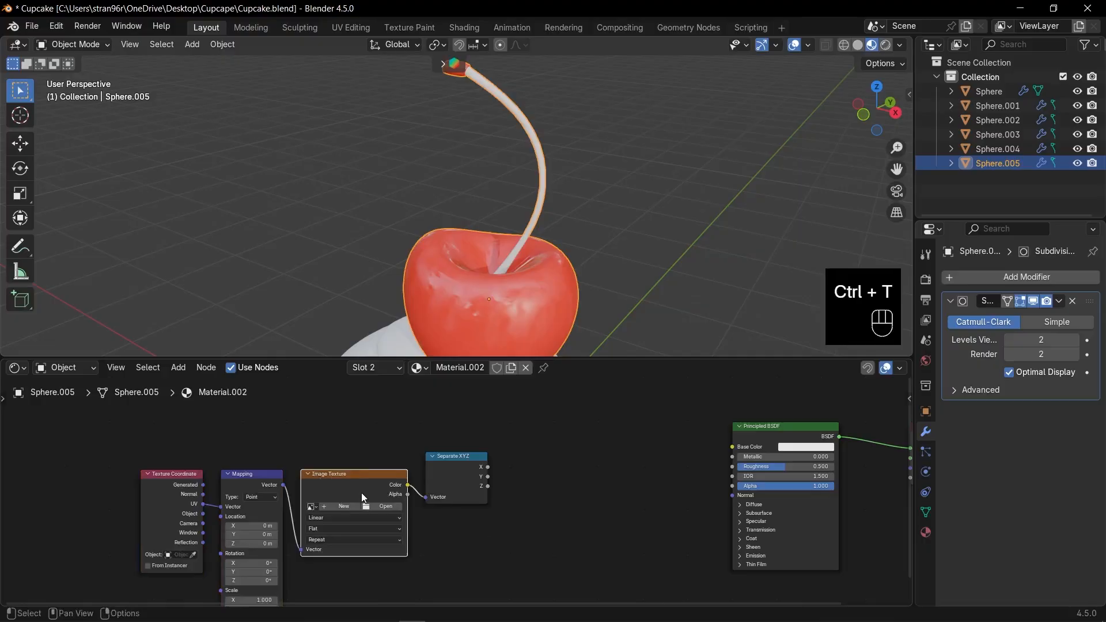
{"action": "key", "text": "Delete"}
{"action": "left_click_drag", "start_coordinate": [203, 485], "coordinate": [221, 507]}
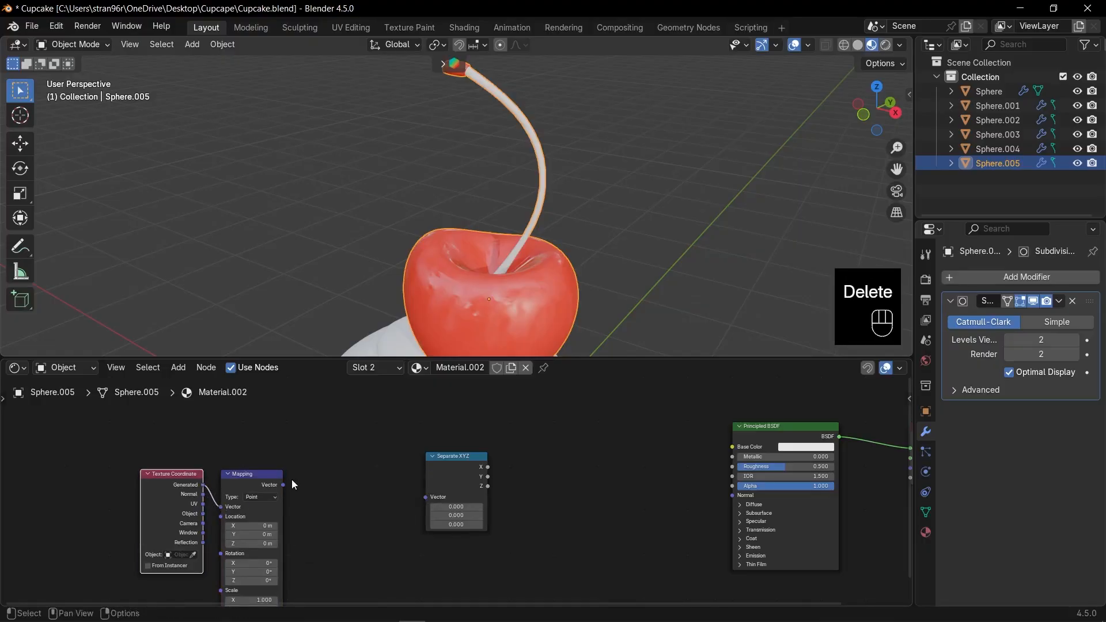
{"action": "left_click_drag", "start_coordinate": [283, 485], "coordinate": [440, 501]}
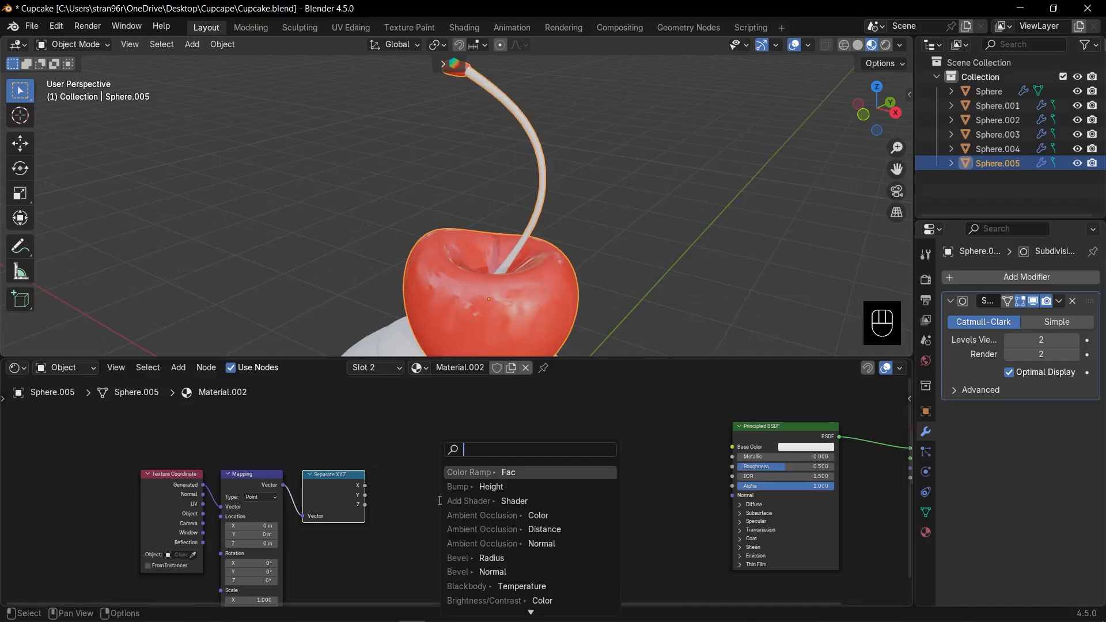
Add a Color Ramp node fed by Separate XYZ's Z output and connect its Color to the stem material's Base Color.
{"action": "type", "text": "co"}
{"action": "key", "text": "BackSpace"}
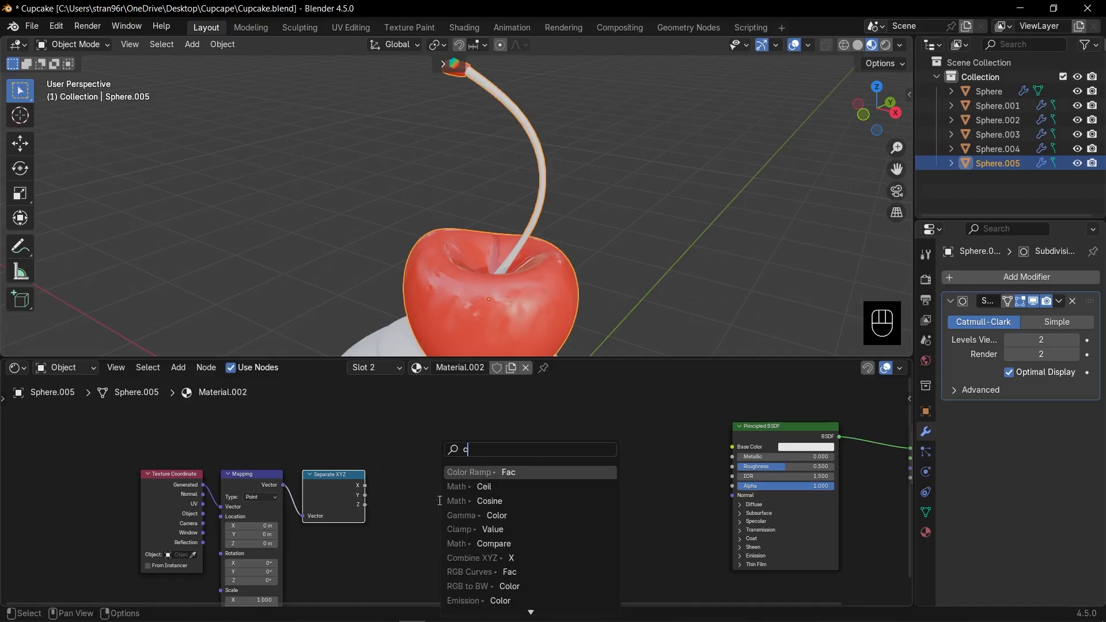
{"action": "key", "text": "Return"}
{"action": "left_click", "coordinate": [556, 488]}
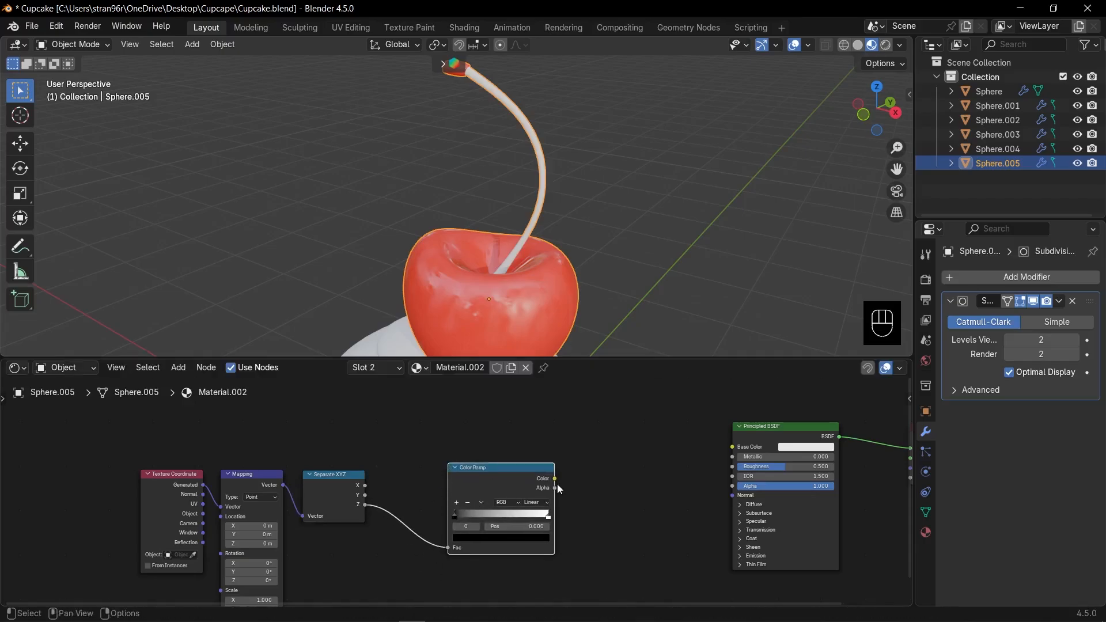
{"action": "left_click_drag", "start_coordinate": [557, 479], "coordinate": [734, 448]}
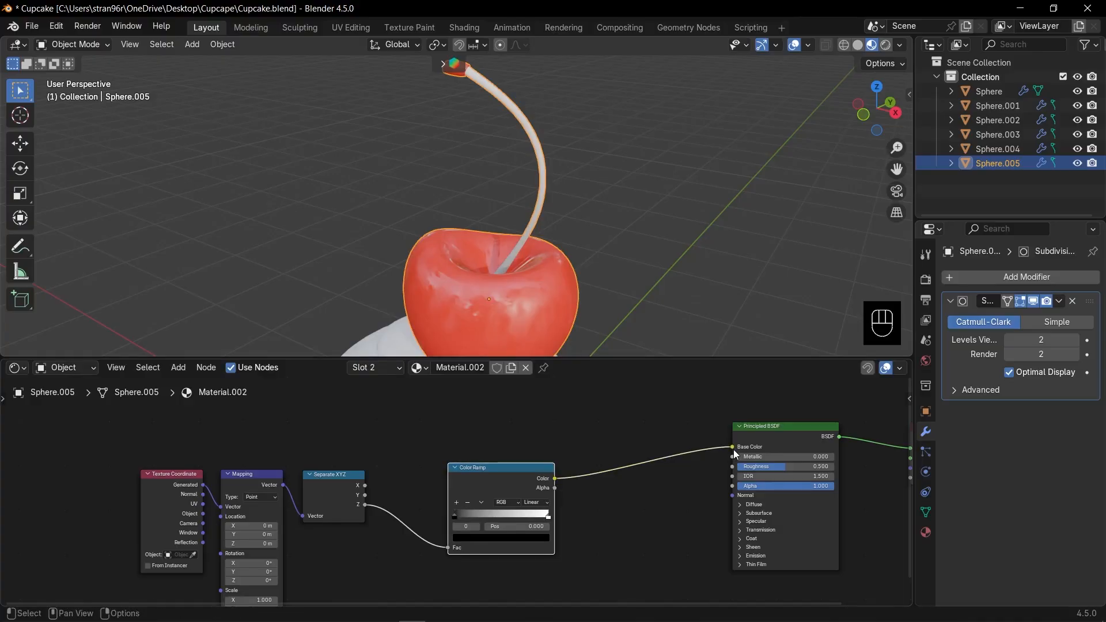
Make the ramp's first stop dark green and set the Mapping node's Z location to -0.5 m.
{"action": "left_click", "coordinate": [480, 539]}
{"action": "left_click_drag", "start_coordinate": [493, 429], "coordinate": [500, 410]}
{"action": "left_click_drag", "start_coordinate": [499, 410], "coordinate": [465, 411]}
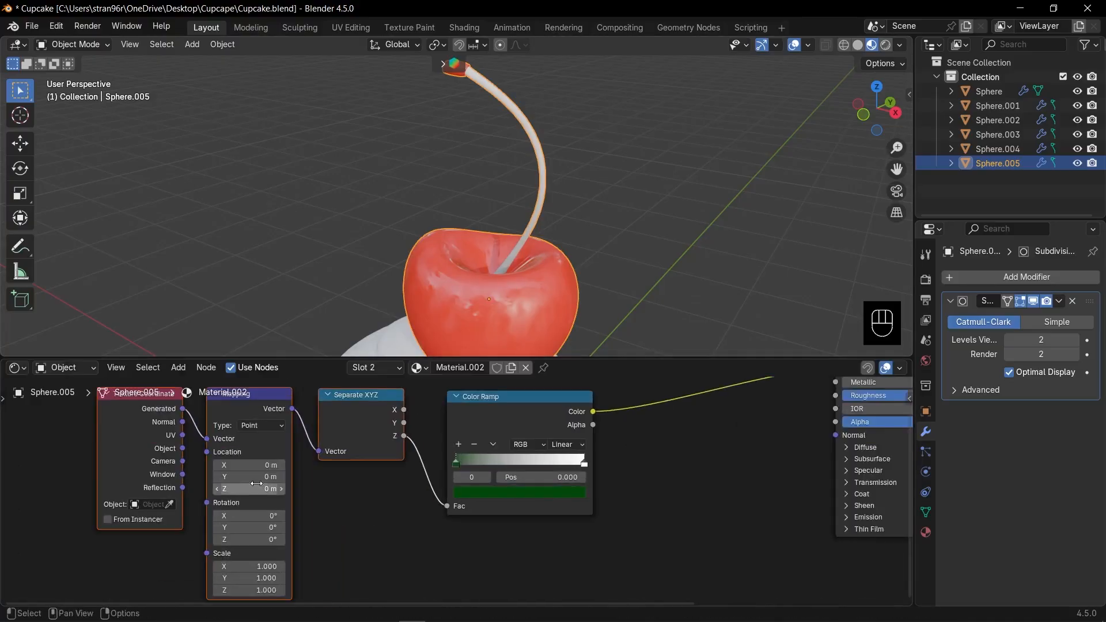
{"action": "left_click_drag", "start_coordinate": [250, 489], "coordinate": [346, 489]}
{"action": "left_click_drag", "start_coordinate": [275, 489], "coordinate": [229, 489]}
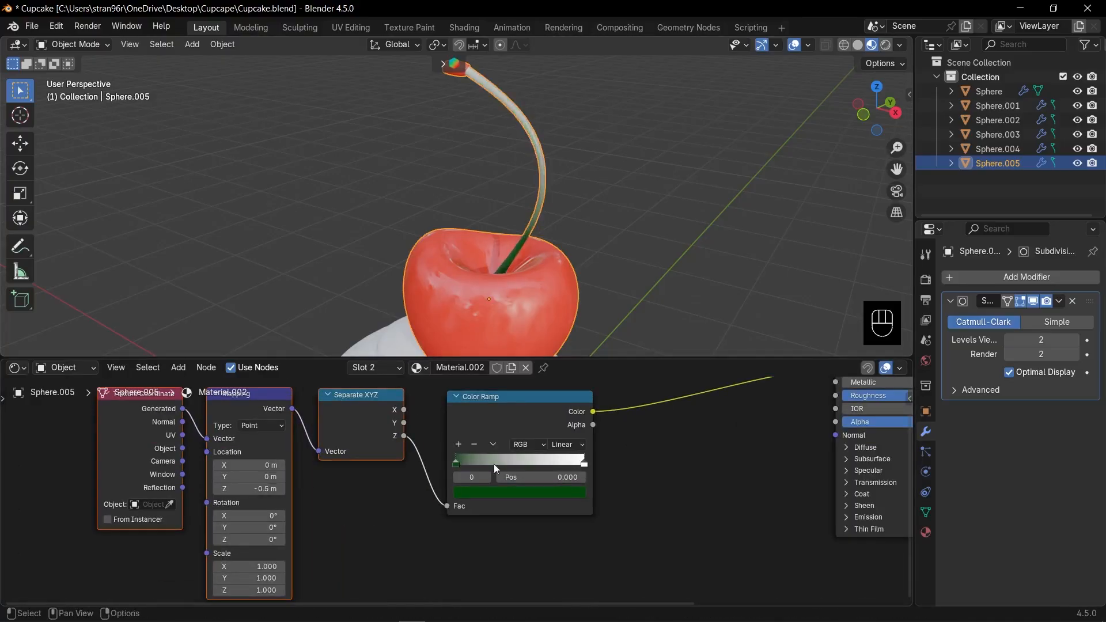
Make the ramp's last stop a slightly darkened olive yellow and deselect the cherry.
{"action": "left_click", "coordinate": [560, 487]}
{"action": "left_click", "coordinate": [601, 479]}
{"action": "left_click", "coordinate": [584, 463]}
{"action": "left_click", "coordinate": [563, 493]}
{"action": "left_click", "coordinate": [479, 328]}
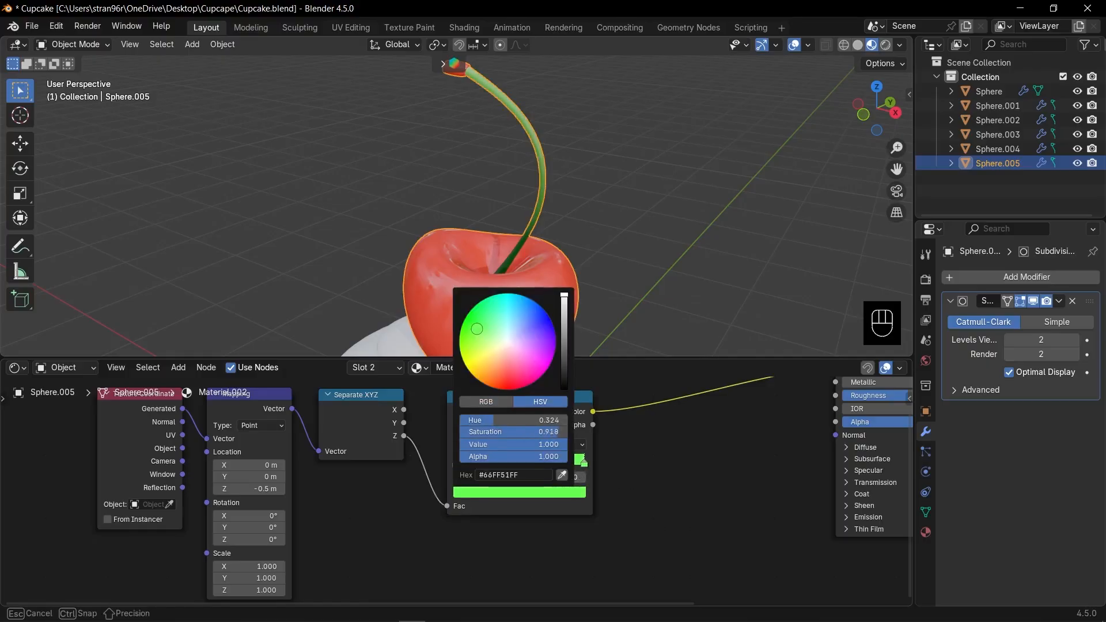
{"action": "left_click_drag", "start_coordinate": [564, 305], "coordinate": [565, 340]}
{"action": "left_click", "coordinate": [469, 365]}
{"action": "scroll", "coordinate": [612, 198], "scroll_direction": "down", "scroll_amount": 1}
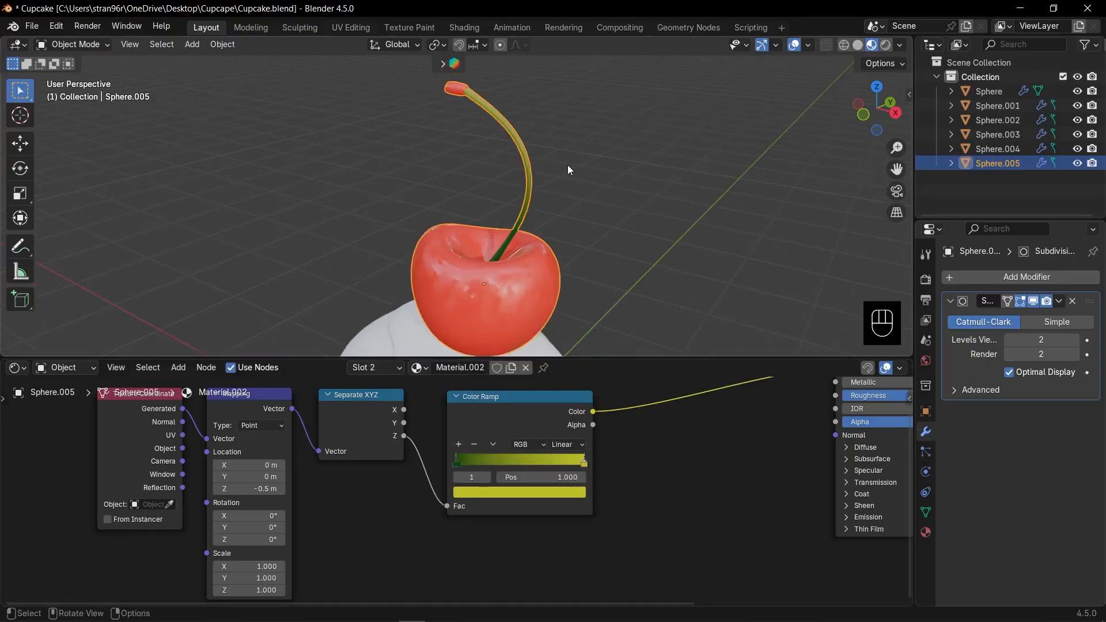
{"action": "middle_click_drag", "start_coordinate": [577, 152], "coordinate": [628, 211], "text": "shift"}
{"action": "left_click", "coordinate": [627, 211]}
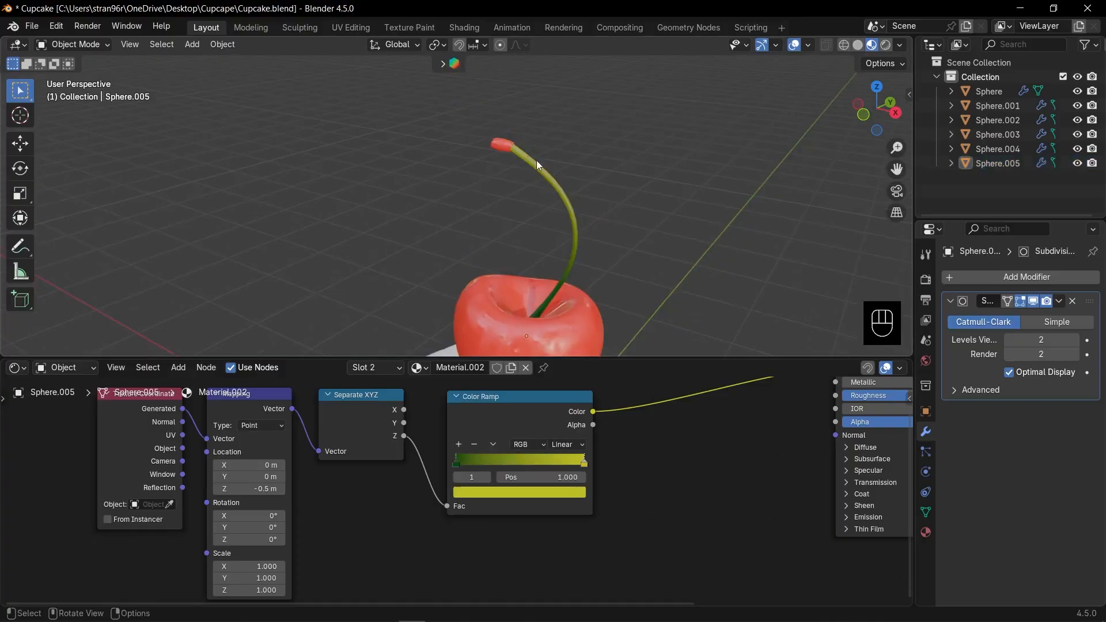
In Edit Mode on the cherry, select only the stem's end cap as linked geometry delimited by seams.
{"action": "left_click", "coordinate": [502, 149]}
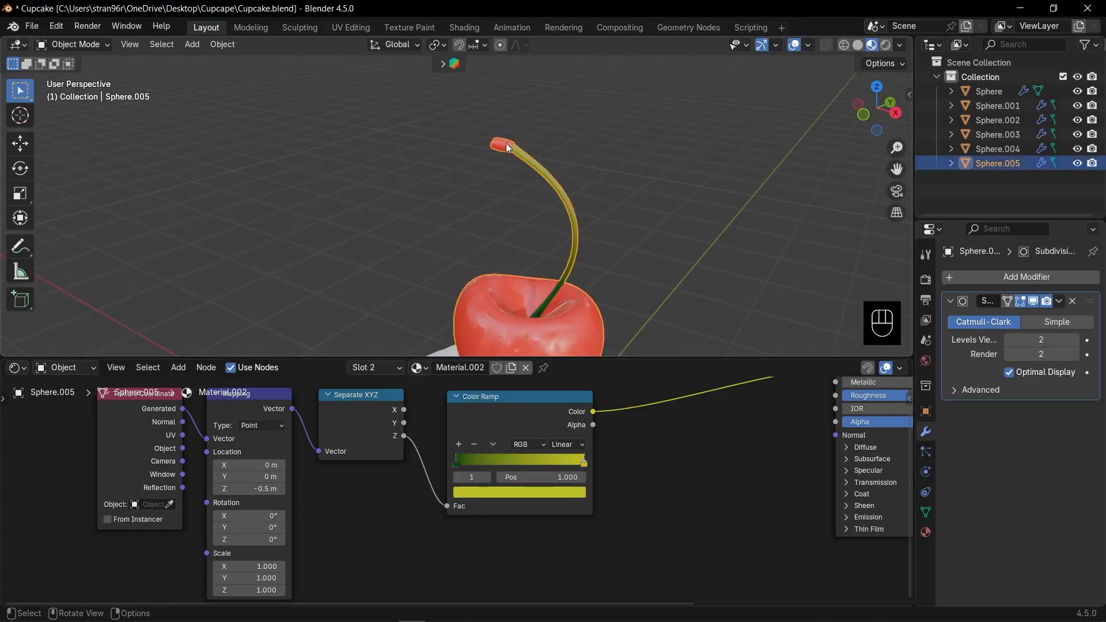
{"action": "key", "text": "Tab"}
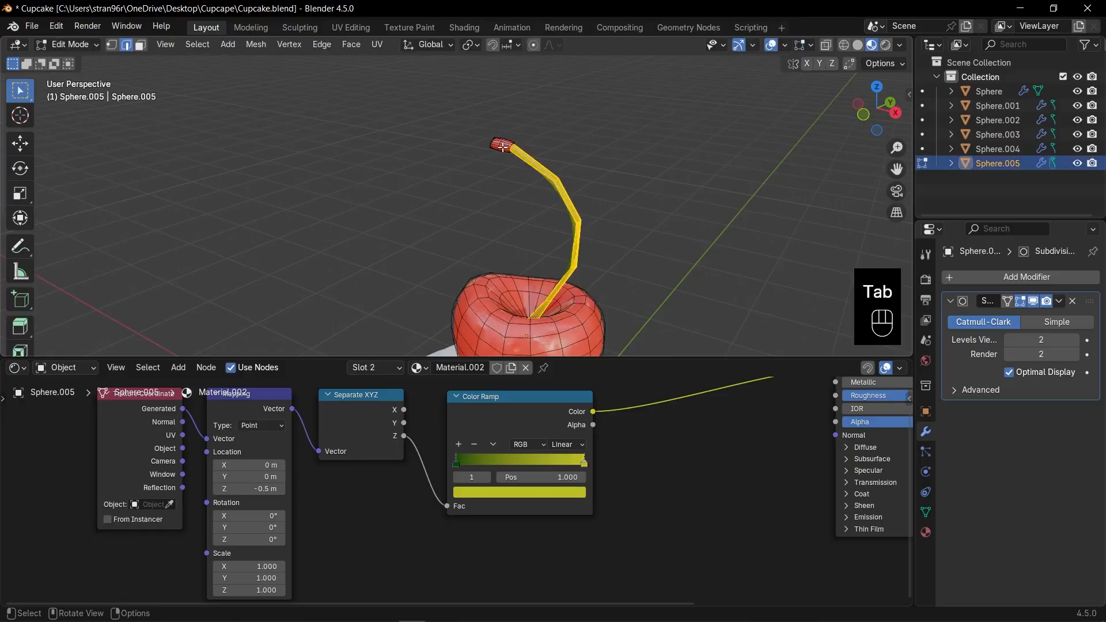
{"action": "left_click", "coordinate": [503, 147]}
{"action": "key", "text": "l"}
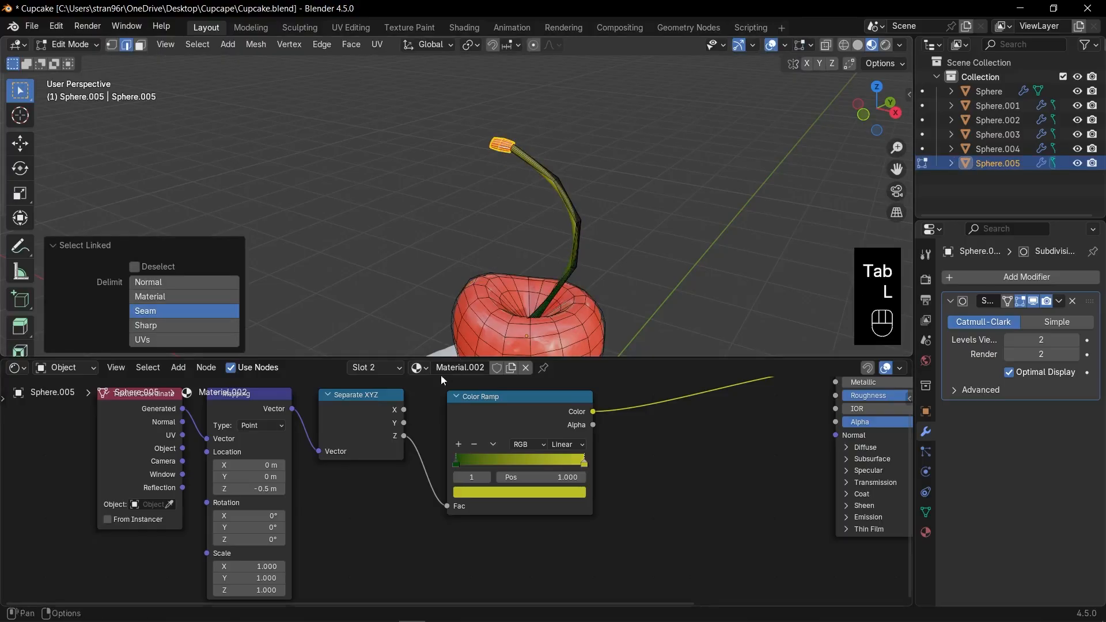
Add a third material slot, assign it to the selected end cap, and create a new material in it.
{"action": "left_click", "coordinate": [384, 372]}
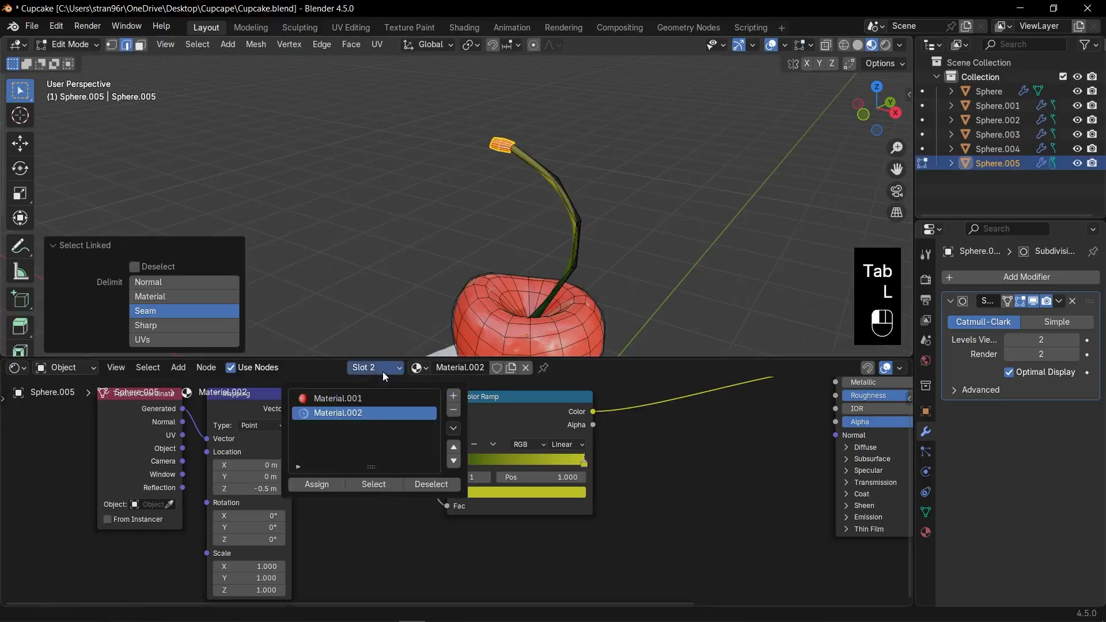
{"action": "left_click", "coordinate": [455, 397]}
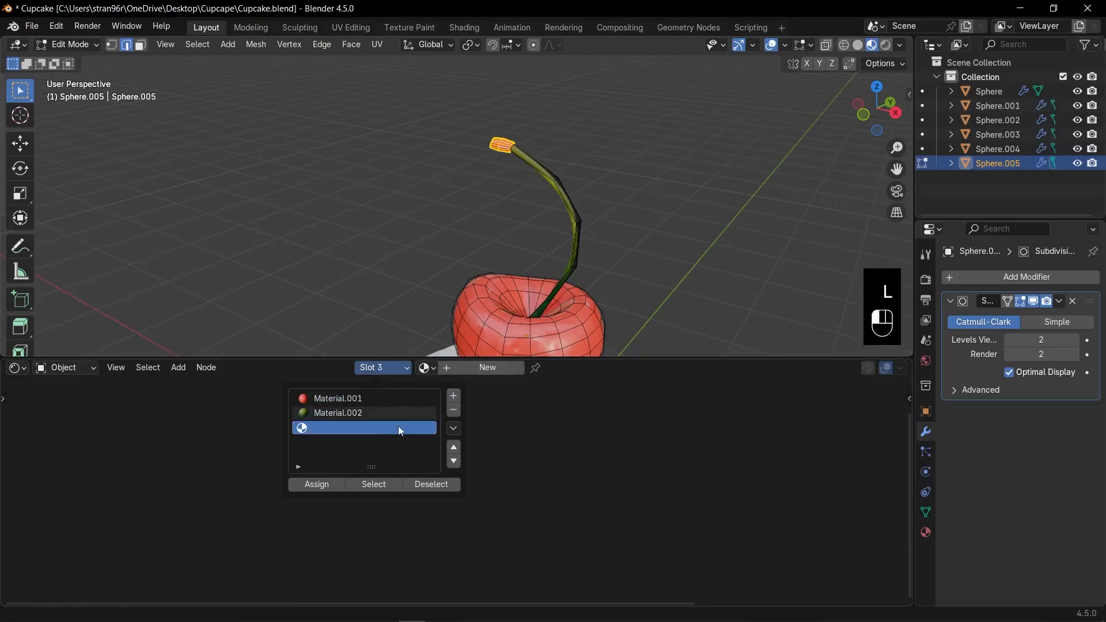
{"action": "left_click", "coordinate": [323, 485]}
{"action": "left_click", "coordinate": [472, 368]}
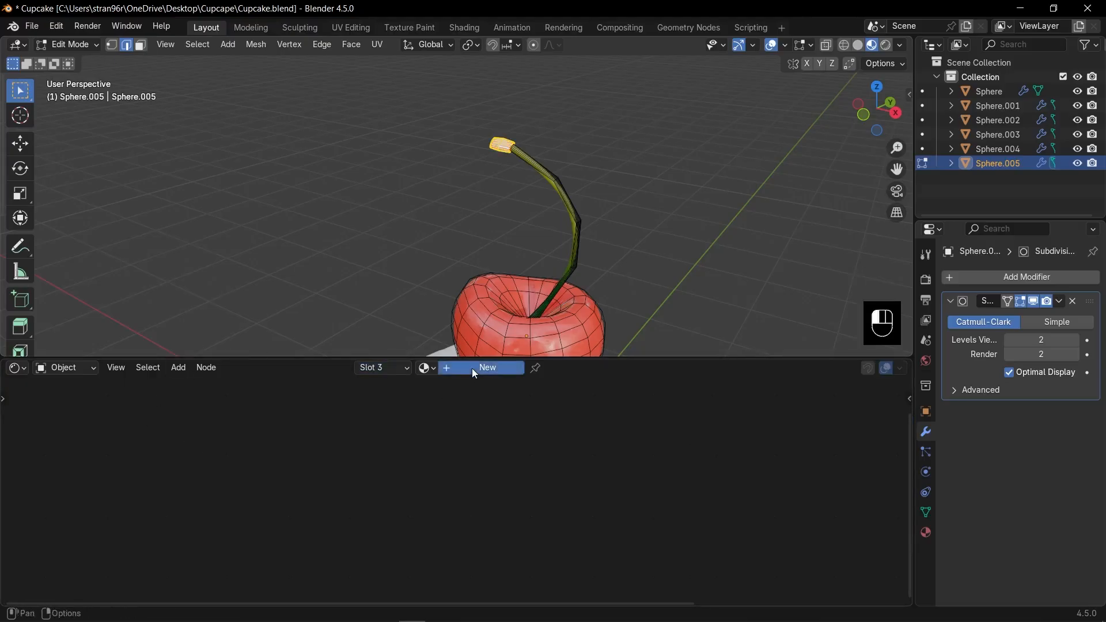
Set the end cap material's Base Color to orange and return to Object Mode.
{"action": "left_click", "coordinate": [441, 464]}
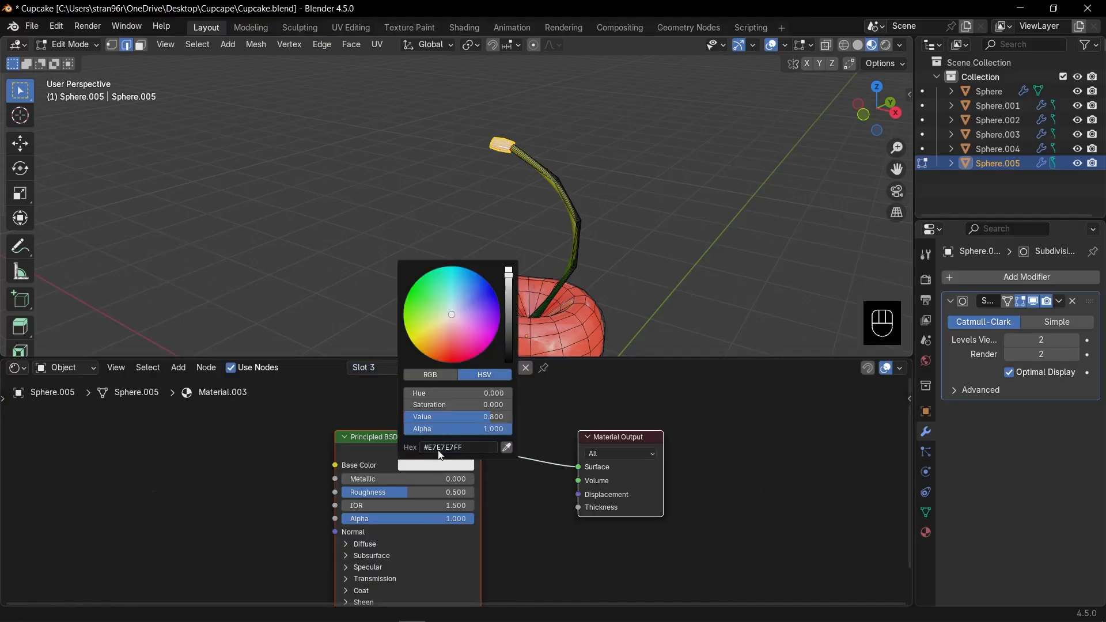
{"action": "mouse_move", "coordinate": [448, 344]}
{"action": "left_mouse_down"}
{"action": "mouse_move", "coordinate": [439, 356]}
{"action": "mouse_move", "coordinate": [440, 347]}
{"action": "left_mouse_up"}
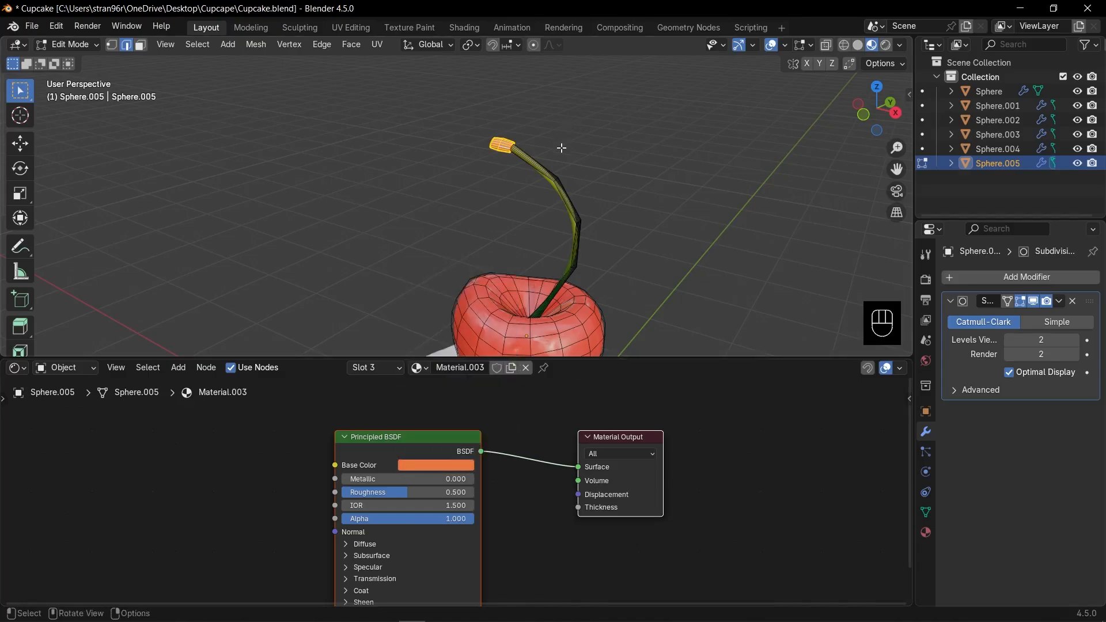
{"action": "key", "text": "Tab"}
Select the icing drip over the frosting and create a new material for it.
{"action": "scroll", "coordinate": [552, 185], "scroll_direction": "down", "scroll_amount": 5}
{"action": "left_click", "coordinate": [548, 219]}
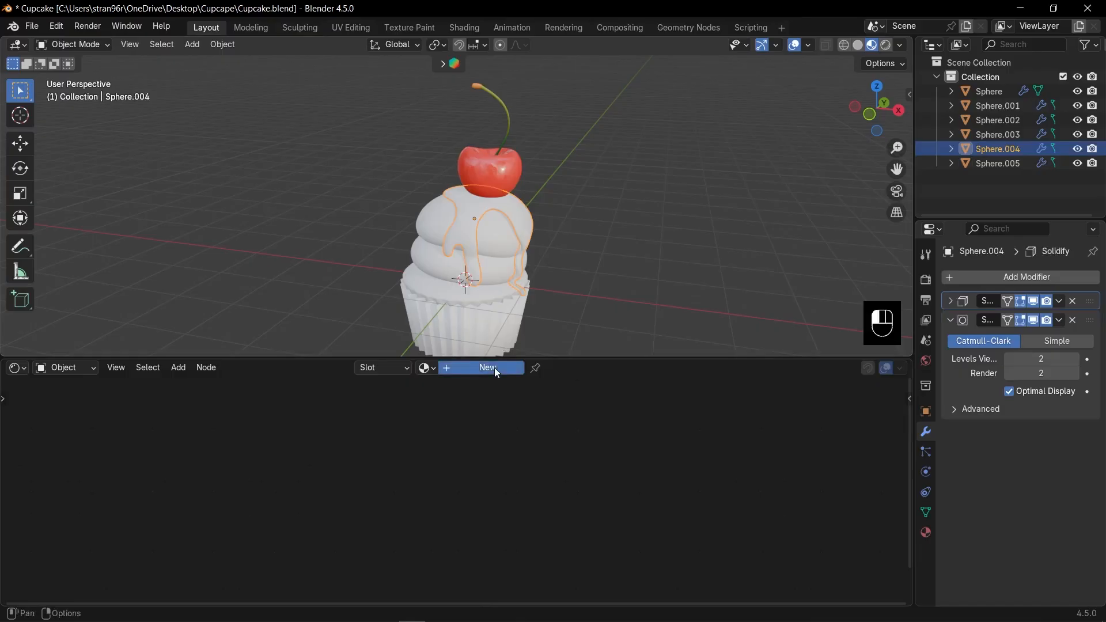
{"action": "left_click", "coordinate": [495, 371]}
Add a Voronoi Texture node to the drip material, with Generated texture coordinates feeding it through a Mapping node.
{"action": "scroll", "coordinate": [424, 466], "scroll_direction": "down", "scroll_amount": 2}
{"action": "middle_click_drag", "start_coordinate": [270, 487], "coordinate": [418, 484]}
{"action": "key", "text": "shift+a"}
{"action": "type", "text": "vor"}
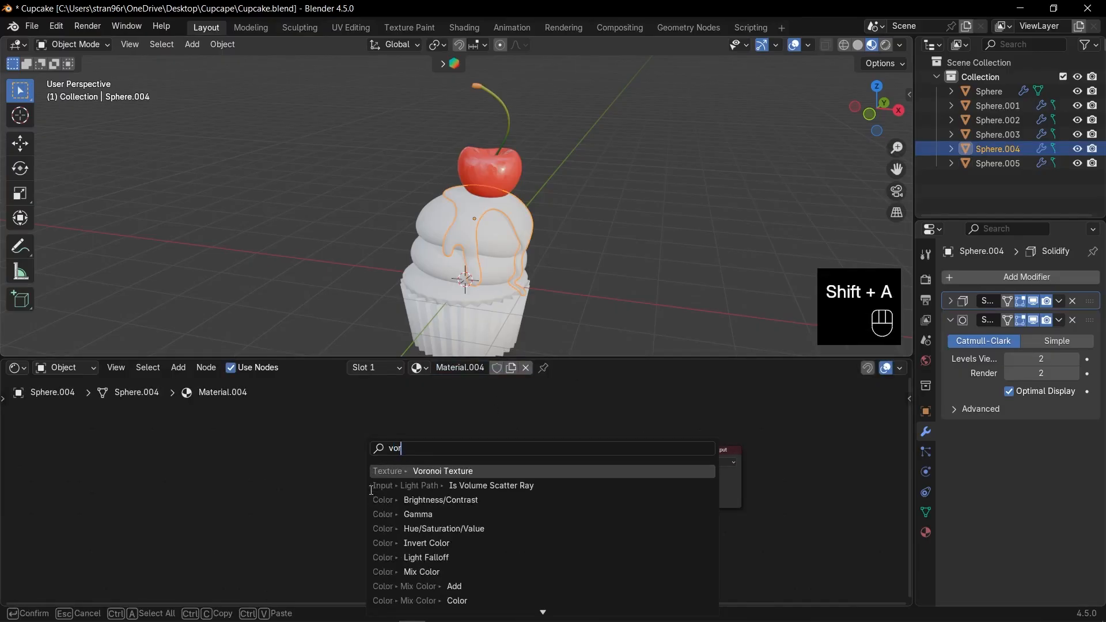
{"action": "key", "text": "Return"}
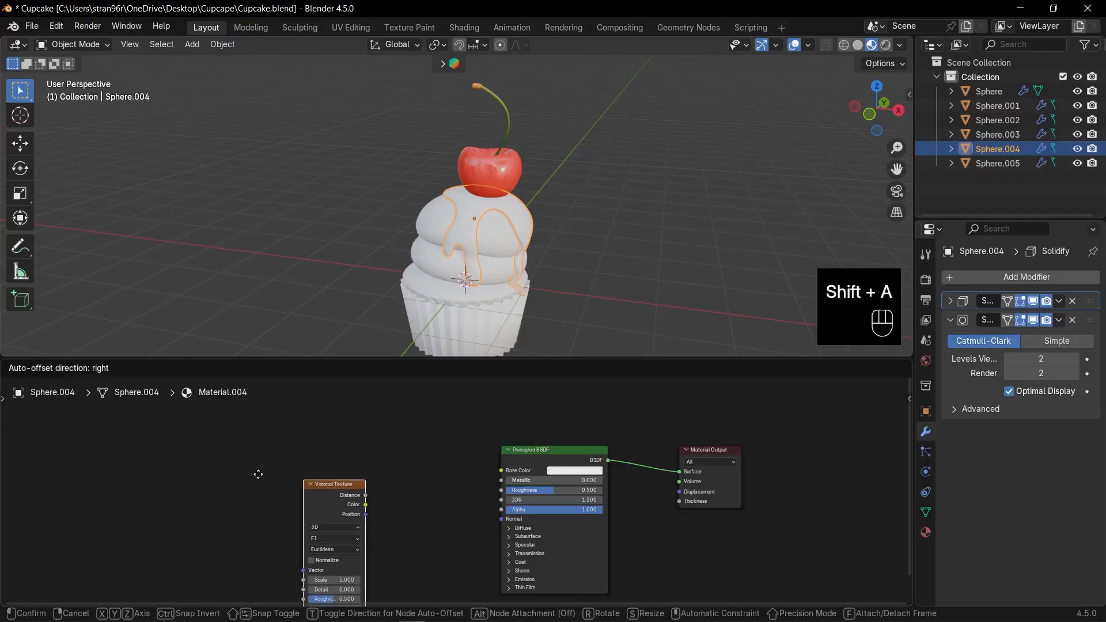
{"action": "left_click", "coordinate": [214, 478]}
{"action": "key", "text": "ctrl+t"}
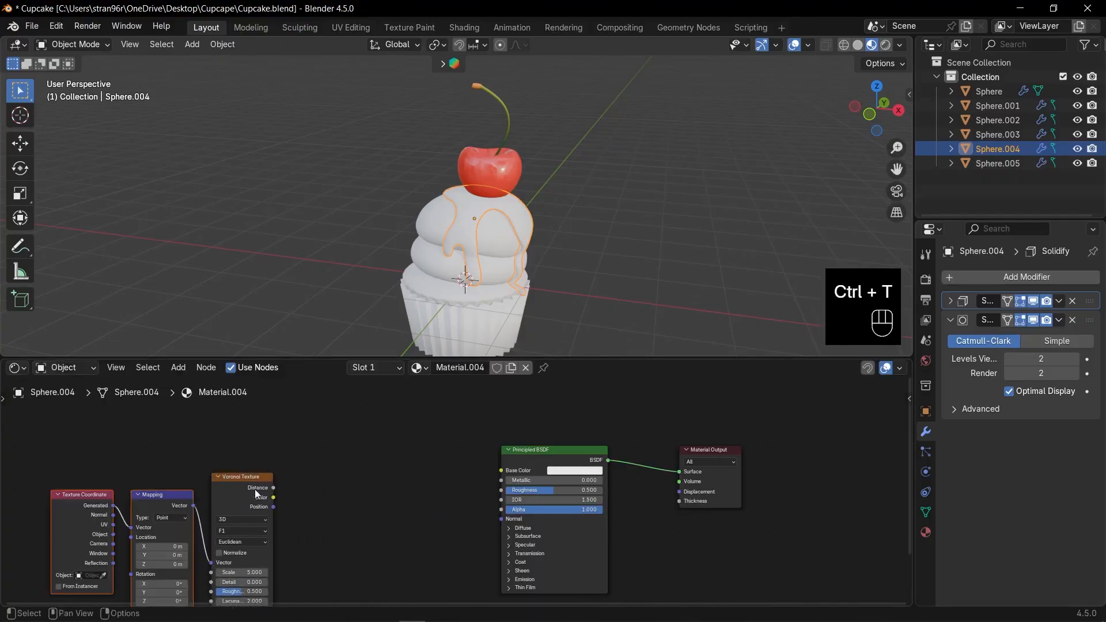
Add a Color Ramp node driven by the Voronoi texture's Distance and place it close beside the texture node.
{"action": "scroll", "coordinate": [296, 500], "scroll_direction": "up", "scroll_amount": 2}
{"action": "middle_click_drag", "start_coordinate": [296, 499], "coordinate": [381, 433], "text": "shift"}
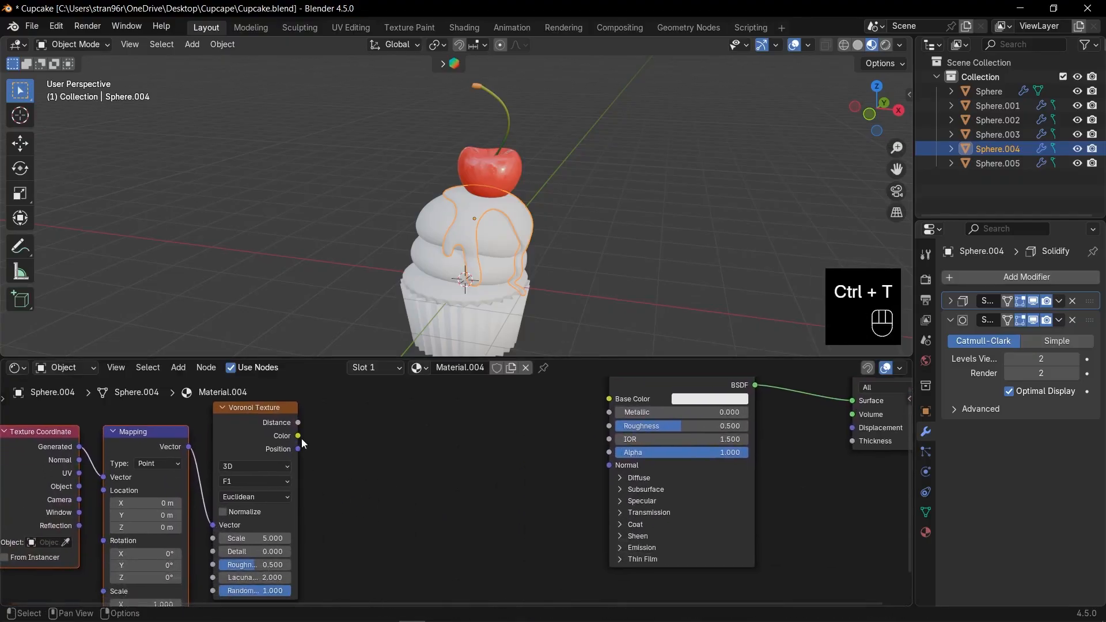
{"action": "left_click_drag", "start_coordinate": [298, 436], "coordinate": [357, 436]}
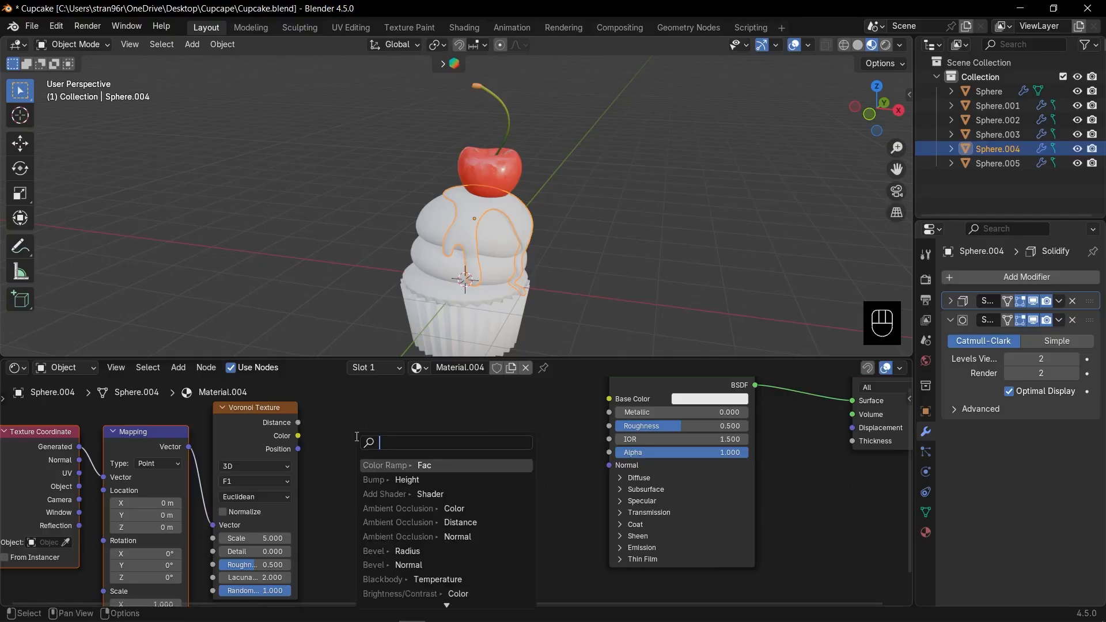
{"action": "left_click", "coordinate": [401, 464]}
{"action": "left_click", "coordinate": [404, 441]}
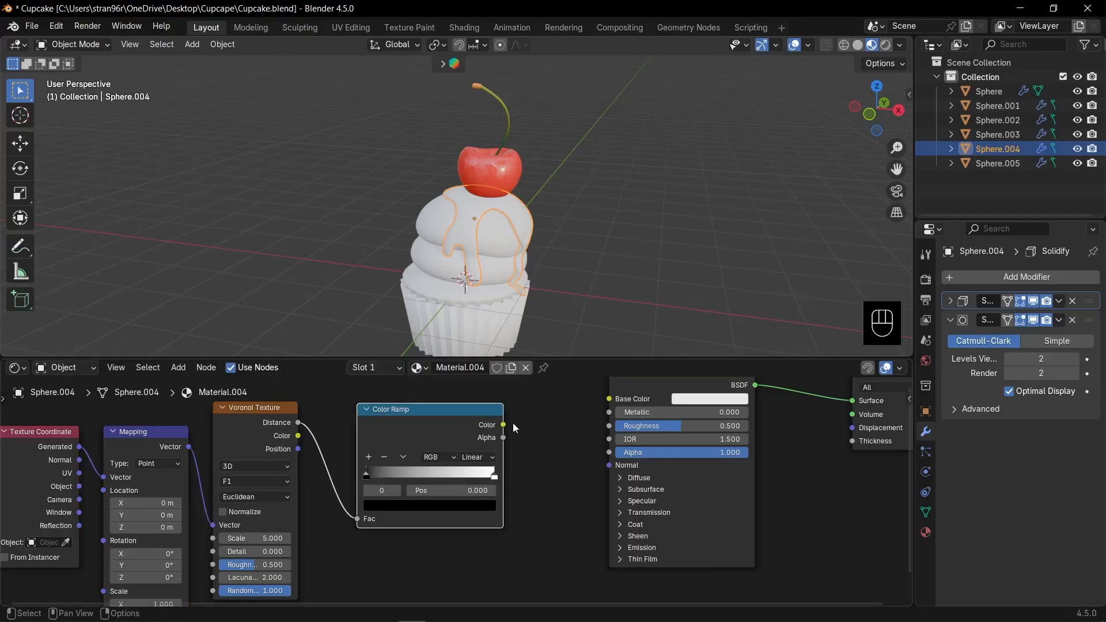
{"action": "key", "text": "g"}
{"action": "left_click", "coordinate": [451, 423]}
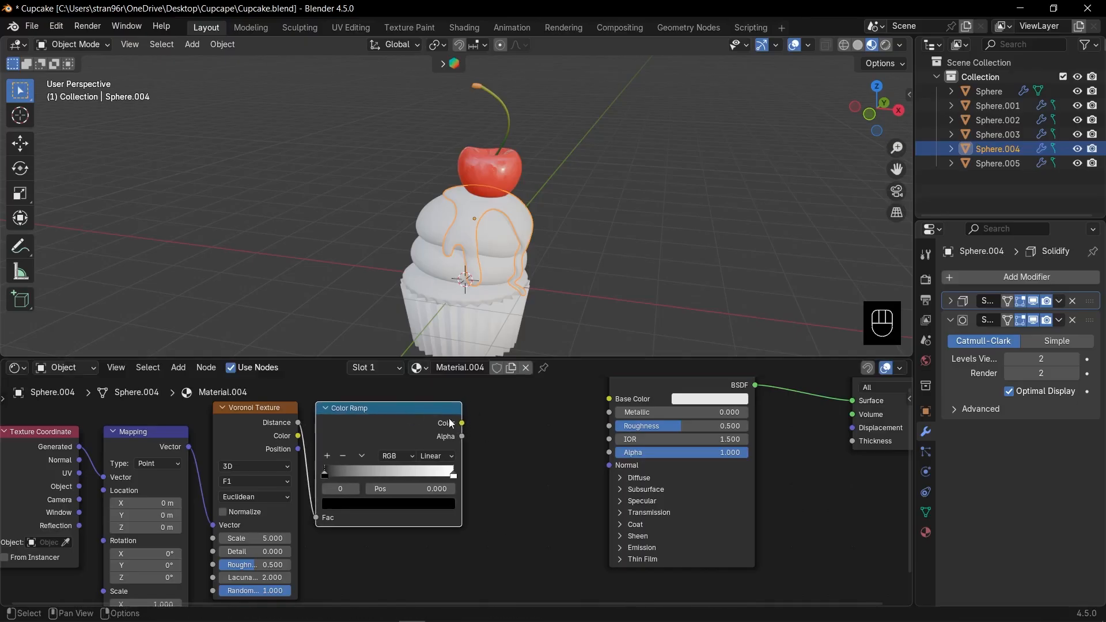
Feed the ramp's Color into the Height of a new Bump node and connect the bump to the Principled BSDF's Normal.
{"action": "left_click_drag", "start_coordinate": [464, 425], "coordinate": [499, 456]}
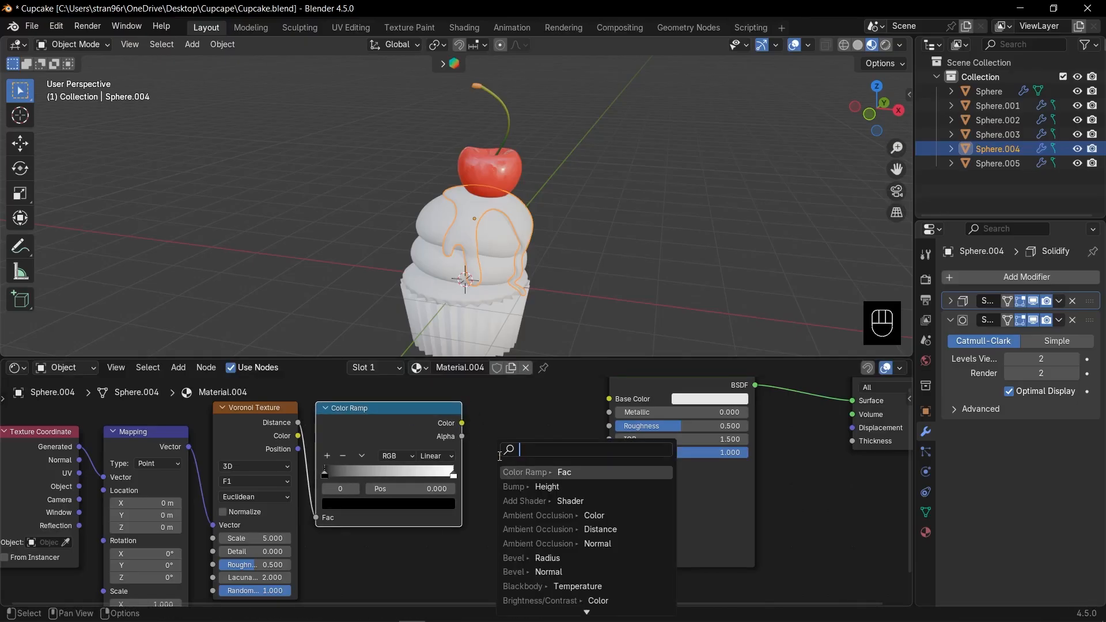
{"action": "left_click", "coordinate": [528, 486]}
{"action": "left_click", "coordinate": [569, 474]}
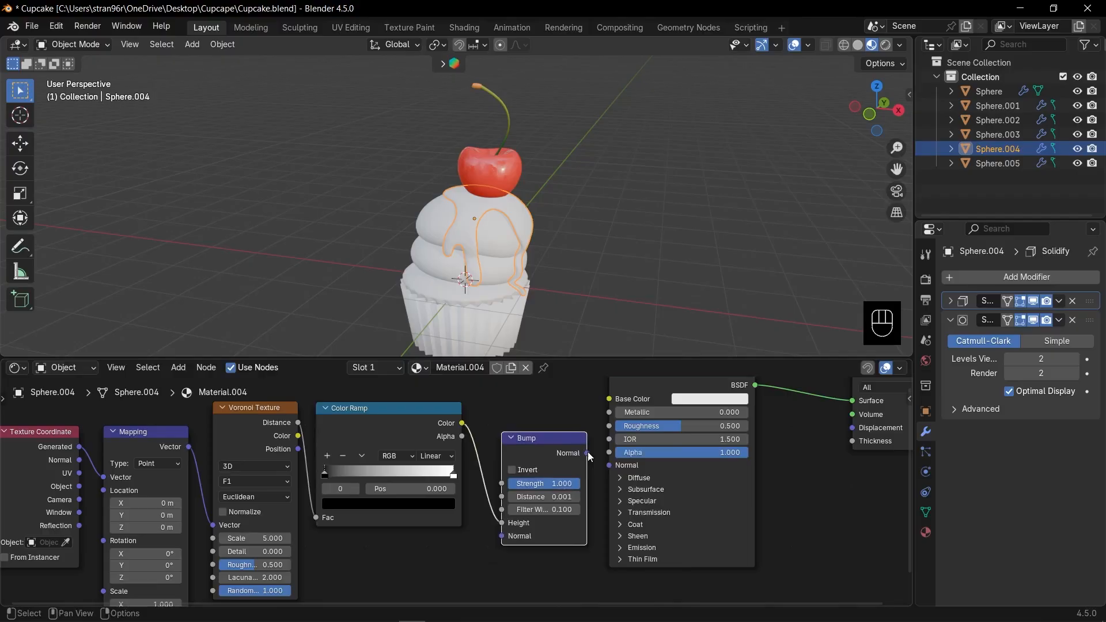
{"action": "left_click_drag", "start_coordinate": [588, 453], "coordinate": [609, 465]}
Set the drip material's Base Color to a dark chocolate brown and lower its Roughness for a glossier look.
{"action": "scroll", "coordinate": [512, 227], "scroll_direction": "up", "scroll_amount": 5}
{"action": "left_click", "coordinate": [714, 399]}
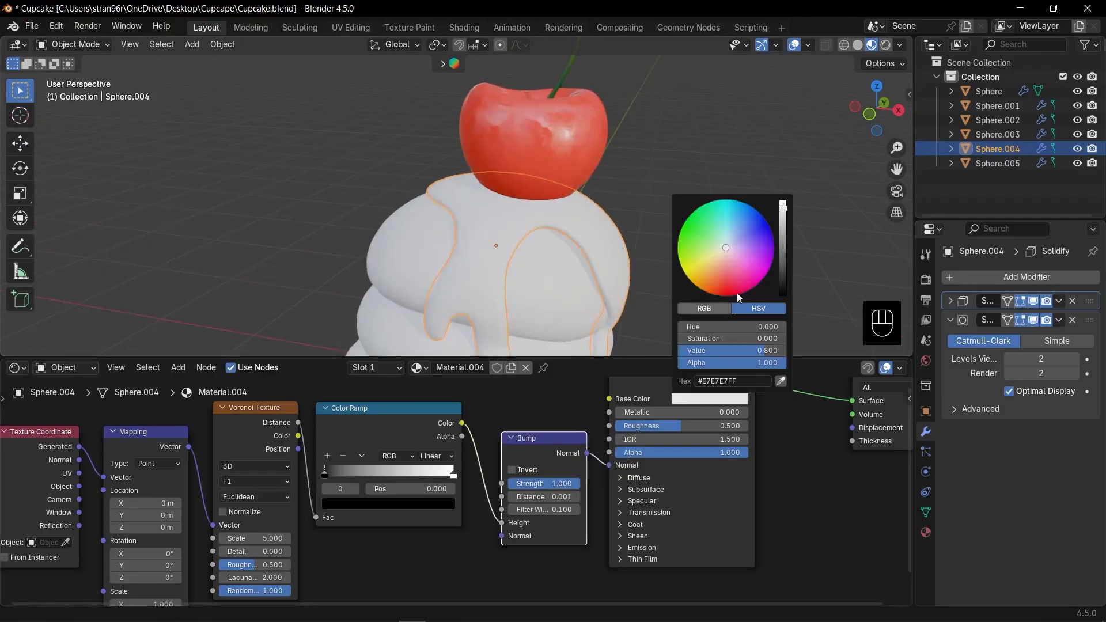
{"action": "left_click_drag", "start_coordinate": [724, 261], "coordinate": [708, 286]}
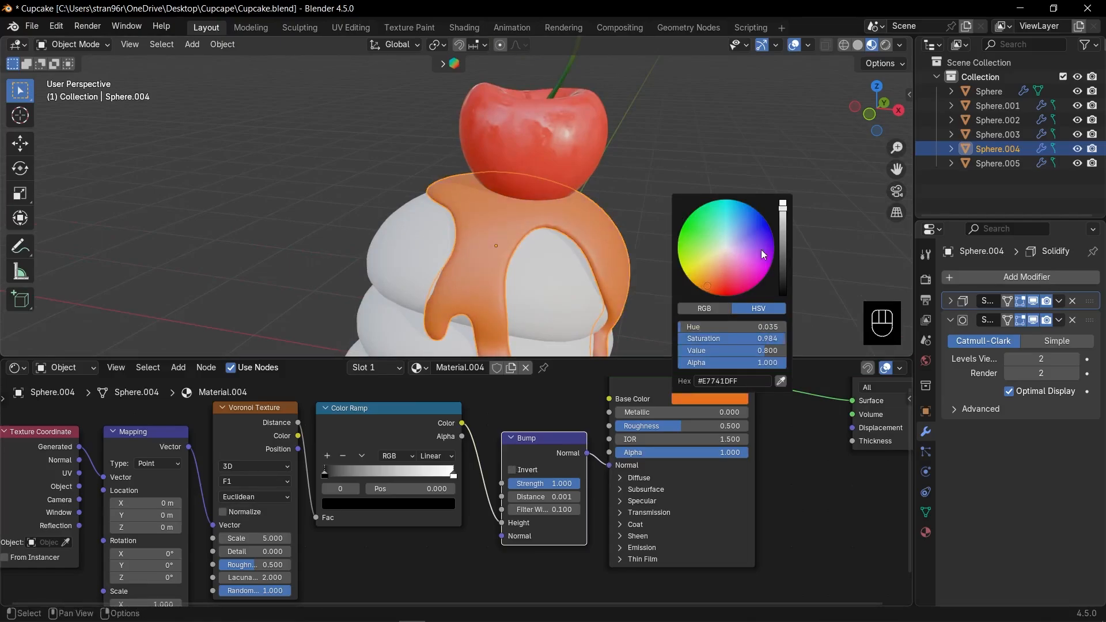
{"action": "left_click_drag", "start_coordinate": [783, 208], "coordinate": [782, 258]}
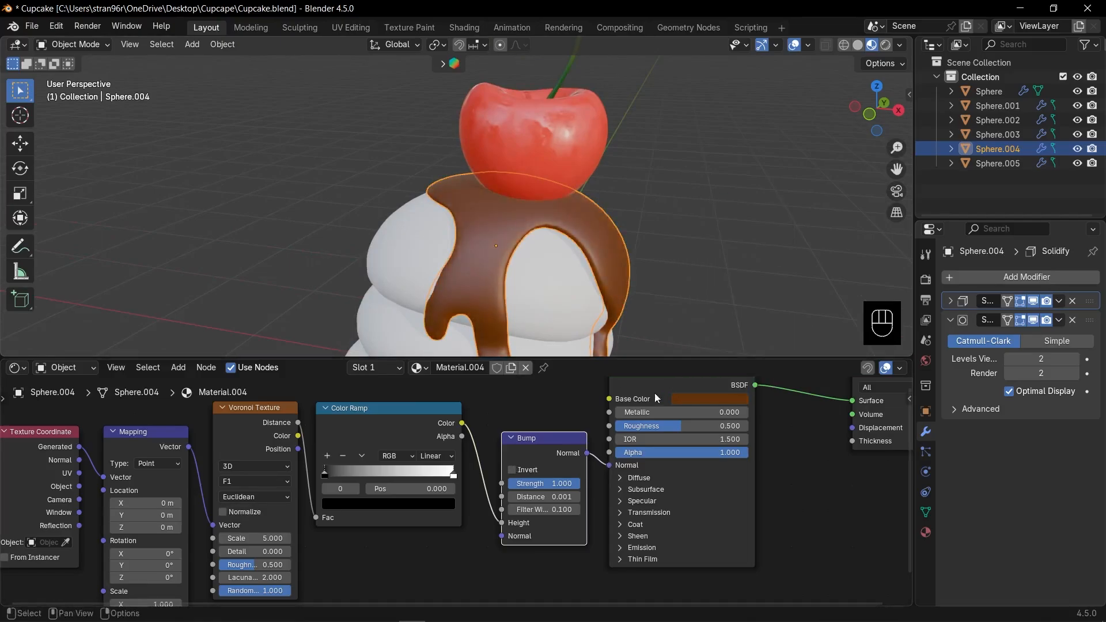
{"action": "left_click_drag", "start_coordinate": [673, 425], "coordinate": [647, 426]}
Switch the Voronoi Texture's feature output to Distance to Edge.
{"action": "scroll", "coordinate": [355, 525], "scroll_direction": "up", "scroll_amount": 3}
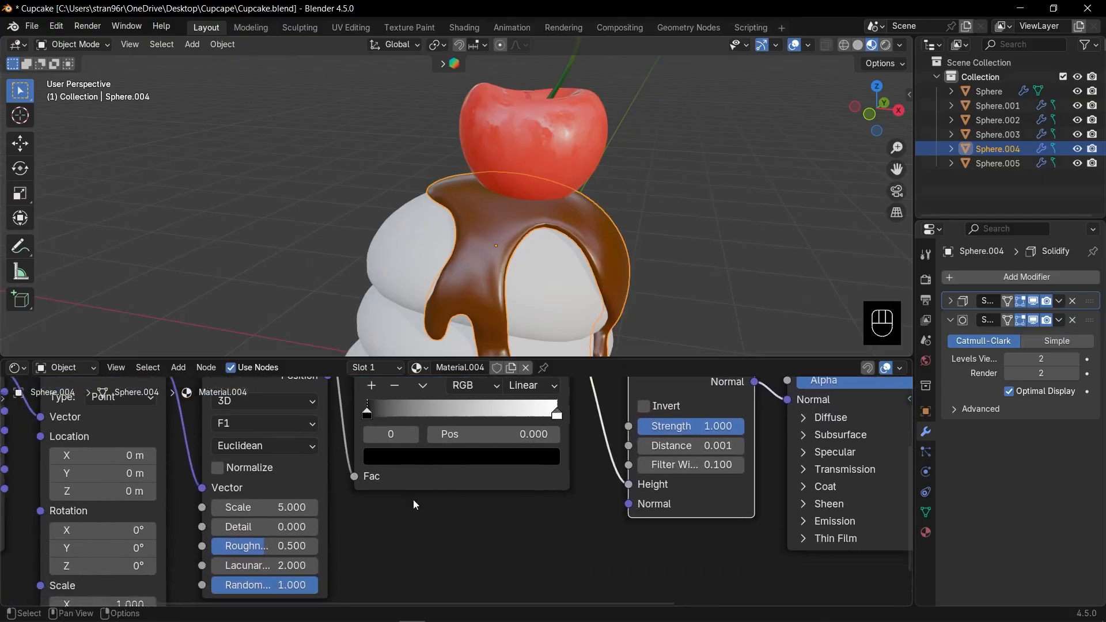
{"action": "left_click", "coordinate": [268, 444]}
{"action": "left_click", "coordinate": [238, 424]}
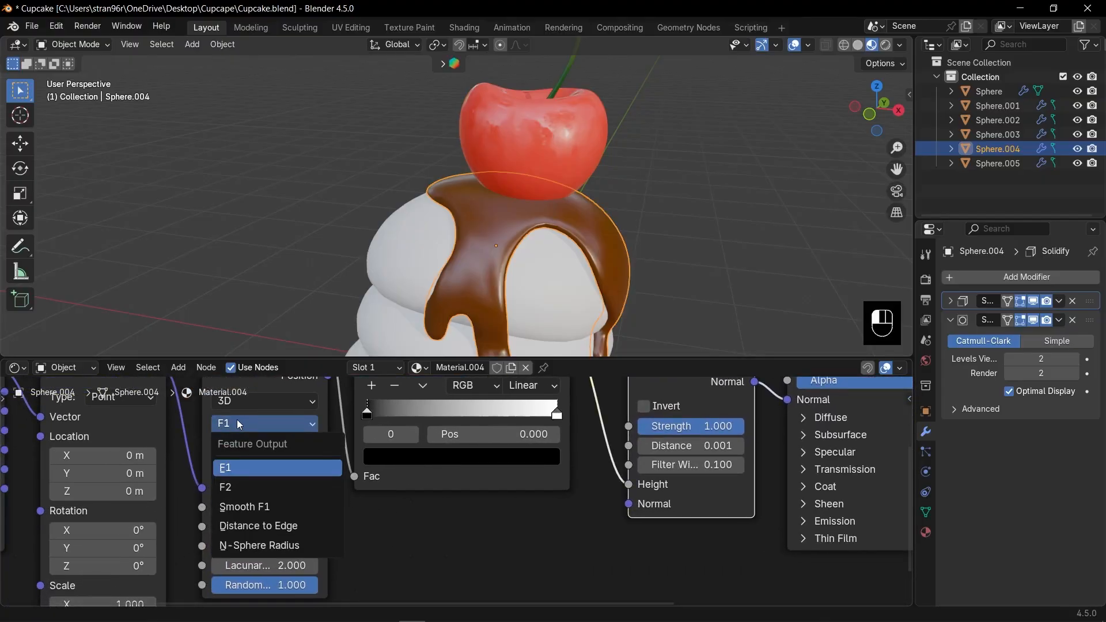
{"action": "left_click", "coordinate": [254, 527]}
Set the bump's Distance to 0.101 and Strength to 0.200, and the Voronoi Scale to 23.800.
{"action": "scroll", "coordinate": [378, 511], "scroll_direction": "down", "scroll_amount": 4}
{"action": "scroll", "coordinate": [563, 475], "scroll_direction": "up", "scroll_amount": 3}
{"action": "left_click_drag", "start_coordinate": [654, 450], "coordinate": [667, 450]}
{"action": "middle_click_drag", "start_coordinate": [408, 515], "coordinate": [427, 559]}
{"action": "left_click_drag", "start_coordinate": [712, 475], "coordinate": [700, 475]}
{"action": "left_click_drag", "start_coordinate": [294, 494], "coordinate": [321, 494]}
{"action": "scroll", "coordinate": [523, 288], "scroll_direction": "up", "scroll_amount": 3}
{"action": "left_click_drag", "start_coordinate": [687, 494], "coordinate": [642, 478]}
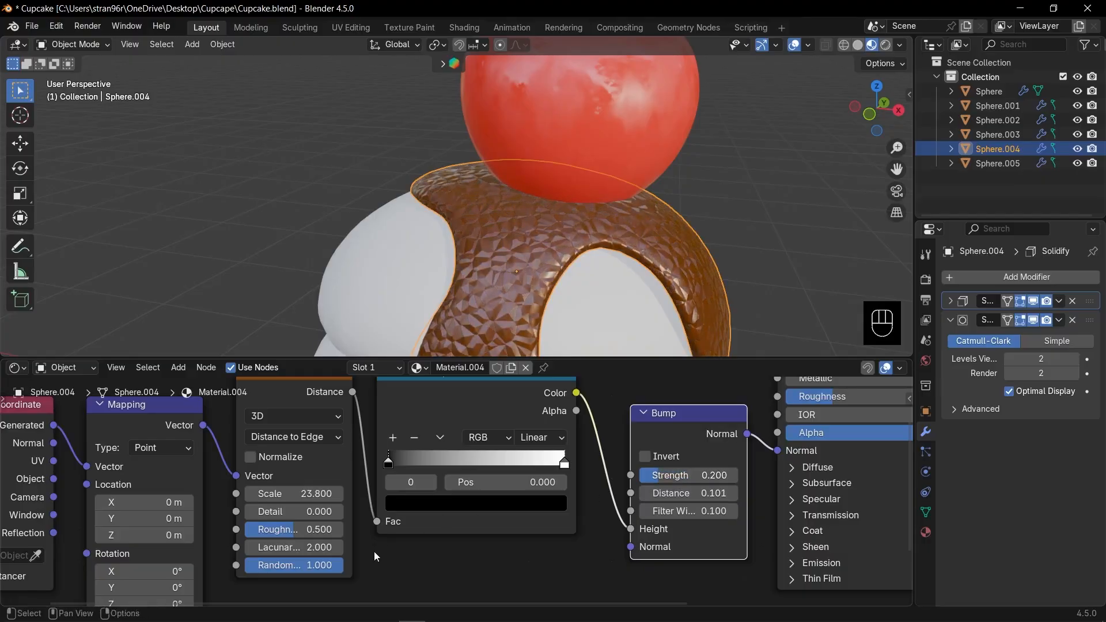
Move the drip Color Ramp's white stop close to the black one, at about 0.098.
{"action": "middle_click_drag", "start_coordinate": [376, 554], "coordinate": [400, 540]}
{"action": "mouse_move", "coordinate": [414, 448]}
{"action": "left_mouse_down"}
{"action": "mouse_move", "coordinate": [436, 449]}
{"action": "mouse_move", "coordinate": [420, 446]}
{"action": "left_mouse_up"}
{"action": "mouse_move", "coordinate": [419, 448]}
{"action": "left_mouse_down"}
{"action": "mouse_move", "coordinate": [462, 447]}
{"action": "mouse_move", "coordinate": [416, 447]}
{"action": "left_mouse_up"}
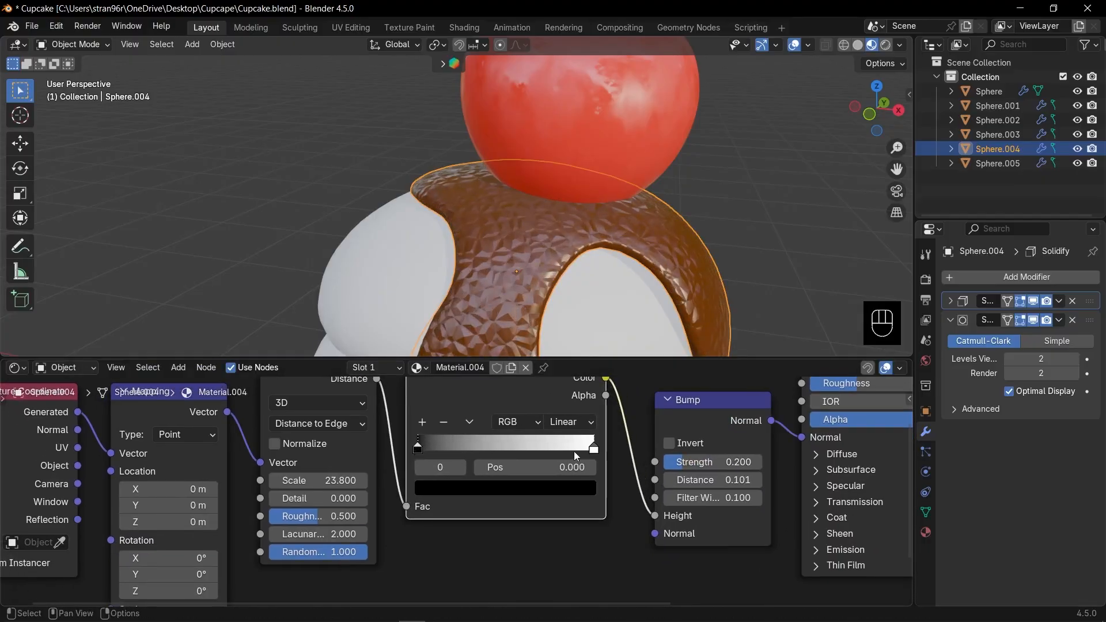
{"action": "left_click_drag", "start_coordinate": [591, 450], "coordinate": [435, 451]}
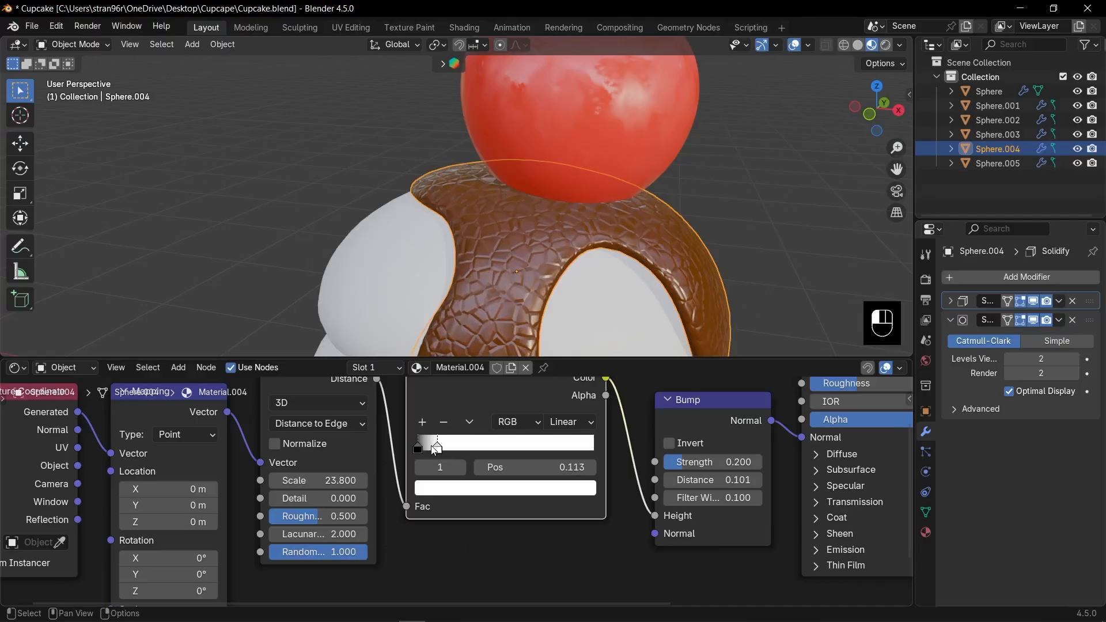
Set the drip's Voronoi Texture Detail to 3.600 and move the Color Ramp's white stop to 0.411.
{"action": "middle_click_drag", "start_coordinate": [431, 451], "coordinate": [467, 427]}
{"action": "left_click_drag", "start_coordinate": [345, 475], "coordinate": [369, 474]}
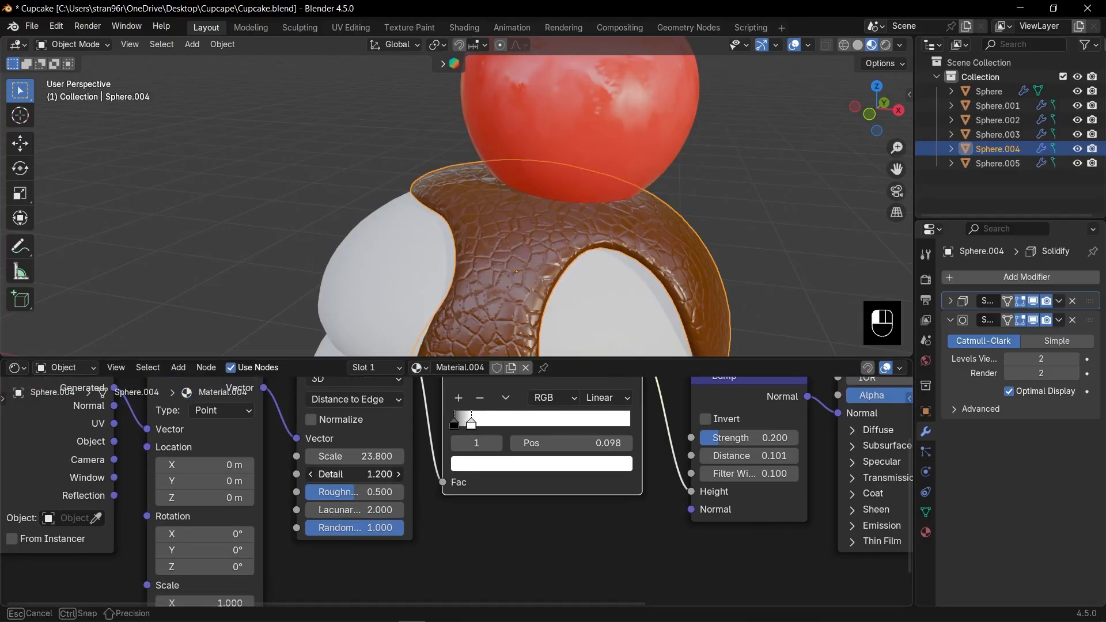
{"action": "scroll", "coordinate": [485, 219], "scroll_direction": "down", "scroll_amount": 6}
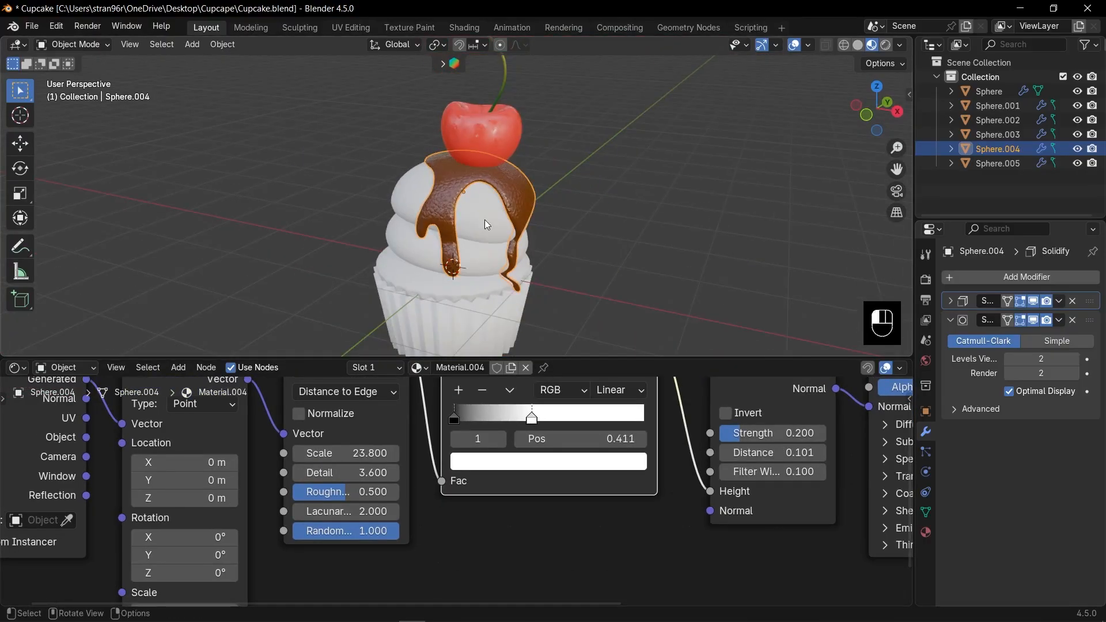
Give the top icing layer a new material with a pale cream Base Color.
{"action": "left_click", "coordinate": [485, 220]}
{"action": "left_click", "coordinate": [476, 368]}
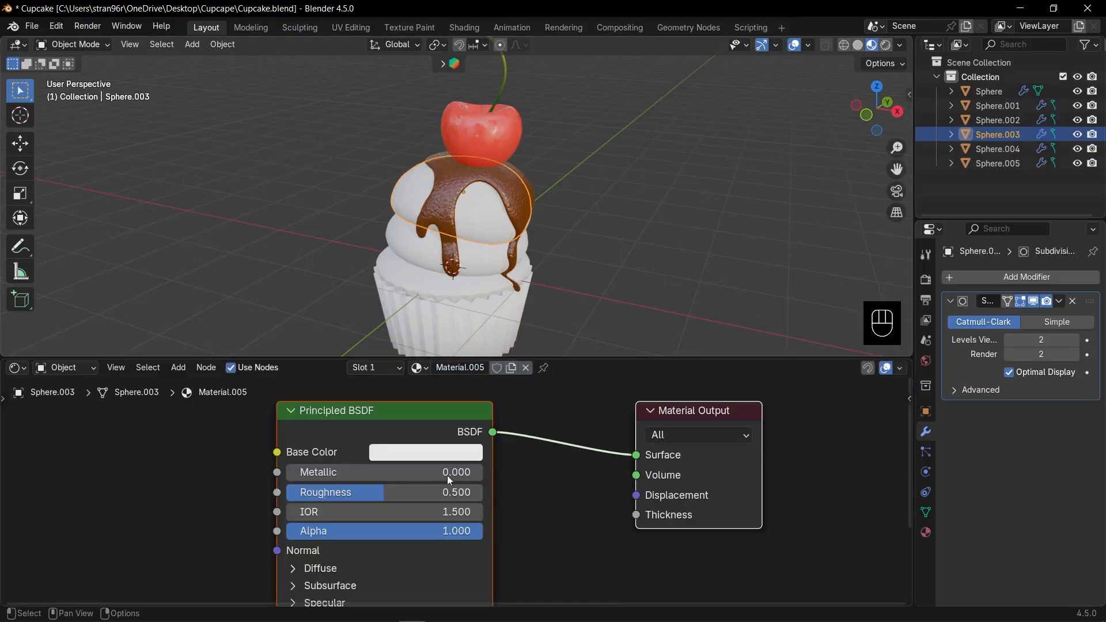
{"action": "scroll", "coordinate": [571, 471], "scroll_direction": "down", "scroll_amount": 3}
{"action": "middle_click_drag", "start_coordinate": [545, 478], "coordinate": [700, 463]}
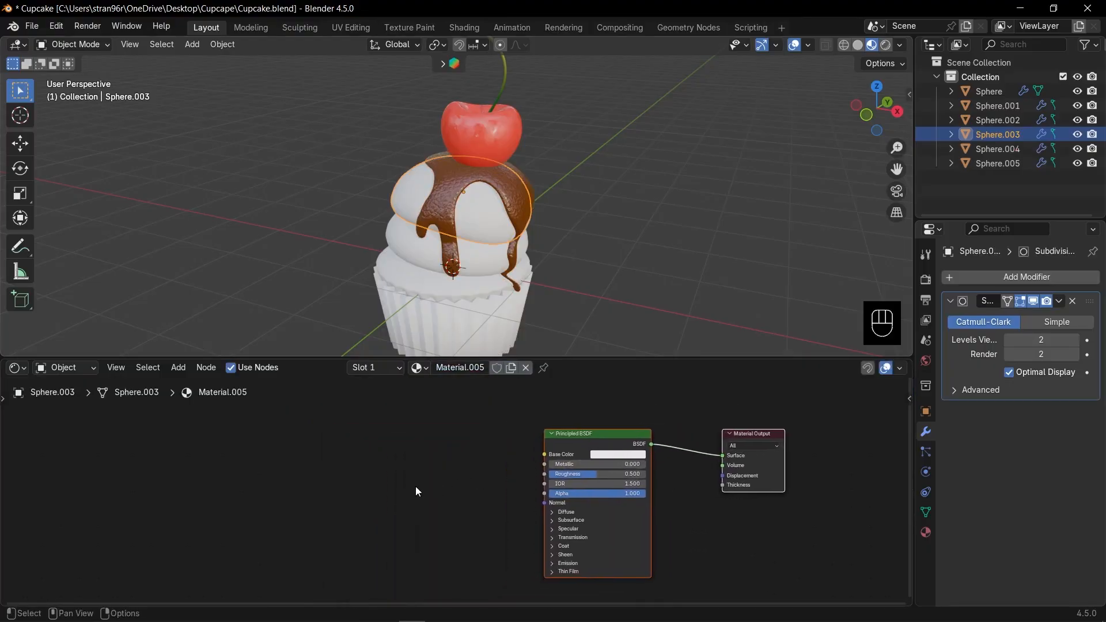
{"action": "scroll", "coordinate": [494, 433], "scroll_direction": "up", "scroll_amount": 2}
{"action": "left_click", "coordinate": [646, 442]}
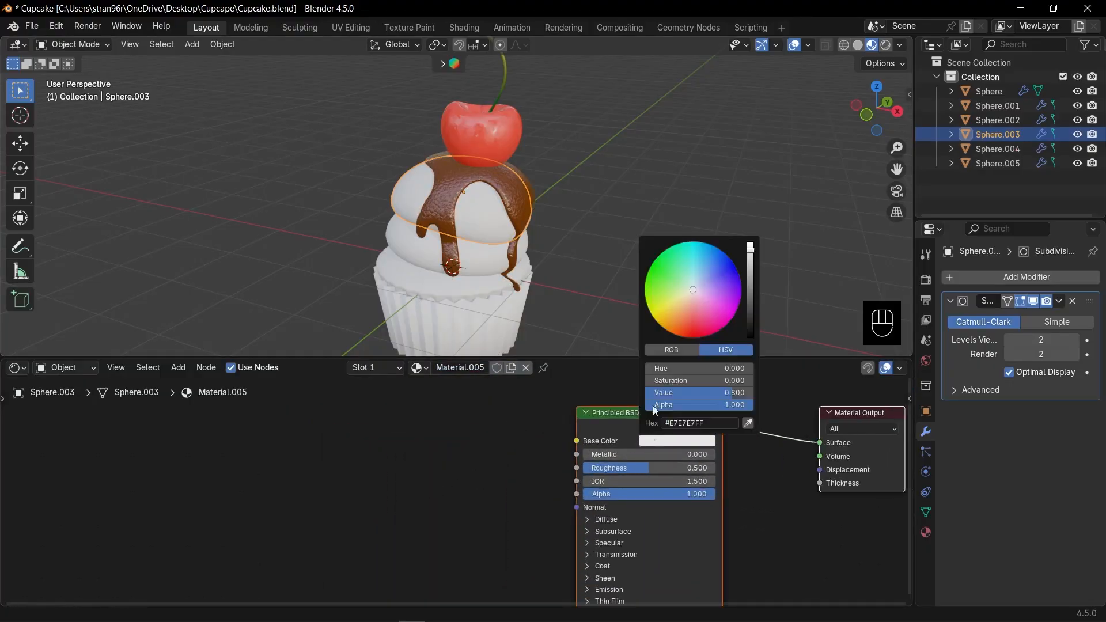
{"action": "left_click", "coordinate": [683, 297]}
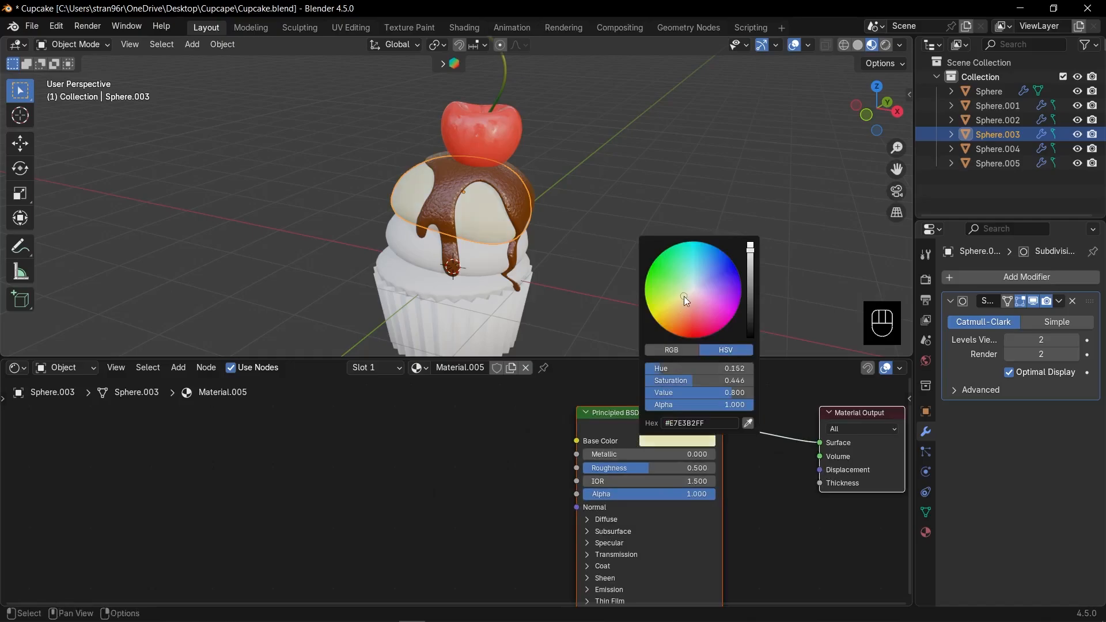
Add a Noise Texture with Mapping and Texture Coordinate nodes to the icing material.
{"action": "key", "text": "shift+a"}
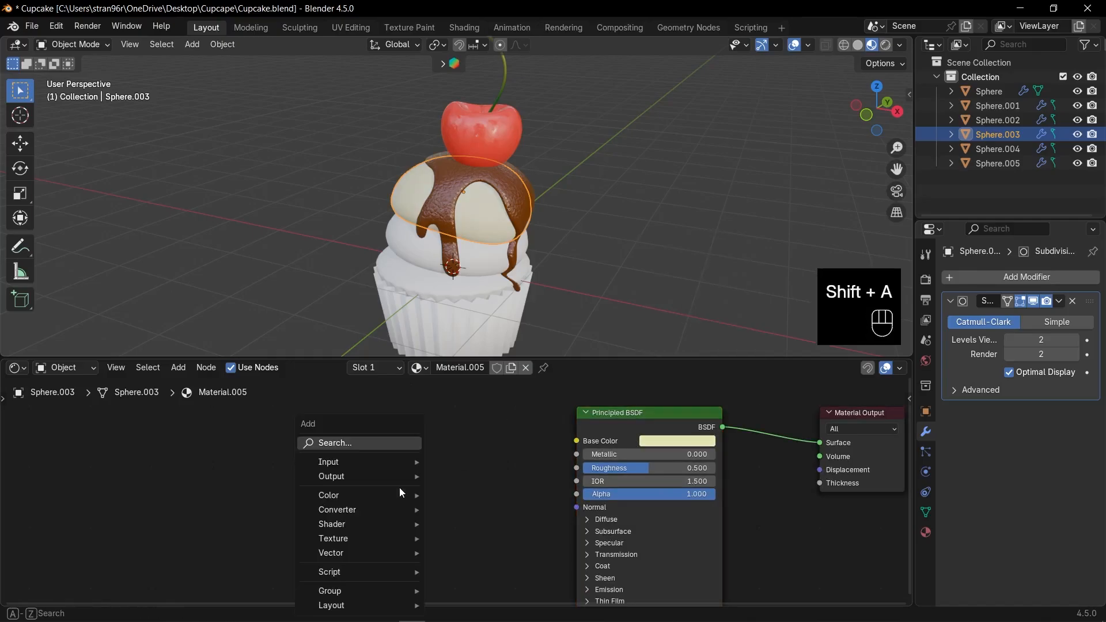
{"action": "type", "text": "noise"}
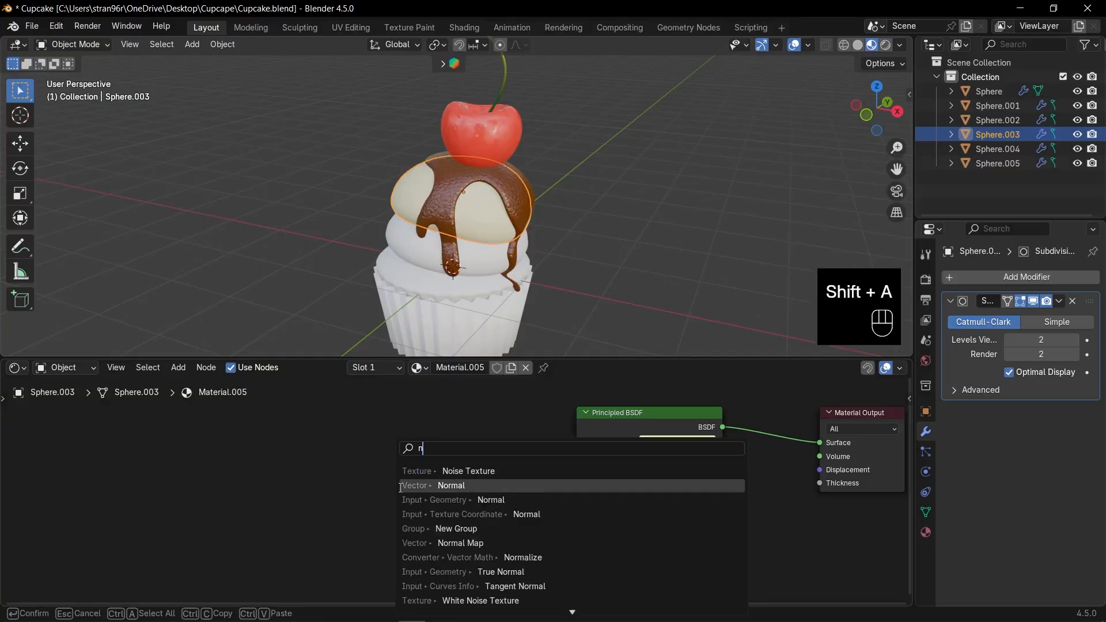
{"action": "key", "text": "Return"}
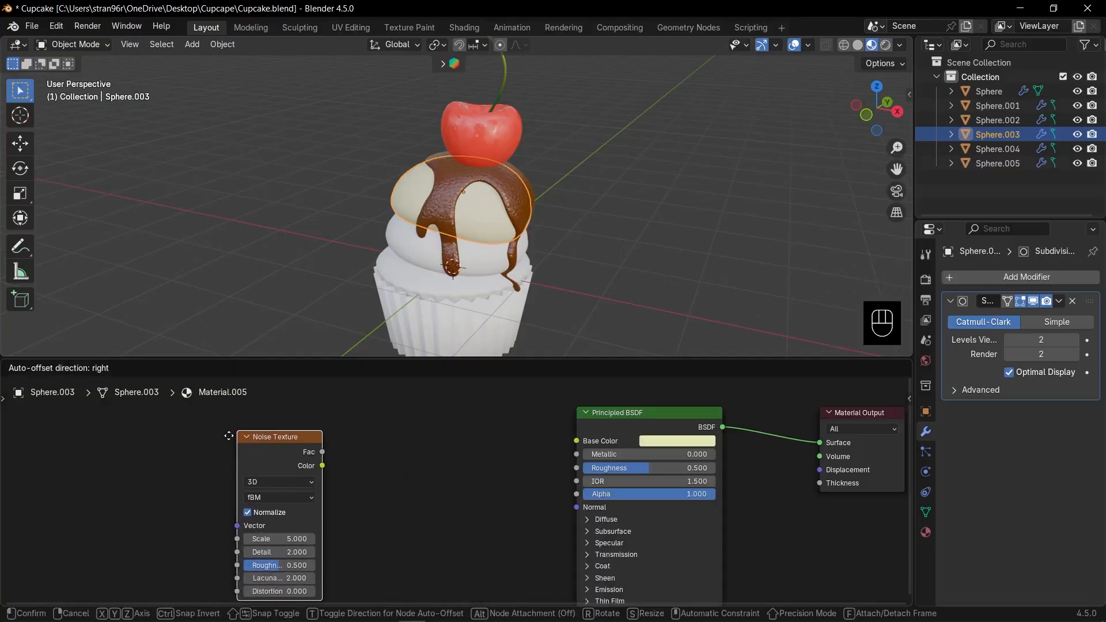
{"action": "left_click", "coordinate": [218, 439]}
{"action": "key", "text": "ctrl+t"}
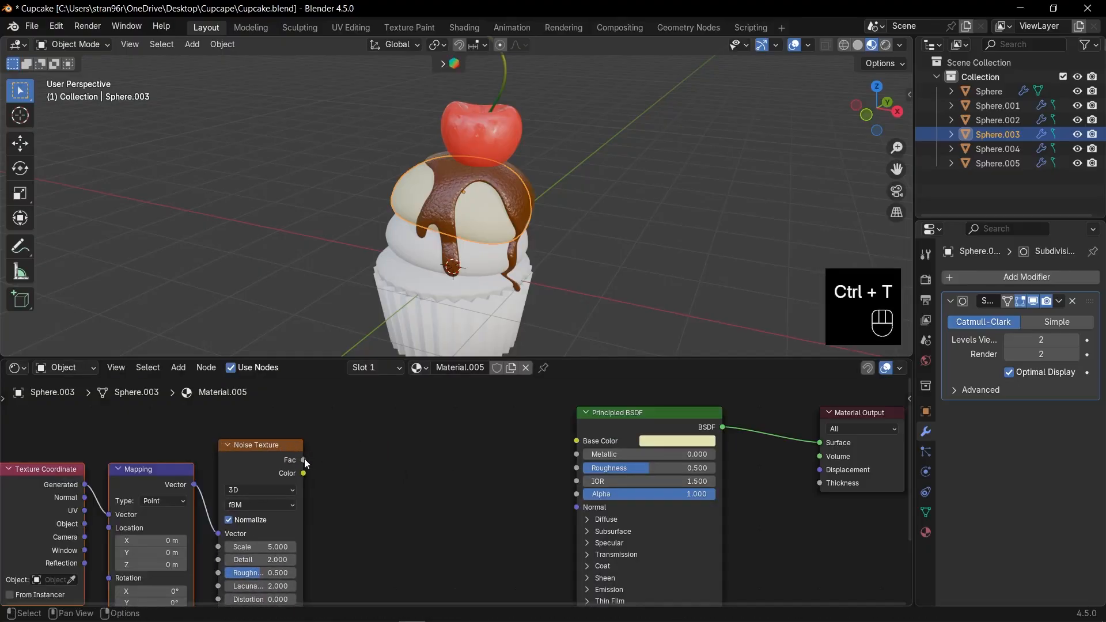
Feed the Noise Texture's Fac into a new Color Ramp and preview the ramp's output on the icing.
{"action": "left_click_drag", "start_coordinate": [303, 460], "coordinate": [396, 483]}
{"action": "left_click", "coordinate": [396, 483]}
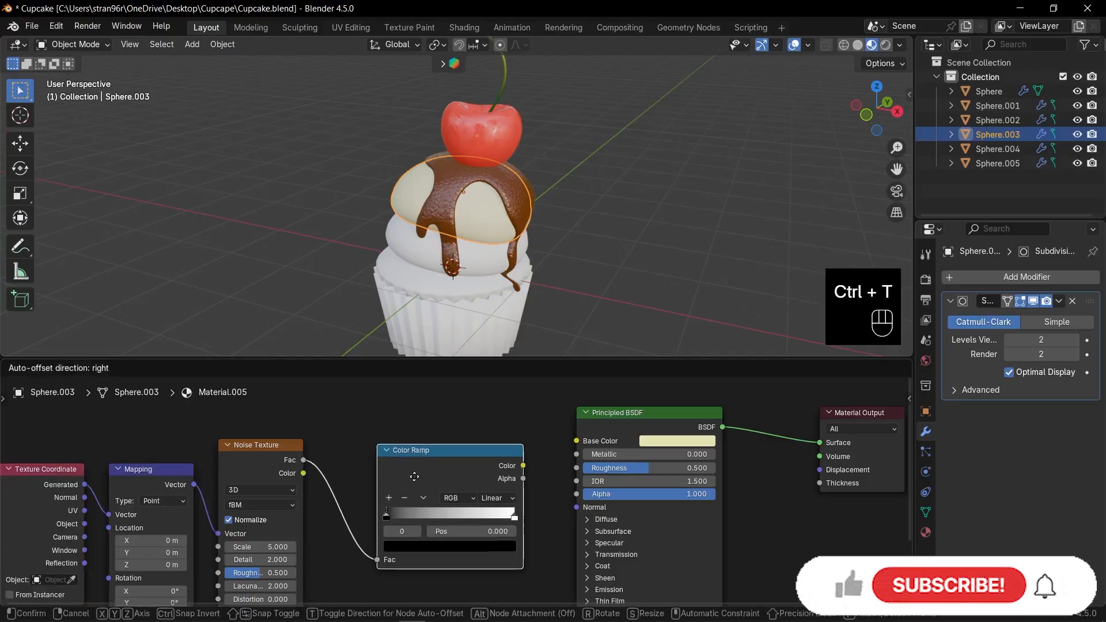
{"action": "left_click", "coordinate": [398, 474]}
{"action": "left_click", "coordinate": [419, 468], "text": "ctrl+shift"}
{"action": "scroll", "coordinate": [418, 470], "scroll_direction": "up", "scroll_amount": 2}
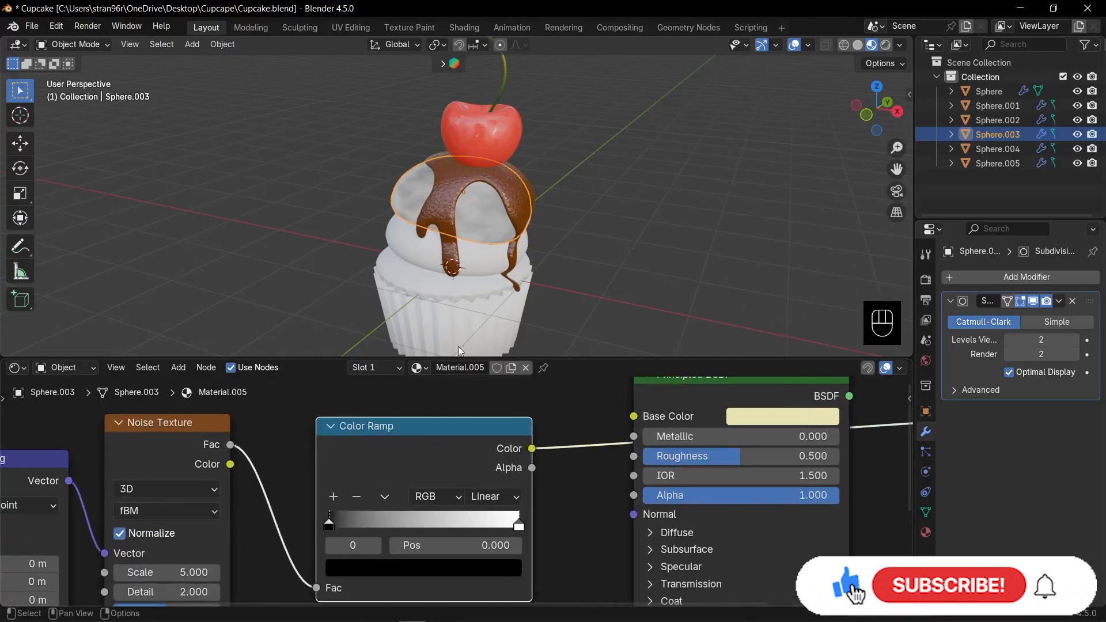
{"action": "scroll", "coordinate": [492, 253], "scroll_direction": "up", "scroll_amount": 4}
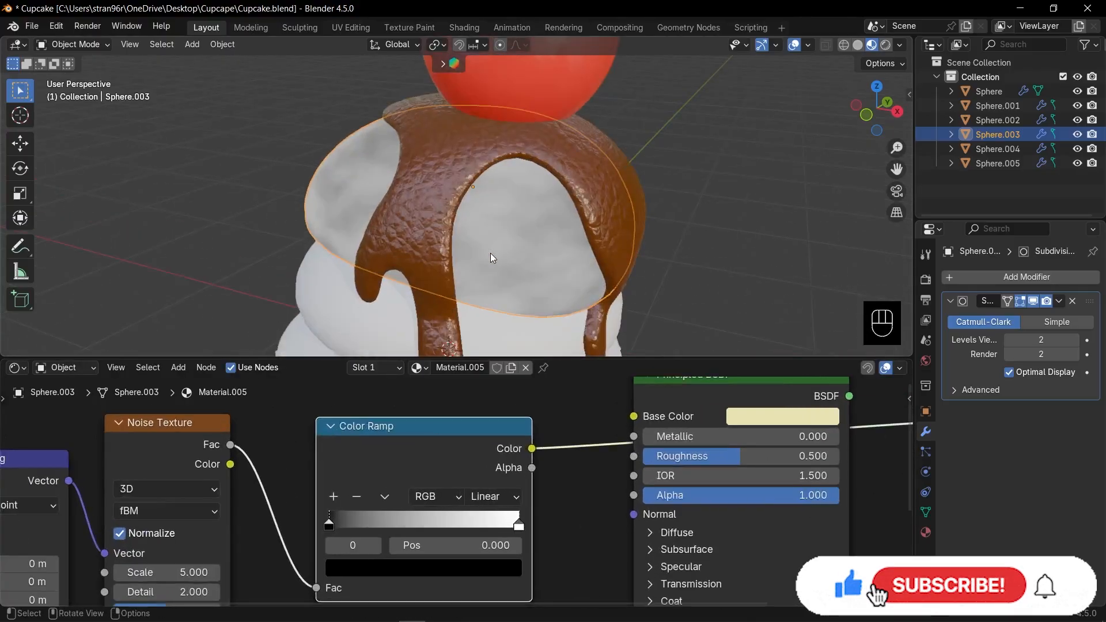
Restore the Principled BSDF output, drive its Roughness with the Color Ramp's Color, and move the ramp's black stop to 0.487.
{"action": "left_click", "coordinate": [693, 400], "text": "ctrl+shift"}
{"action": "left_click_drag", "start_coordinate": [532, 448], "coordinate": [628, 465]}
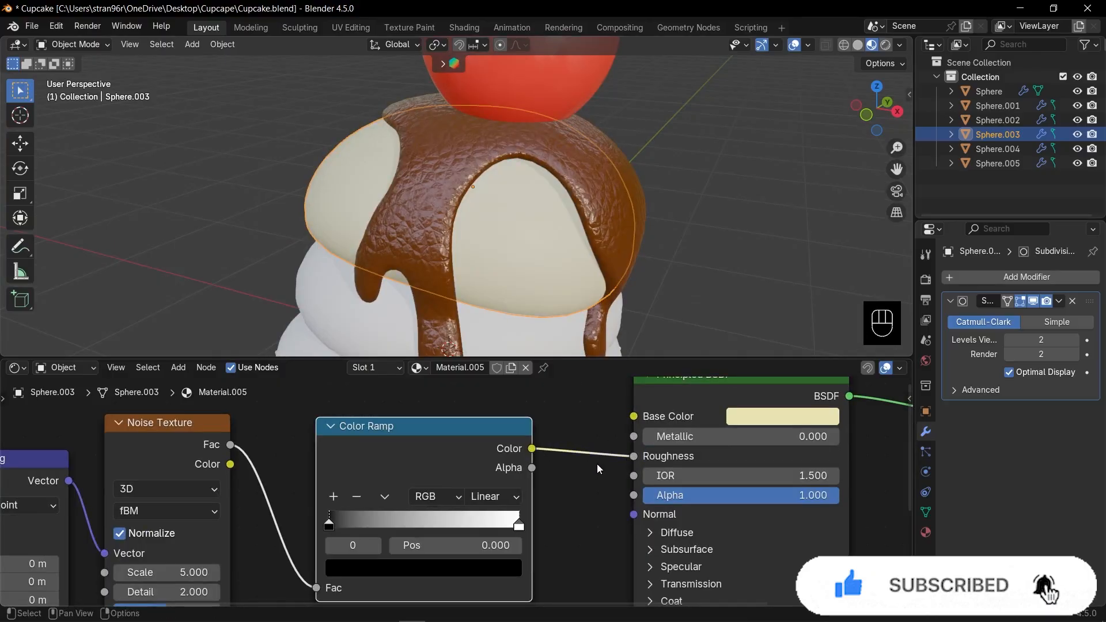
{"action": "scroll", "coordinate": [491, 239], "scroll_direction": "up", "scroll_amount": 4}
{"action": "middle_click_drag", "start_coordinate": [546, 243], "coordinate": [522, 263]}
{"action": "left_click_drag", "start_coordinate": [331, 526], "coordinate": [424, 518]}
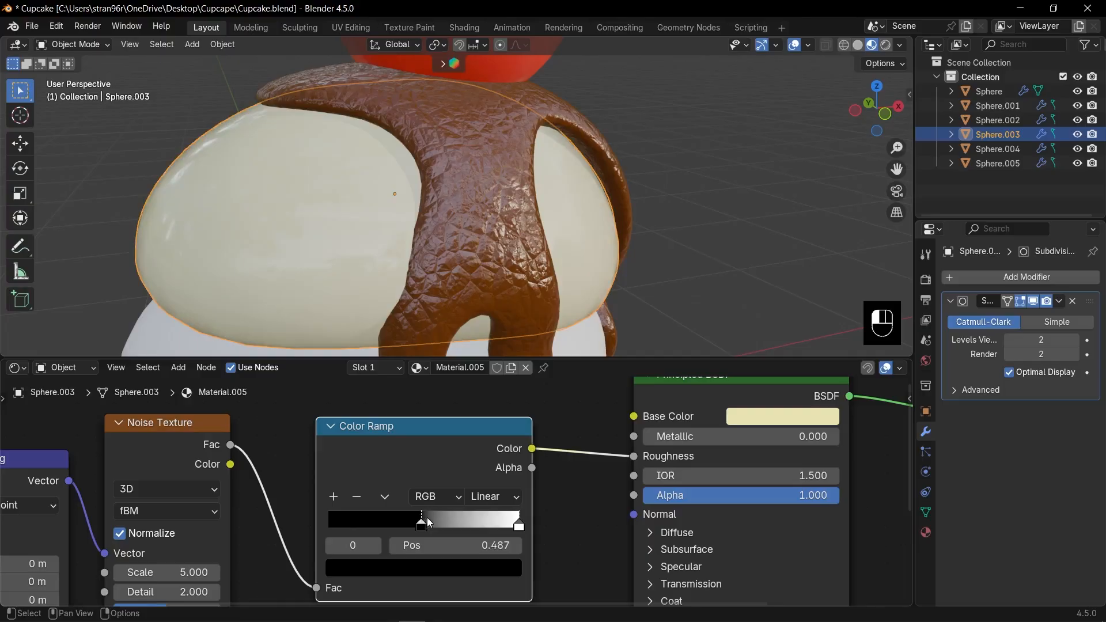
Link the top icing layer's material to the icing layer below it, then deselect both.
{"action": "middle_click_drag", "start_coordinate": [426, 213], "coordinate": [455, 211]}
{"action": "left_click", "coordinate": [518, 316]}
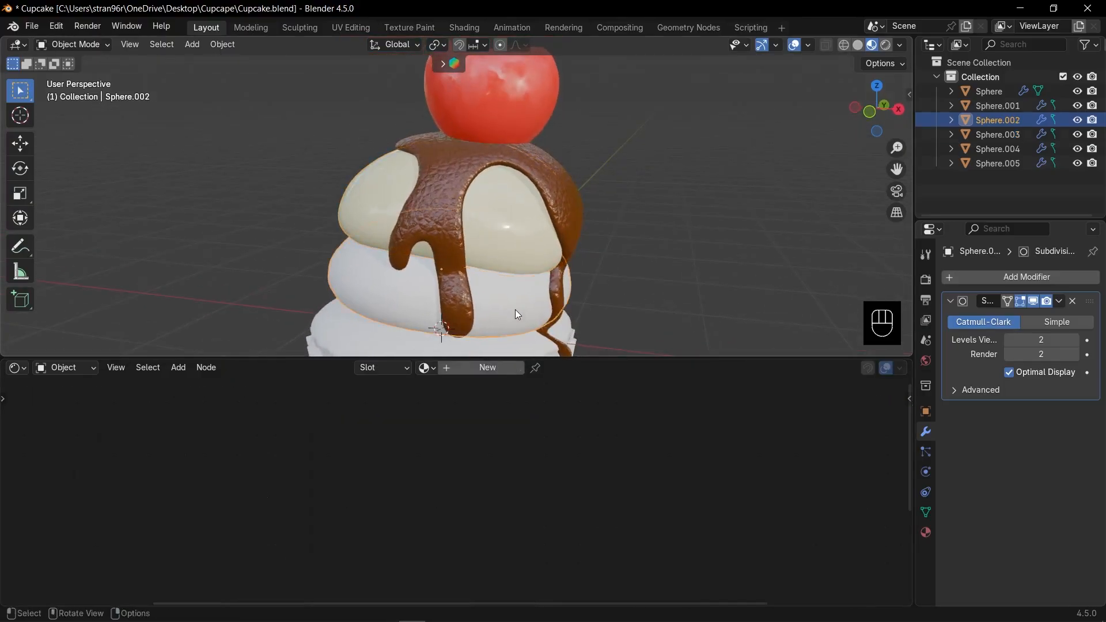
{"action": "left_click", "coordinate": [510, 225], "text": "shift"}
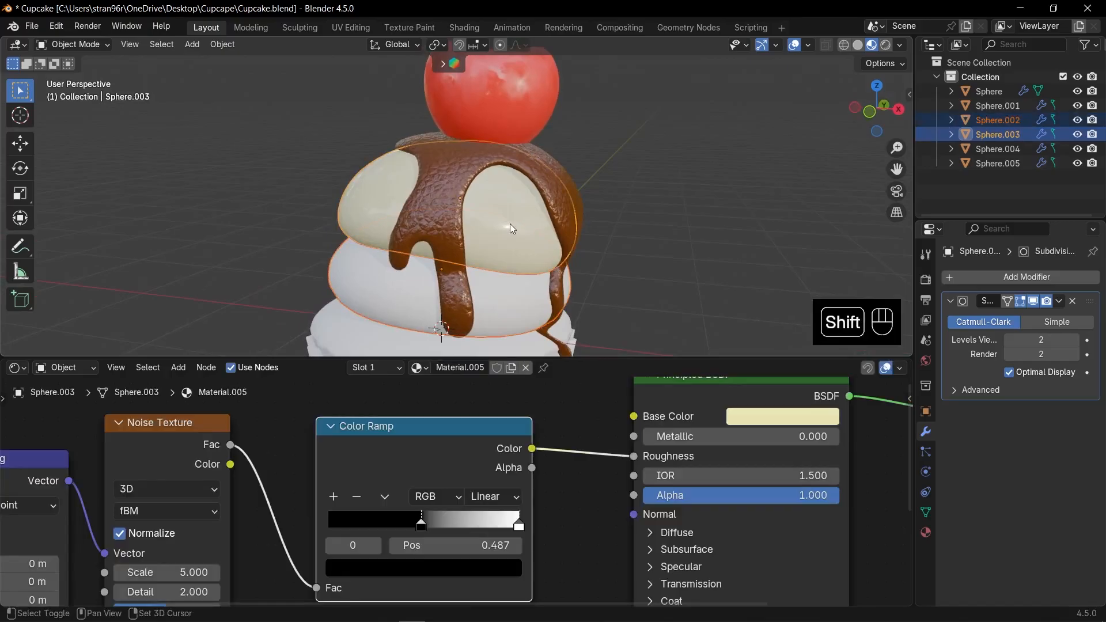
{"action": "key", "text": "ctrl+l"}
{"action": "mouse_move", "coordinate": [510, 224]}
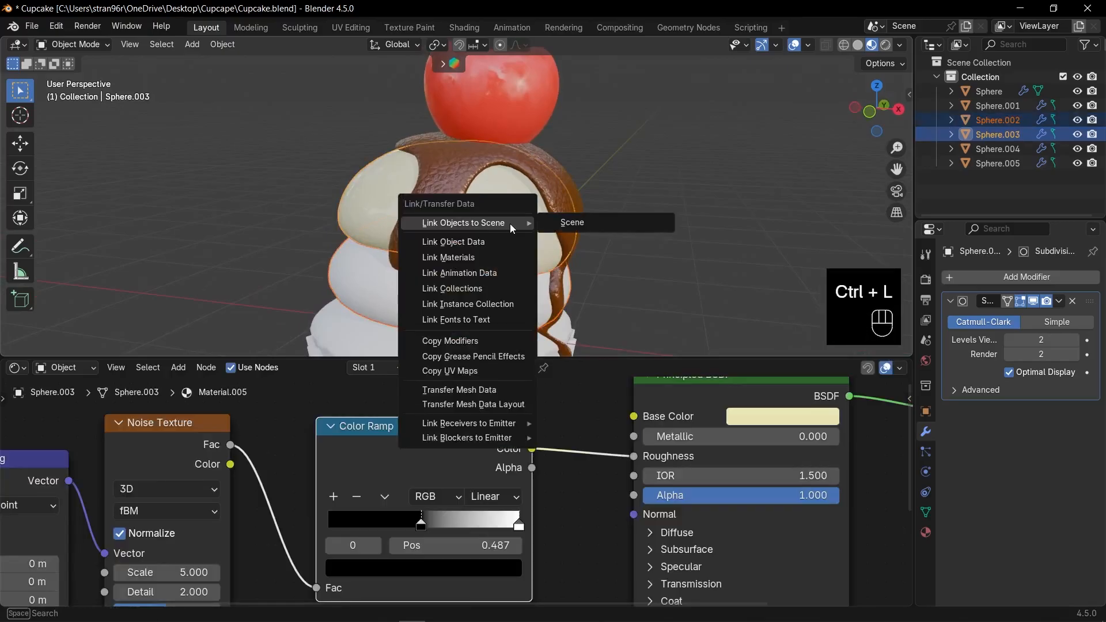
{"action": "left_click", "coordinate": [483, 257]}
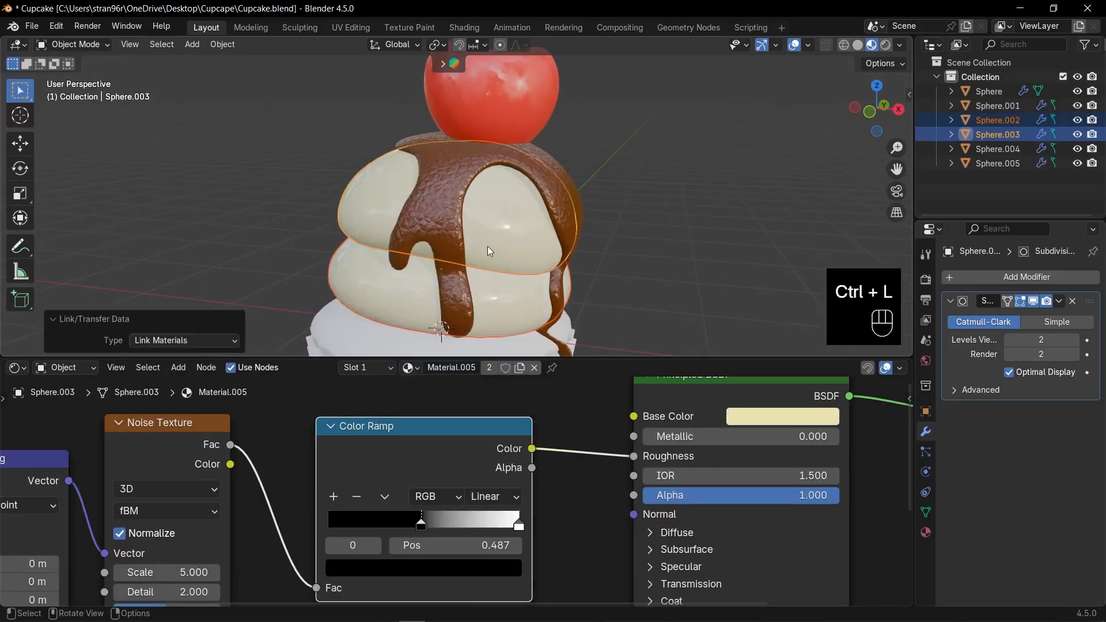
{"action": "scroll", "coordinate": [488, 247], "scroll_direction": "down", "scroll_amount": 4}
{"action": "left_click", "coordinate": [642, 196]}
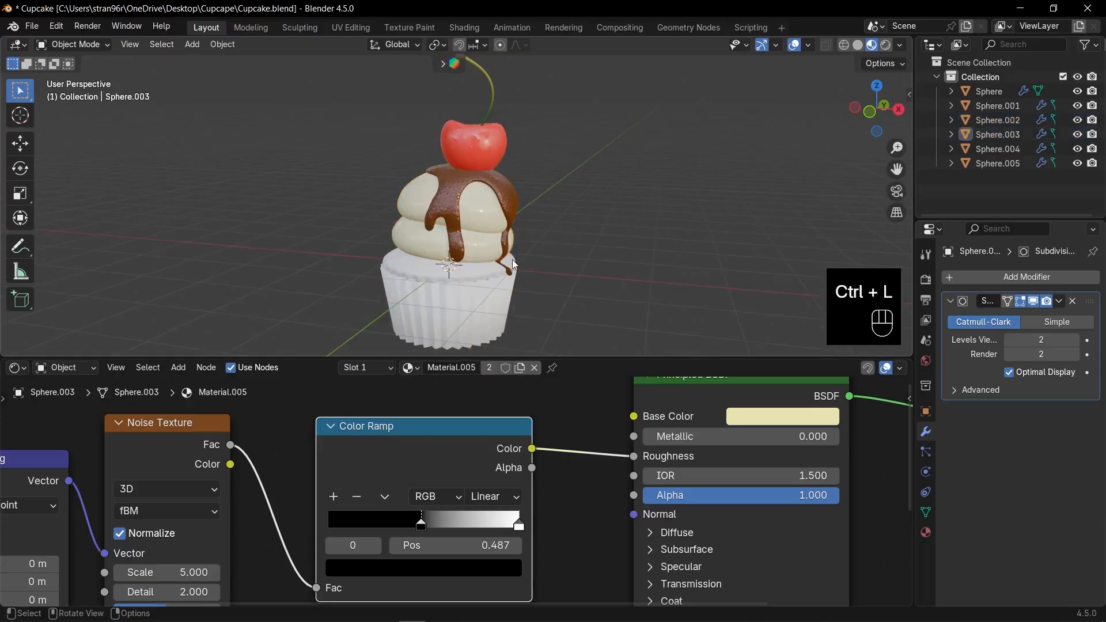
Give the pleated cupcake wrapper a new material with a pale cream Base Color.
{"action": "middle_click_drag", "start_coordinate": [518, 254], "coordinate": [563, 198], "text": "shift"}
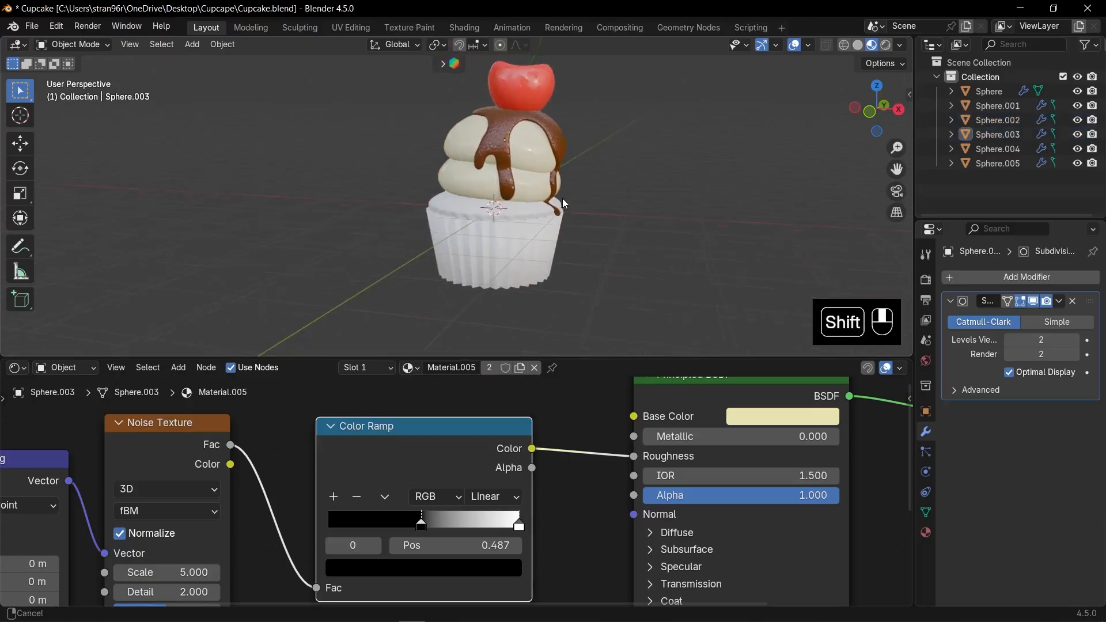
{"action": "left_click", "coordinate": [515, 241]}
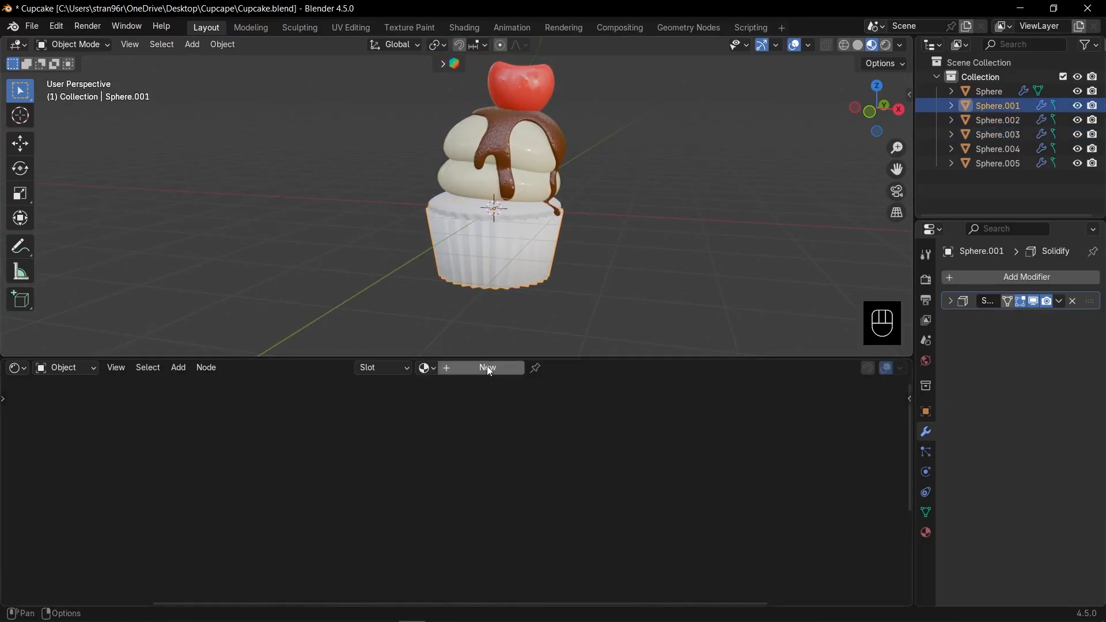
{"action": "left_click", "coordinate": [489, 369]}
{"action": "left_click", "coordinate": [457, 455]}
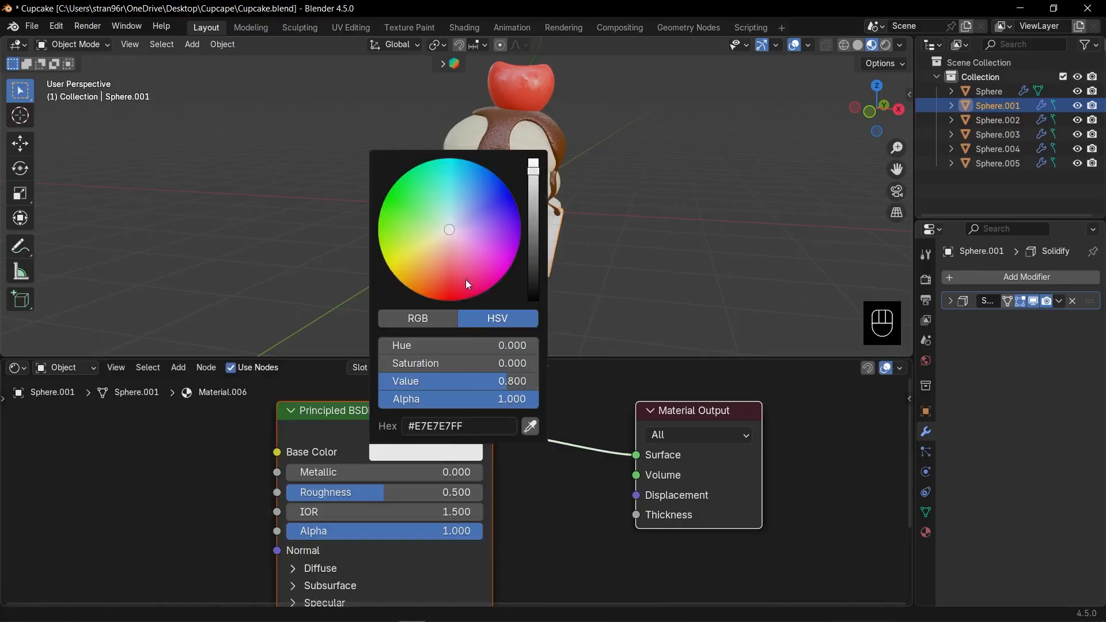
{"action": "left_click", "coordinate": [441, 237]}
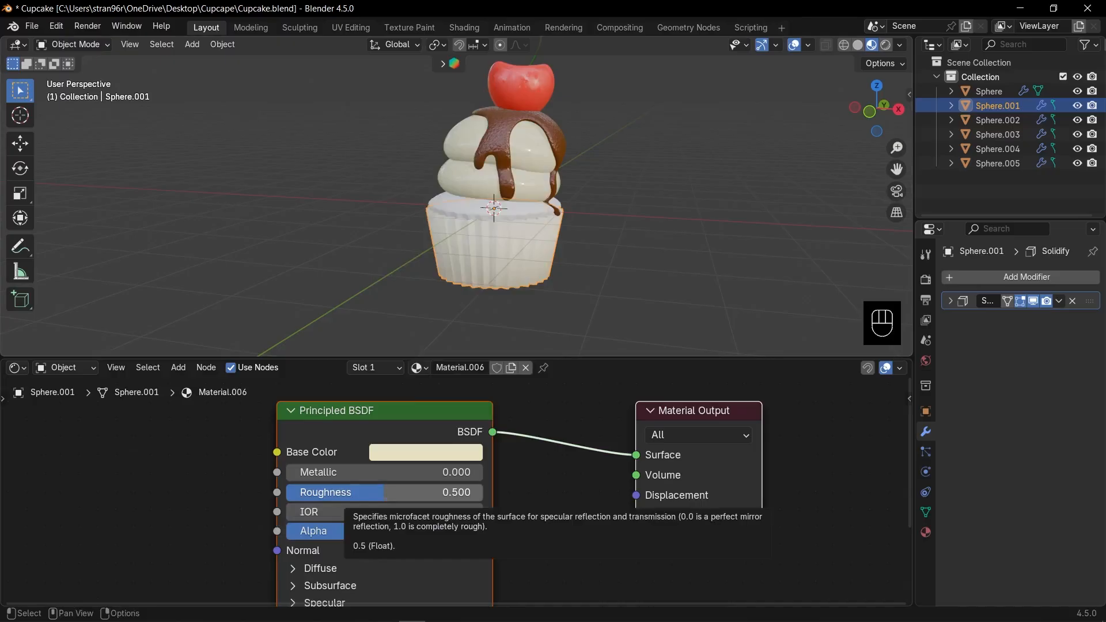
Set the wrapper material's Roughness to 0.765 and its Alpha to 0.771.
{"action": "left_click_drag", "start_coordinate": [365, 493], "coordinate": [405, 492]}
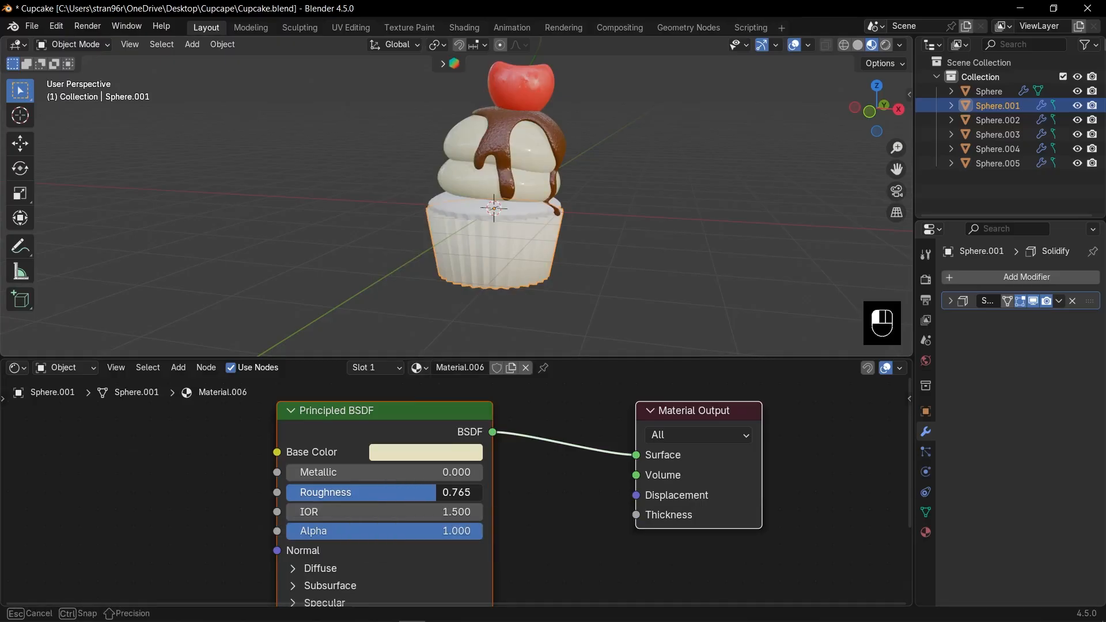
{"action": "left_click_drag", "start_coordinate": [465, 535], "coordinate": [449, 535]}
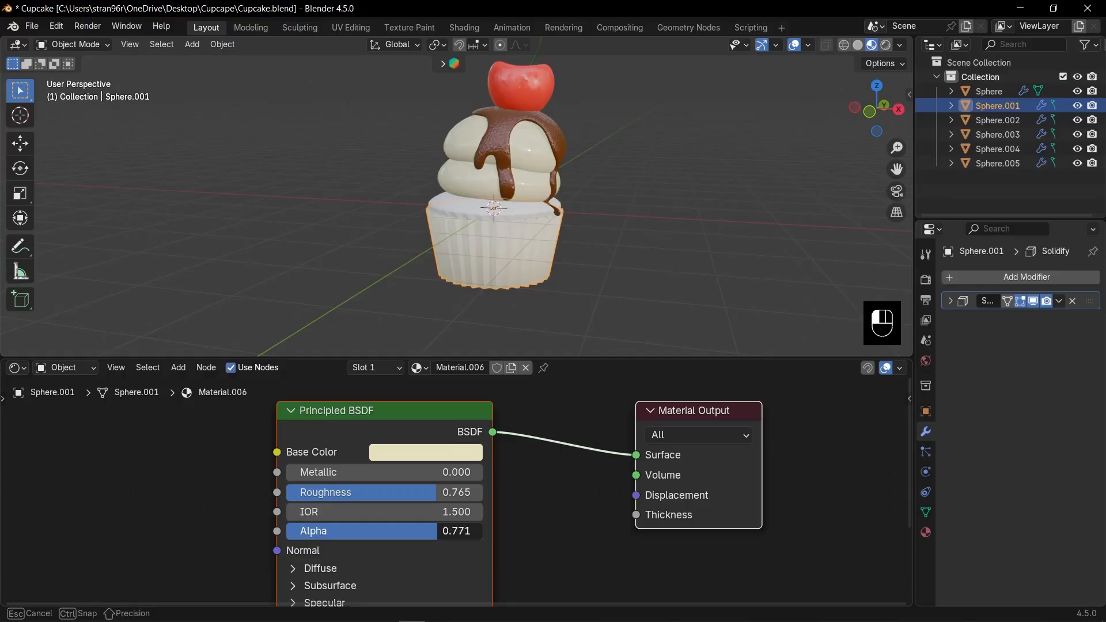
{"action": "left_click_drag", "start_coordinate": [437, 531], "coordinate": [437, 531]}
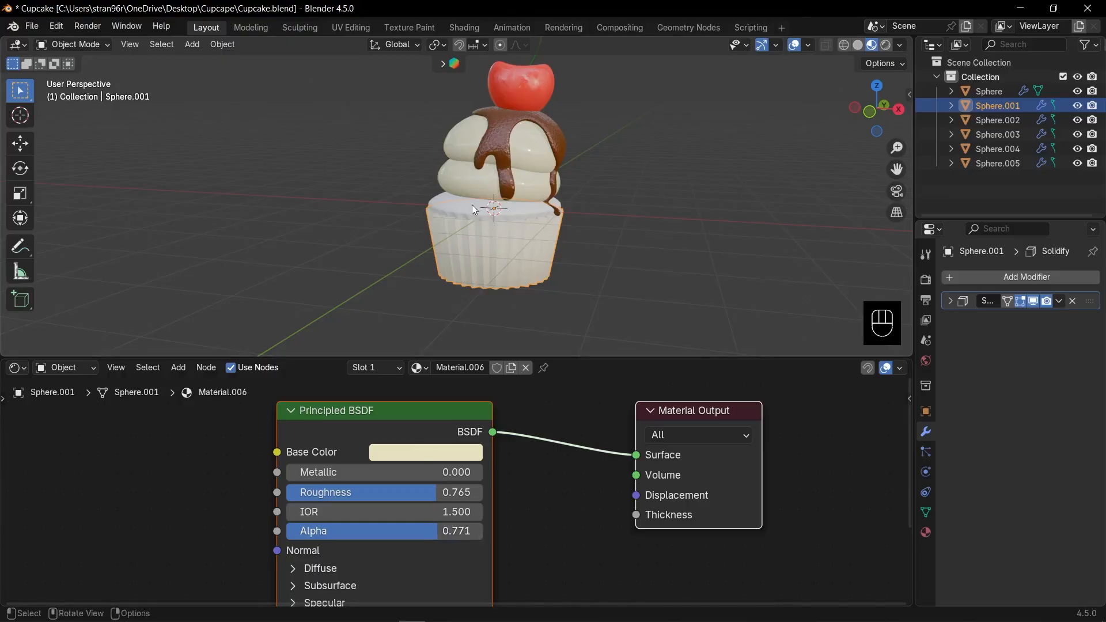
Create a new material for the cake body inside the wrapper.
{"action": "left_click", "coordinate": [474, 208]}
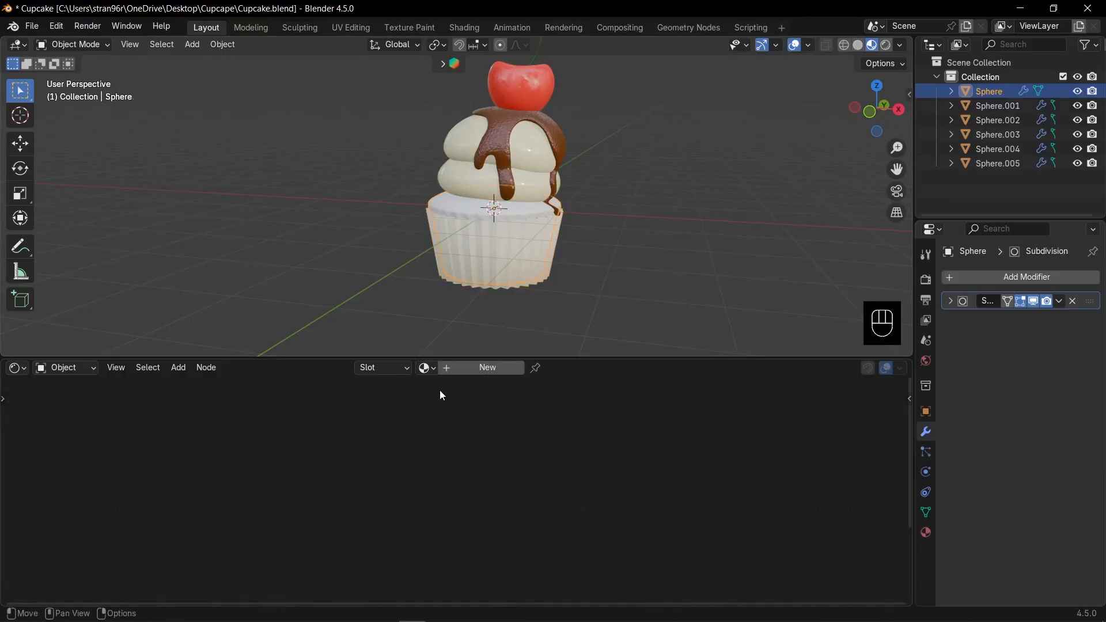
{"action": "left_click", "coordinate": [466, 371]}
{"action": "scroll", "coordinate": [255, 514], "scroll_direction": "down", "scroll_amount": 5}
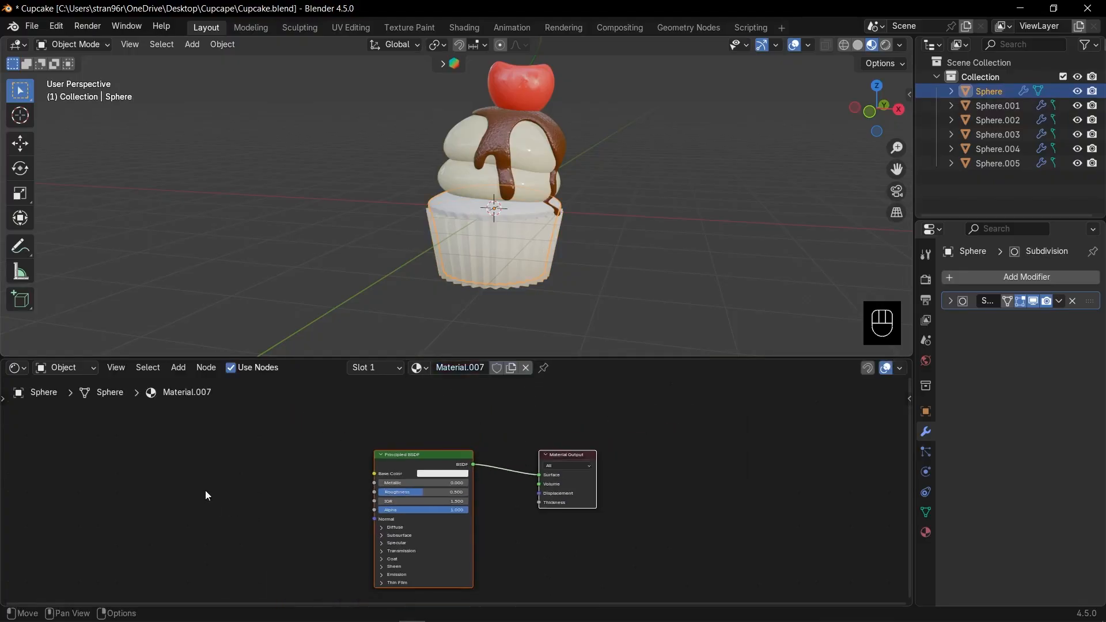
Add a Noise Texture with Mapping and Texture Coordinate nodes to the cake body's material.
{"action": "key", "text": "shift+a"}
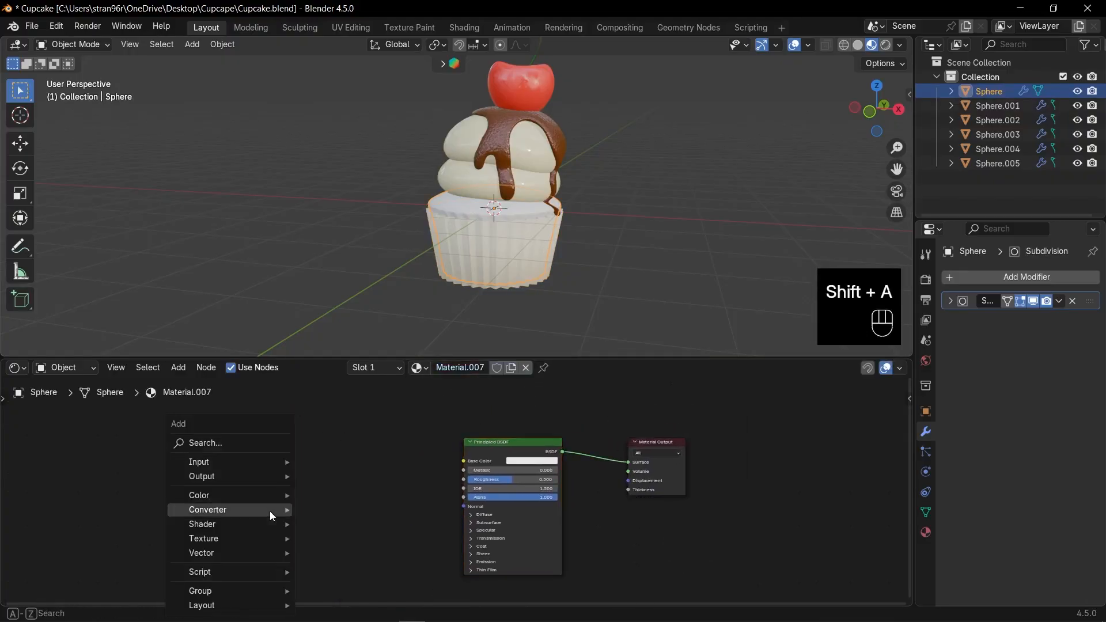
{"action": "type", "text": "noi"}
{"action": "key", "text": "Return"}
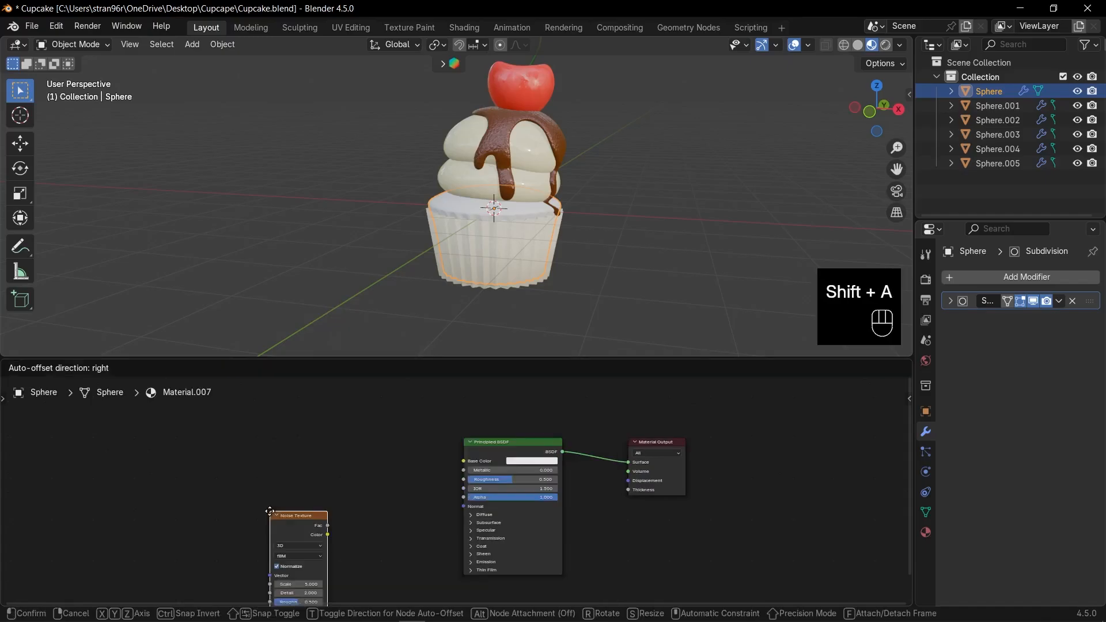
{"action": "left_click", "coordinate": [208, 479]}
{"action": "key", "text": "ctrl+t"}
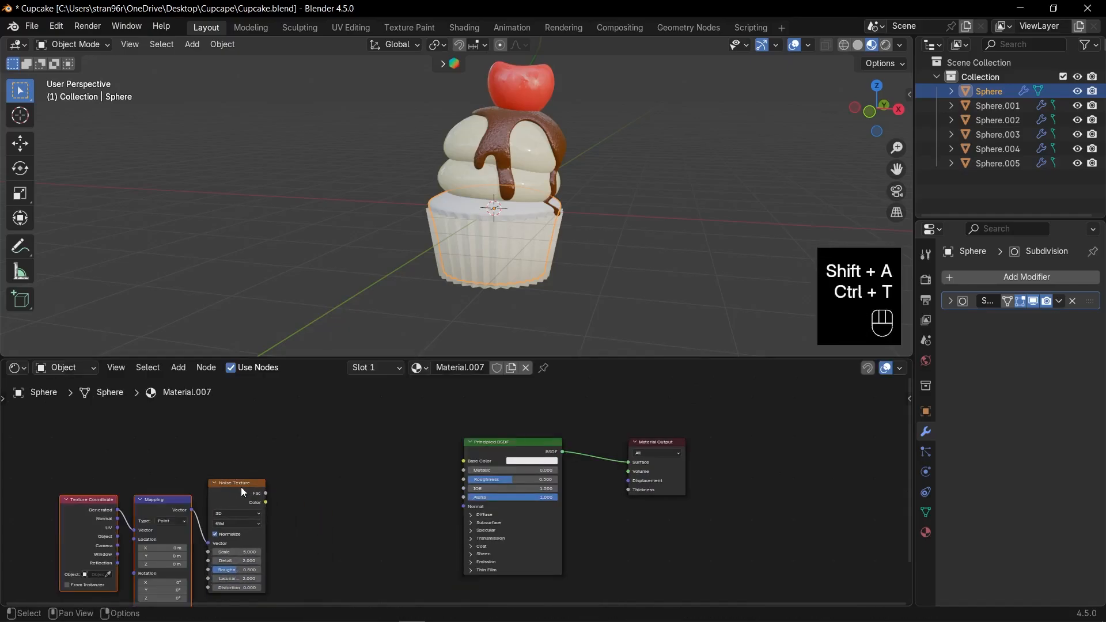
Connect the cake body's Noise Texture Fac to a new Color Ramp and place the ramp close beside the texture node.
{"action": "left_click_drag", "start_coordinate": [266, 493], "coordinate": [326, 491]}
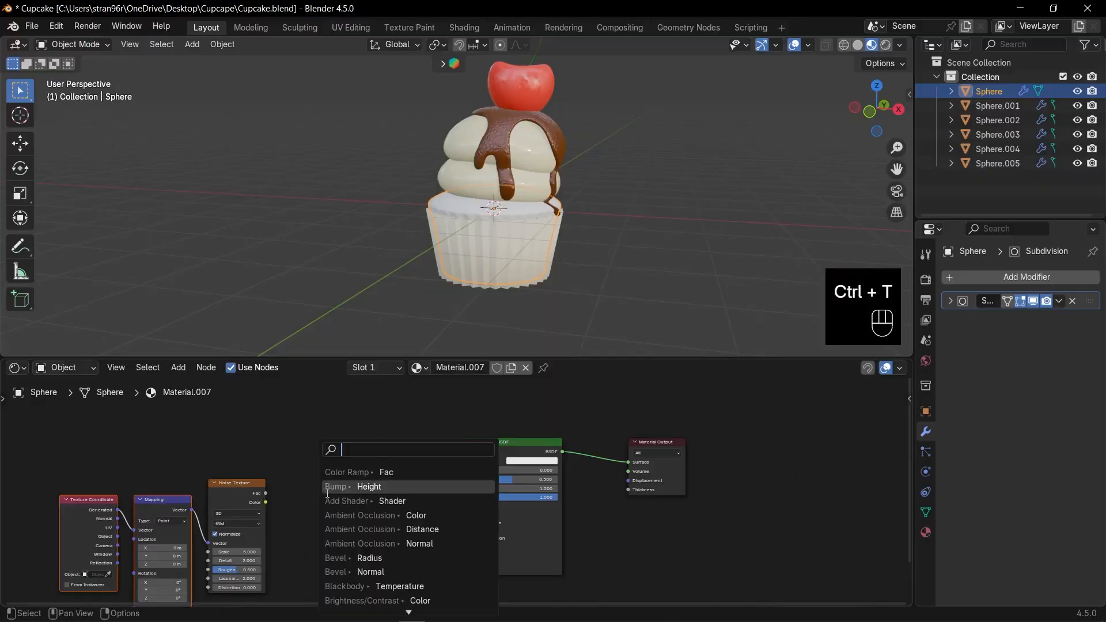
{"action": "left_click", "coordinate": [346, 472]}
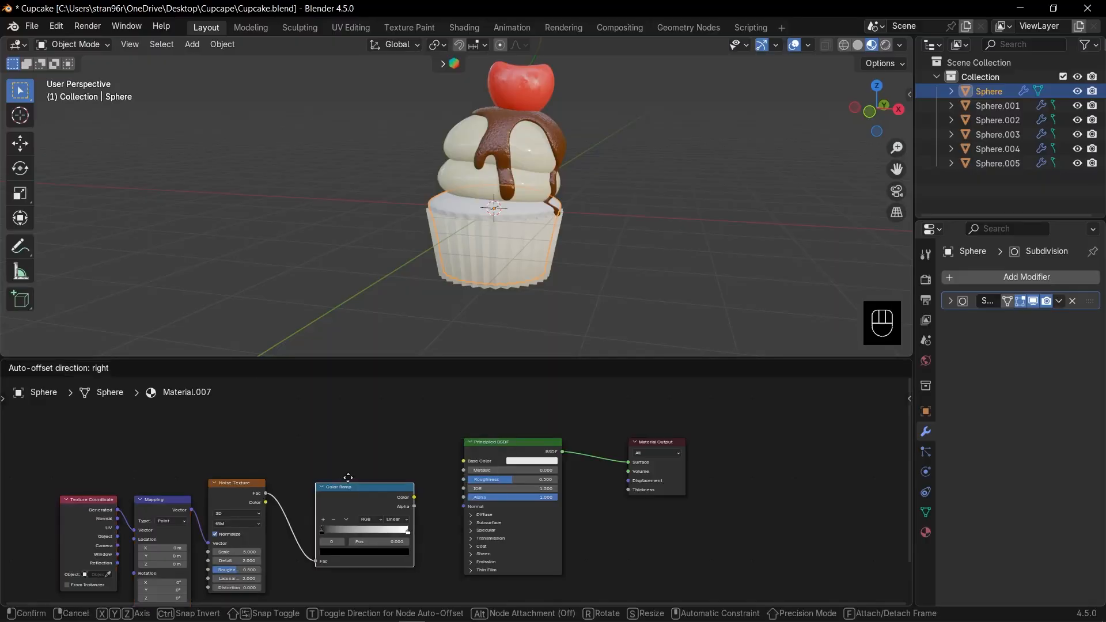
{"action": "left_click", "coordinate": [330, 499]}
{"action": "scroll", "coordinate": [333, 510], "scroll_direction": "up", "scroll_amount": 2}
{"action": "middle_click_drag", "start_coordinate": [337, 520], "coordinate": [379, 427], "text": "shift"}
{"action": "key", "text": "g"}
{"action": "left_click", "coordinate": [327, 417]}
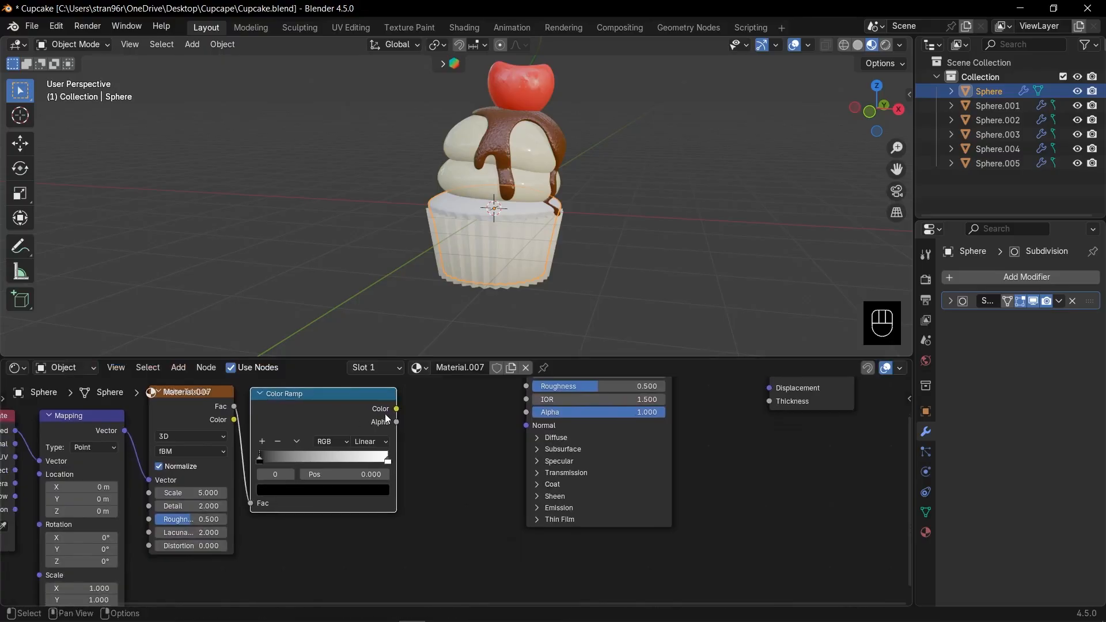
Connect the cake body's Color Ramp Color to the Height of a new Bump node and link its Normal to the Principled BSDF.
{"action": "left_click_drag", "start_coordinate": [399, 411], "coordinate": [438, 428]}
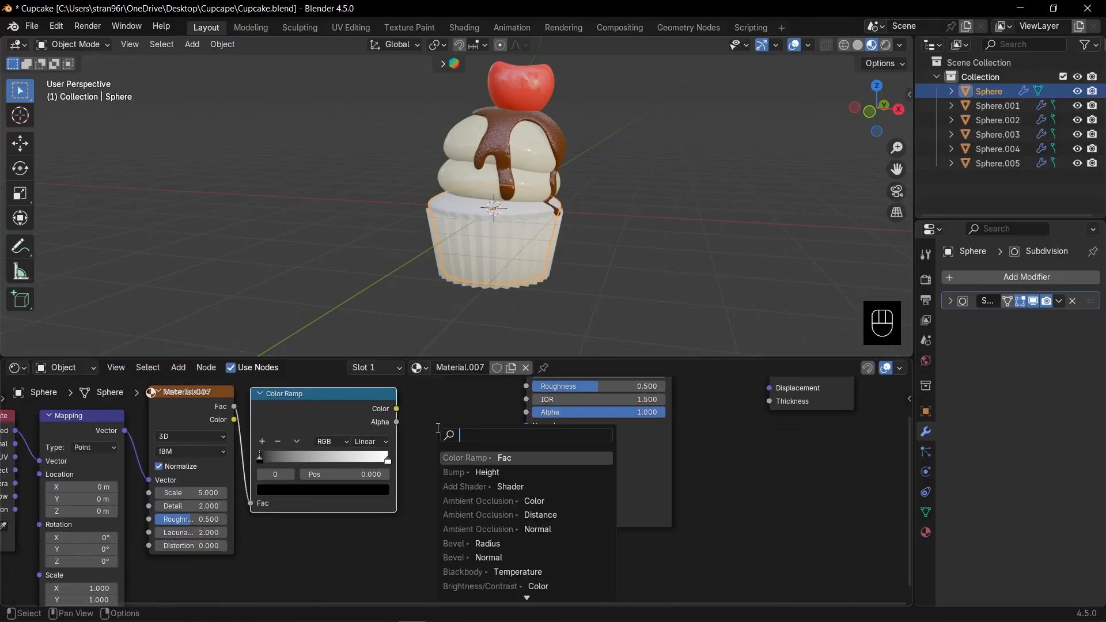
{"action": "left_click", "coordinate": [464, 472]}
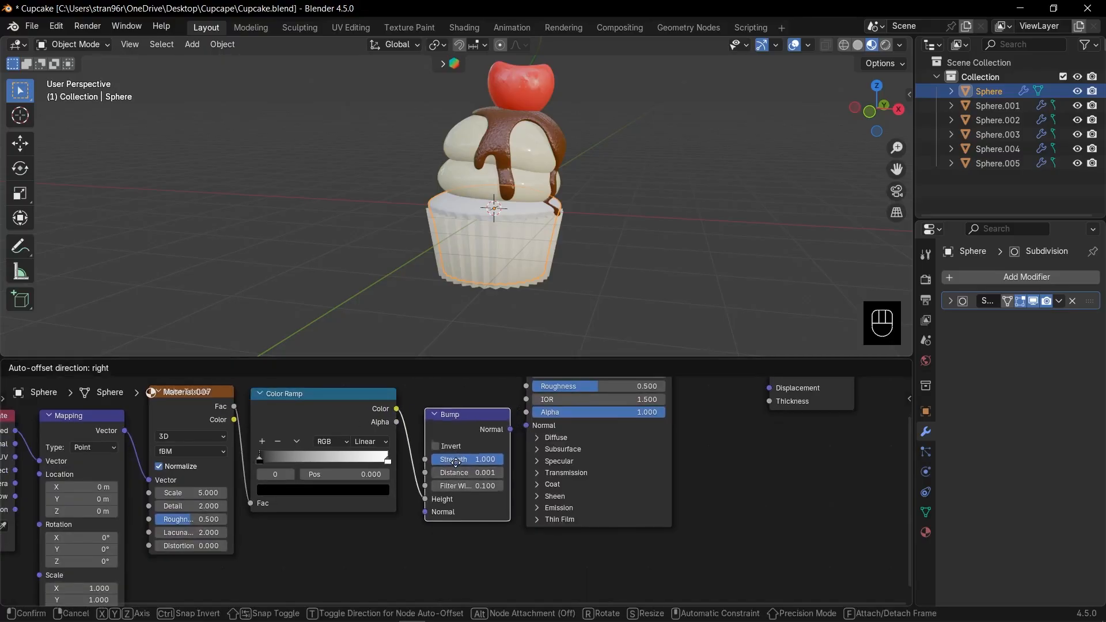
{"action": "left_click", "coordinate": [455, 462]}
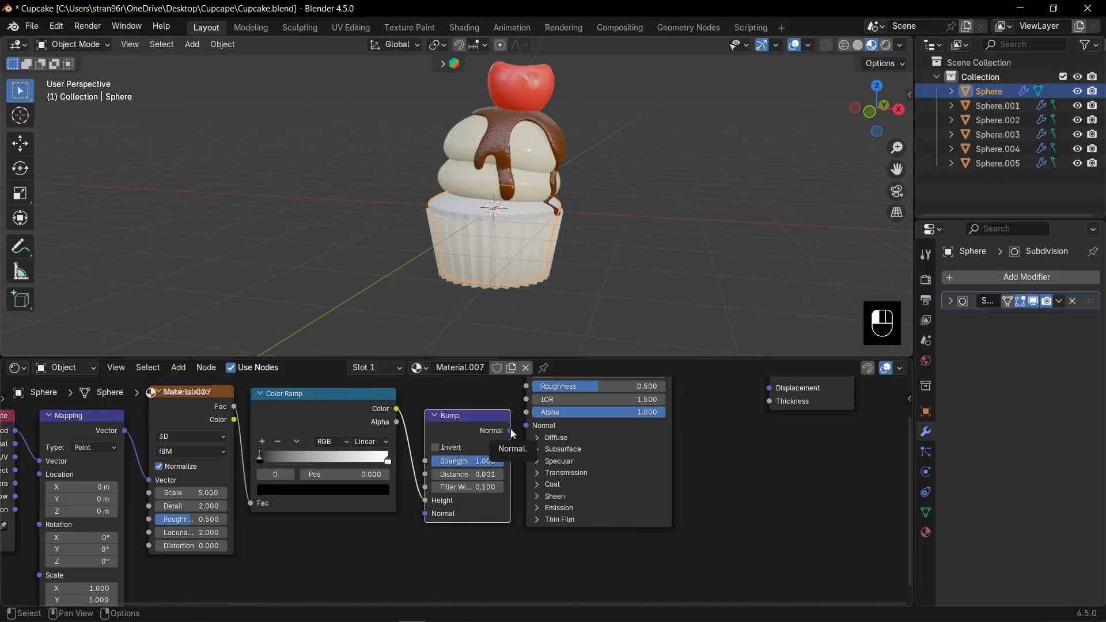
{"action": "left_click_drag", "start_coordinate": [512, 434], "coordinate": [527, 427]}
{"action": "scroll", "coordinate": [508, 462], "scroll_direction": "up", "scroll_amount": 2}
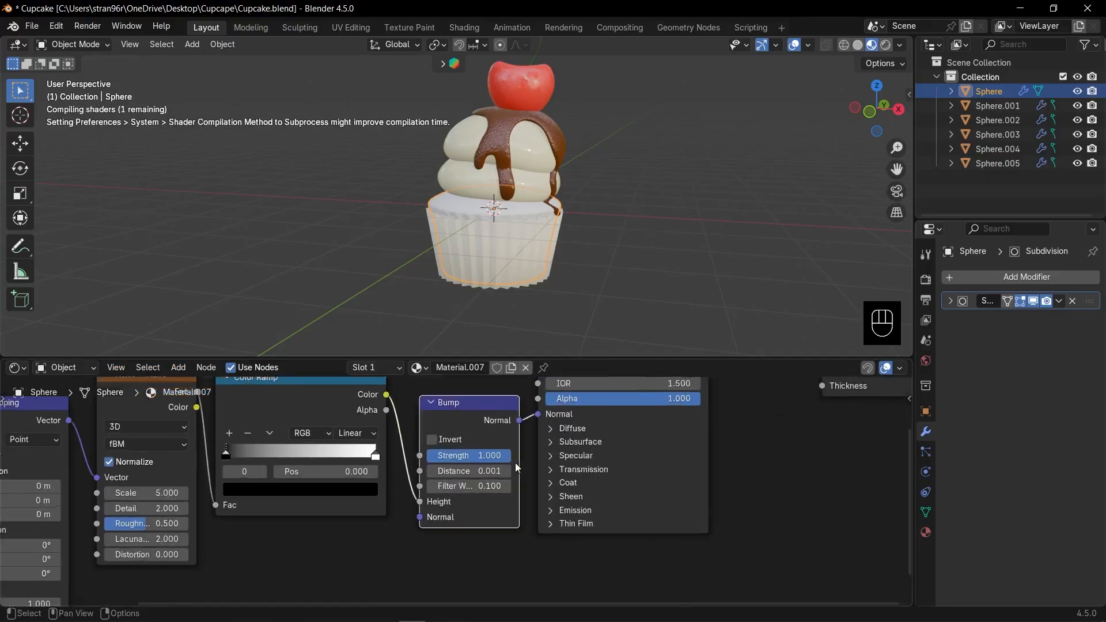
Set the cake body's Bump Distance to 0.401 and its Strength to 0.927, and check the surface up close.
{"action": "left_click_drag", "start_coordinate": [491, 465], "coordinate": [494, 466]}
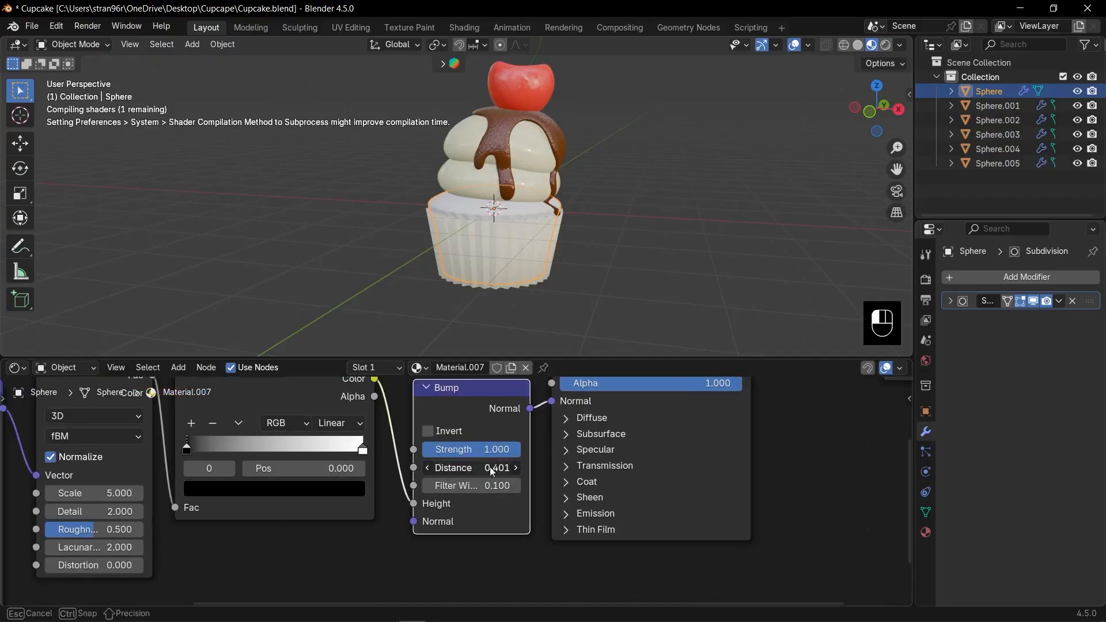
{"action": "left_click_drag", "start_coordinate": [492, 471], "coordinate": [481, 451]}
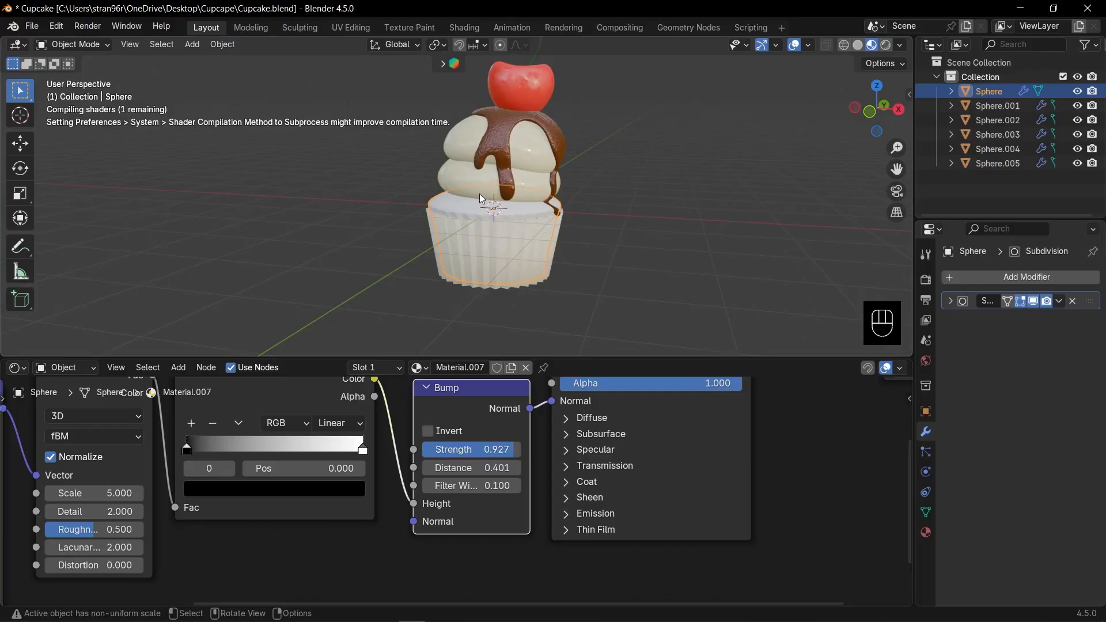
{"action": "scroll", "coordinate": [483, 198], "scroll_direction": "up", "scroll_amount": 8}
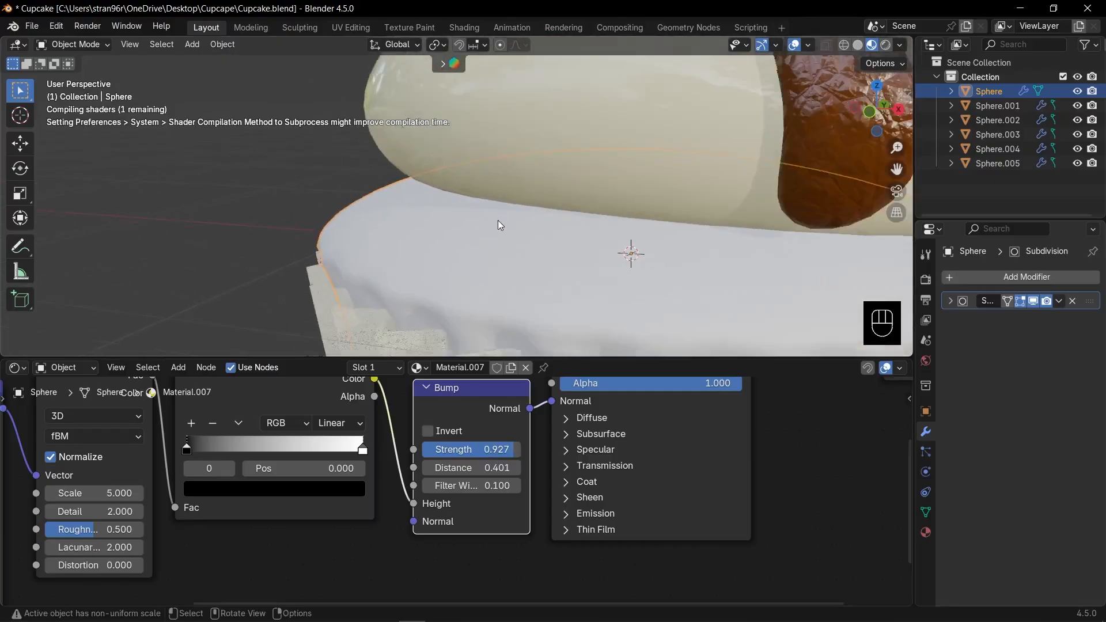
{"action": "scroll", "coordinate": [498, 220], "scroll_direction": "down", "scroll_amount": 2}
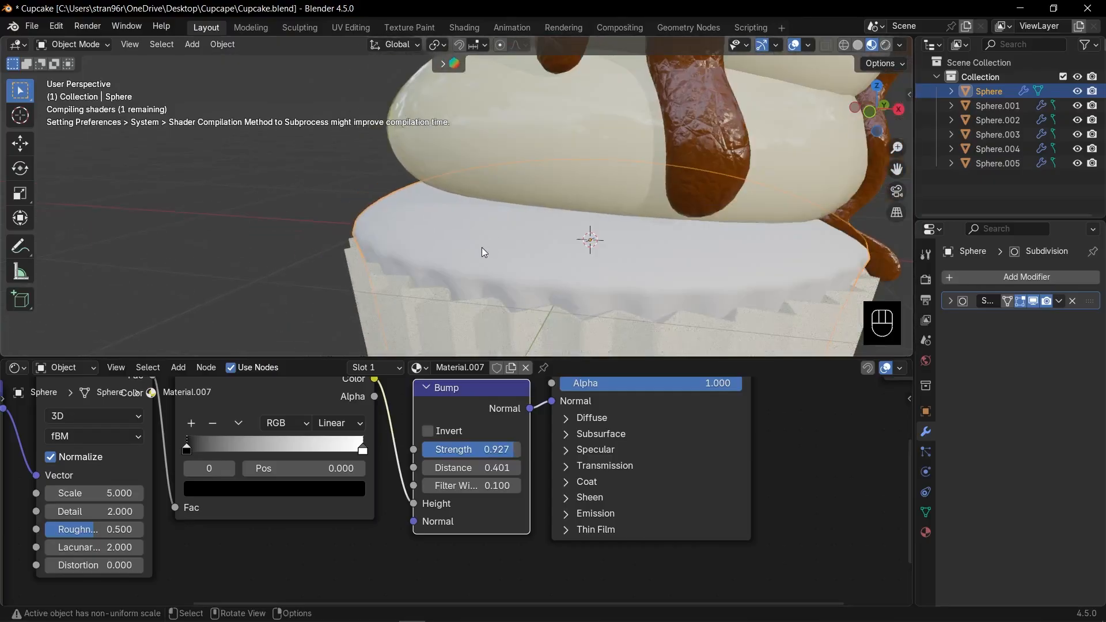
Preview the cake body's Color Ramp output on the model and shift the ramp's black stop to position 0.276.
{"action": "left_click", "coordinate": [321, 399], "text": "ctrl+shift"}
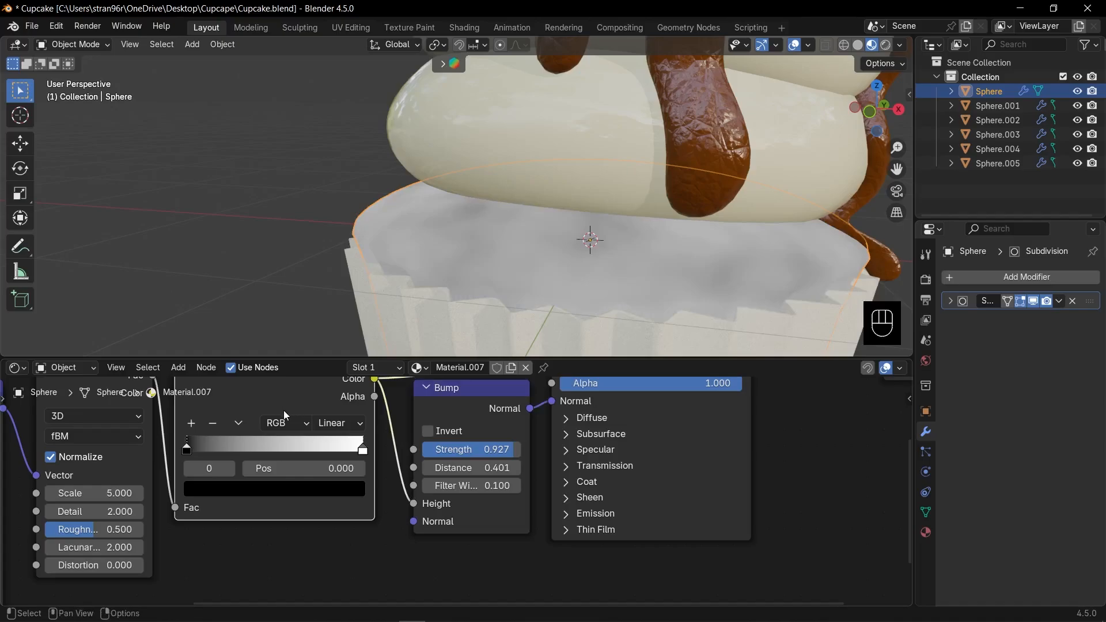
{"action": "scroll", "coordinate": [157, 461], "scroll_direction": "down", "scroll_amount": 4}
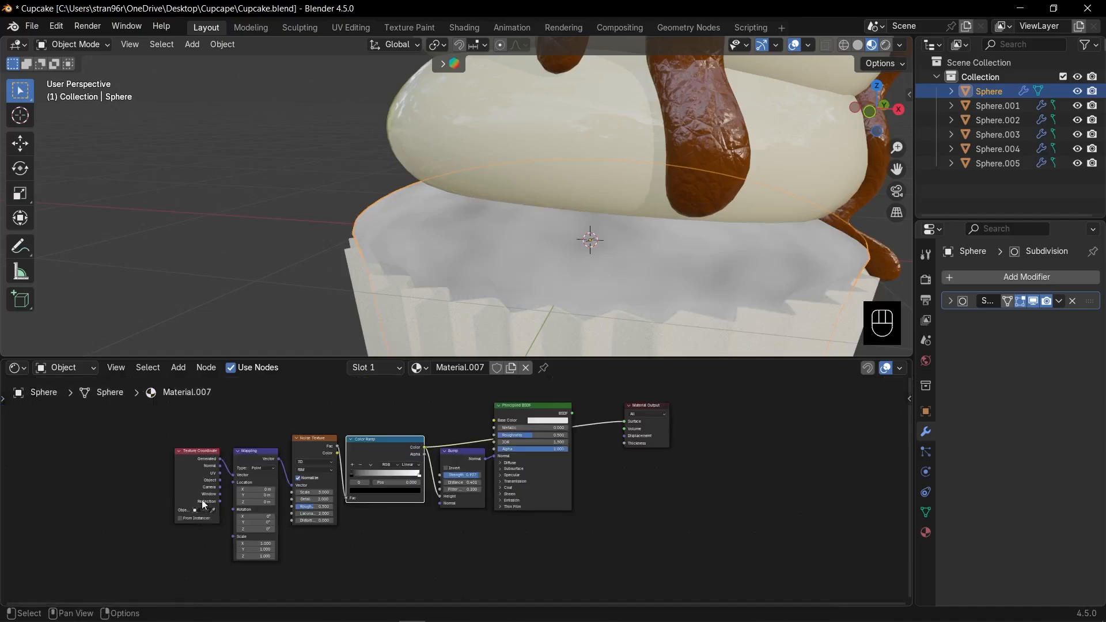
{"action": "scroll", "coordinate": [288, 516], "scroll_direction": "up", "scroll_amount": 3}
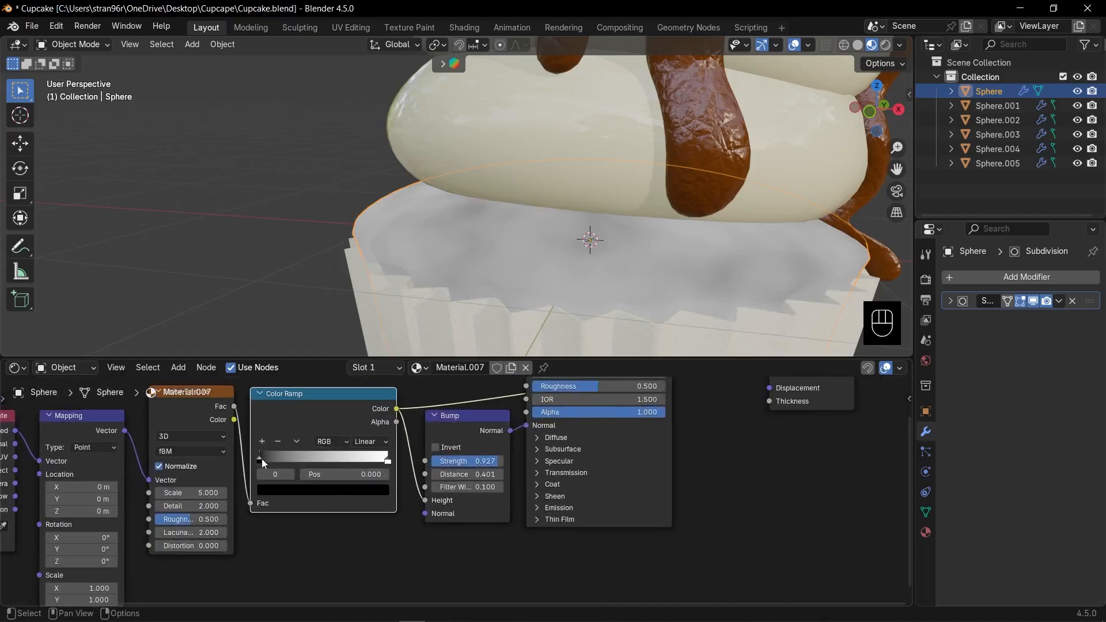
{"action": "left_click_drag", "start_coordinate": [260, 459], "coordinate": [299, 468]}
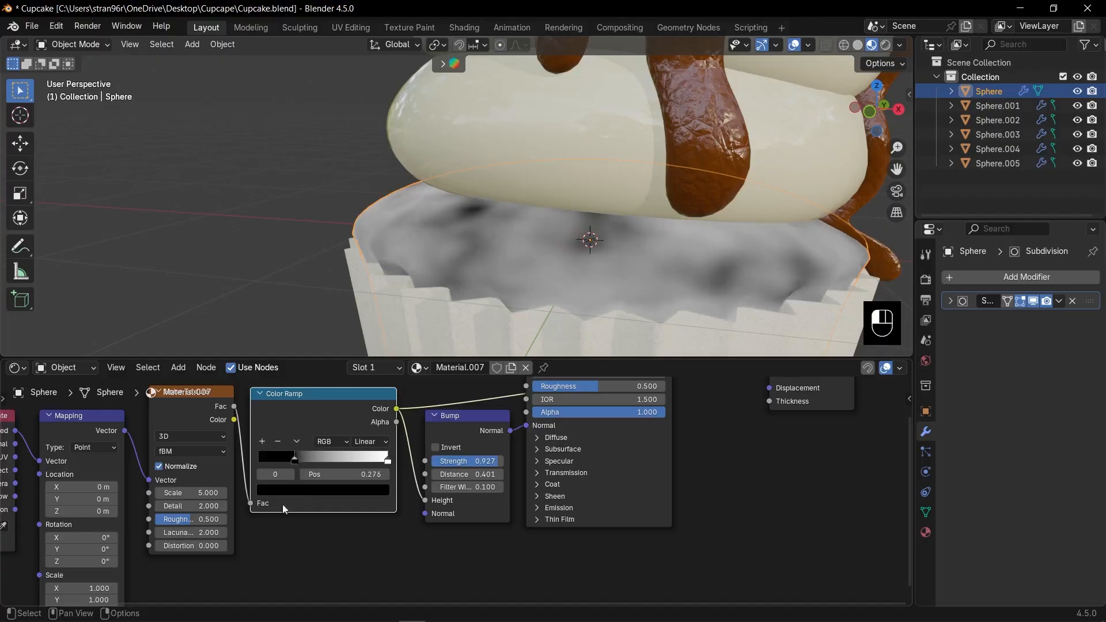
Set the cake body's Noise Texture Scale to 23.2 and its Detail to 3.2.
{"action": "middle_click_drag", "start_coordinate": [263, 529], "coordinate": [405, 526]}
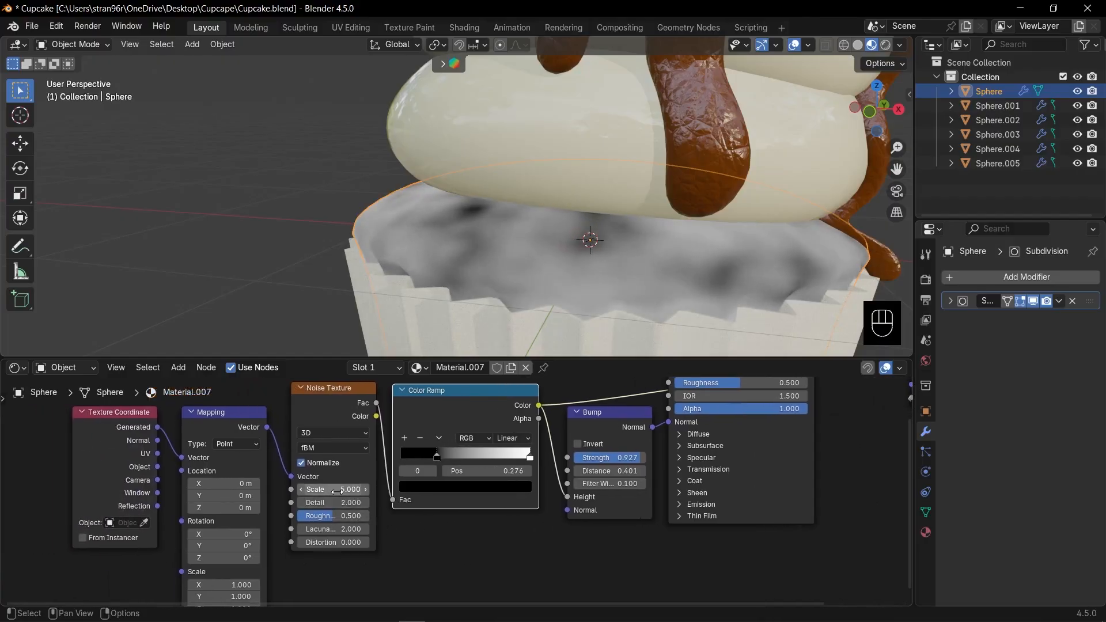
{"action": "left_click_drag", "start_coordinate": [335, 490], "coordinate": [419, 490]}
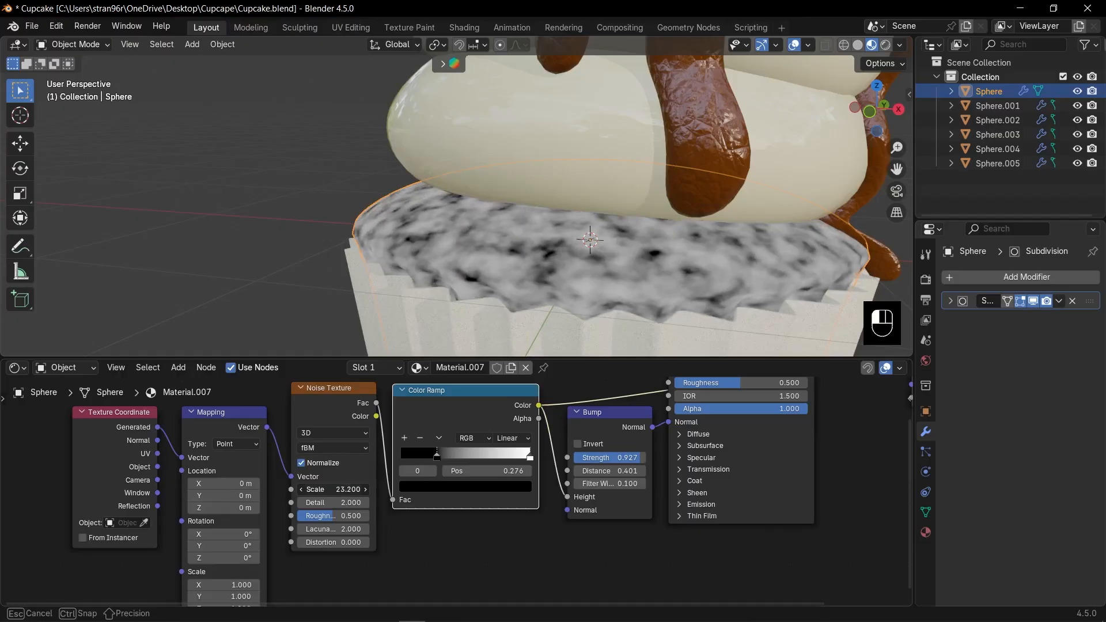
{"action": "left_click_drag", "start_coordinate": [338, 490], "coordinate": [344, 503]}
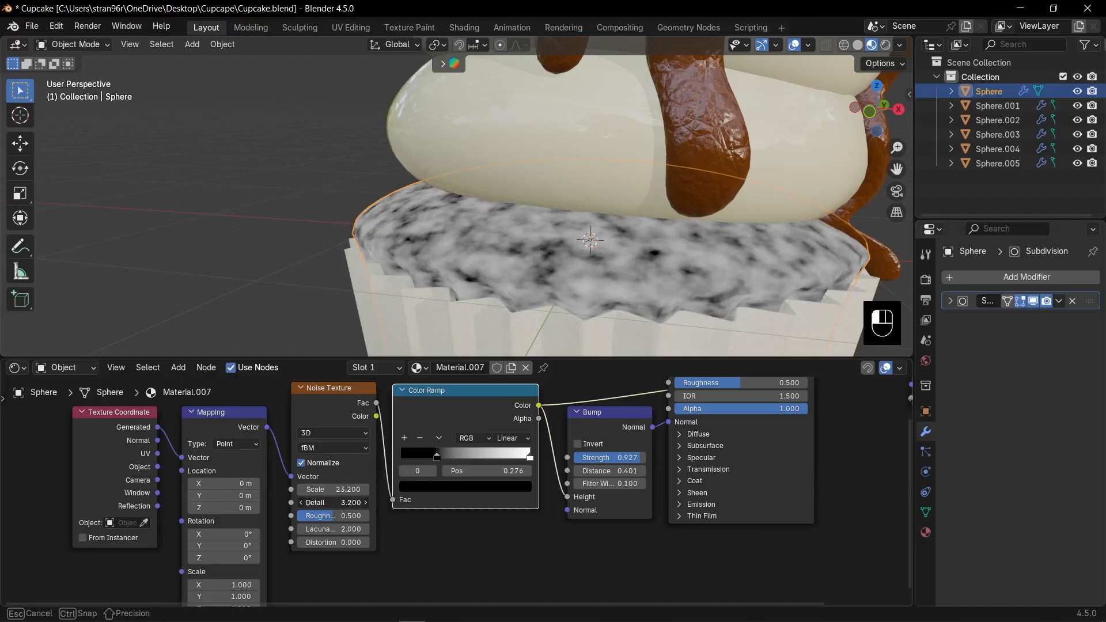
{"action": "left_click_drag", "start_coordinate": [449, 502], "coordinate": [450, 502]}
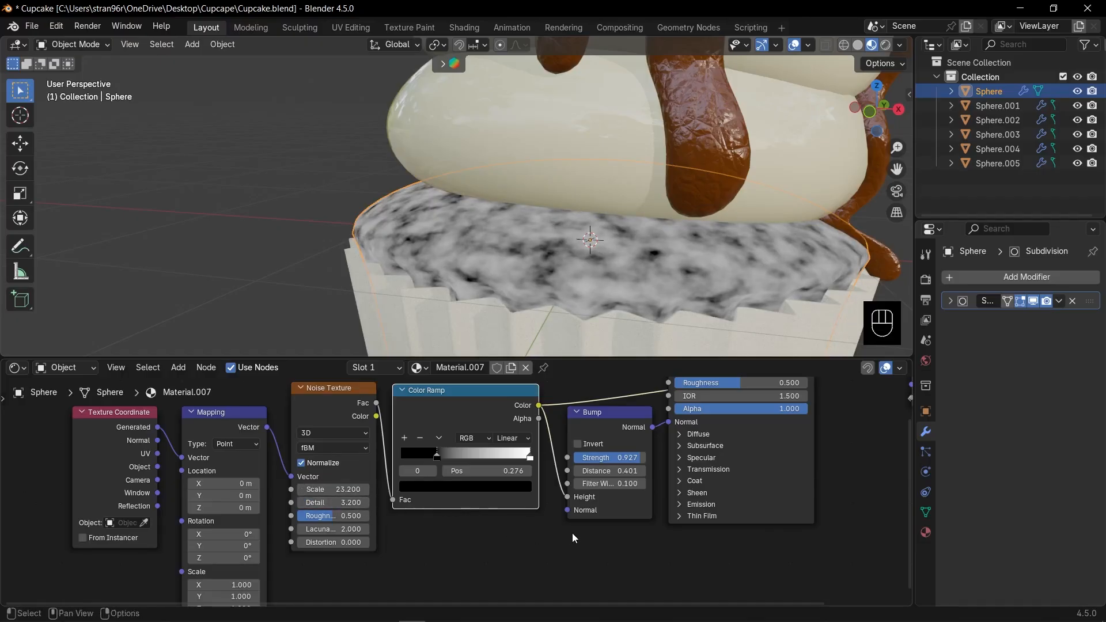
Connect the cake body's Principled BSDF back to the Material Output and inspect the bumpy surface up close.
{"action": "middle_click_drag", "start_coordinate": [602, 523], "coordinate": [490, 574], "text": "shift"}
{"action": "left_click", "coordinate": [596, 390], "text": "ctrl+shift"}
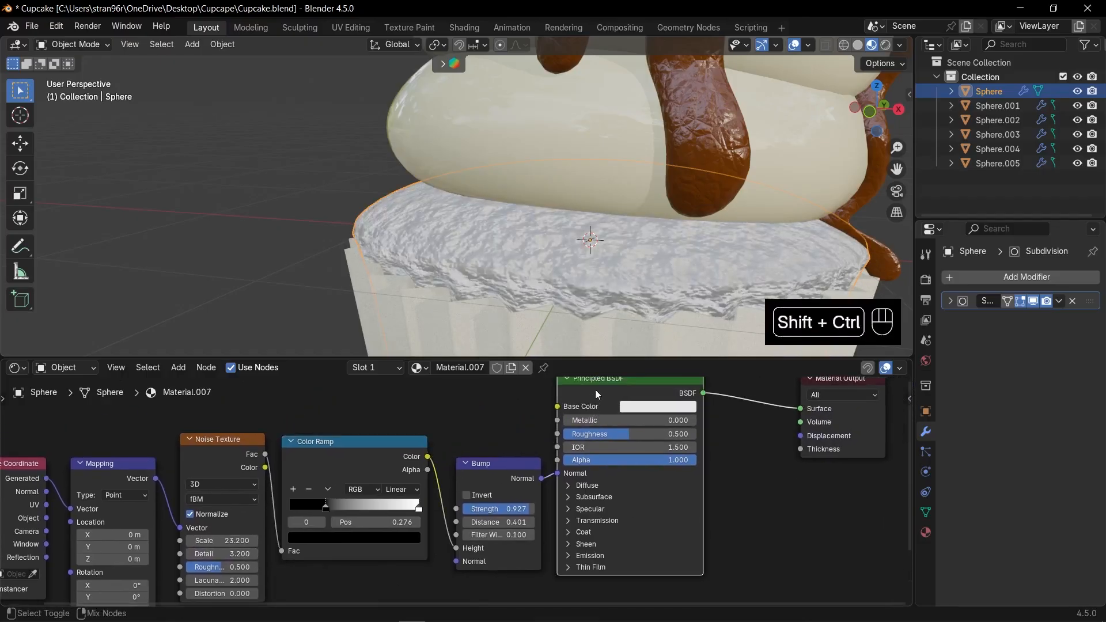
{"action": "middle_click_drag", "start_coordinate": [566, 275], "coordinate": [564, 247], "text": "shift"}
{"action": "scroll", "coordinate": [564, 247], "scroll_direction": "up", "scroll_amount": 4}
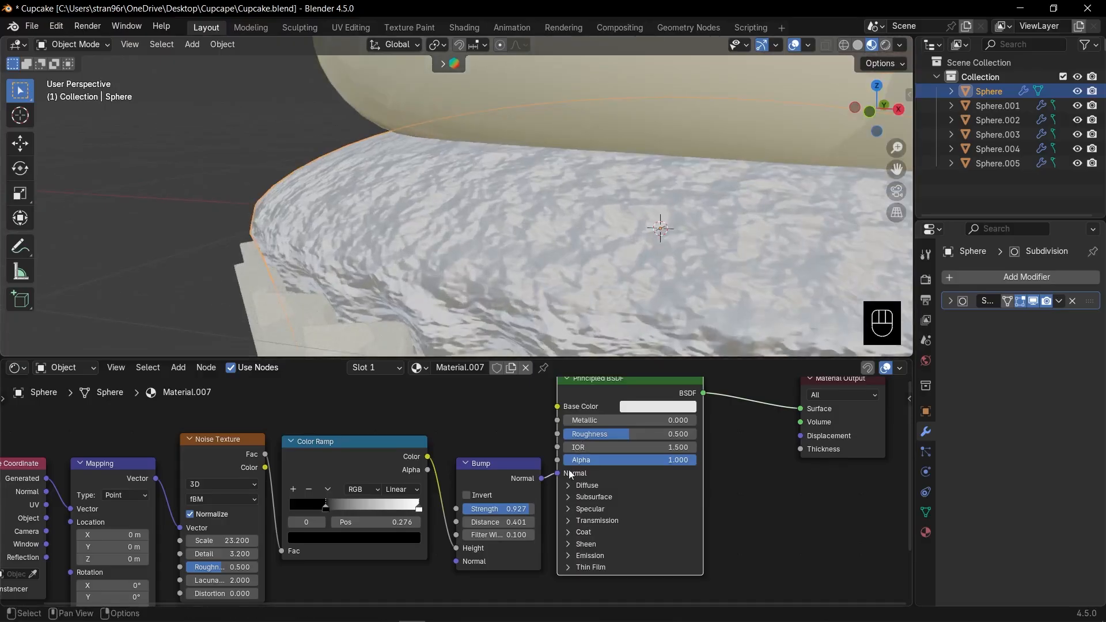
Set the cake body's Bump Strength to 0.173 and change its Base Color to a light orange cake tone.
{"action": "left_click_drag", "start_coordinate": [523, 510], "coordinate": [483, 510]}
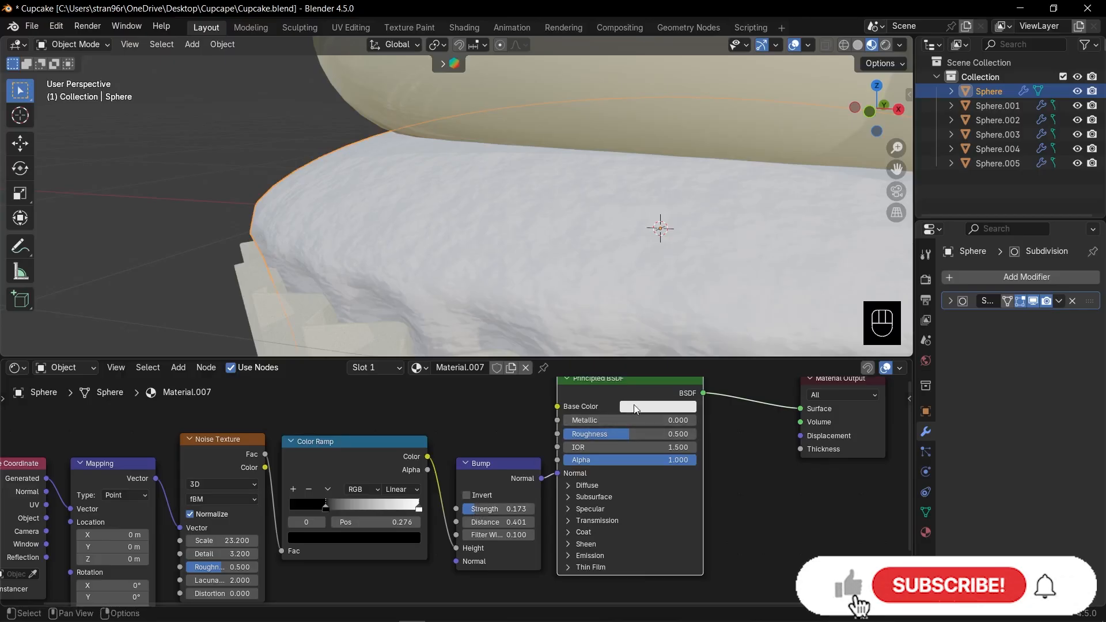
{"action": "left_click", "coordinate": [634, 404]}
{"action": "left_click_drag", "start_coordinate": [687, 290], "coordinate": [655, 283]}
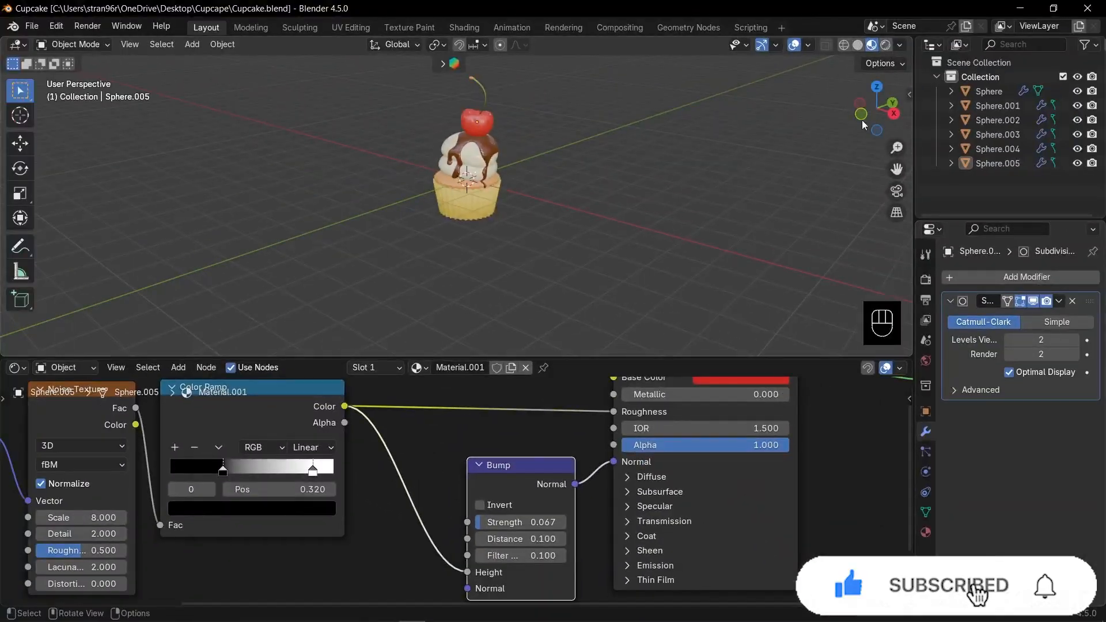
Show the cupcake in Rendered shading from the front and add an Area light to the scene.
{"action": "left_click", "coordinate": [886, 44]}
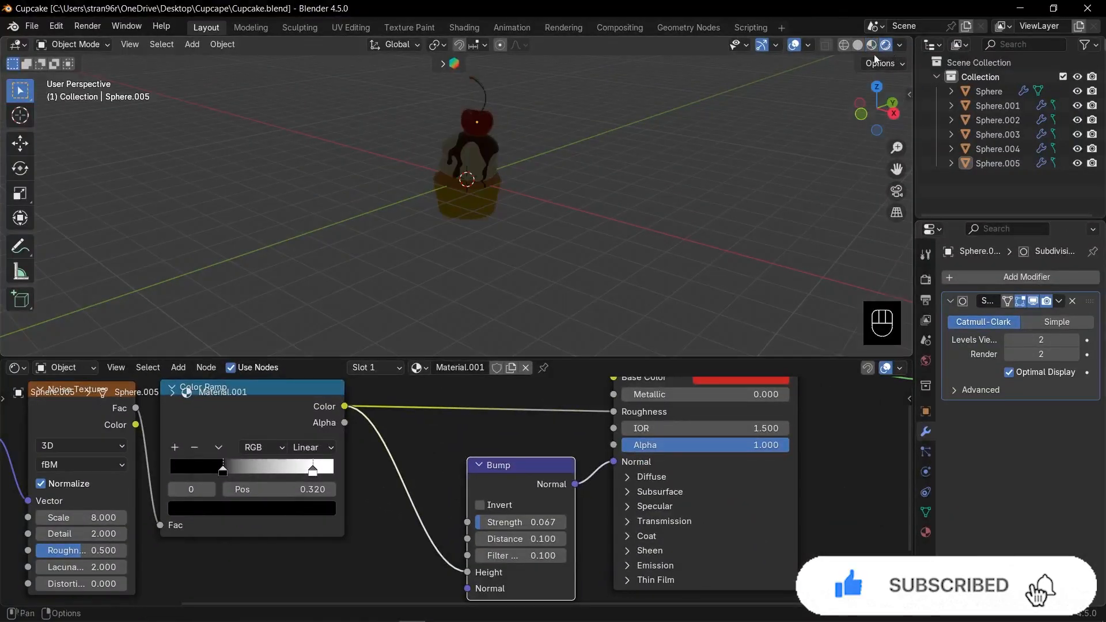
{"action": "key", "text": "KP_1"}
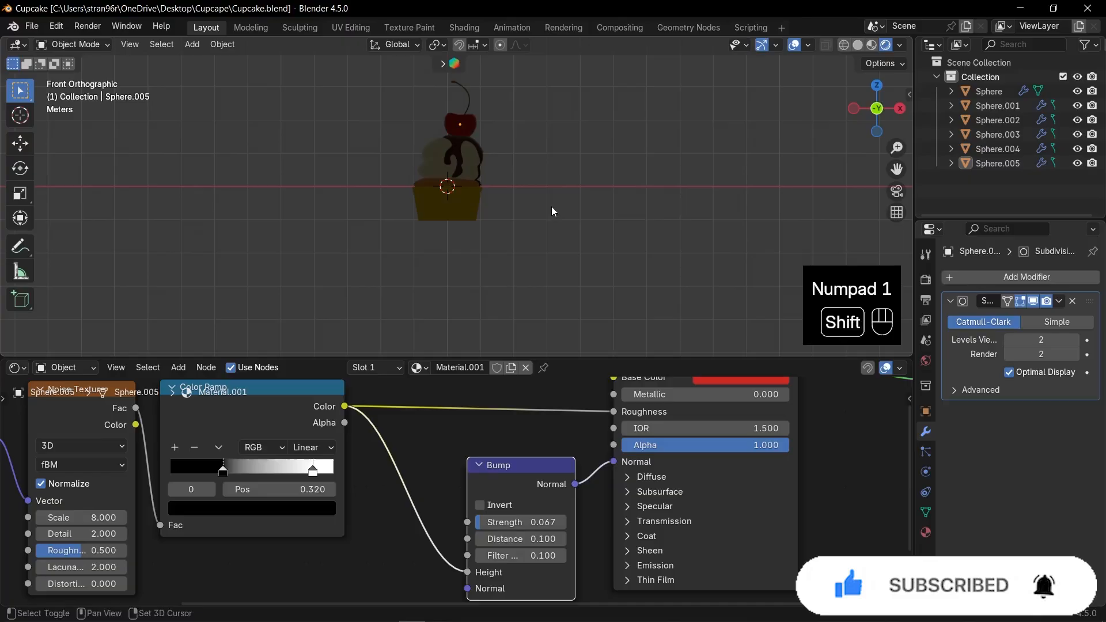
{"action": "key", "text": "shift+a"}
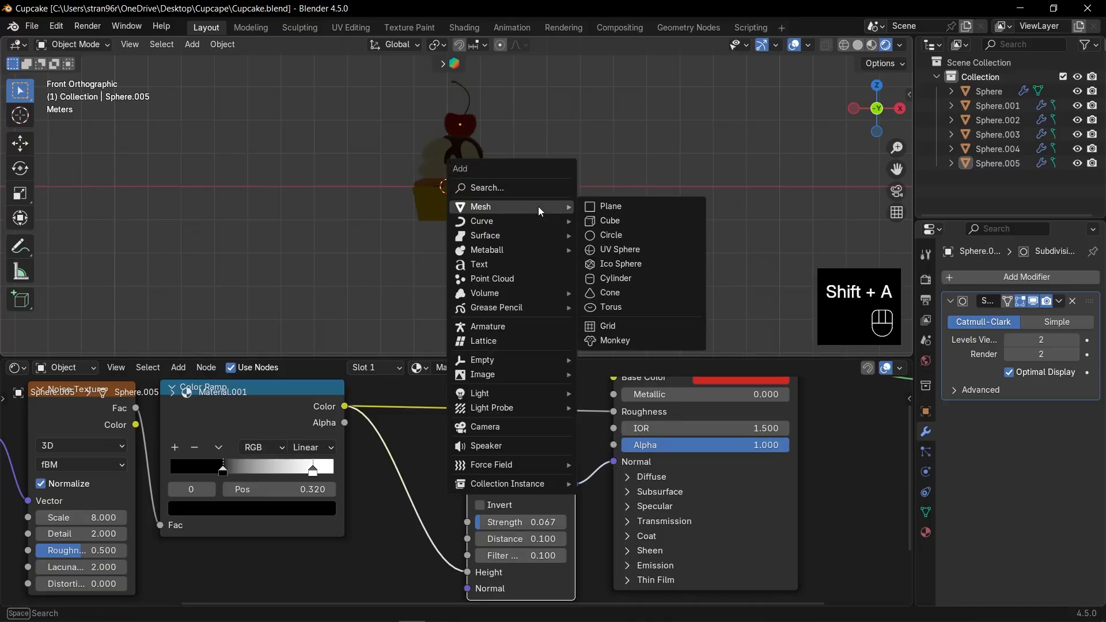
{"action": "mouse_move", "coordinate": [512, 393]}
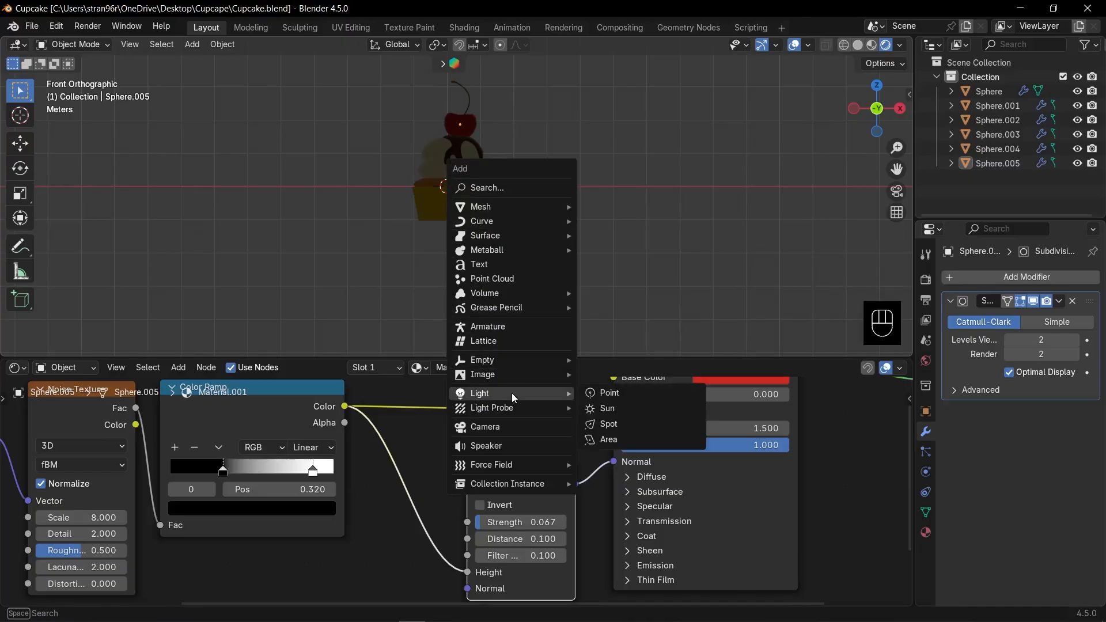
{"action": "left_click", "coordinate": [624, 438]}
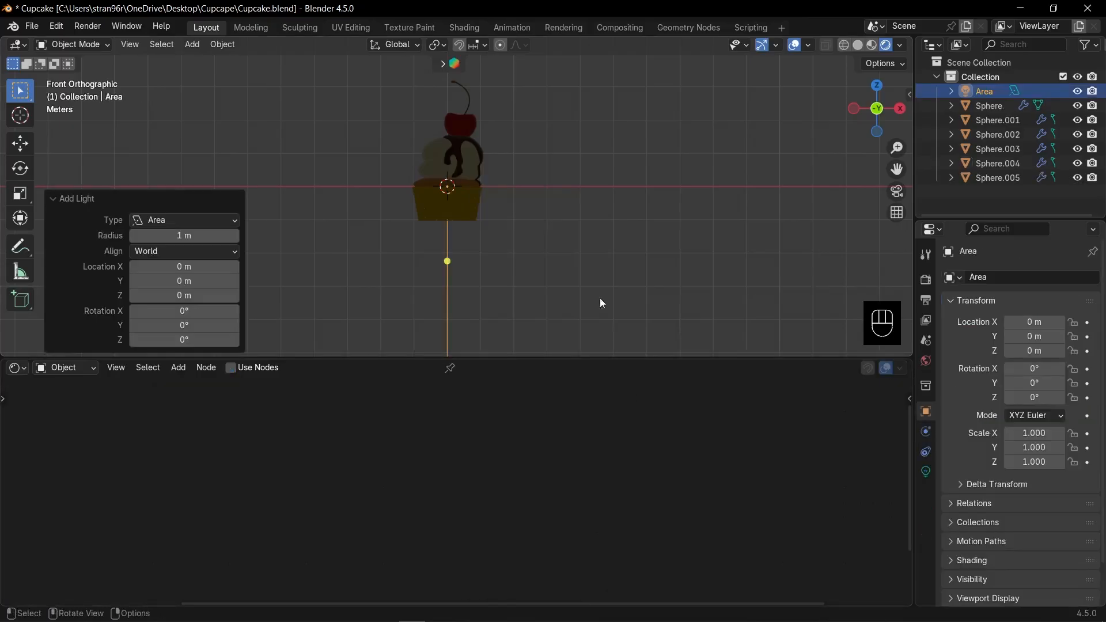
{"action": "left_click", "coordinate": [65, 199]}
Move the area light up beside the cupcake to about X 3.42 m, Z 3.82 m.
{"action": "middle_click_drag", "start_coordinate": [614, 253], "coordinate": [656, 327], "text": "shift"}
{"action": "key", "text": "g"}
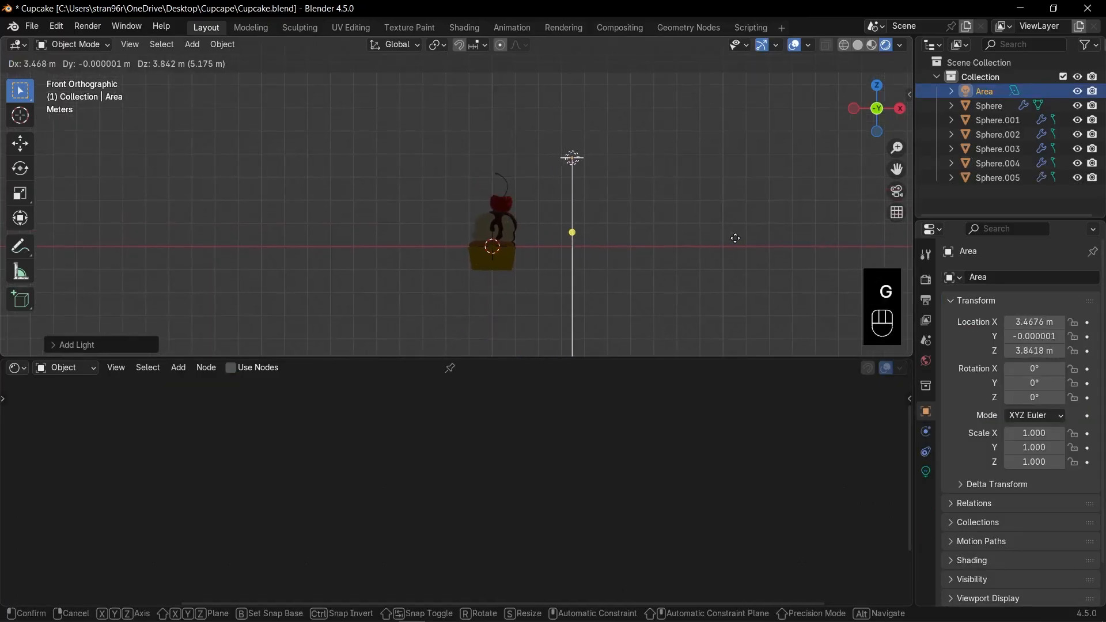
{"action": "left_click", "coordinate": [726, 238]}
{"action": "scroll", "coordinate": [596, 248], "scroll_direction": "up", "scroll_amount": 2}
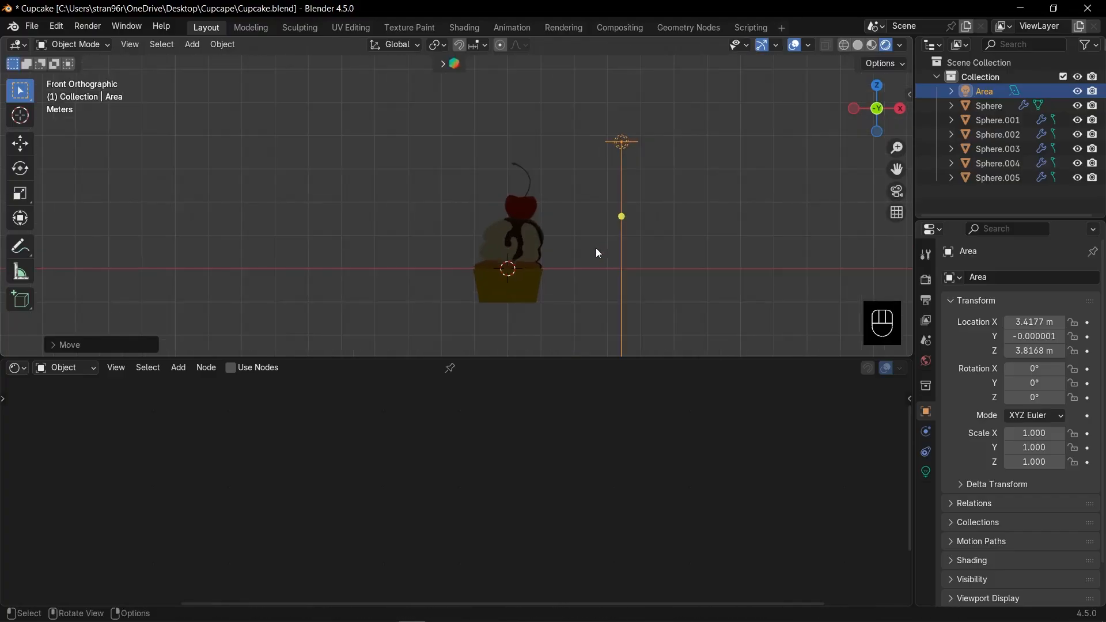
Select all the cupcake's parts and scale them down together to under half their size.
{"action": "left_click_drag", "start_coordinate": [423, 126], "coordinate": [581, 335]}
{"action": "key", "text": "s"}
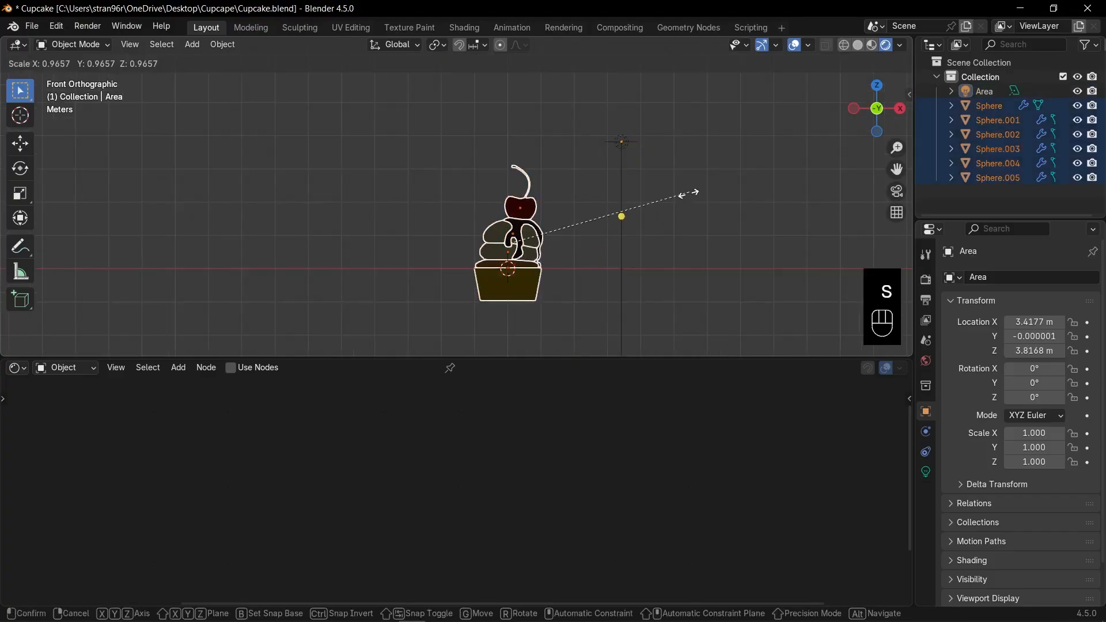
{"action": "left_click", "coordinate": [596, 228]}
Rotate the area light about 48.3° around Y toward the cupcake and move it to about X 2.18 m, Z 2.55 m.
{"action": "left_click_drag", "start_coordinate": [600, 130], "coordinate": [640, 161]}
{"action": "scroll", "coordinate": [657, 174], "scroll_direction": "up", "scroll_amount": 1}
{"action": "key", "text": "g"}
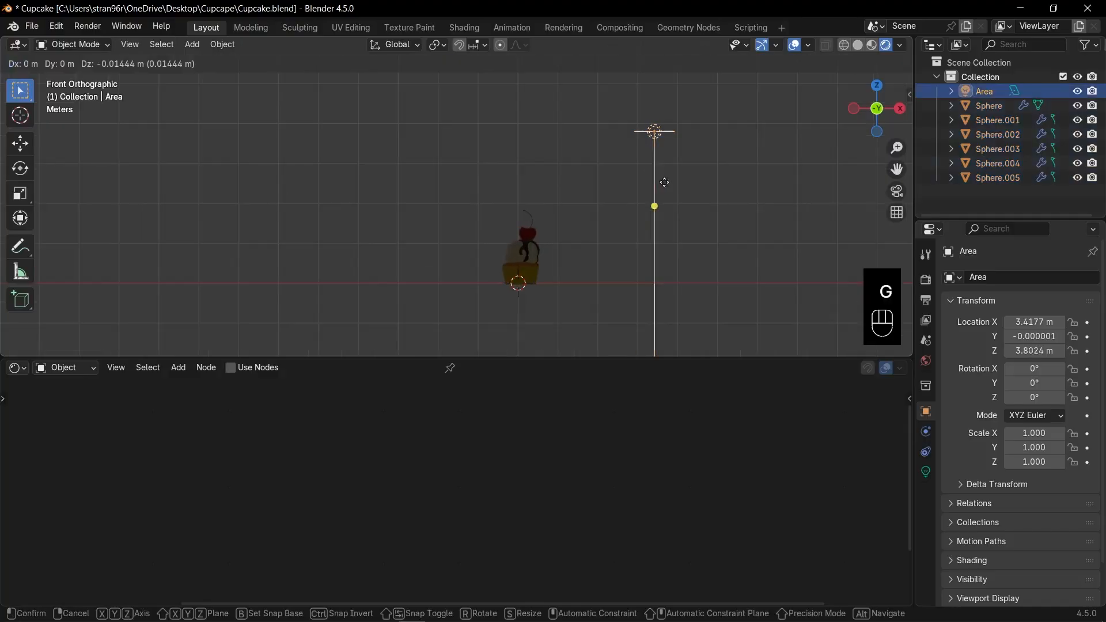
{"action": "left_click", "coordinate": [582, 228]}
{"action": "key", "text": "r"}
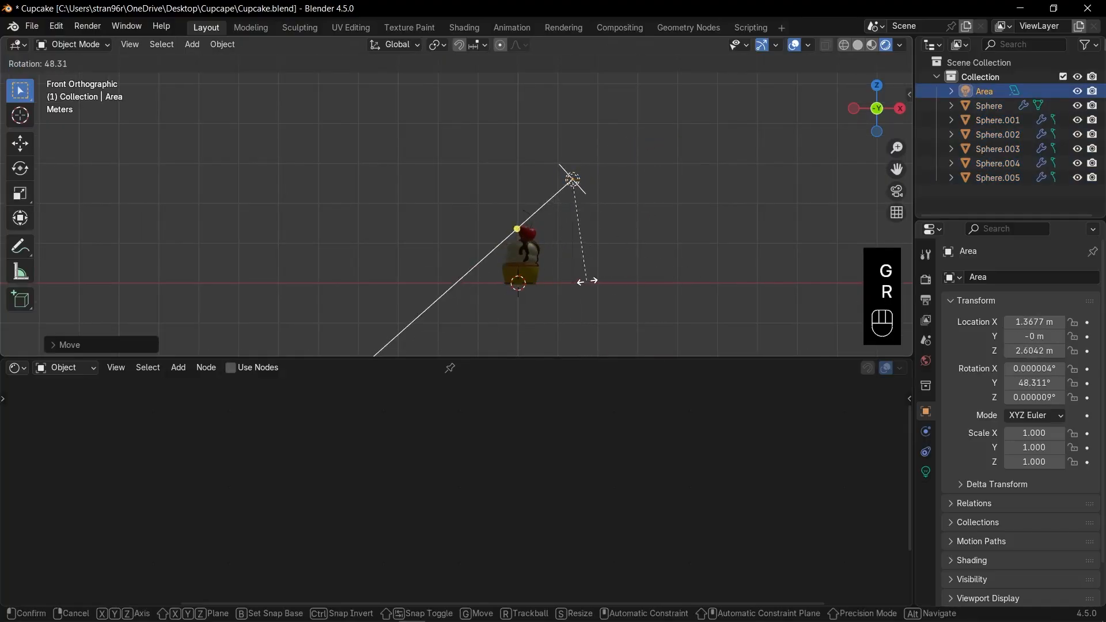
{"action": "key", "text": "g"}
{"action": "left_click", "coordinate": [633, 276]}
Scale the area light to about 1.814 and move it to about X 2.45 m, Z 2.37 m.
{"action": "scroll", "coordinate": [692, 282], "scroll_direction": "up", "scroll_amount": 2}
{"action": "middle_click_drag", "start_coordinate": [691, 283], "coordinate": [561, 180], "text": "shift"}
{"action": "key", "text": "s"}
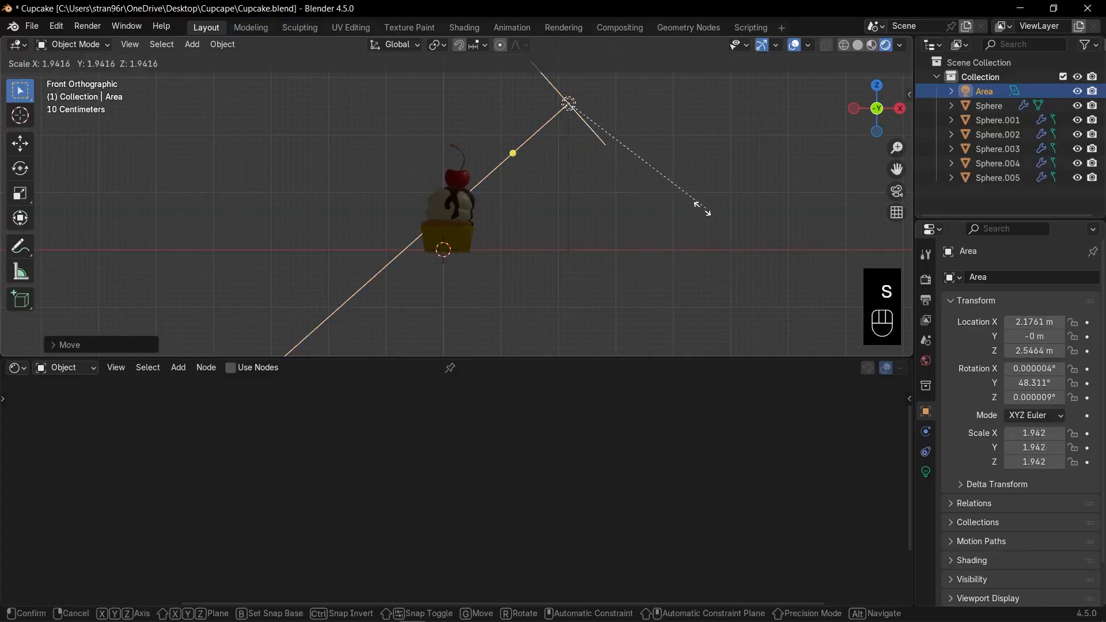
{"action": "left_click", "coordinate": [686, 208]}
{"action": "key", "text": "g"}
{"action": "left_click", "coordinate": [693, 216]}
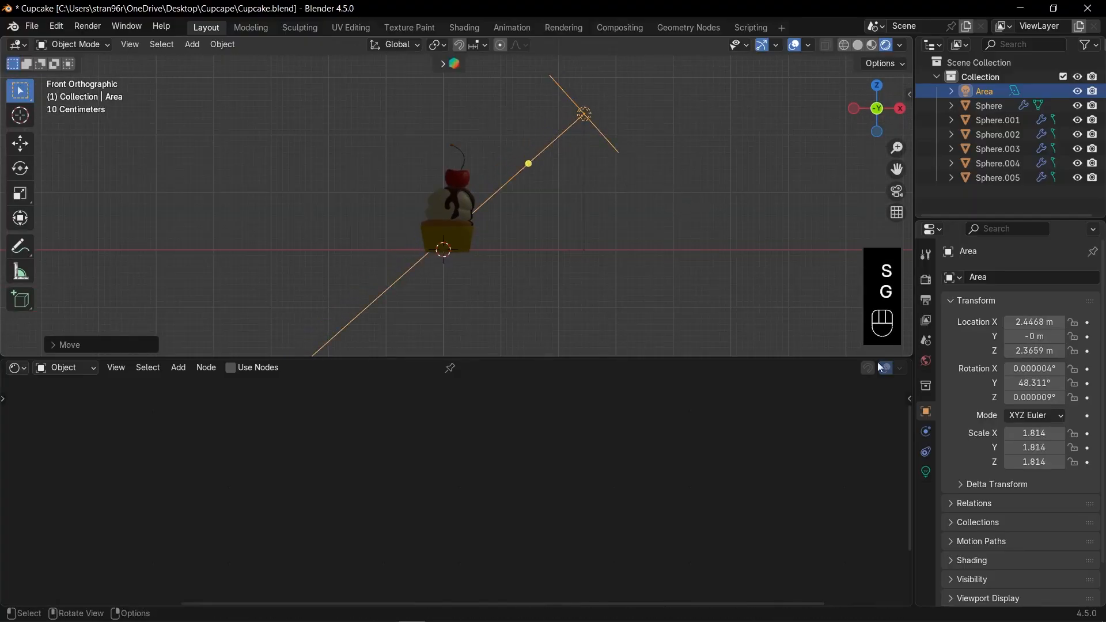
Set the area light's Power to 25.
{"action": "left_click", "coordinate": [927, 473]}
{"action": "left_click", "coordinate": [1033, 399]}
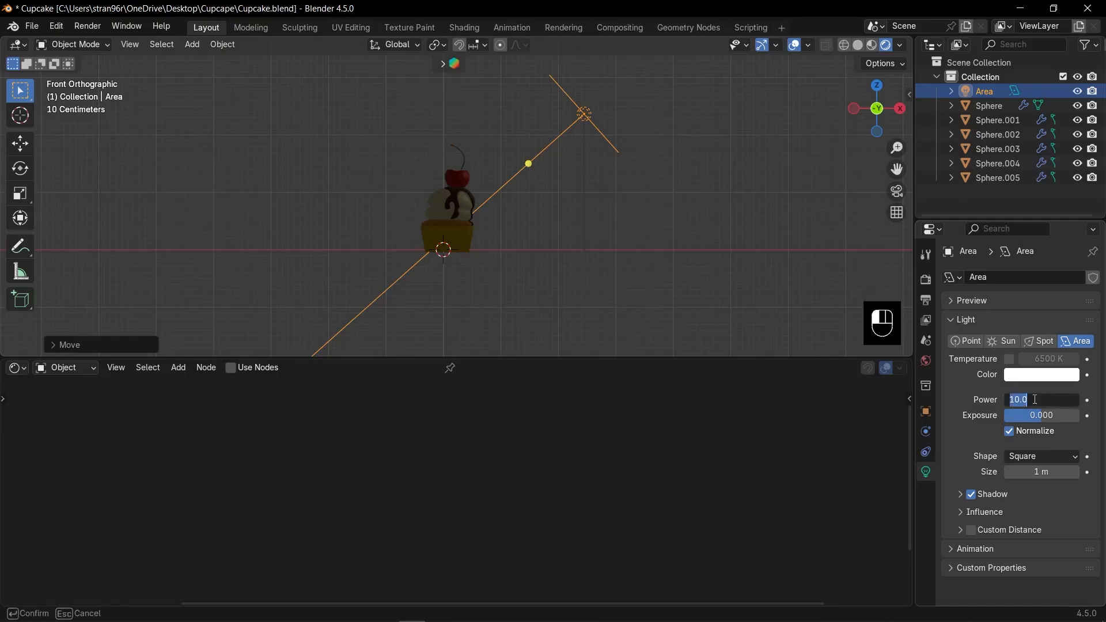
{"action": "key", "text": "Return"}
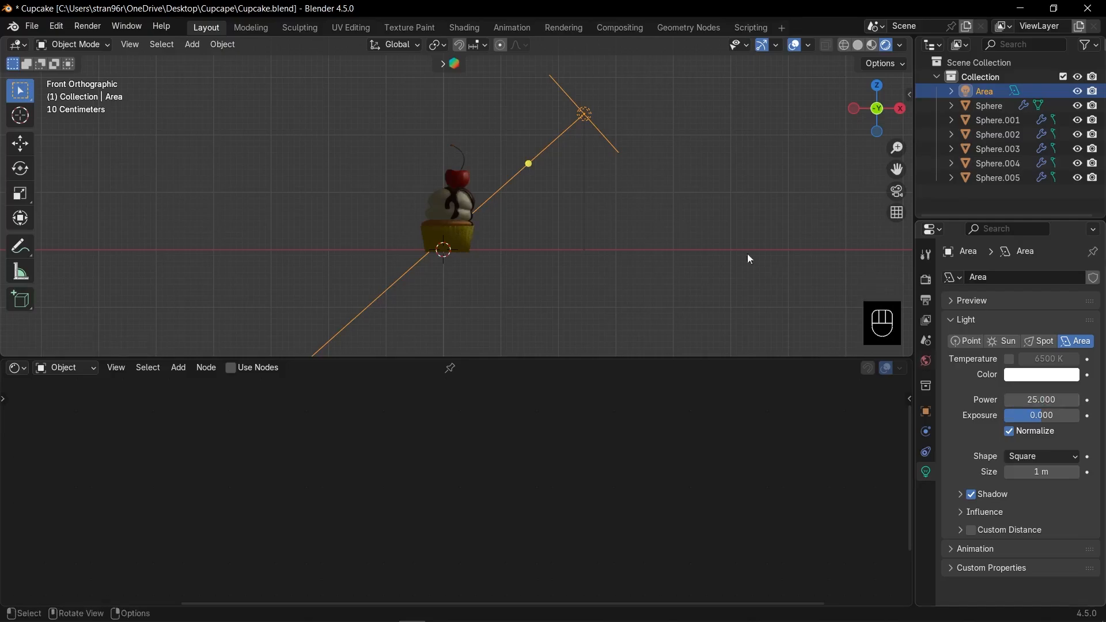
Shift the area light about 0.13 m along X, lower it slightly, and rotate it about 8° in front view toward the cupcake.
{"action": "scroll", "coordinate": [628, 228], "scroll_direction": "up", "scroll_amount": 4}
{"action": "key", "text": "g"}
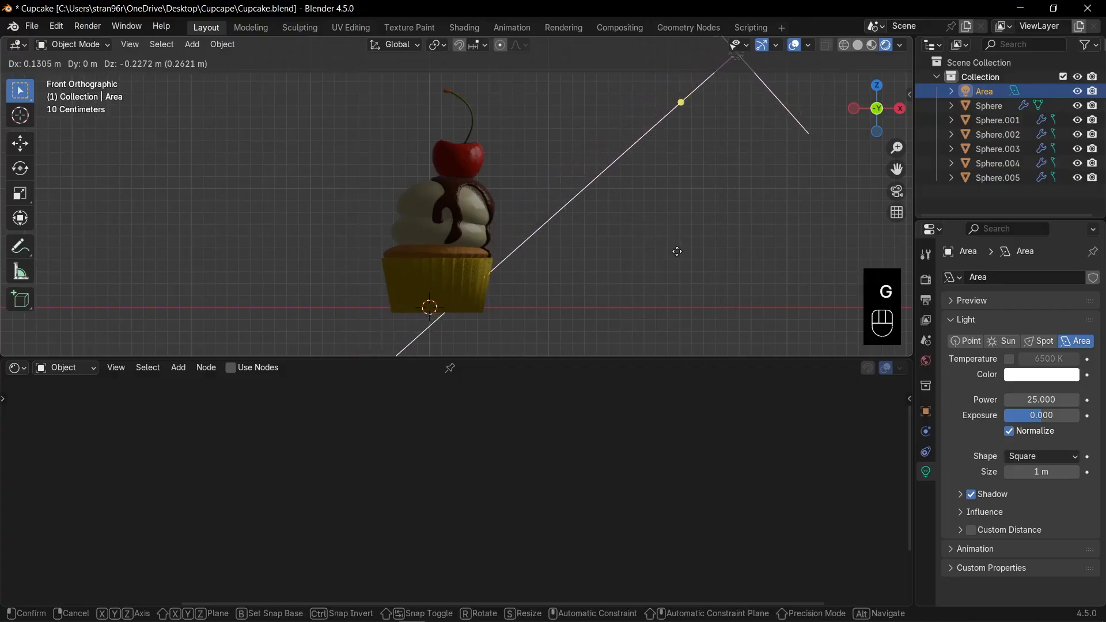
{"action": "left_click", "coordinate": [677, 265]}
{"action": "key", "text": "r"}
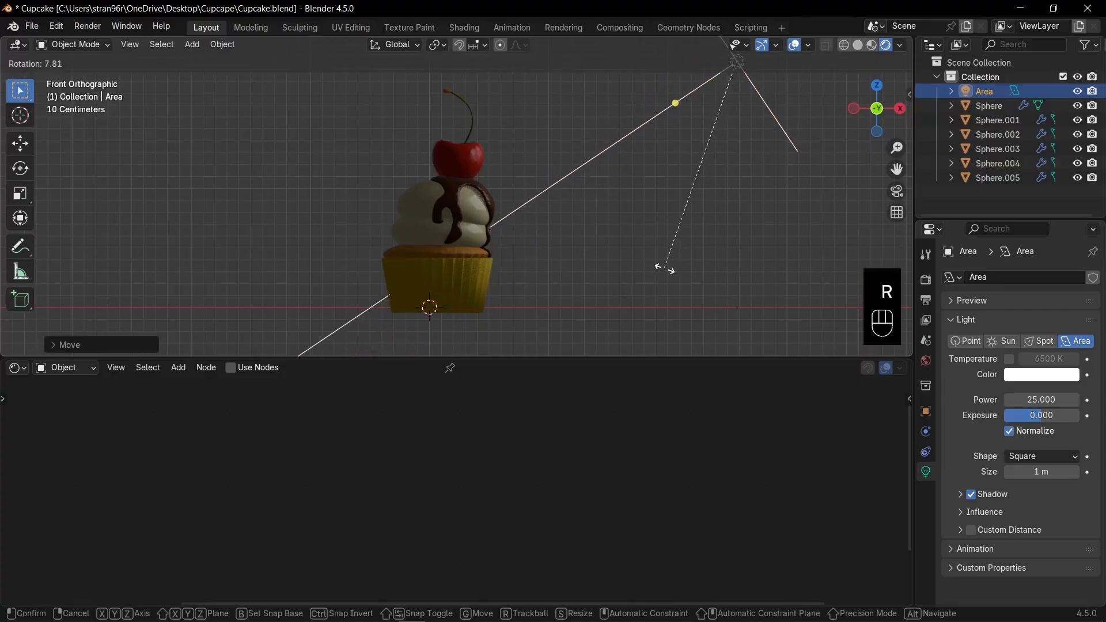
{"action": "left_click", "coordinate": [662, 265]}
In top view, move the area light in front of the X axis and rotate it to aim at the cupcake.
{"action": "key", "text": "KP_7"}
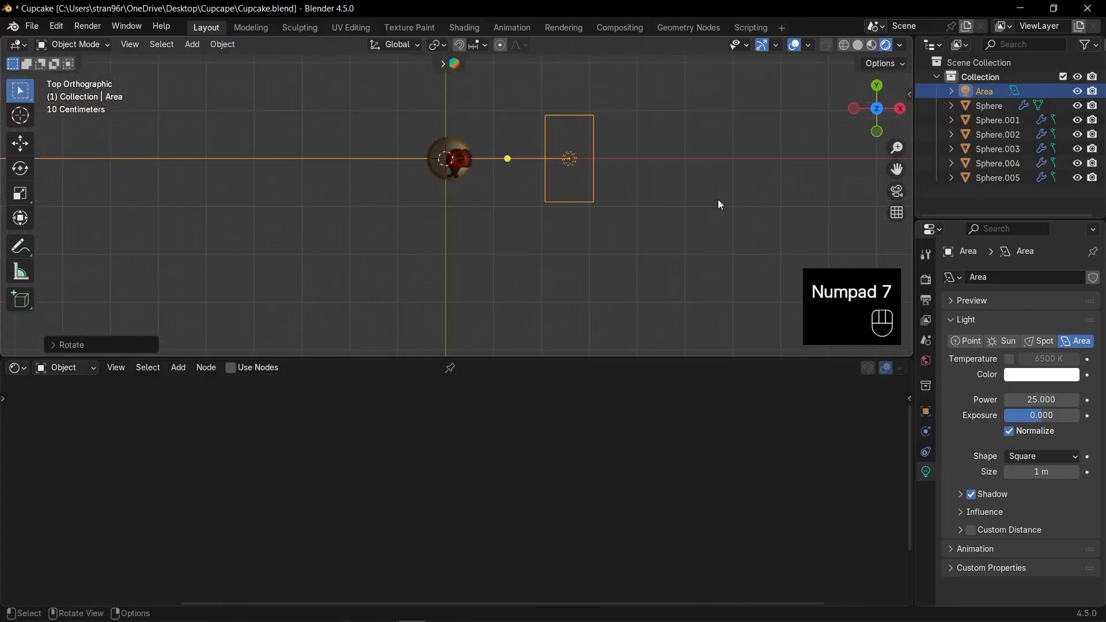
{"action": "key", "text": "g"}
{"action": "key", "text": "r"}
{"action": "left_click", "coordinate": [699, 228]}
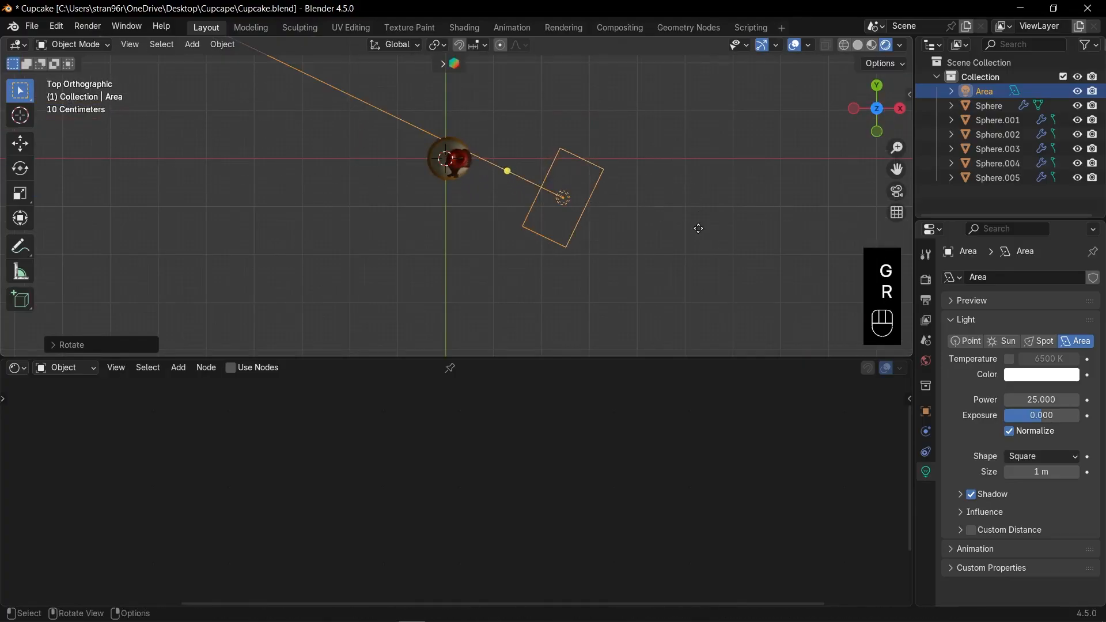
{"action": "key", "text": "g"}
{"action": "left_click", "coordinate": [679, 219]}
Duplicate the area light to the cupcake's front-left side and rotate the copy about 106° in top view to face the cupcake.
{"action": "scroll", "coordinate": [679, 219], "scroll_direction": "down", "scroll_amount": 4}
{"action": "key", "text": "shift+d"}
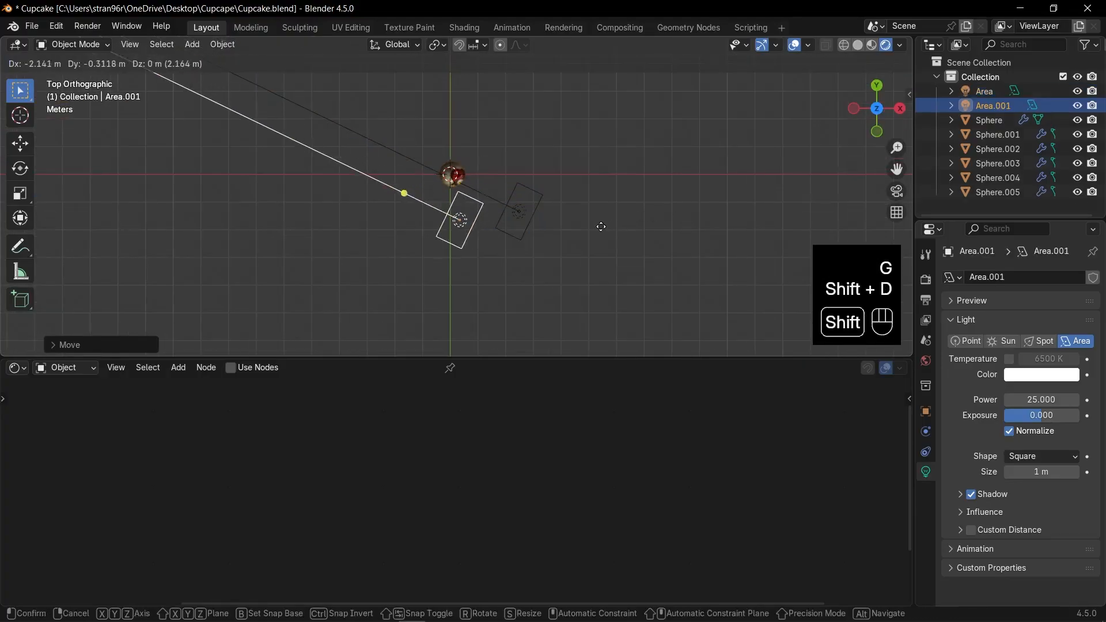
{"action": "left_click", "coordinate": [563, 252]}
{"action": "key", "text": "r"}
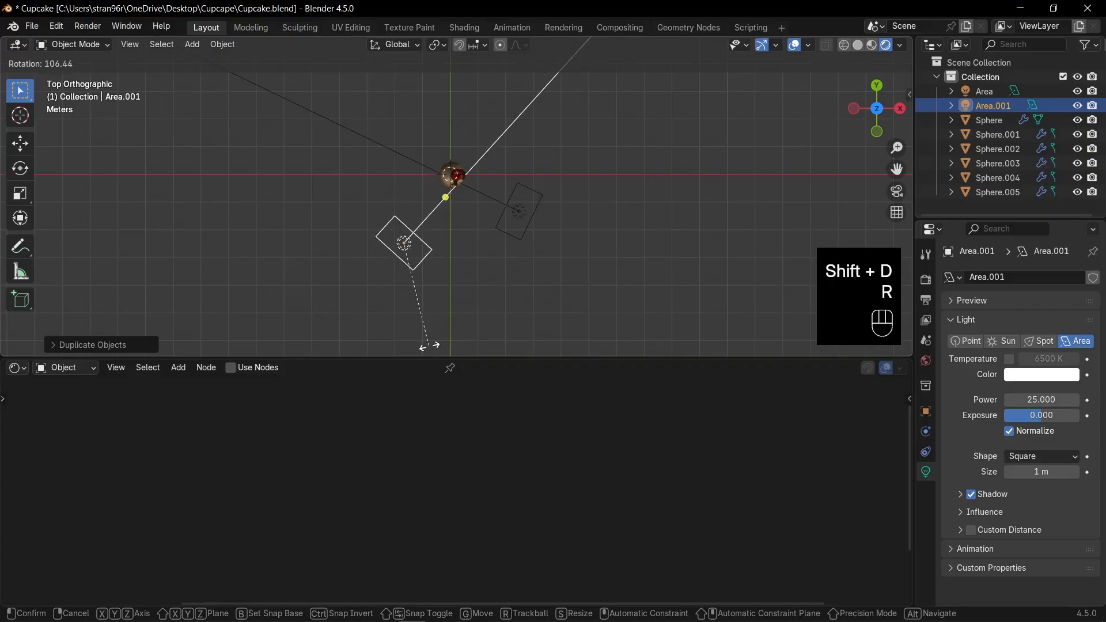
{"action": "left_click", "coordinate": [437, 343]}
Move the front-left area light farther out, scale it up beyond 1.46 times, and raise it higher above the cupcake in front view.
{"action": "key", "text": "g"}
{"action": "left_click", "coordinate": [457, 294]}
{"action": "key", "text": "s"}
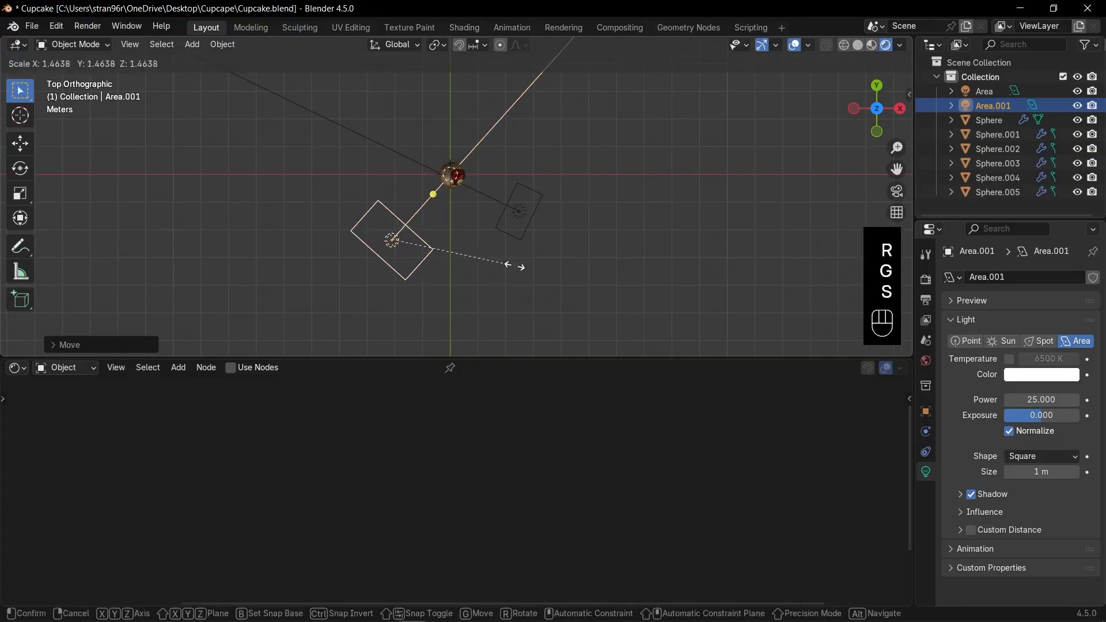
{"action": "left_click", "coordinate": [555, 253]}
{"action": "key", "text": "KP_1"}
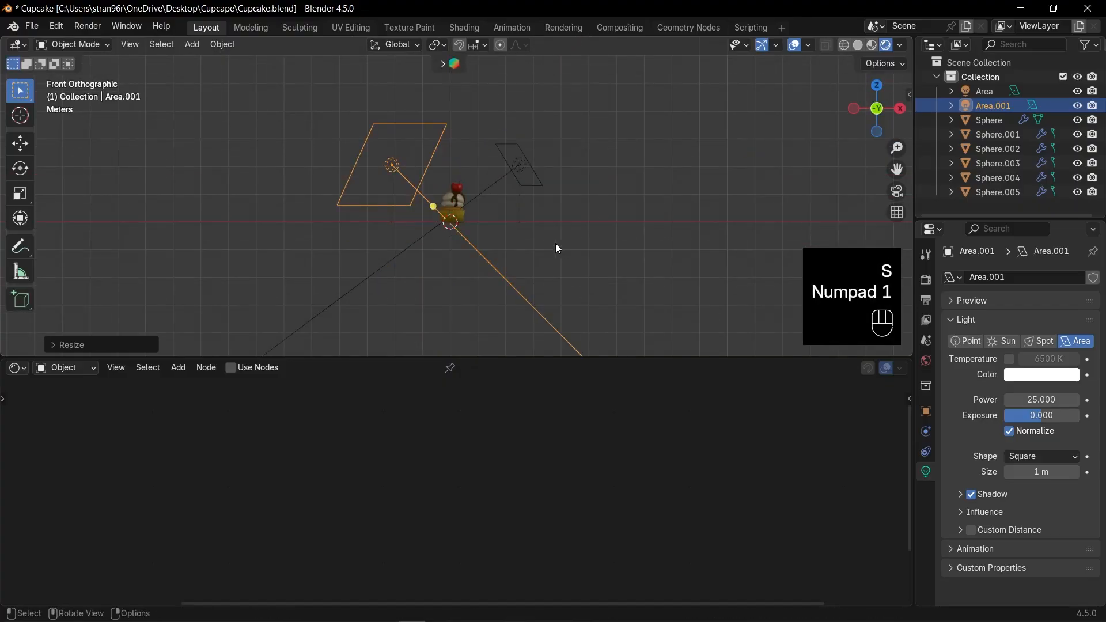
{"action": "key", "text": "g"}
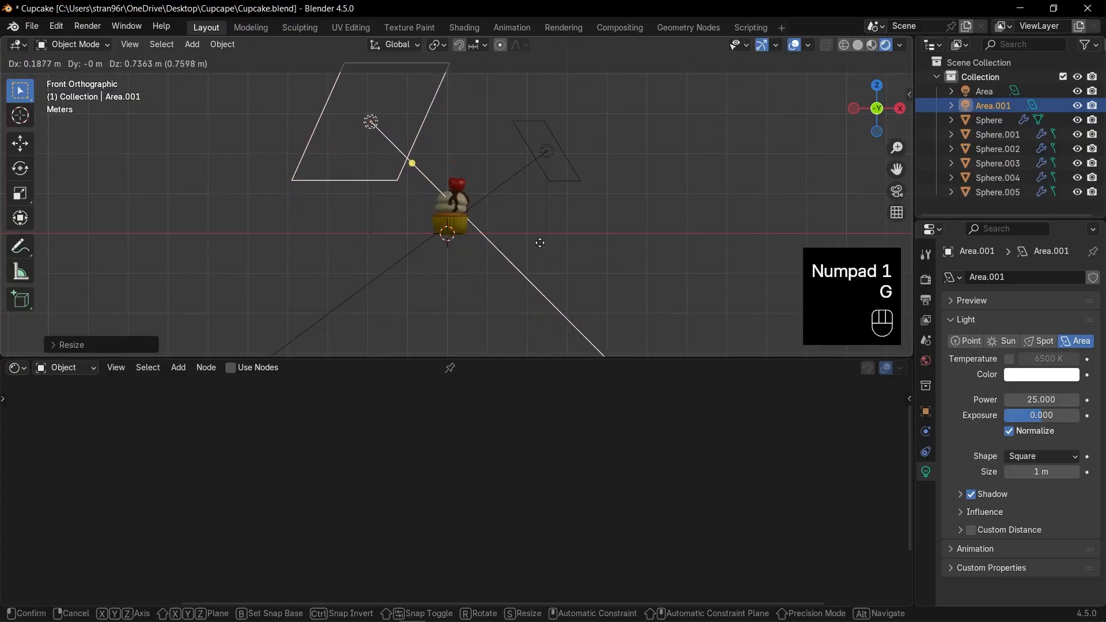
{"action": "left_click", "coordinate": [540, 247]}
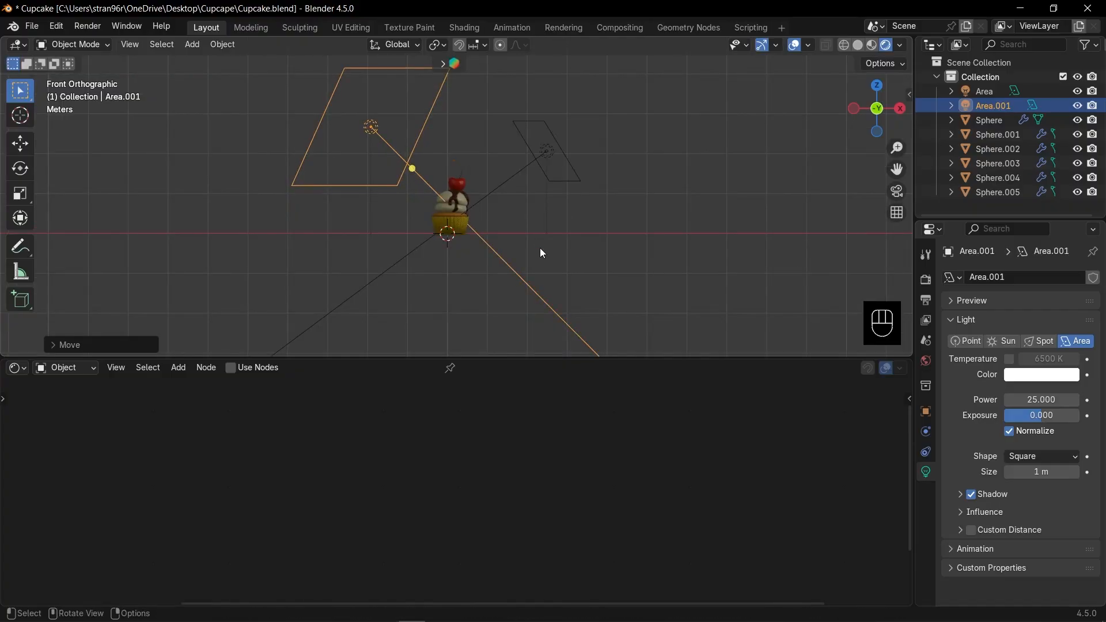
Switch the render engine to Cycles with GPU Compute and set the viewport Max Samples to 8.
{"action": "left_click", "coordinate": [926, 300]}
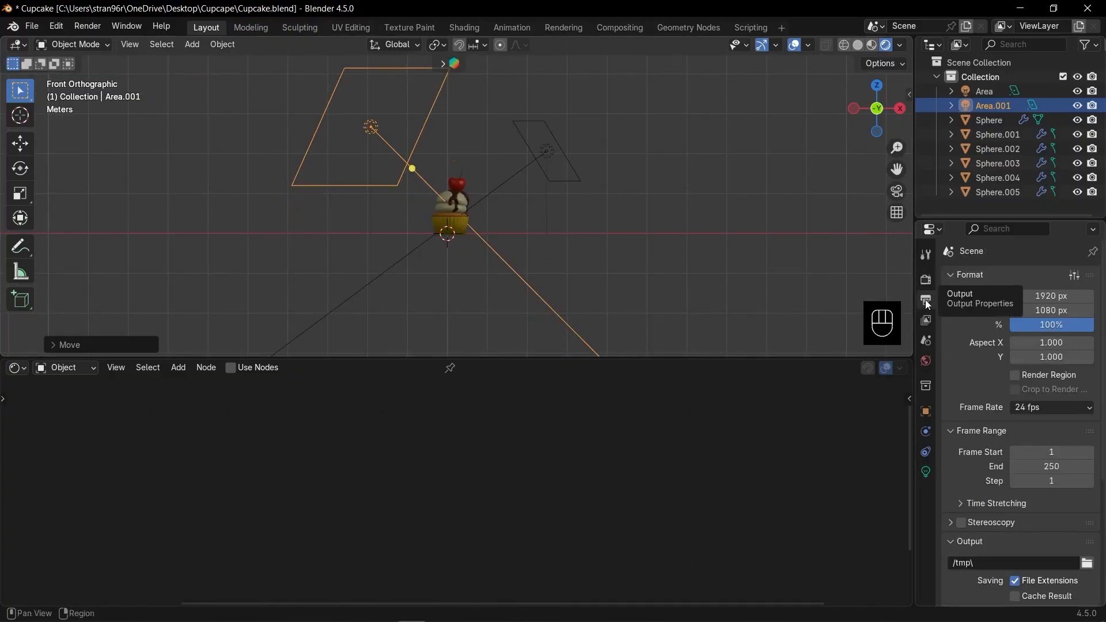
{"action": "left_click", "coordinate": [926, 281]}
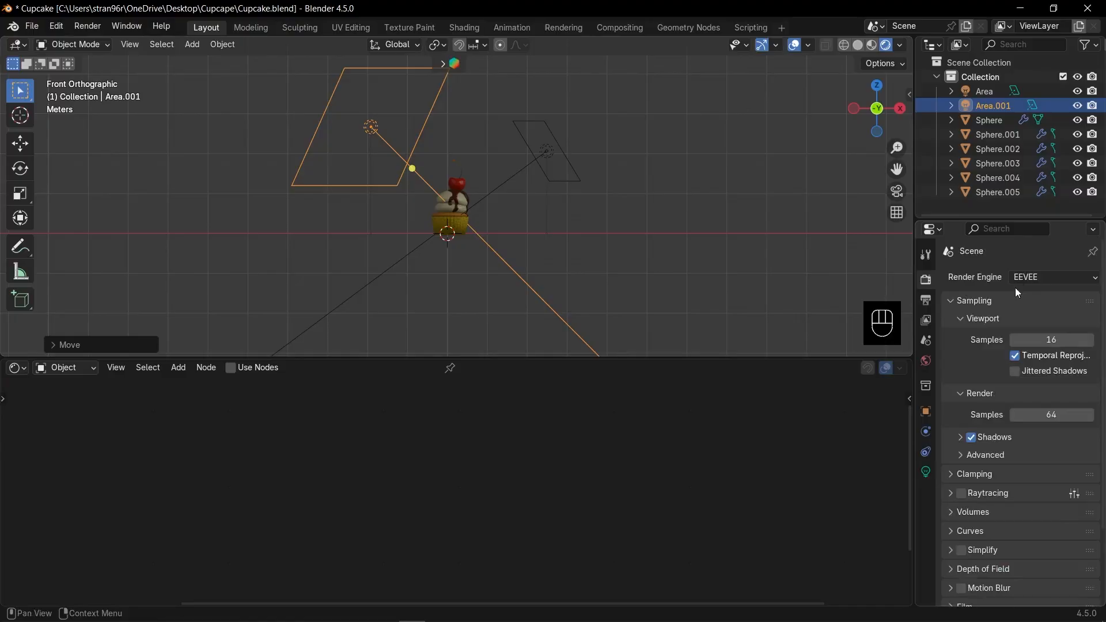
{"action": "left_click", "coordinate": [1049, 278]}
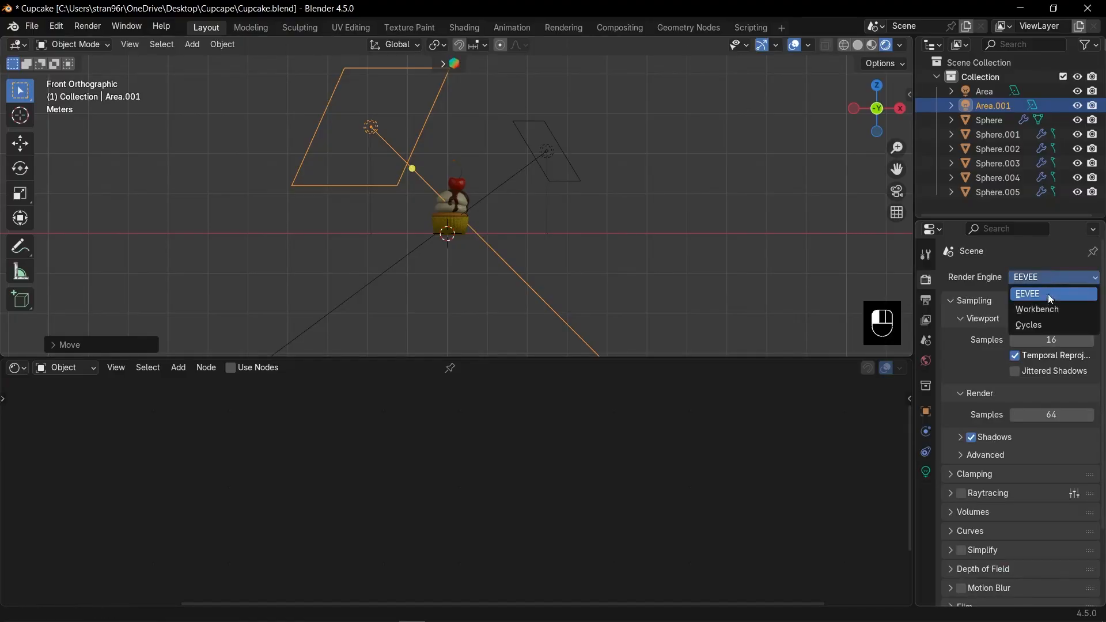
{"action": "left_click", "coordinate": [1035, 326]}
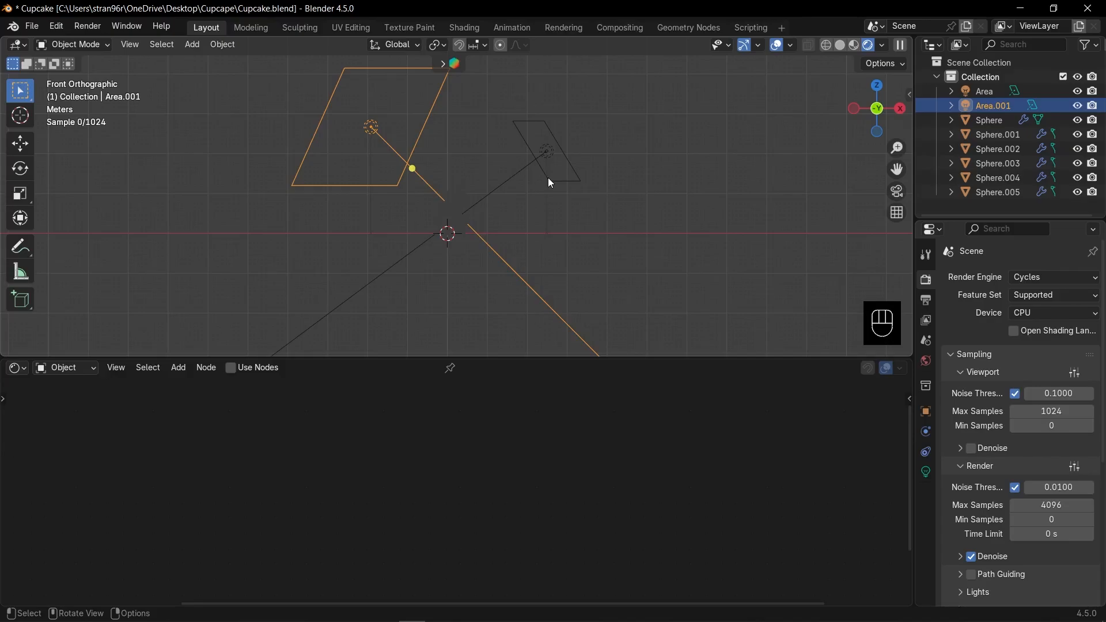
{"action": "left_click", "coordinate": [1063, 317]}
{"action": "left_click", "coordinate": [1038, 346]}
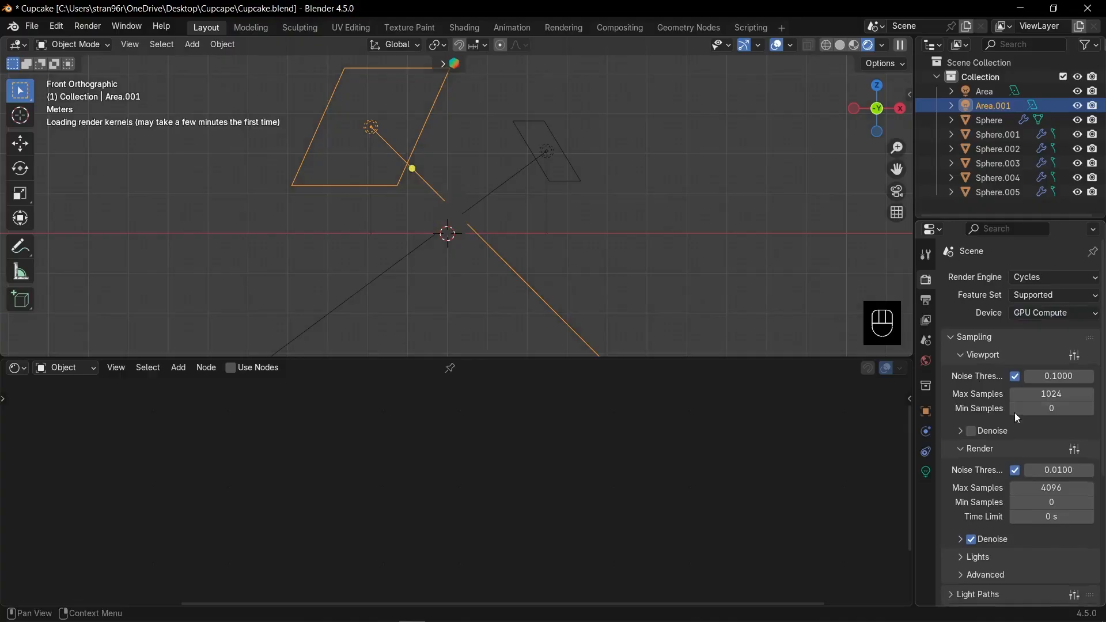
{"action": "type", "text": "10"}
{"action": "key", "text": "Return"}
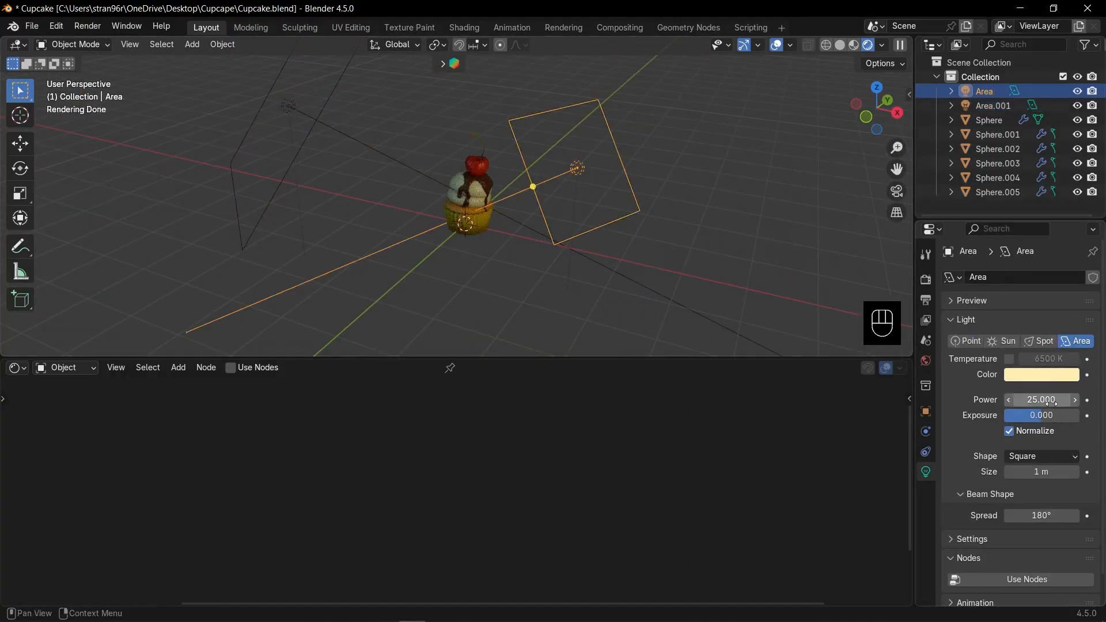
Set the Power of the original warm-coloured area light to 50.
{"action": "left_click", "coordinate": [1052, 403]}
{"action": "type", "text": "50"}
{"action": "key", "text": "Return"}
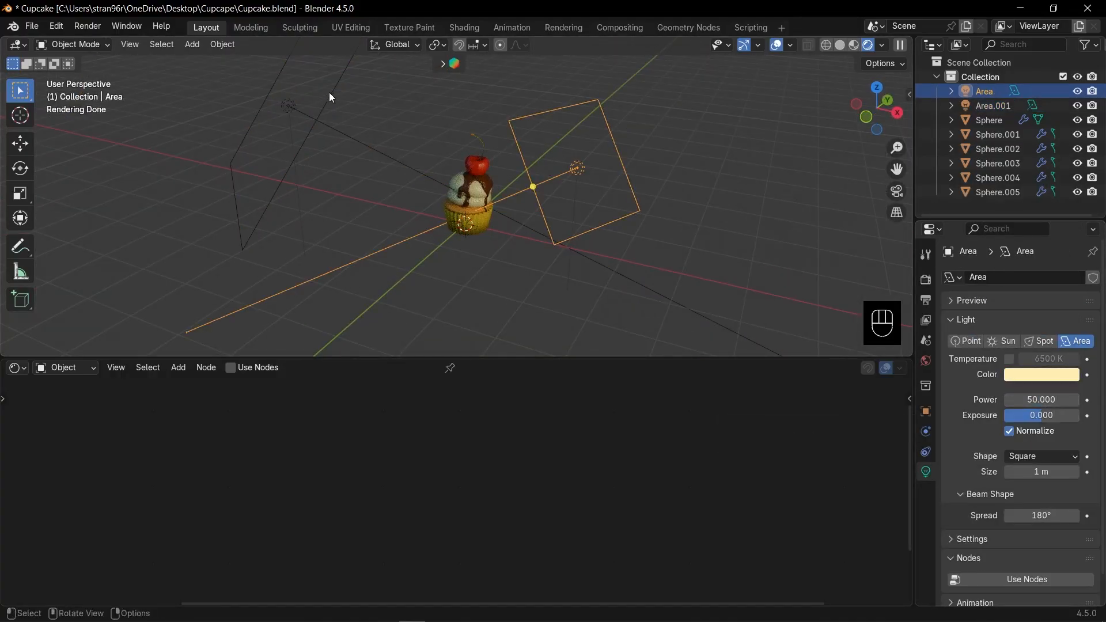
Duplicate the warm area light in top view and place the copy behind the cupcake, about 2.1 m in −X and 3.3 m in +Y.
{"action": "left_click", "coordinate": [331, 94]}
{"action": "left_click", "coordinate": [608, 203]}
{"action": "key", "text": "KP_7"}
{"action": "scroll", "coordinate": [608, 203], "scroll_direction": "down", "scroll_amount": 3}
{"action": "middle_click_drag", "start_coordinate": [608, 202], "coordinate": [617, 228], "text": "shift"}
{"action": "key", "text": "shift+d"}
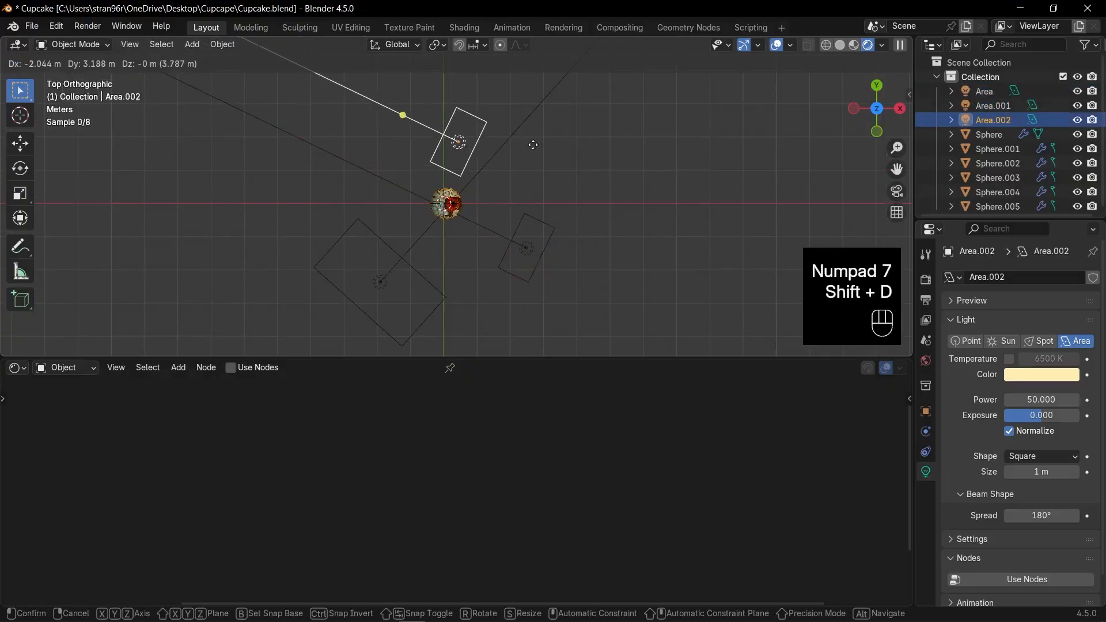
{"action": "left_click", "coordinate": [530, 140]}
Clear the back light's rotation, rotate it −90° around X, and move it to centre directly behind the cupcake.
{"action": "key", "text": "alt+r"}
{"action": "type", "text": "rx90"}
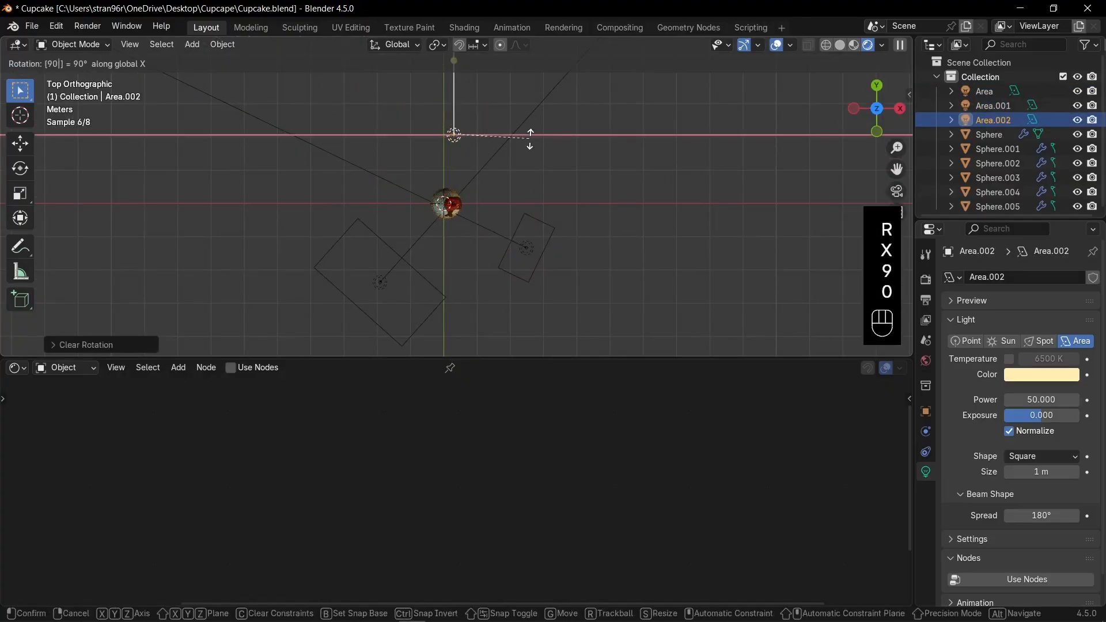
{"action": "key", "text": "Return"}
{"action": "key", "text": "g"}
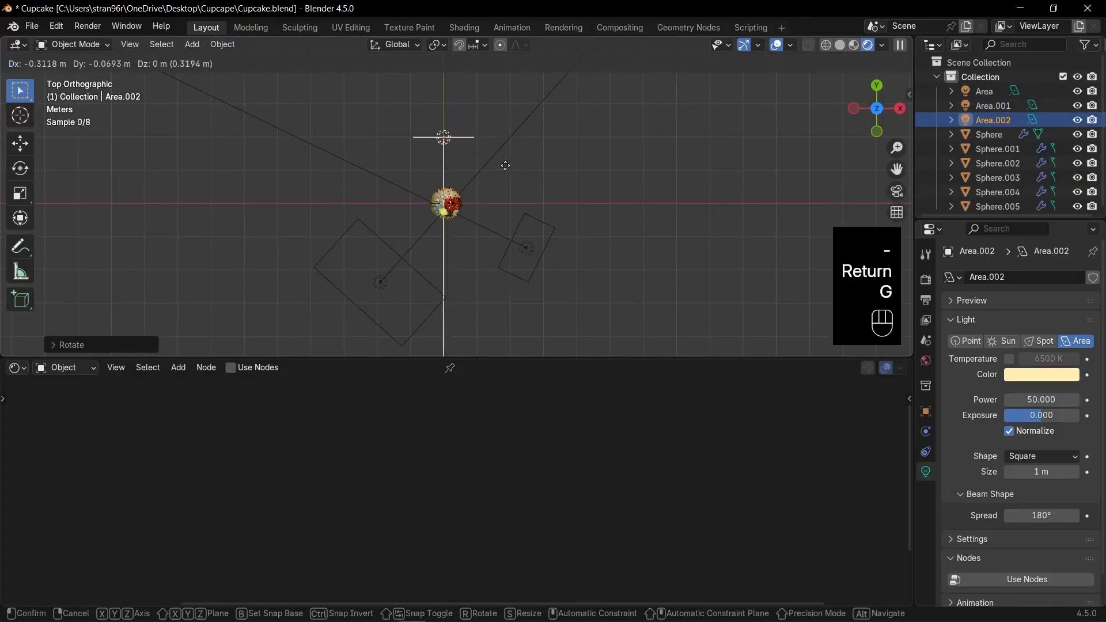
{"action": "left_click", "coordinate": [499, 189]}
Move the back light lower and to the cupcake's rear left, and rotate it around Z to aim at the cupcake.
{"action": "middle_click_drag", "start_coordinate": [534, 182], "coordinate": [507, 241]}
{"action": "scroll", "coordinate": [507, 241], "scroll_direction": "up", "scroll_amount": 3}
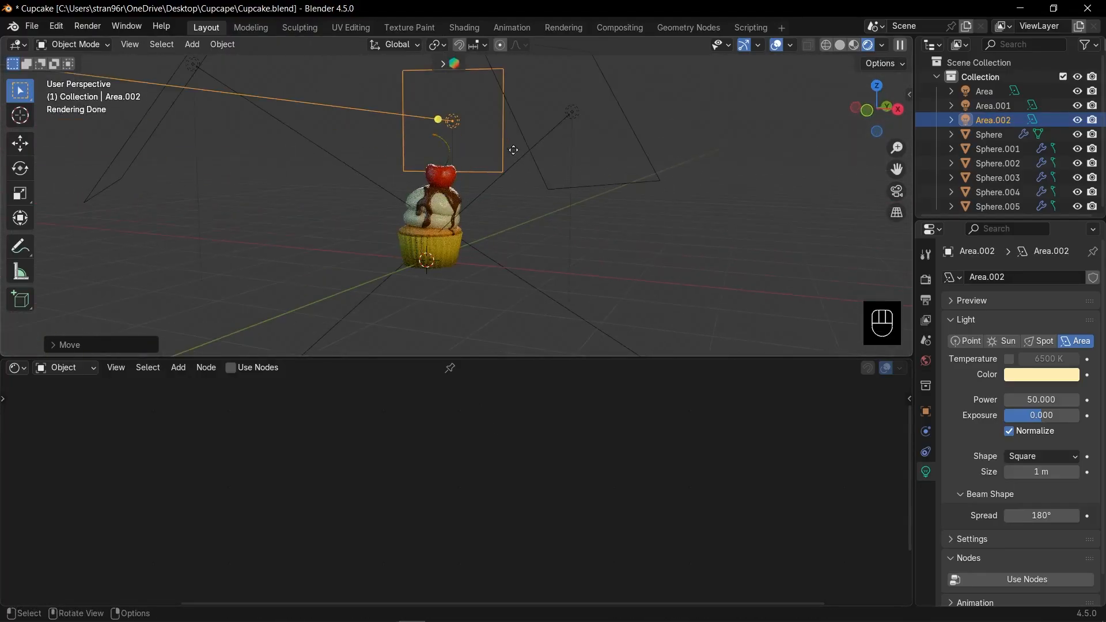
{"action": "key", "text": "g"}
{"action": "left_click", "coordinate": [473, 194]}
{"action": "key", "text": "r"}
{"action": "key", "text": "z"}
{"action": "left_click", "coordinate": [576, 187]}
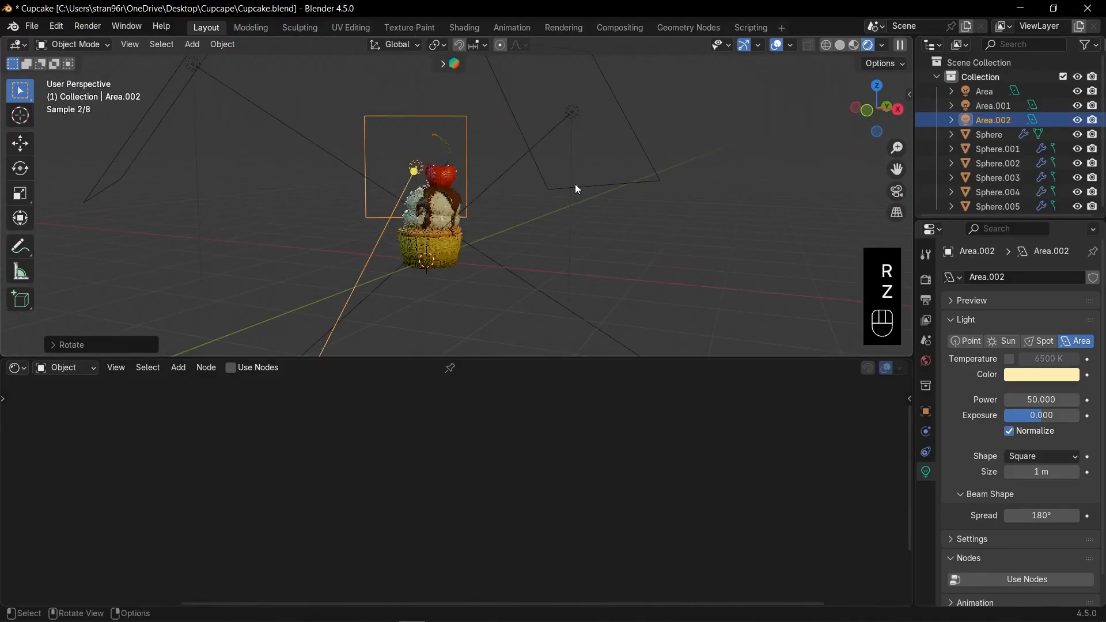
Set the back light's beam Spread to 15° and inspect the lighting on the cupcake.
{"action": "left_click", "coordinate": [1032, 514]}
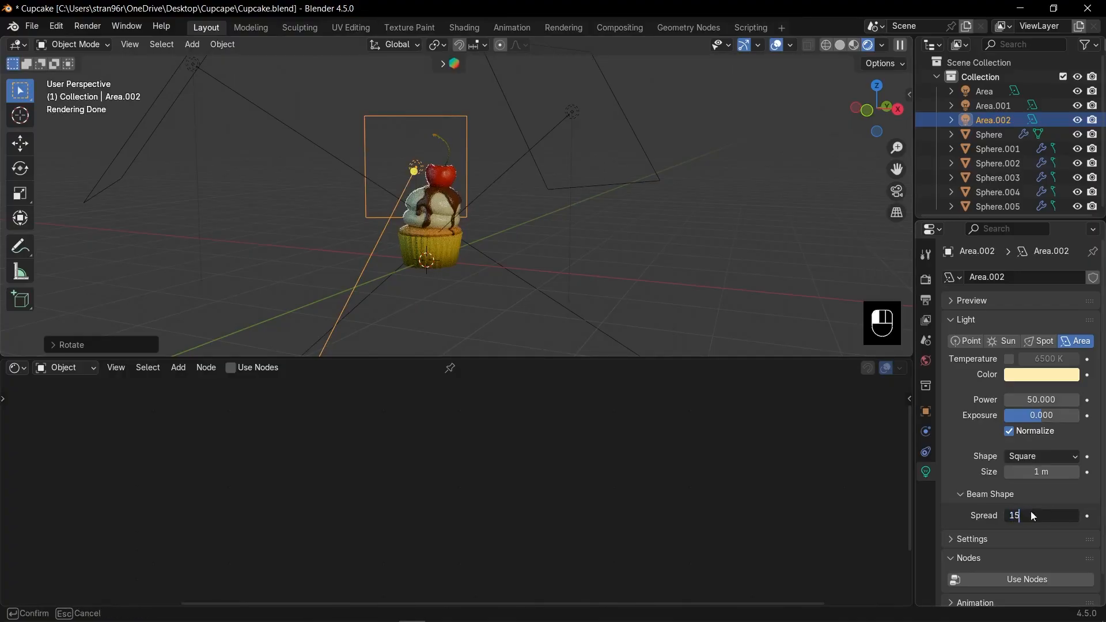
{"action": "key", "text": "Return"}
{"action": "scroll", "coordinate": [570, 254], "scroll_direction": "up", "scroll_amount": 5}
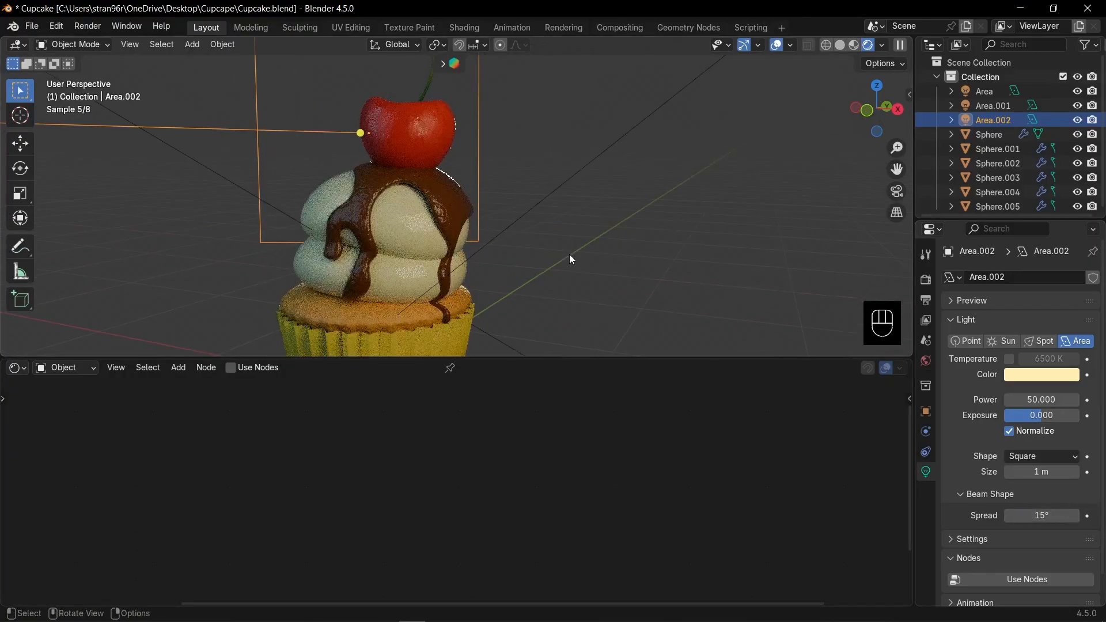
{"action": "scroll", "coordinate": [552, 230], "scroll_direction": "down", "scroll_amount": 2}
{"action": "middle_click_drag", "start_coordinate": [574, 216], "coordinate": [565, 237]}
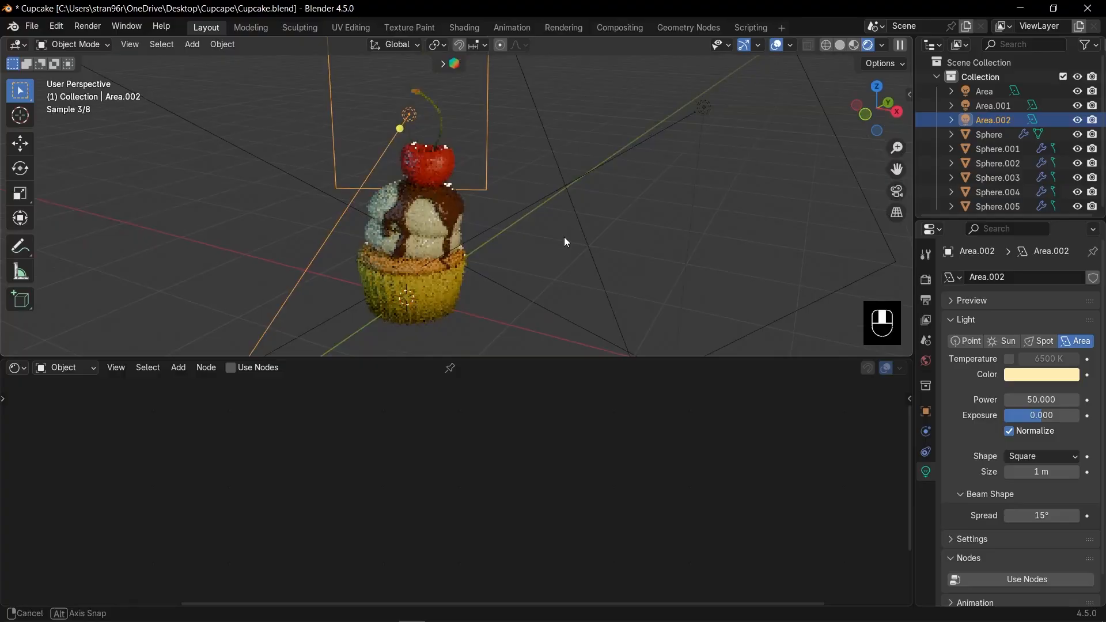
Move the back light closer behind the cherry and rotate it about −9.15° around its local X axis.
{"action": "key", "text": "g"}
{"action": "left_click", "coordinate": [557, 193]}
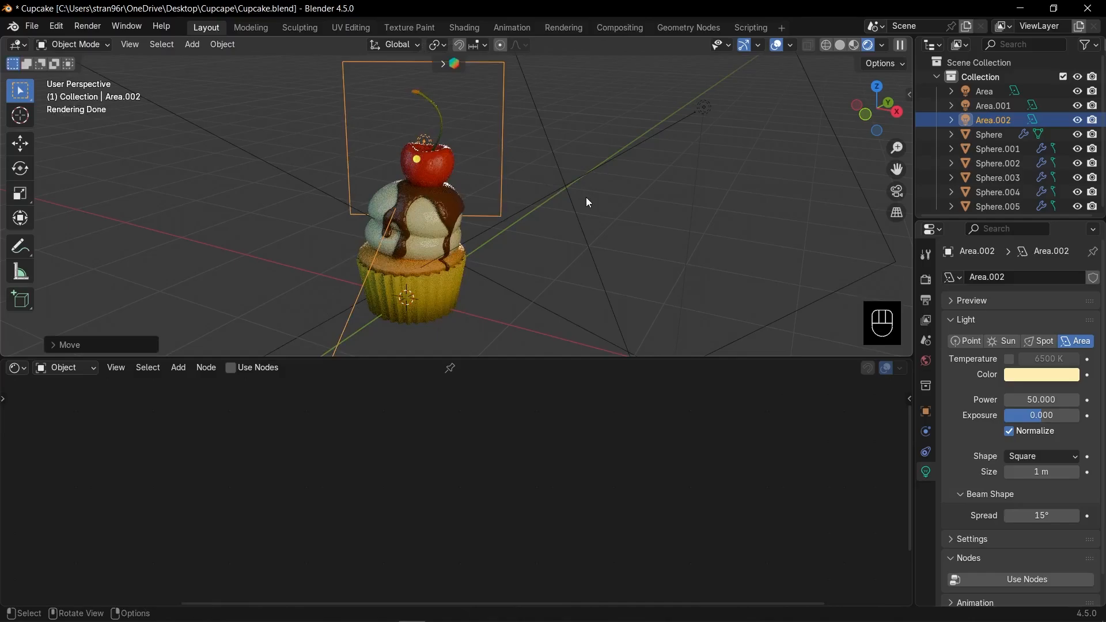
{"action": "key", "text": "r"}
{"action": "key", "text": "x"}
{"action": "key", "text": "x"}
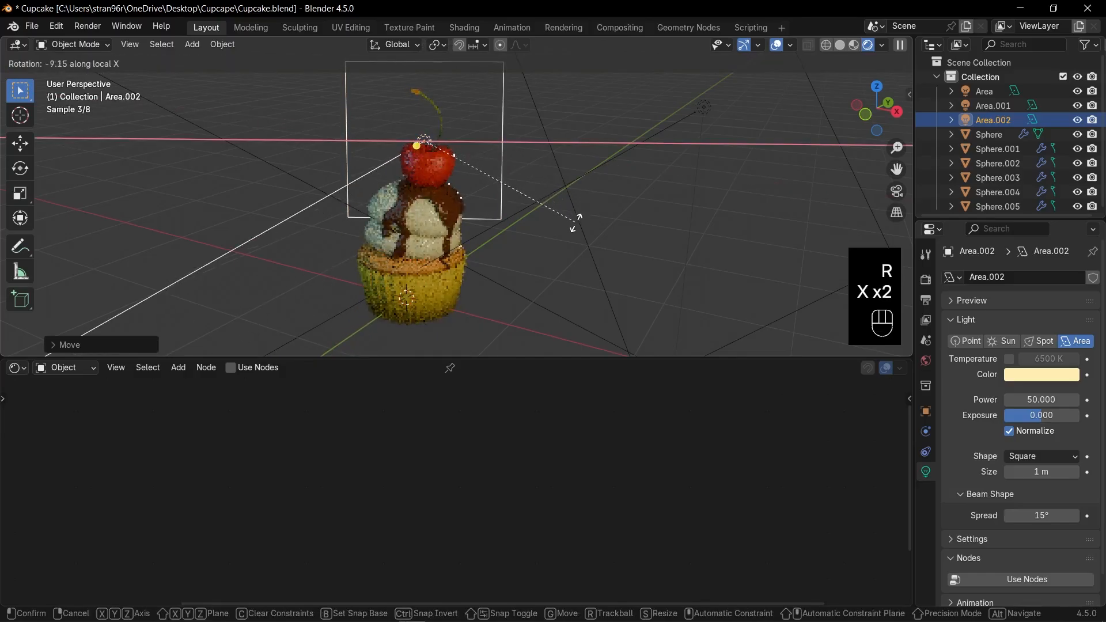
{"action": "left_click", "coordinate": [576, 223]}
Deselect the back light and save the cupcake file.
{"action": "left_click", "coordinate": [552, 224]}
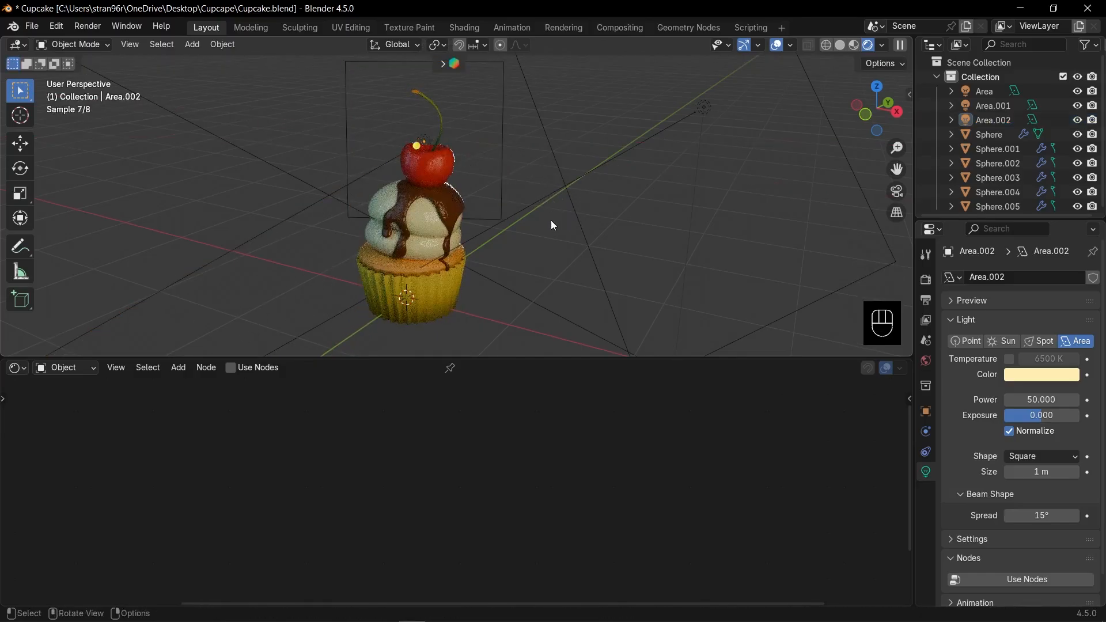
{"action": "scroll", "coordinate": [536, 229], "scroll_direction": "down", "scroll_amount": 3}
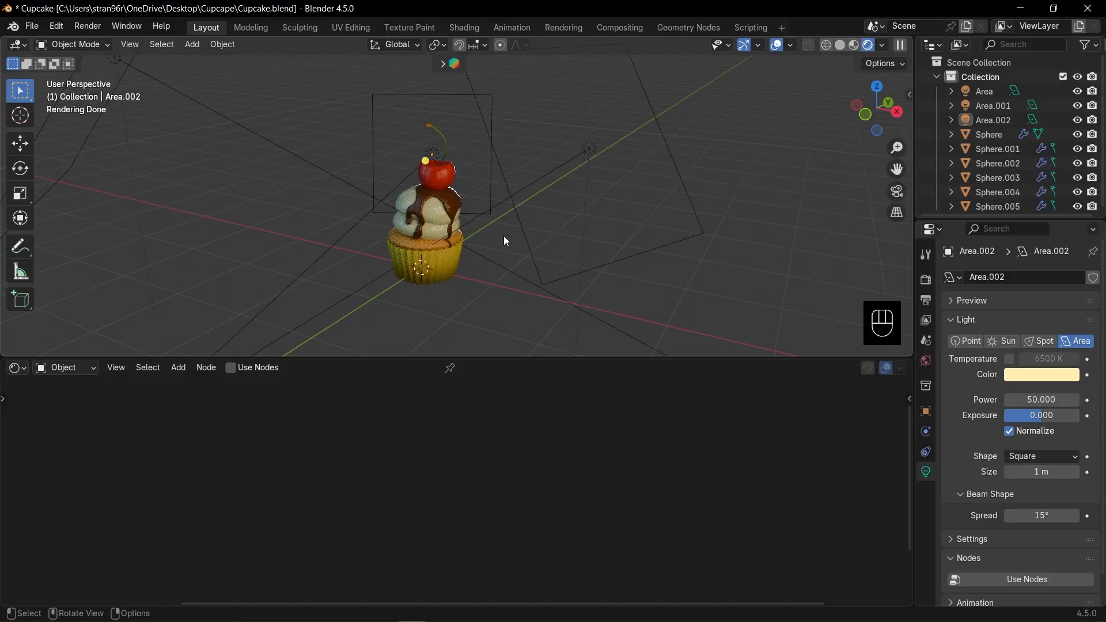
{"action": "key", "text": "ctrl+s"}
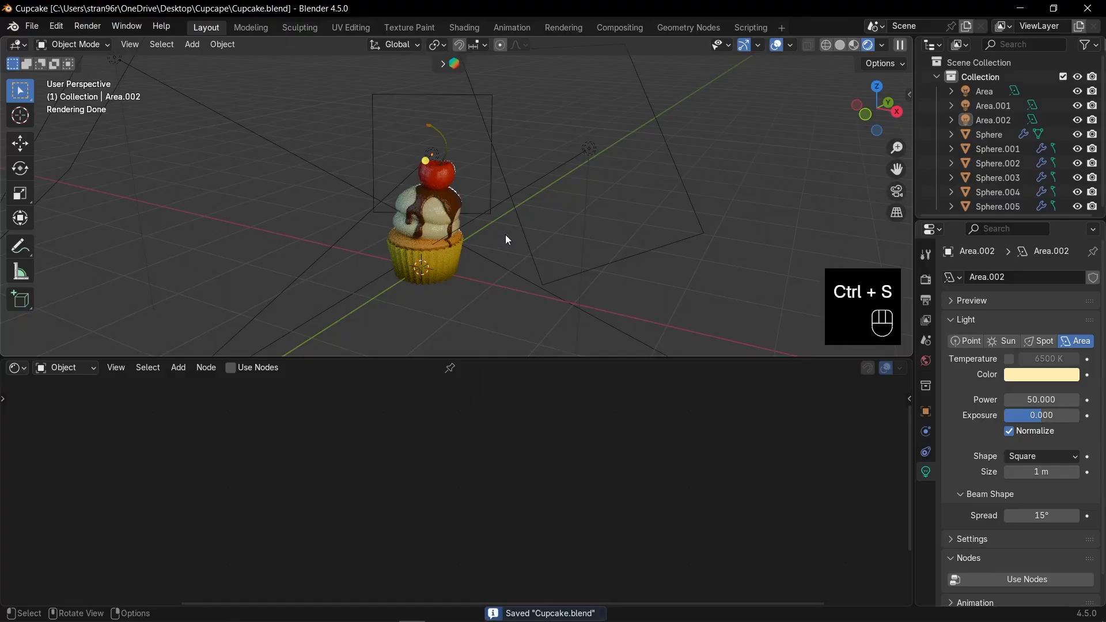